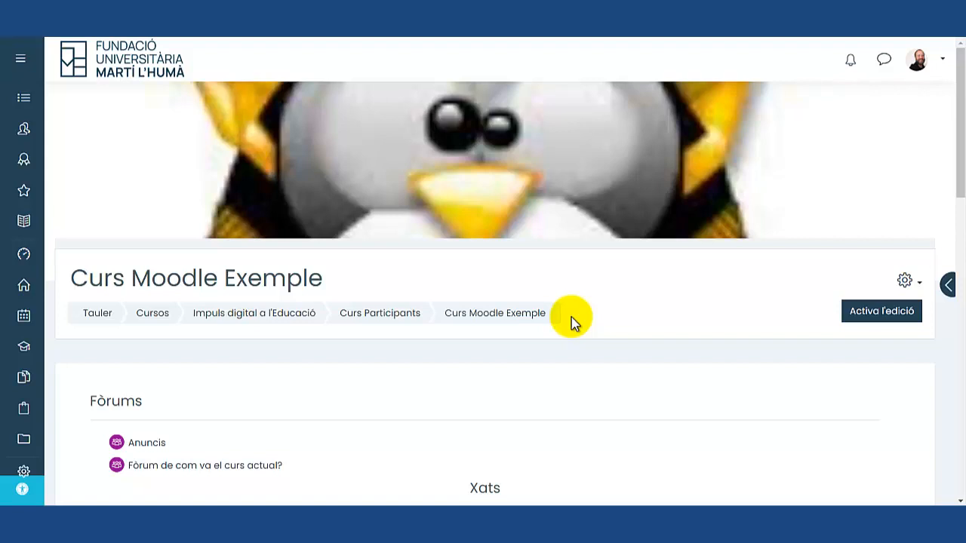
Step: Open the grades report of Curs Moodle Exemple, collapse the navigation drawer and view the participants' grade table
scroll(351, 259, "down", 8)
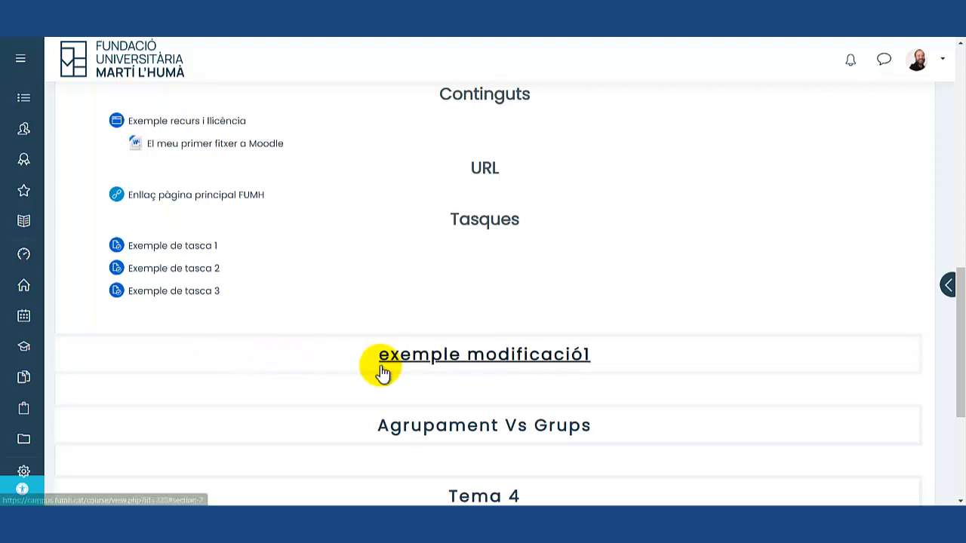
scroll(381, 369, "up", 8)
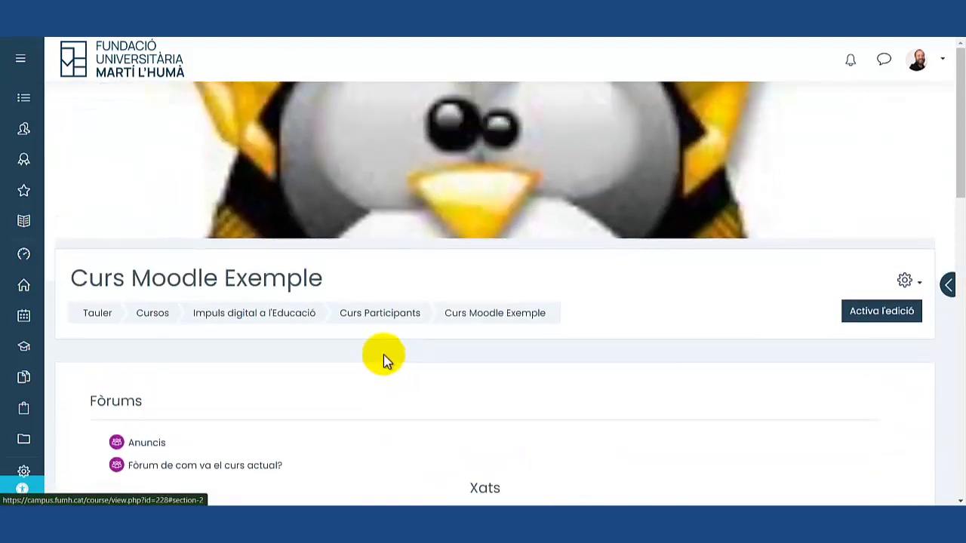
left_click(21, 62)
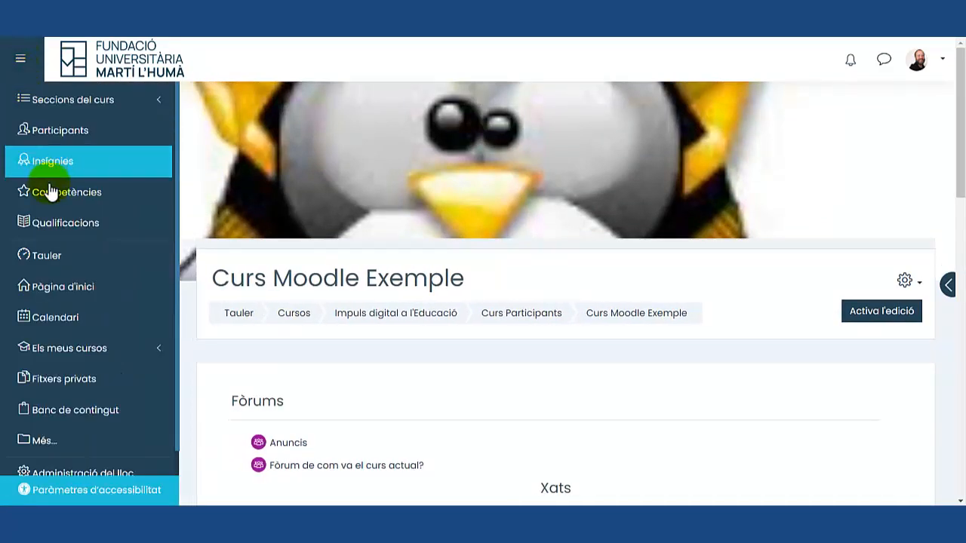
left_click(62, 231)
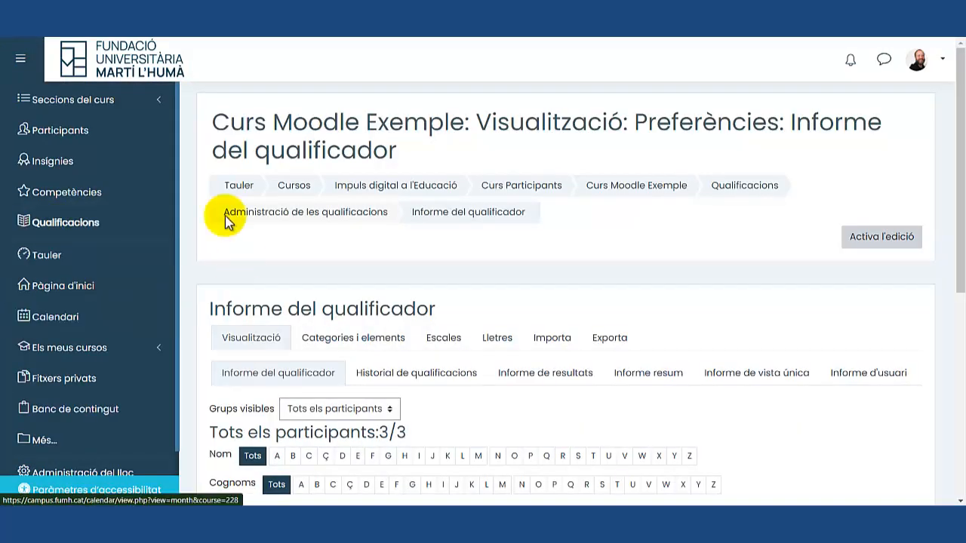
left_click(20, 61)
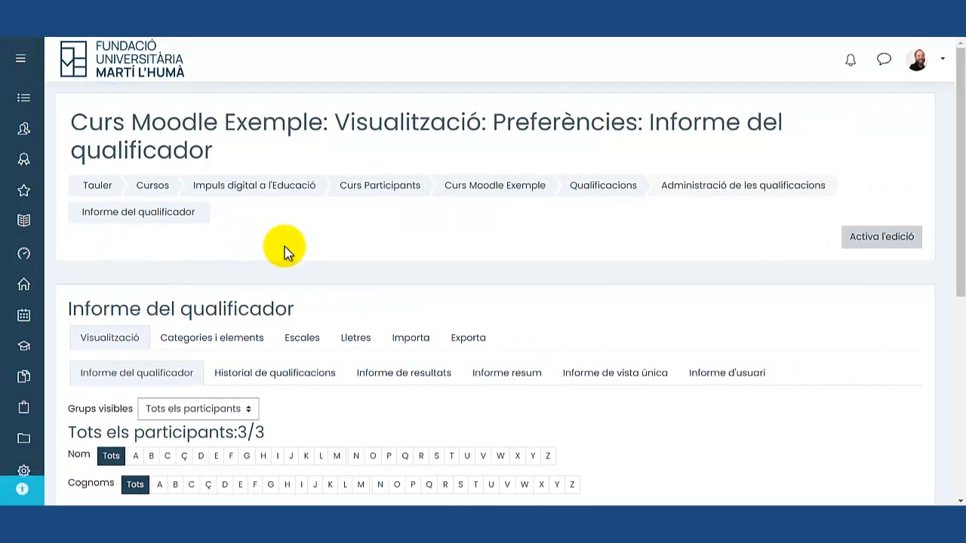
scroll(285, 247, "down", 3)
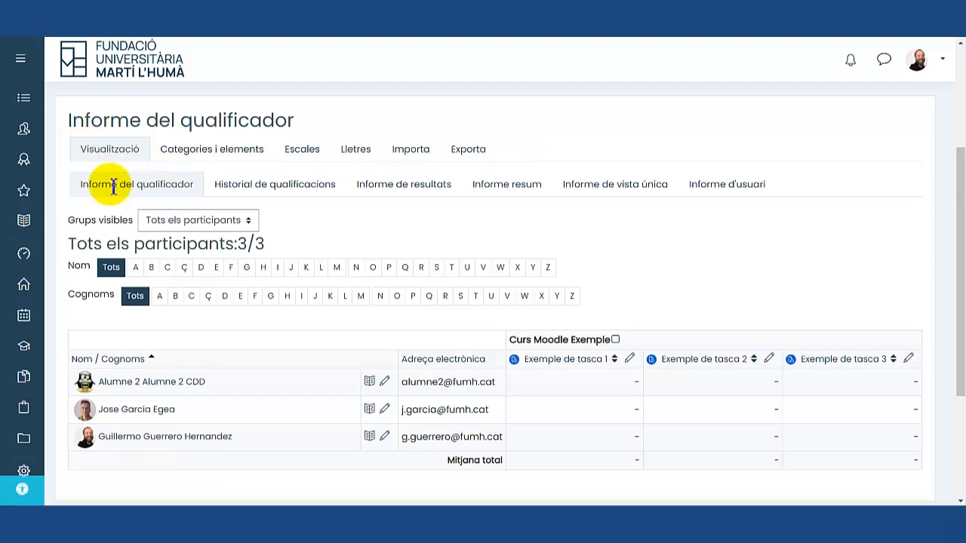
scroll(113, 196, "down", 2)
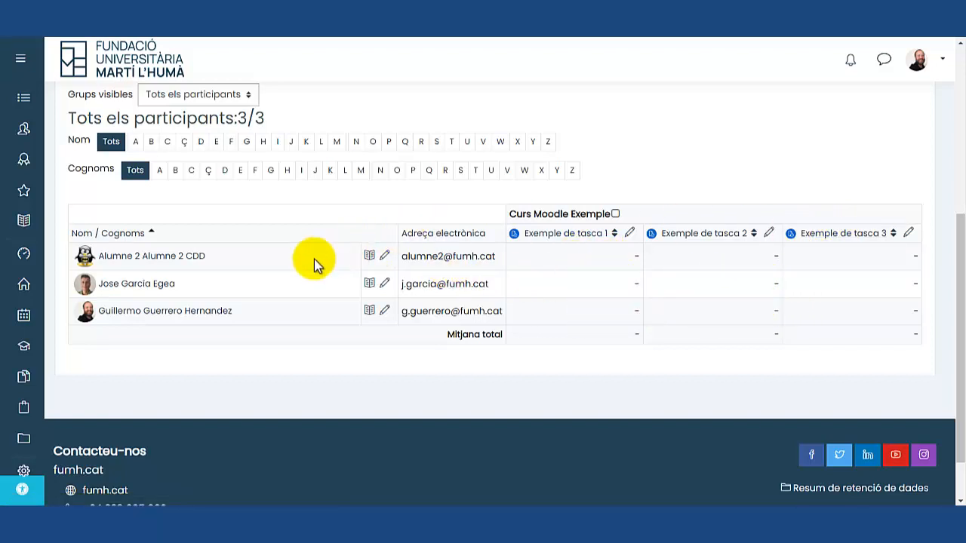
Step: Filter the participants by first-name initial G, and reset the filter to all participants
scroll(314, 258, "up", 1)
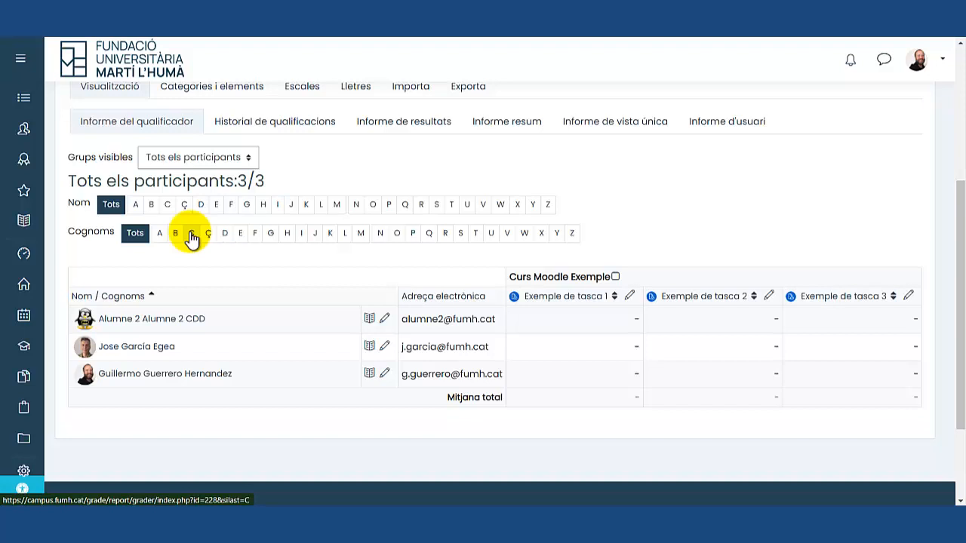
left_click(246, 205)
scroll(252, 226, "down", 4)
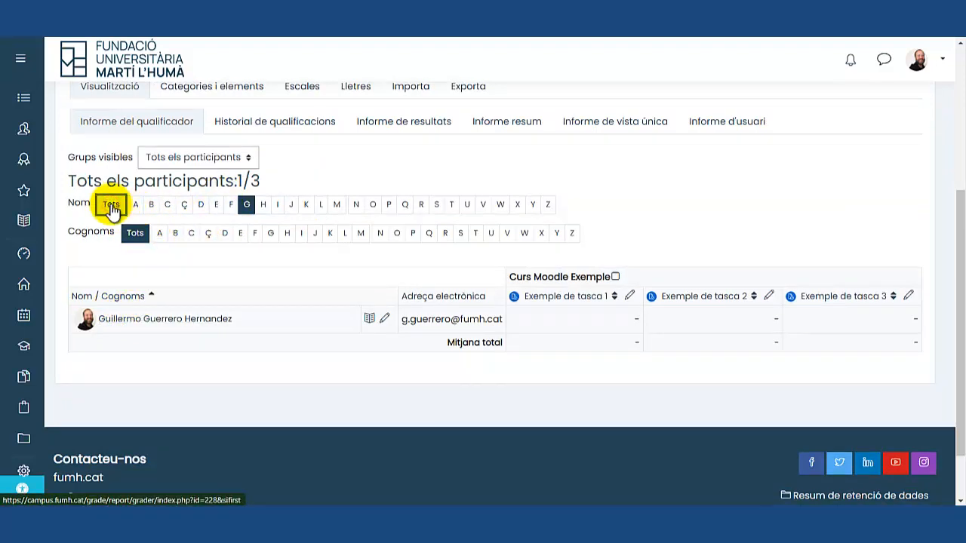
left_click(111, 205)
scroll(227, 302, "down", 3)
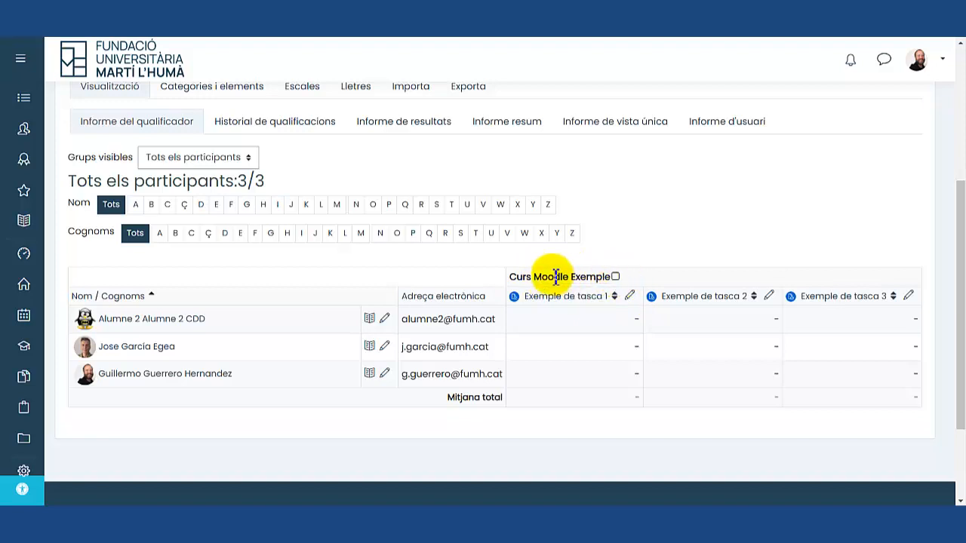
Step: Expand the Curs Moodle Exemple category so the Total del curs column shows beside the three task columns
left_click_drag(505, 278, 618, 283)
left_click(616, 278)
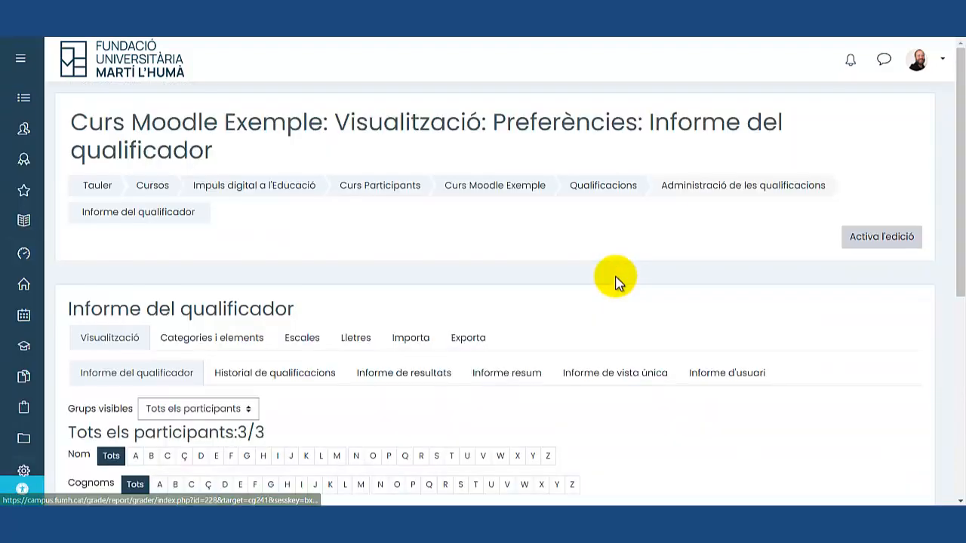
scroll(619, 286, "down", 3)
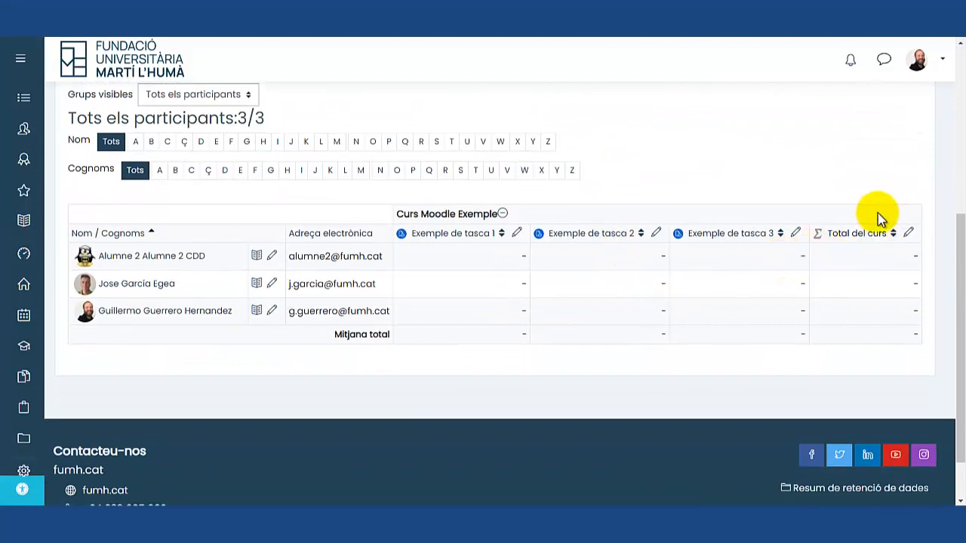
Step: Cycle the Curs Moodle Exemple category through total only and tasks only, and return to the full view with Total del curs
left_click(503, 215)
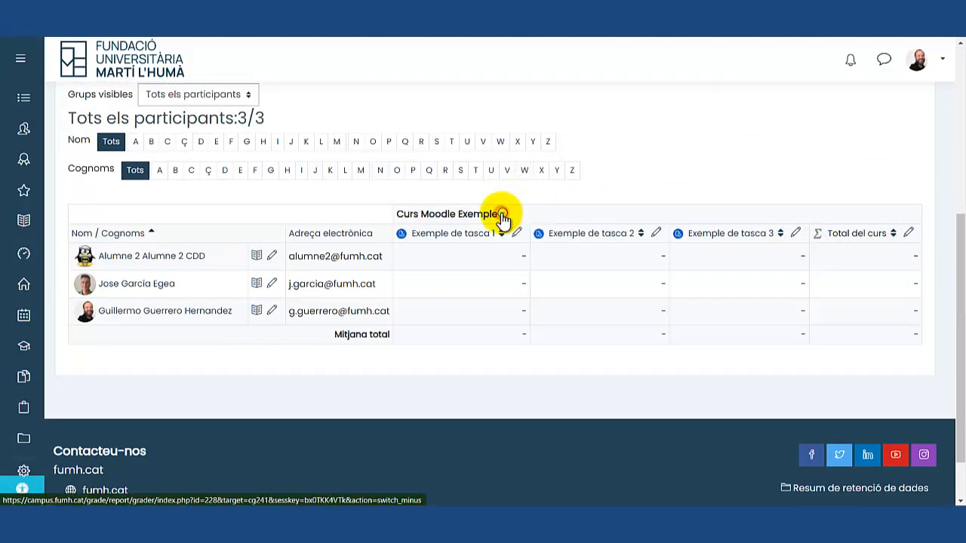
scroll(502, 215, "down", 3)
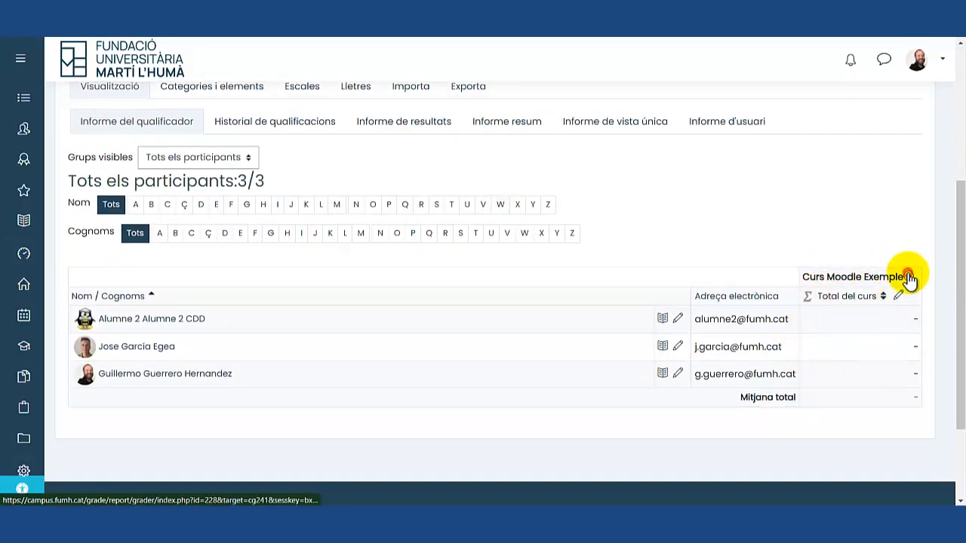
scroll(668, 268, "down", 5)
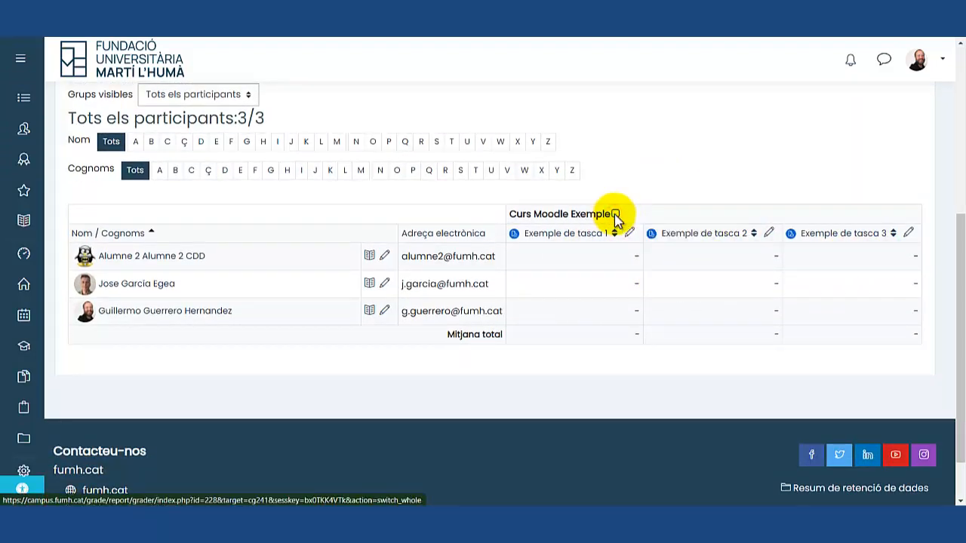
left_click(615, 216)
scroll(646, 220, "down", 5)
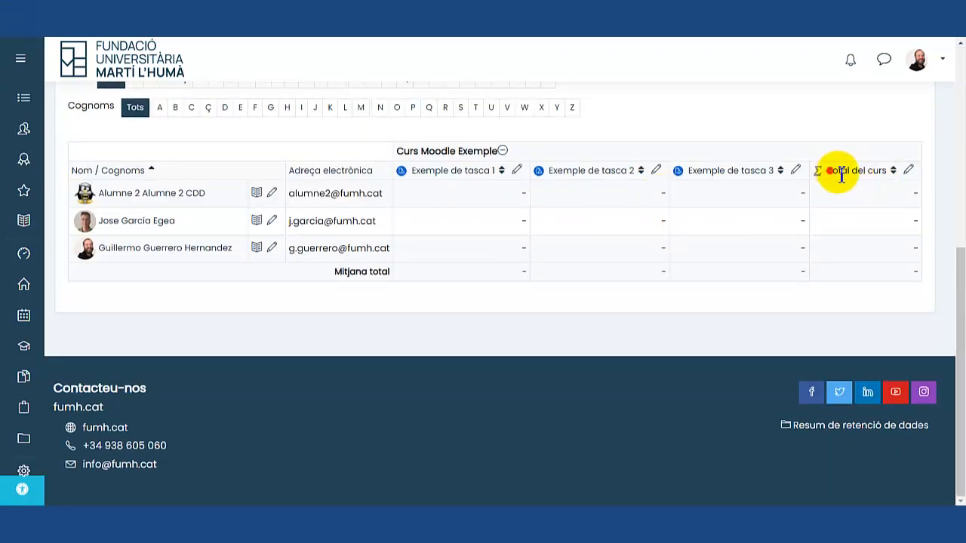
triple_click(838, 172)
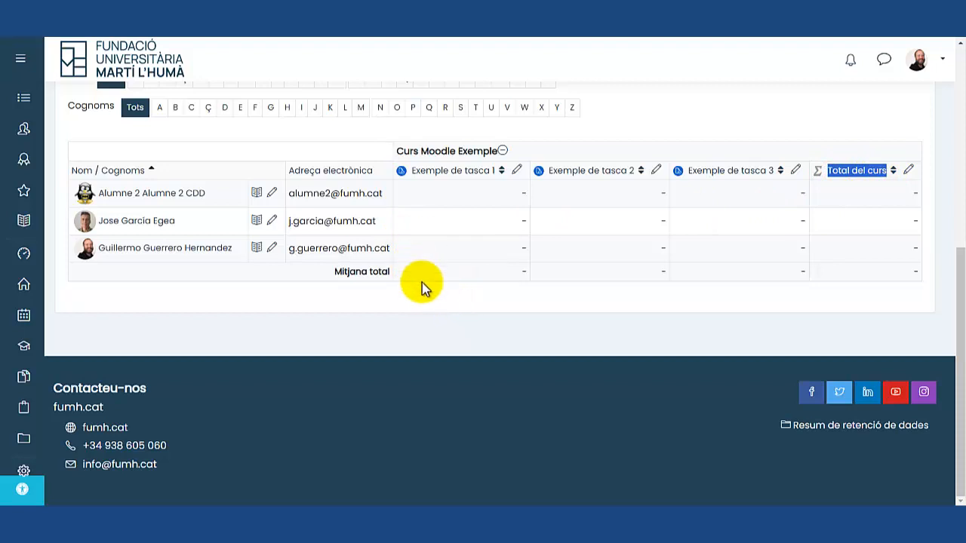
Step: Turn on editing for the grader report so grades can be entered in the table
scroll(421, 289, "up", 3)
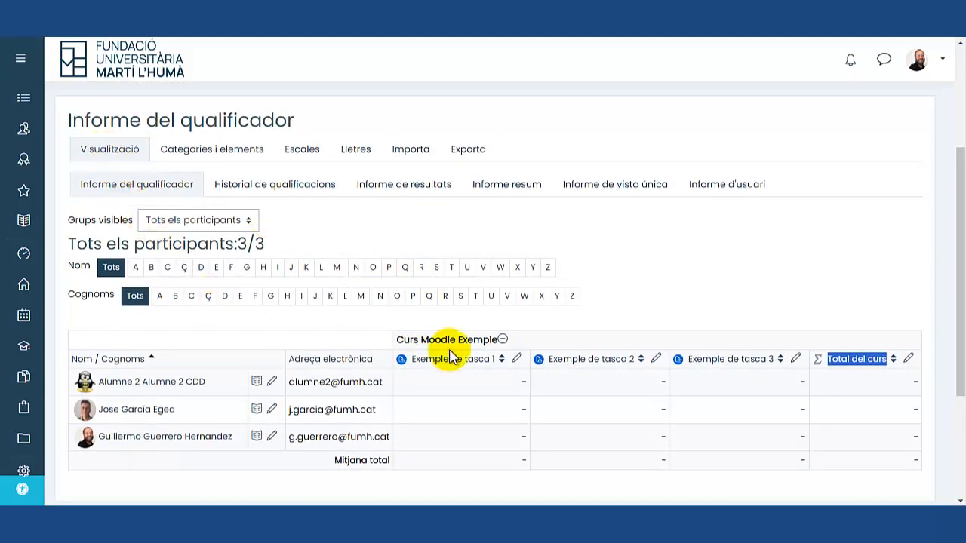
scroll(615, 390, "up", 2)
scroll(528, 377, "down", 2)
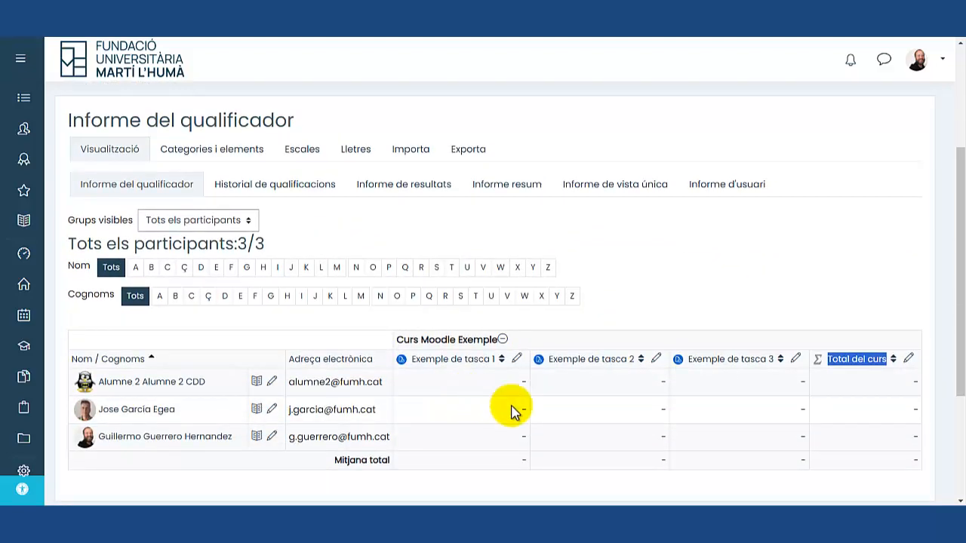
scroll(702, 424, "up", 1)
scroll(702, 425, "up", 2)
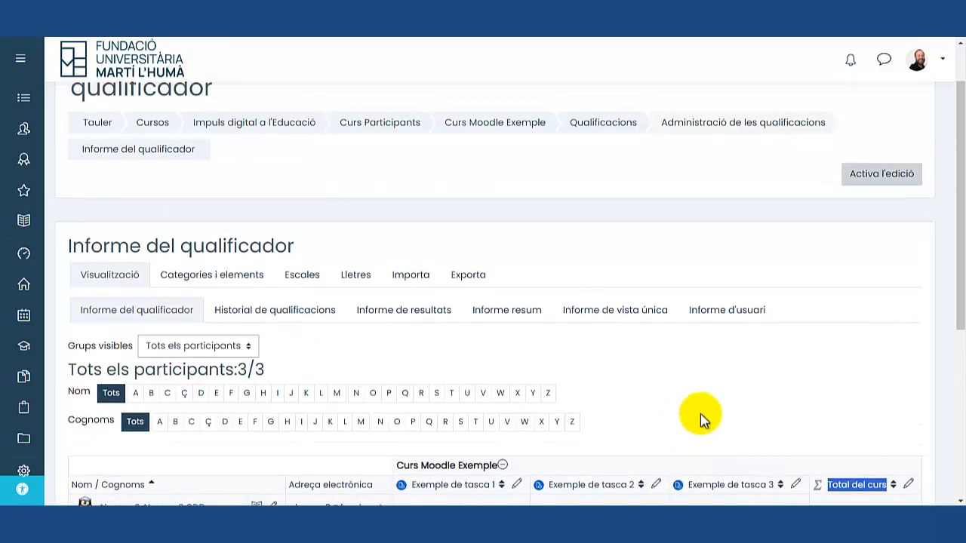
left_click(868, 181)
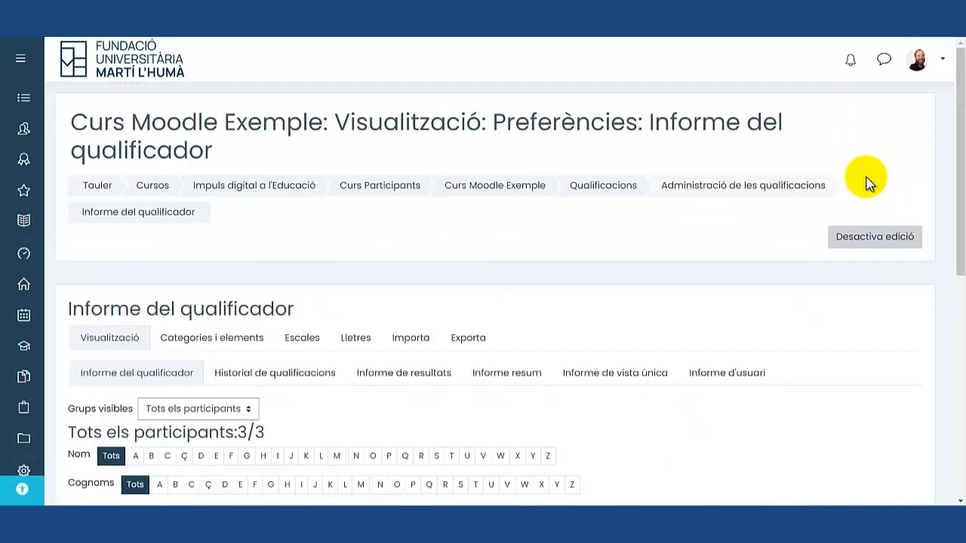
scroll(707, 232, "down", 5)
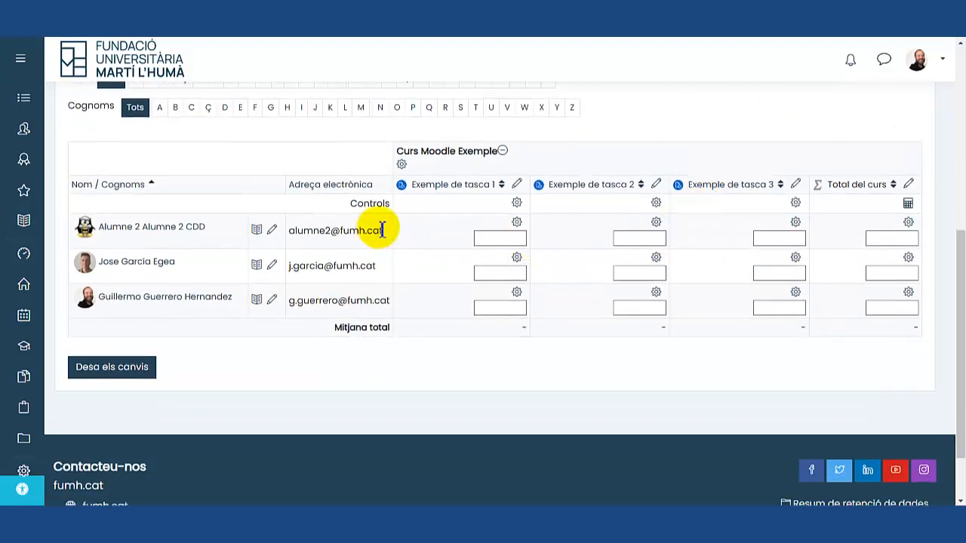
Step: Grade the first student 50, 25 and 100 for Exemple de tasca 1, 2 and 3, save the changes and check the course total
left_click(503, 238)
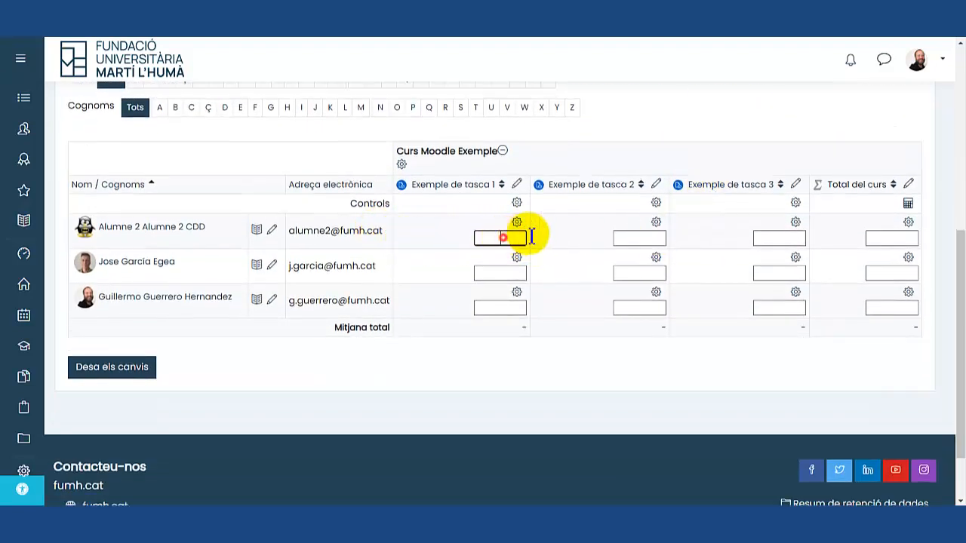
left_click(652, 237)
left_click(768, 238)
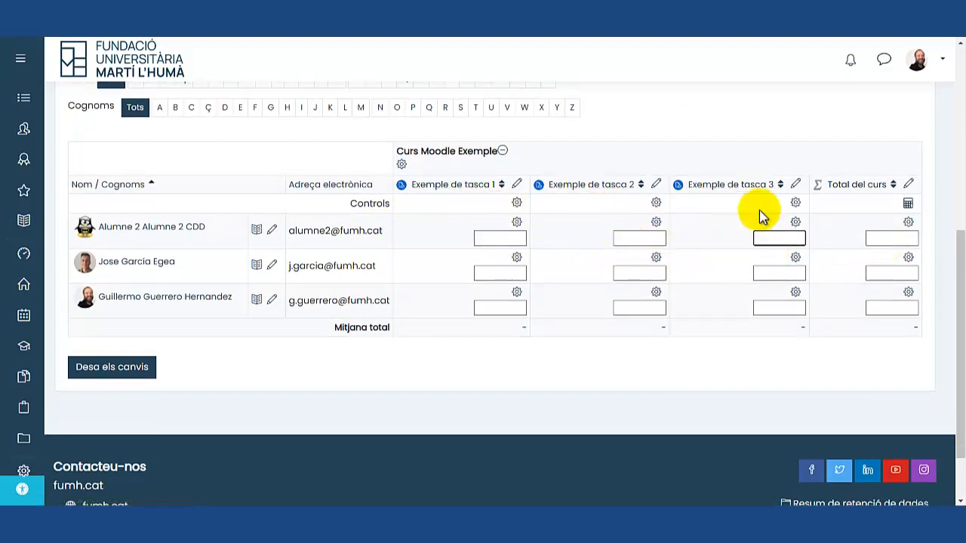
left_click(510, 238)
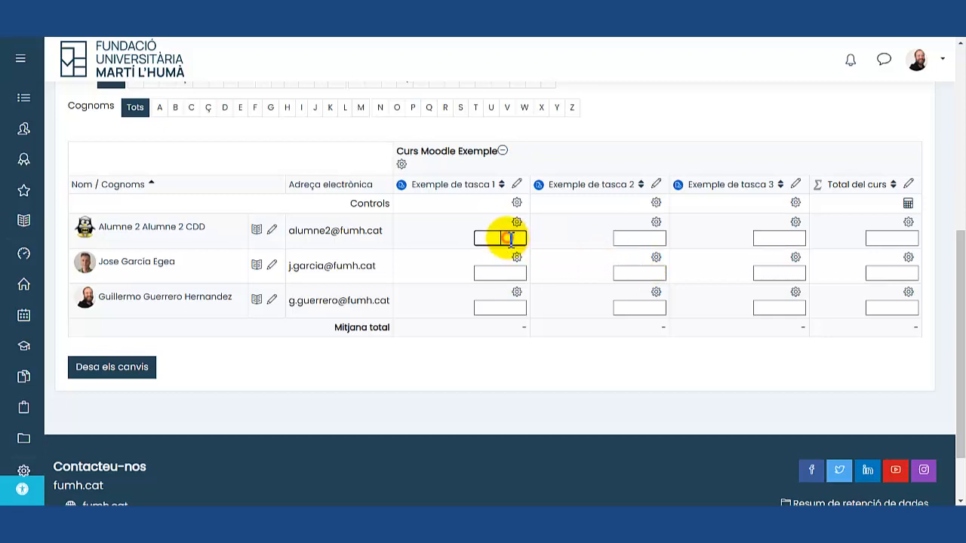
type("50")
left_click(652, 239)
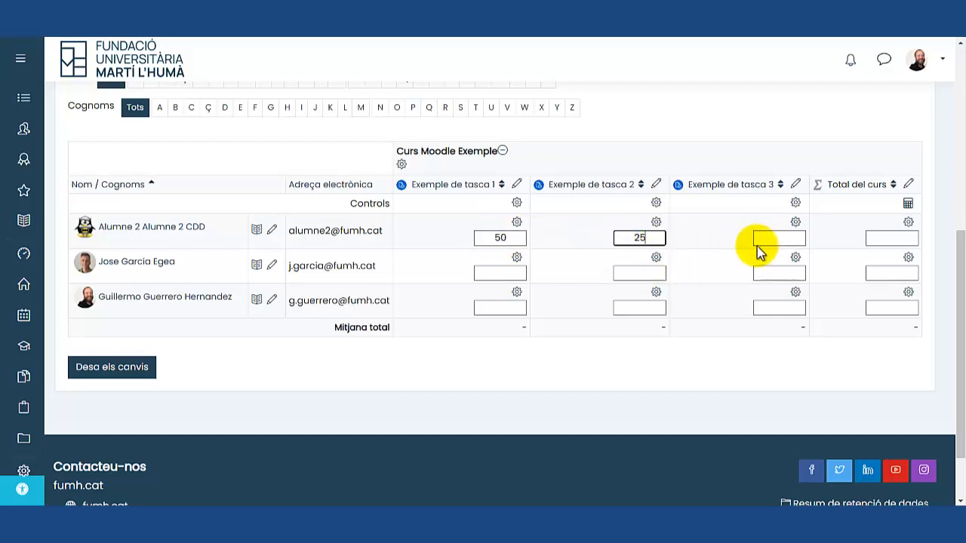
left_click(781, 238)
type("100")
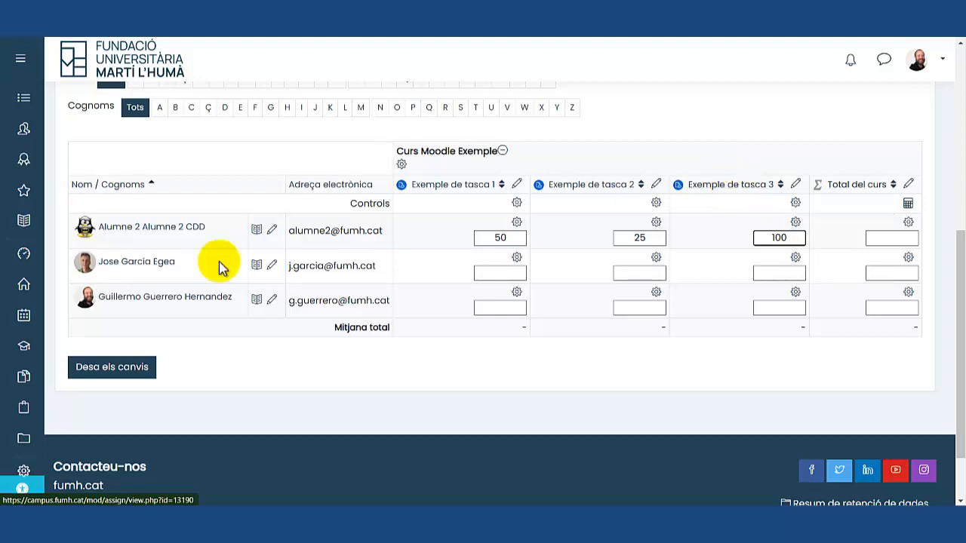
left_click(109, 368)
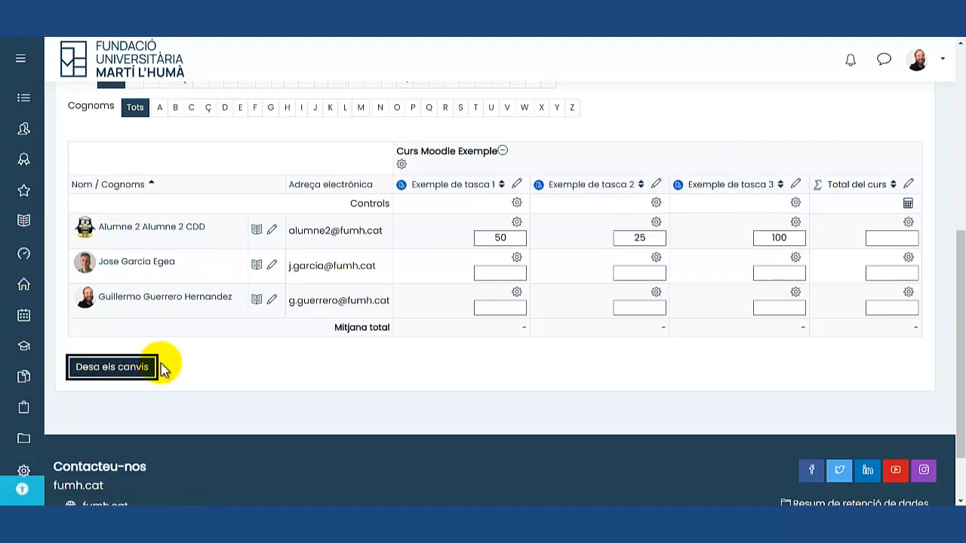
scroll(453, 350, "down", 2)
scroll(462, 345, "down", 4)
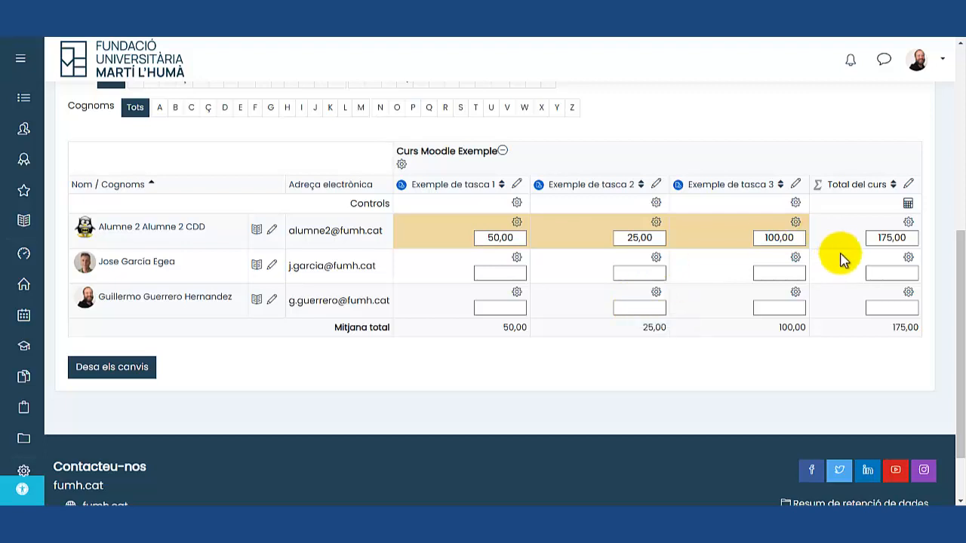
left_click(890, 237)
left_click_drag(890, 236, 862, 228)
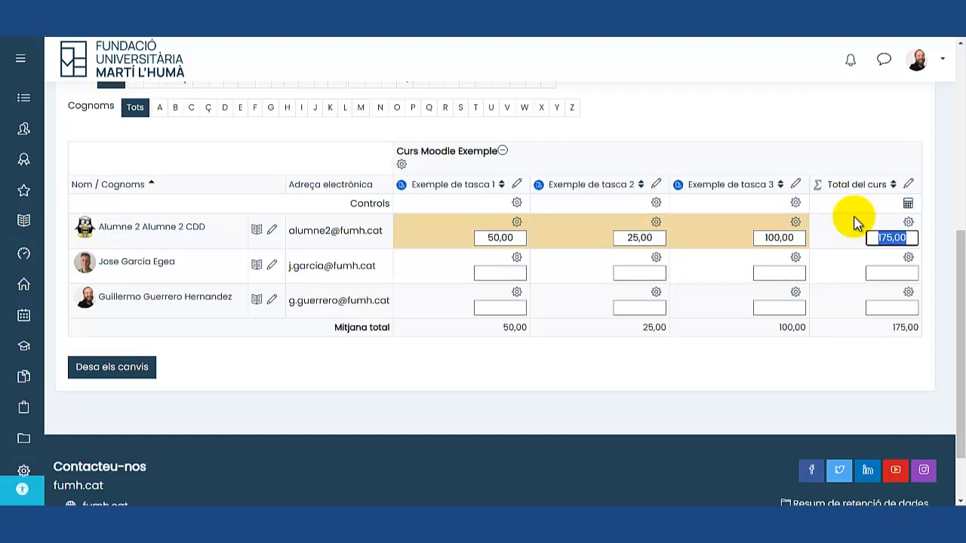
Step: Grade the second student 25 in each of the three tasks, save the changes and view the updated table
left_click(519, 273)
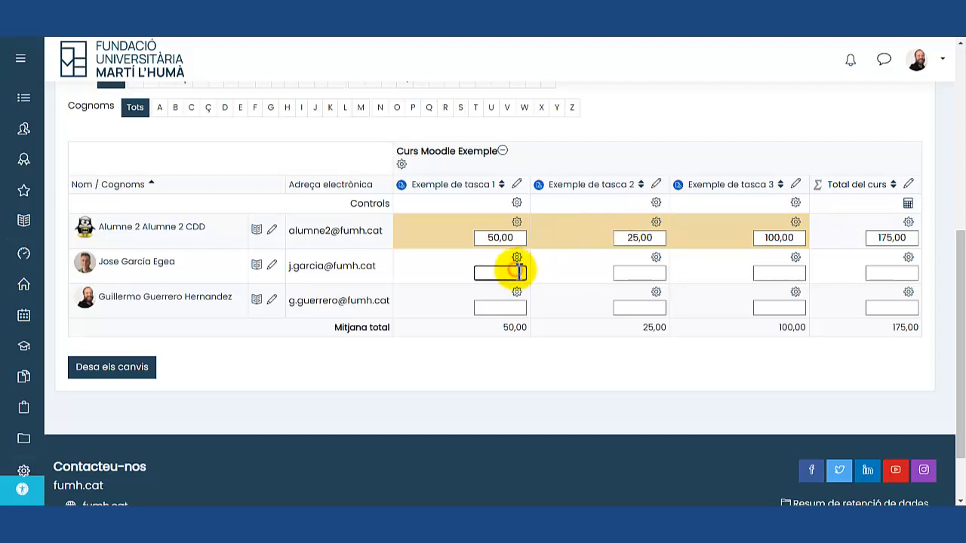
type("25")
left_click(640, 273)
type("25")
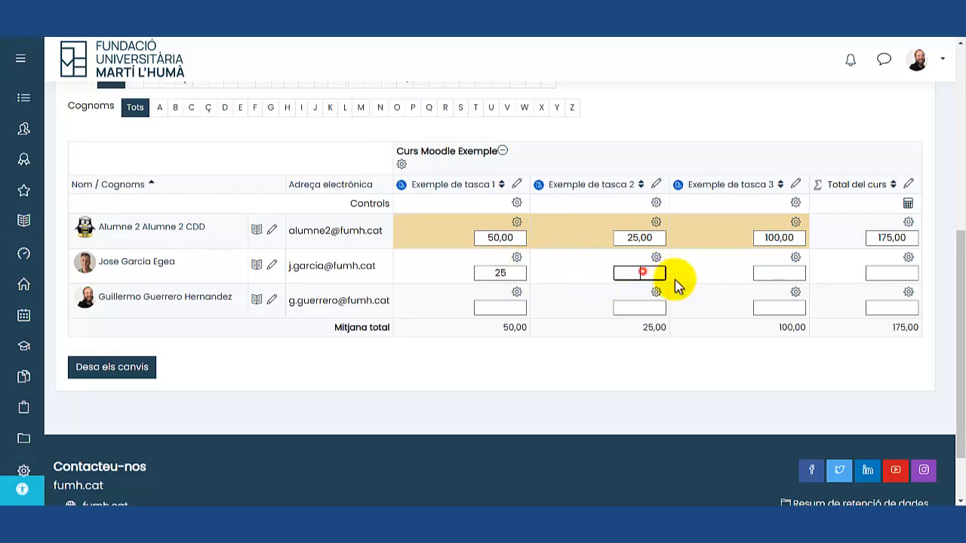
left_click(780, 273)
type("25")
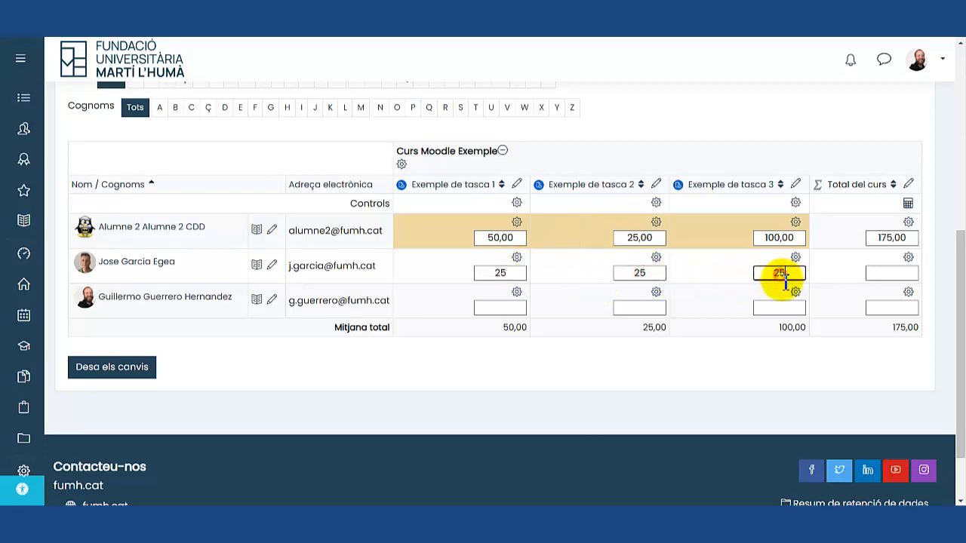
left_click(129, 366)
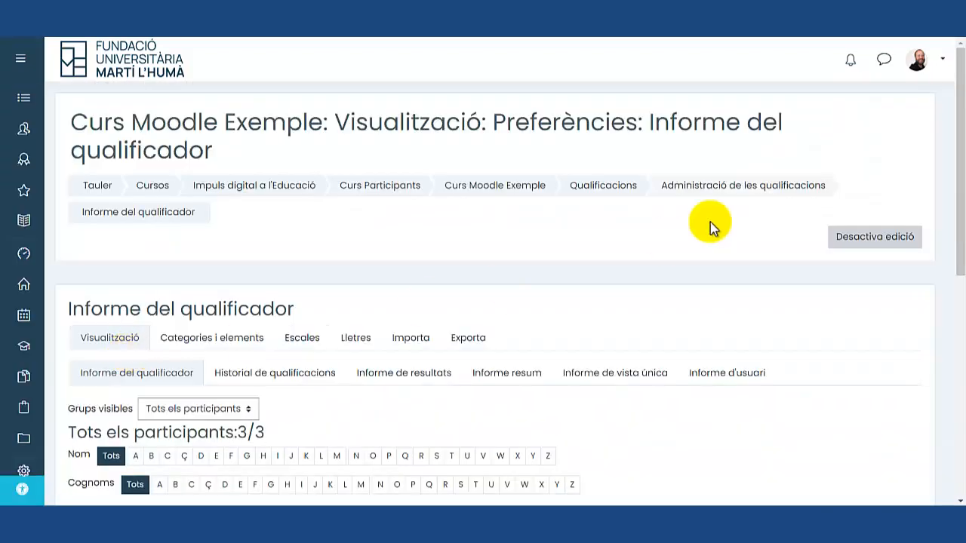
scroll(711, 222, "down", 7)
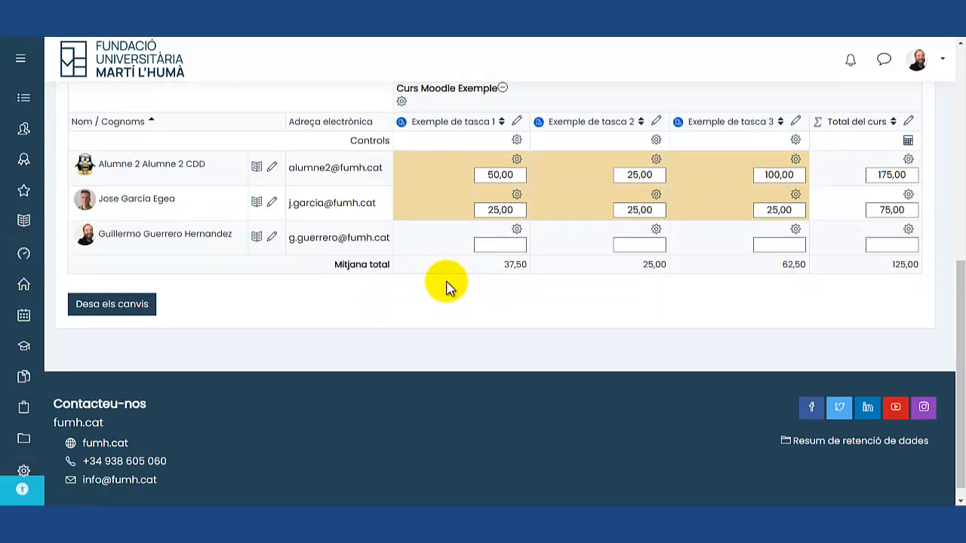
Step: Review the graded table in the grader report and open the Informe d'usuari report
scroll(448, 285, "up", 1)
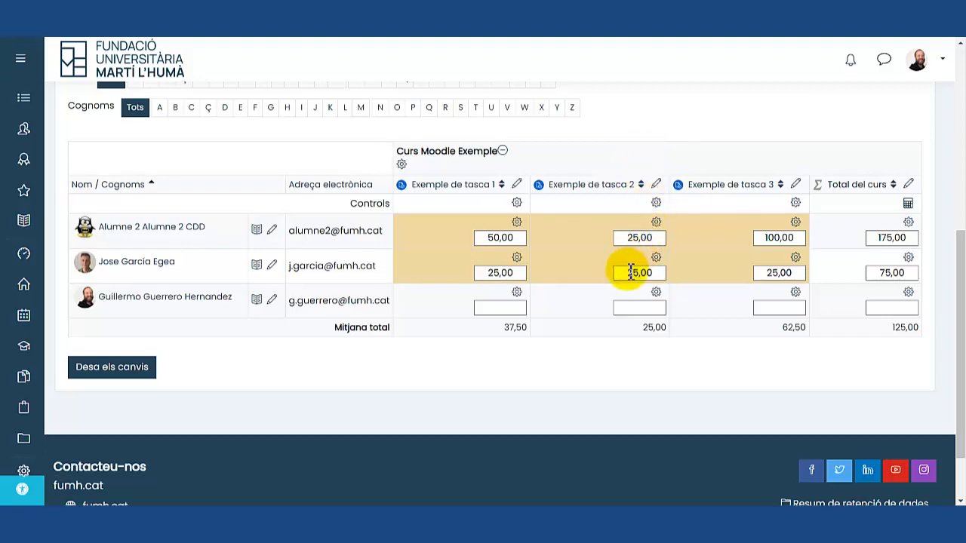
scroll(628, 272, "up", 3)
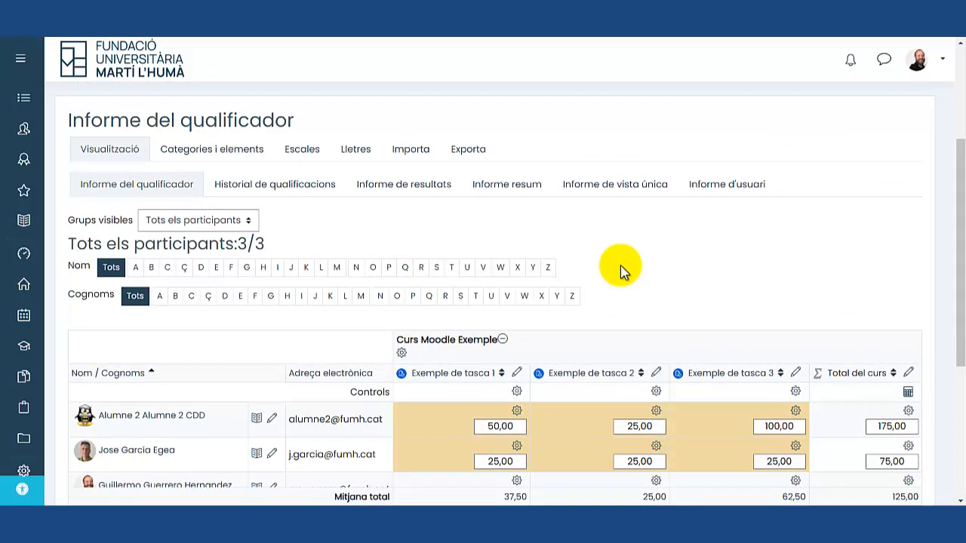
scroll(620, 270, "down", 2)
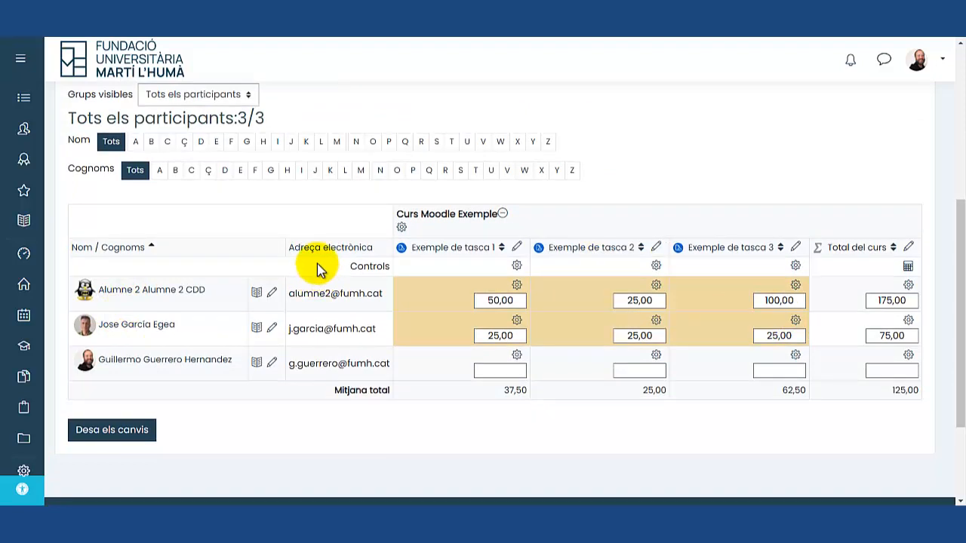
scroll(317, 263, "up", 1)
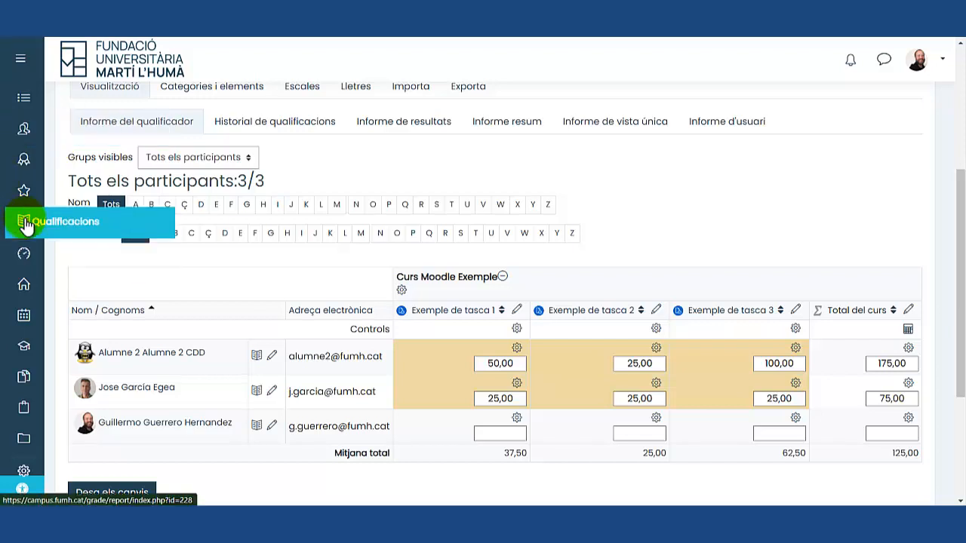
left_click(746, 125)
scroll(514, 256, "down", 2)
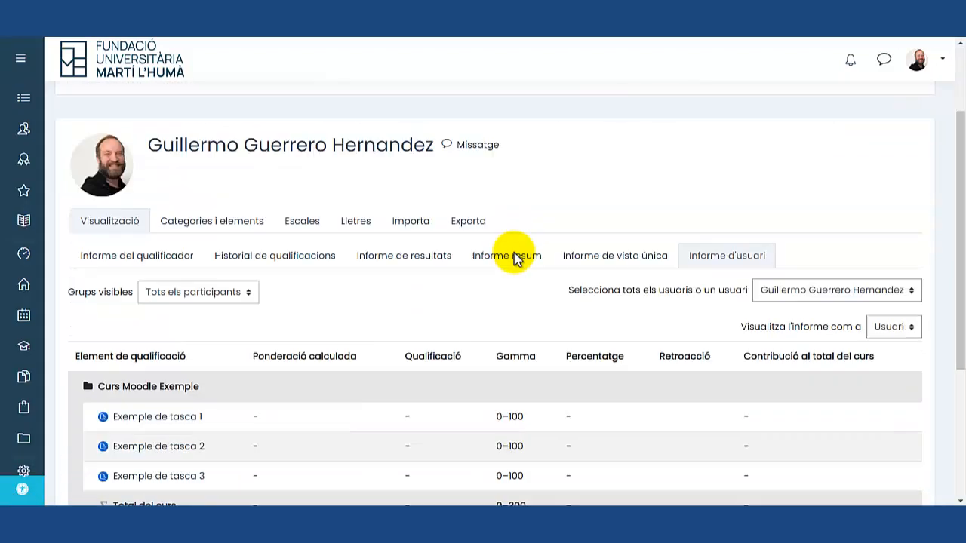
scroll(514, 252, "down", 1)
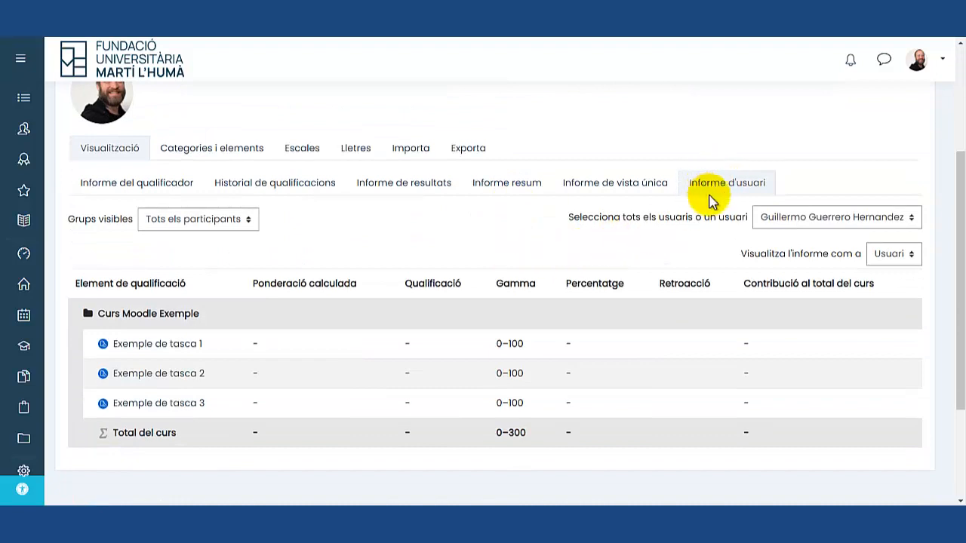
Step: Switch the user report to the second student, the one graded 25 in each task
scroll(830, 158, "down", 2)
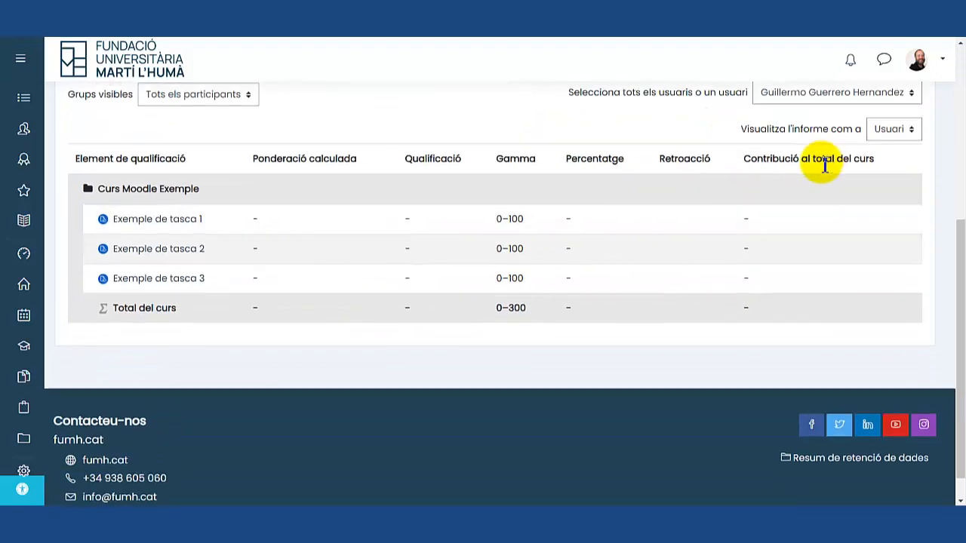
scroll(830, 166, "up", 1)
left_click(851, 157)
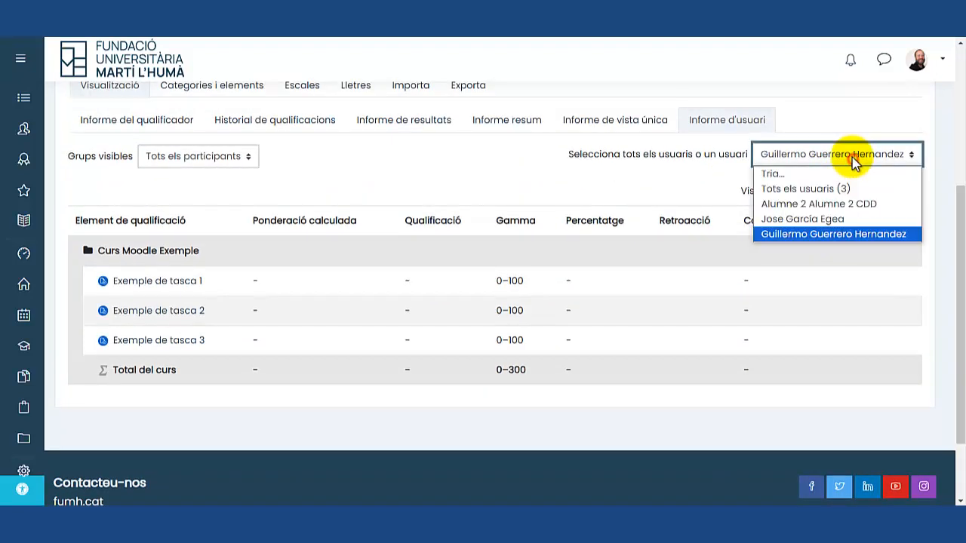
left_click(830, 218)
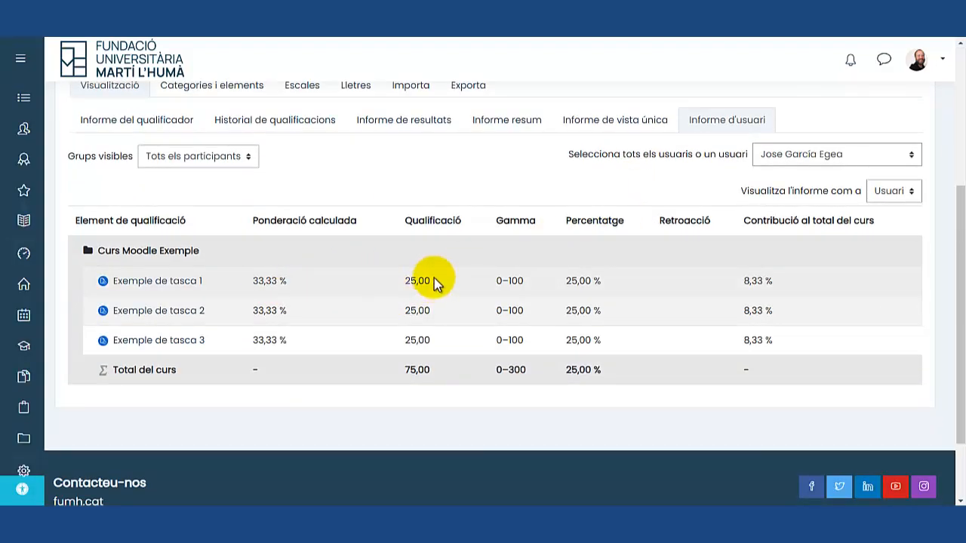
Step: Examine the student's grades for the three example tasks and the Retroacció column in the user report
left_click_drag(405, 281, 619, 337)
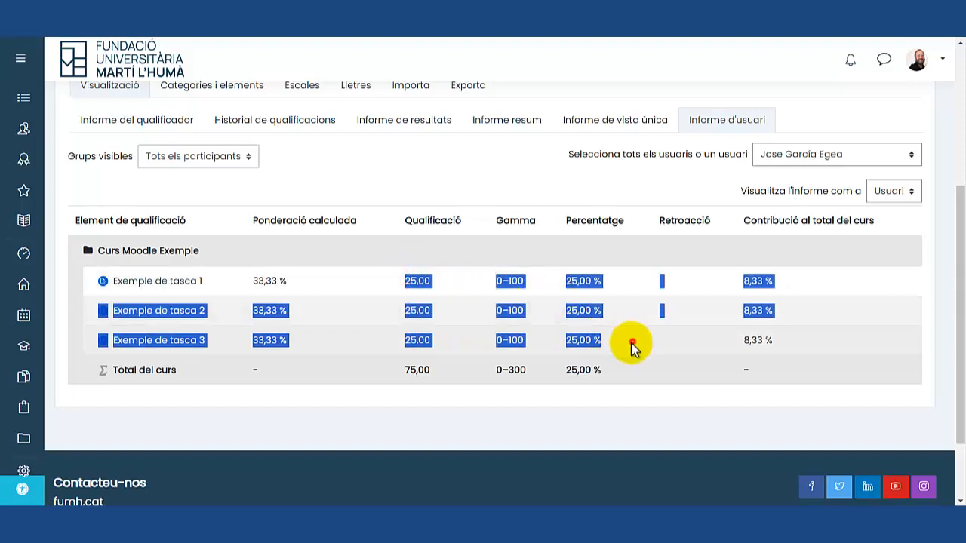
left_click(631, 341)
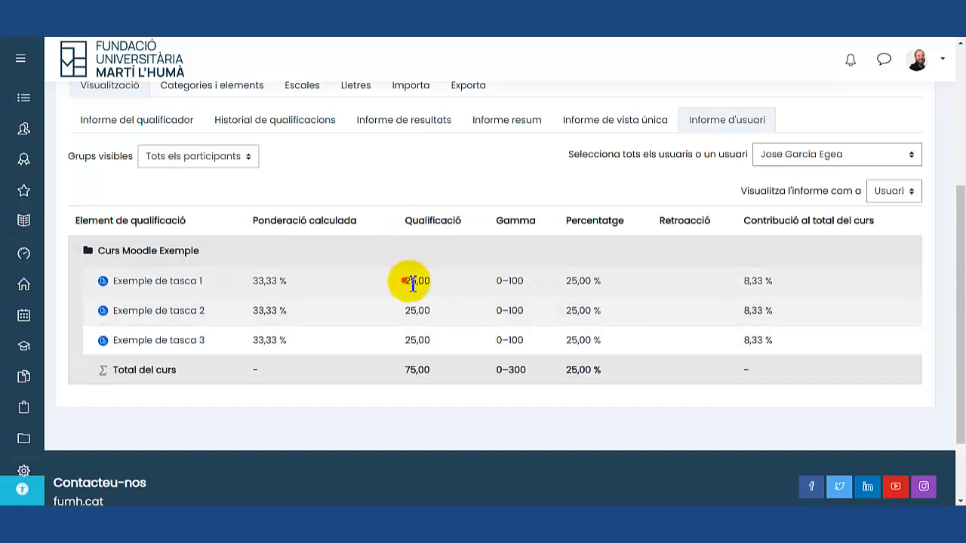
left_click_drag(405, 281, 447, 342)
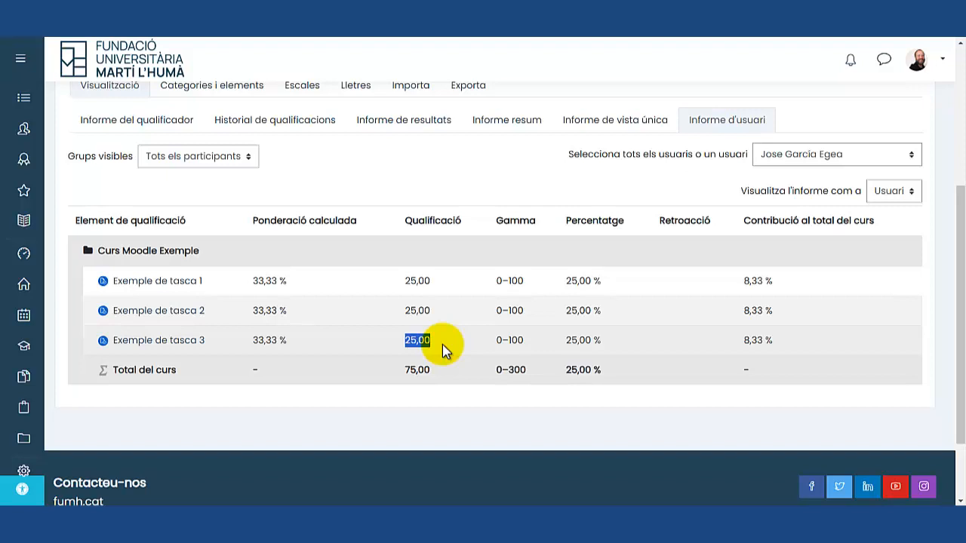
left_click_drag(652, 220, 709, 224)
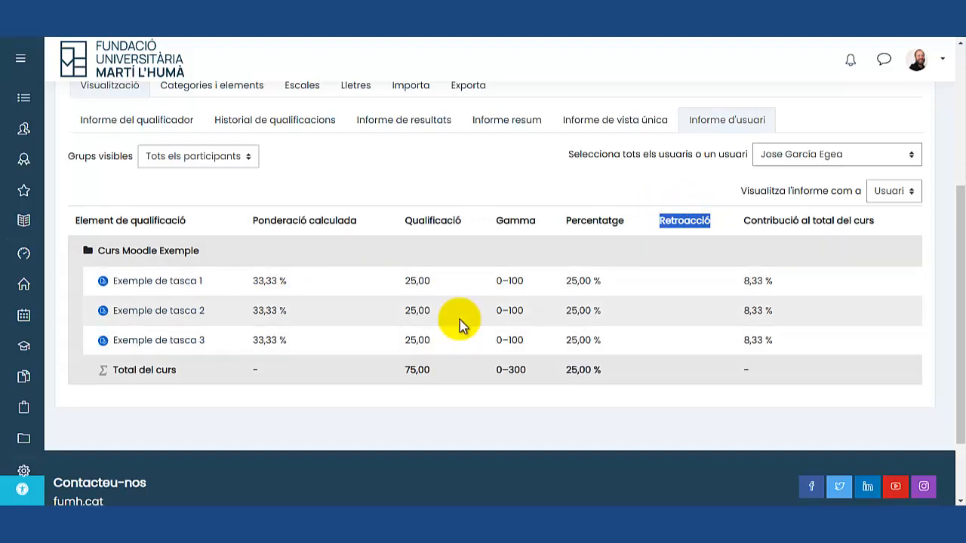
left_click(431, 172)
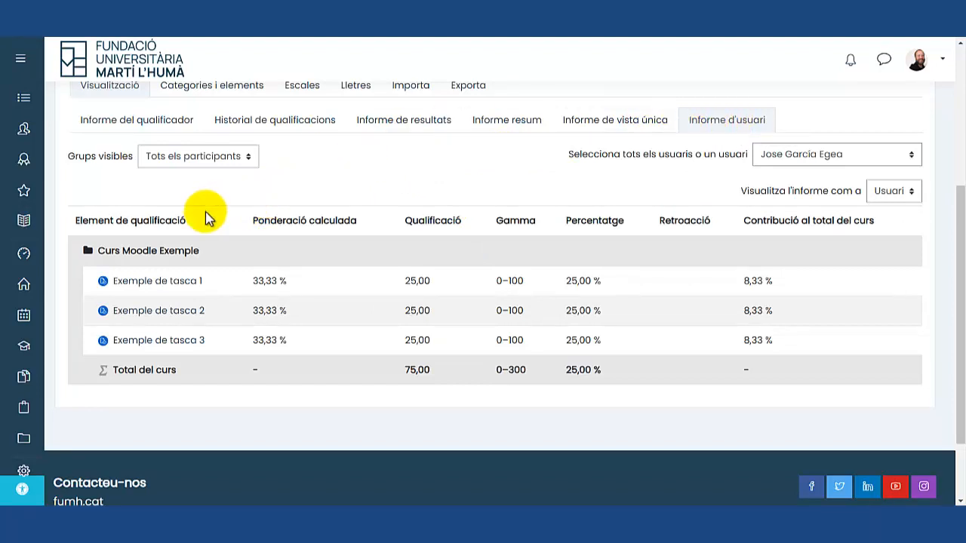
Step: Review the report columns from Ponderació calculada to Contribució al total del curs and the student's course total grade
left_click_drag(254, 221, 470, 222)
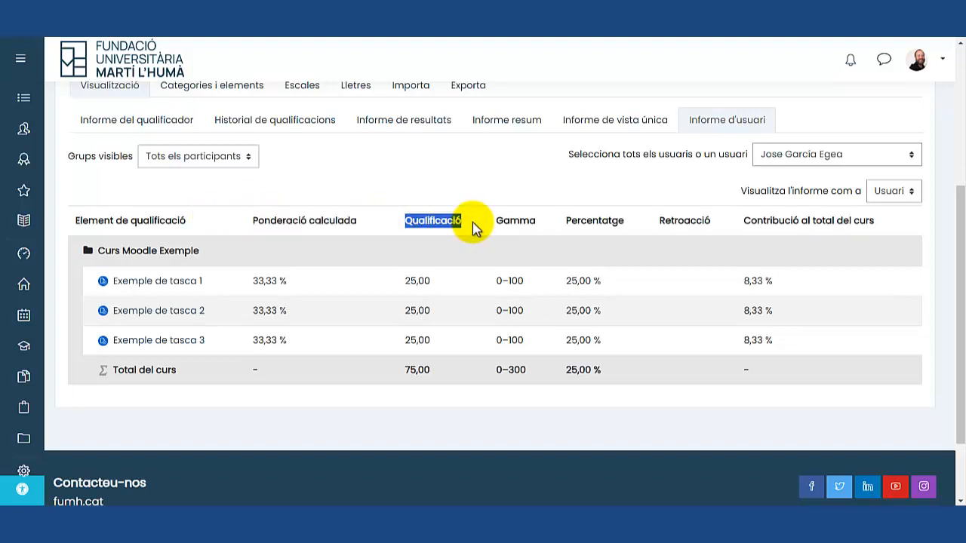
mouse_move(492, 221)
left_mouse_down()
mouse_move(597, 222)
mouse_move(638, 235)
mouse_move(685, 219)
mouse_move(877, 225)
left_mouse_up()
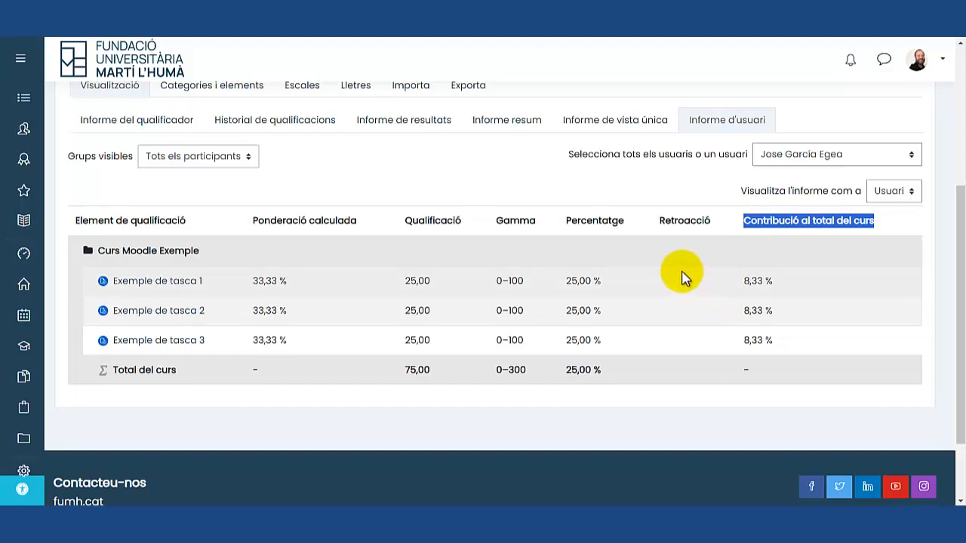
left_click_drag(255, 221, 477, 228)
left_click_drag(407, 370, 498, 367)
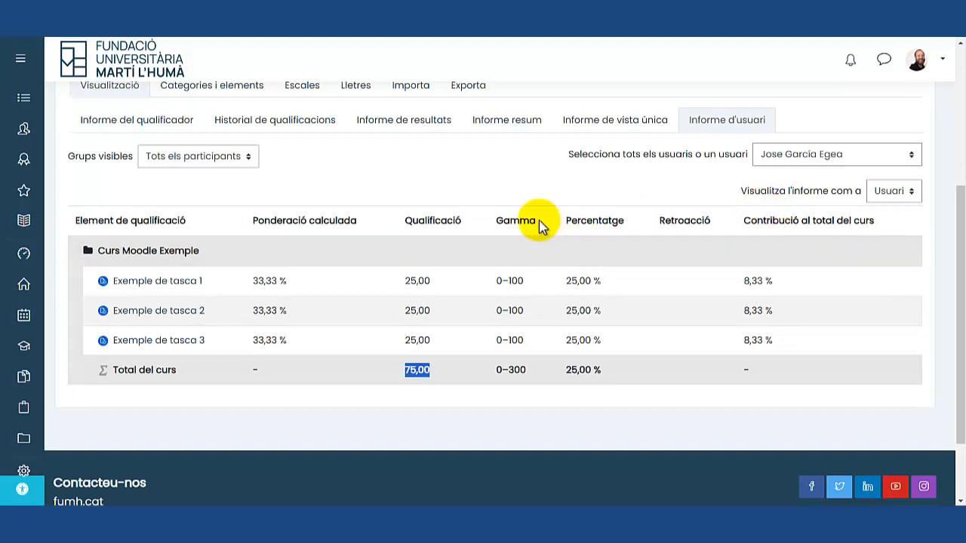
Step: Open Categories i elements and view the Configuració del llibre de qualificacions page with the task weightings
scroll(483, 230, "up", 3)
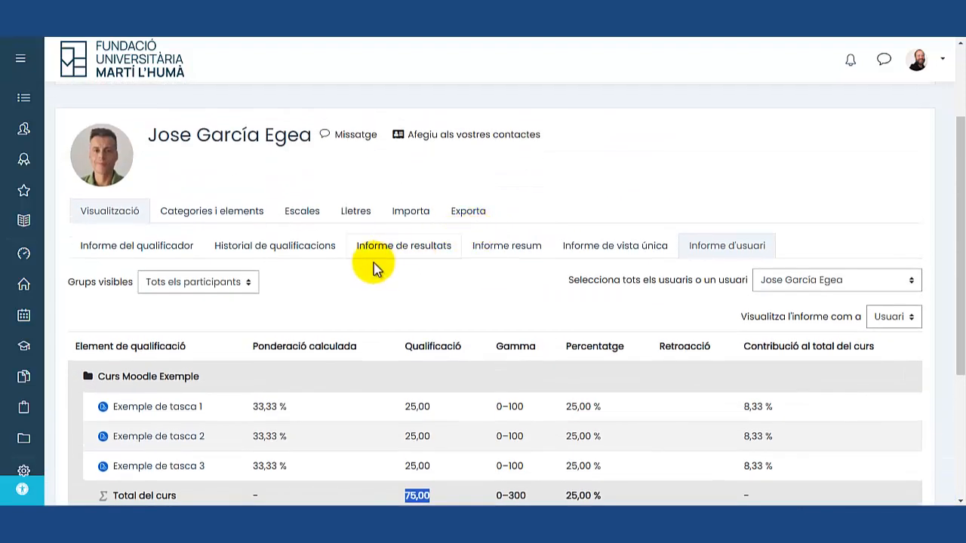
scroll(373, 263, "down", 1)
left_click(234, 151)
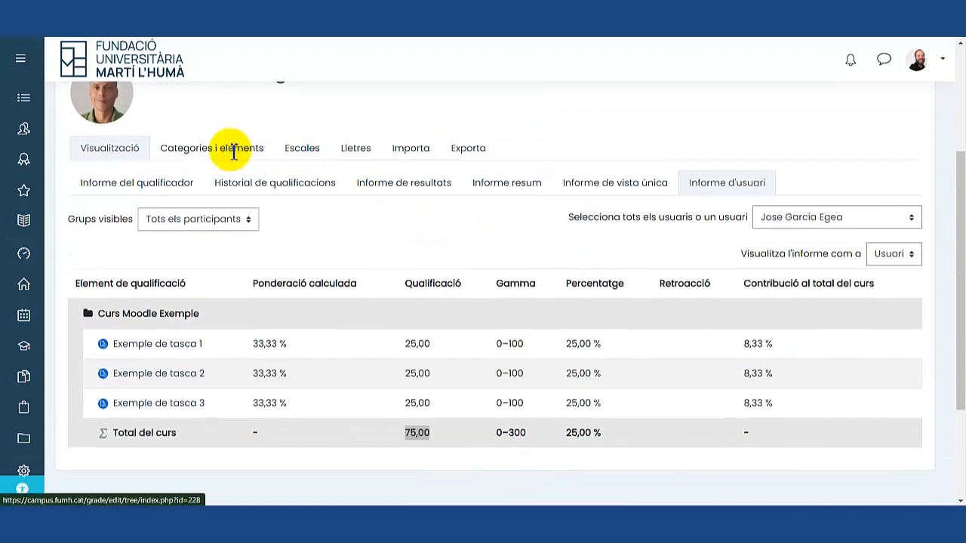
scroll(234, 146, "down", 3)
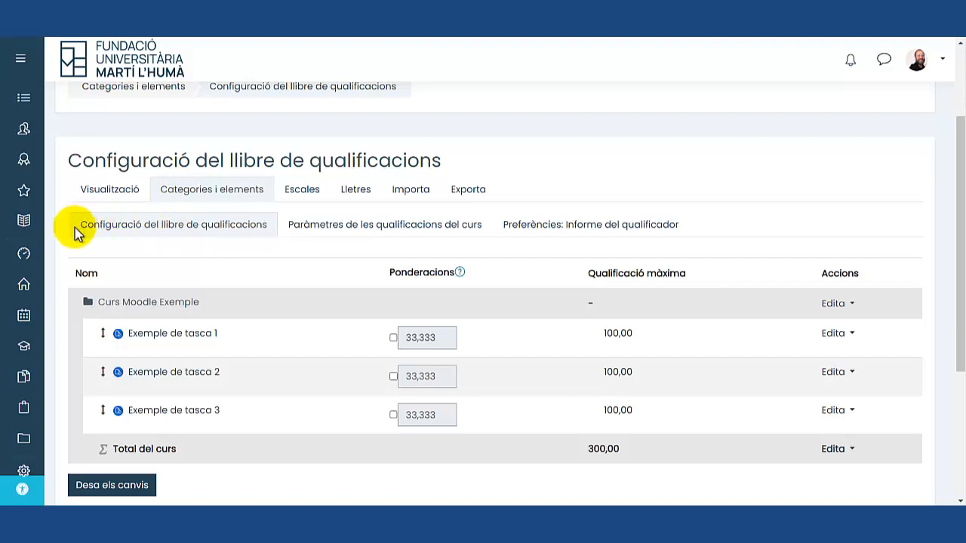
left_click_drag(74, 234, 274, 236)
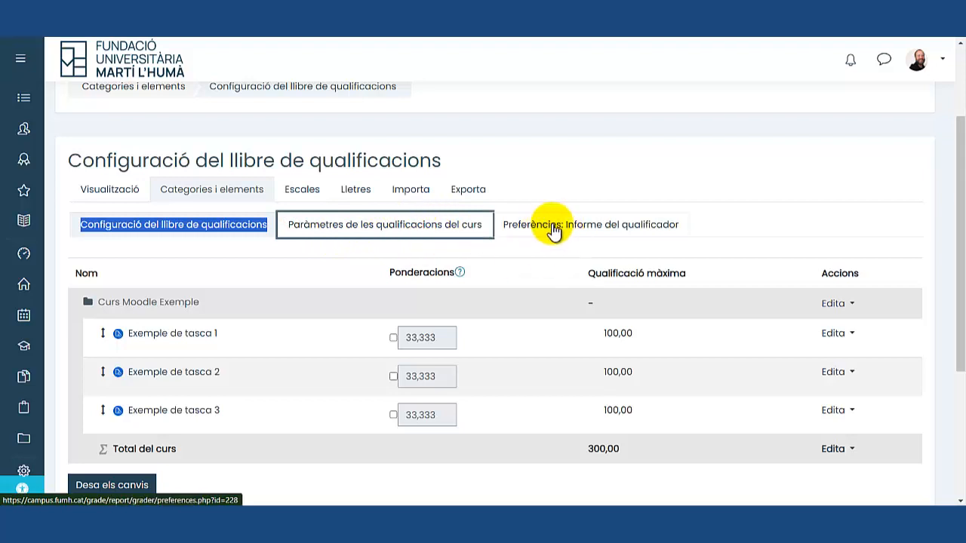
Step: Open Paràmetres de les qualificacions del curs, collapse all its sections and expand them again
left_click(400, 235)
scroll(400, 231, "down", 3)
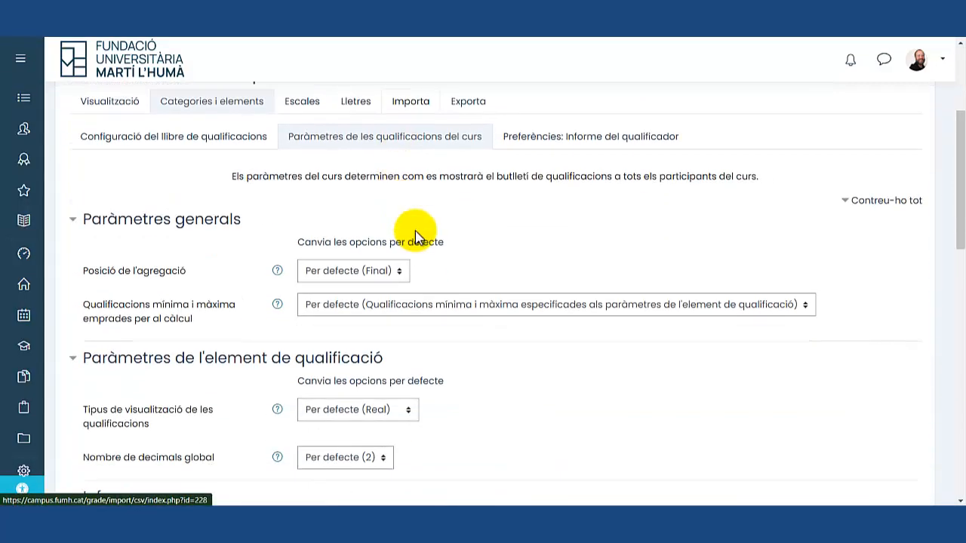
left_click(870, 168)
left_click(870, 168)
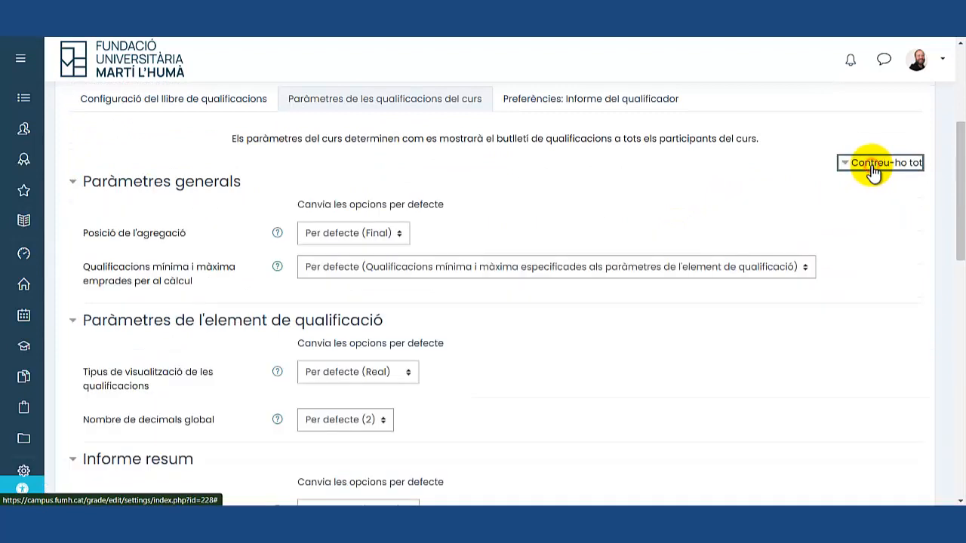
Step: Read the help text for the Posició de l'agregació setting under Paràmetres generals and close it
scroll(401, 237, "down", 2)
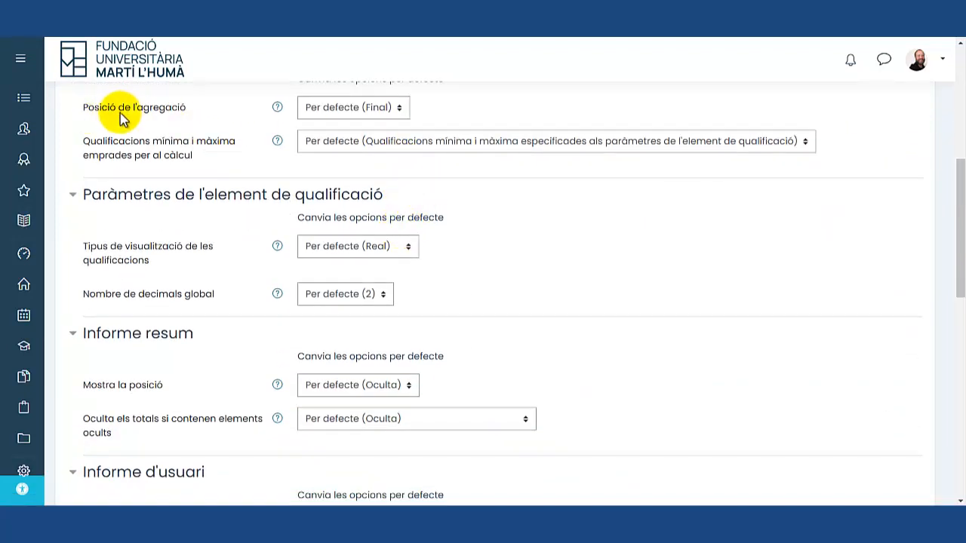
scroll(194, 173, "up", 1)
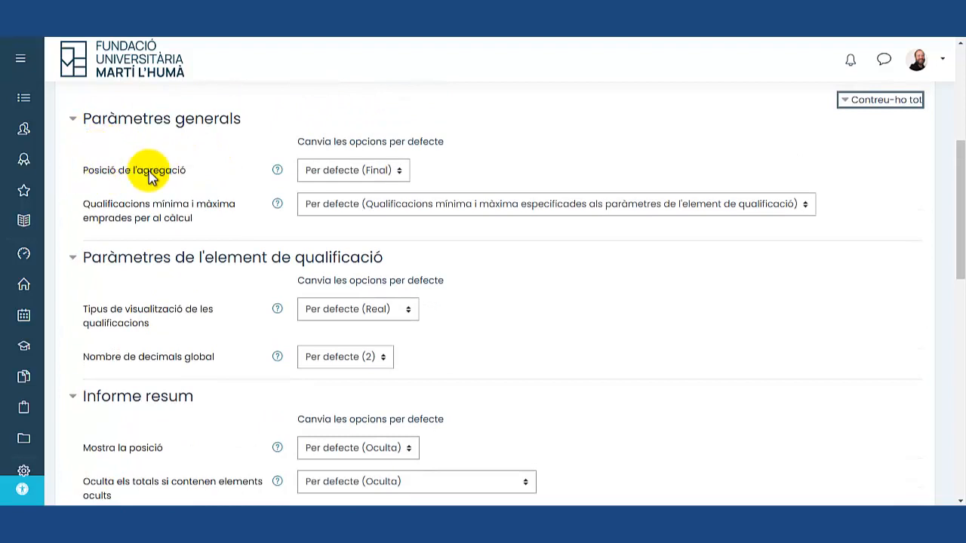
left_click(278, 170)
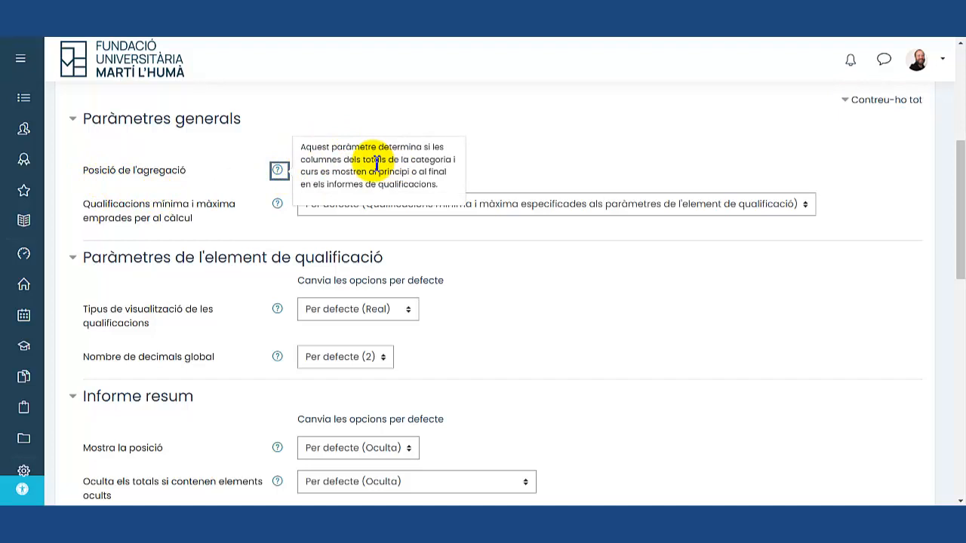
left_click(557, 170)
Step: Set Mostra el percentatge to Oculta in the Informe d'usuari section of the course grade settings
scroll(381, 217, "down", 1)
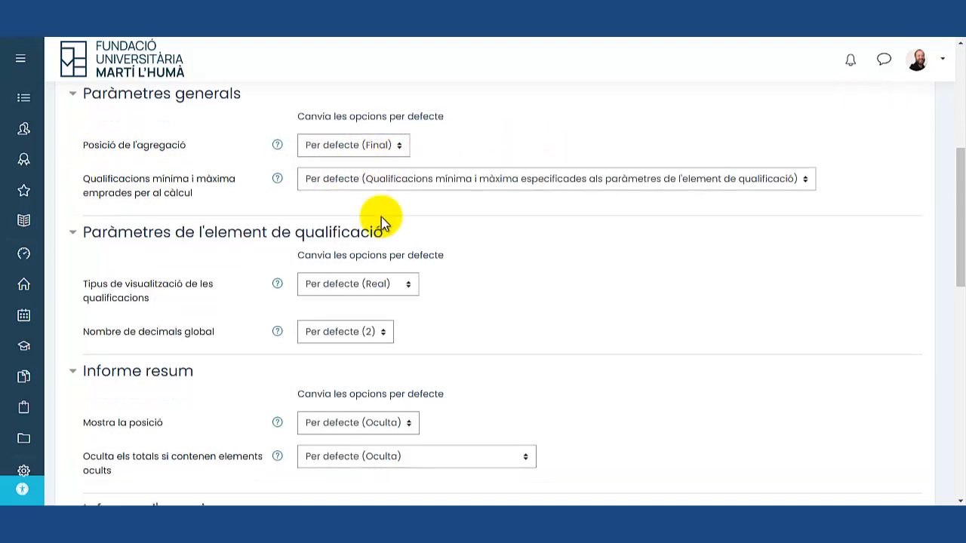
scroll(381, 218, "down", 3)
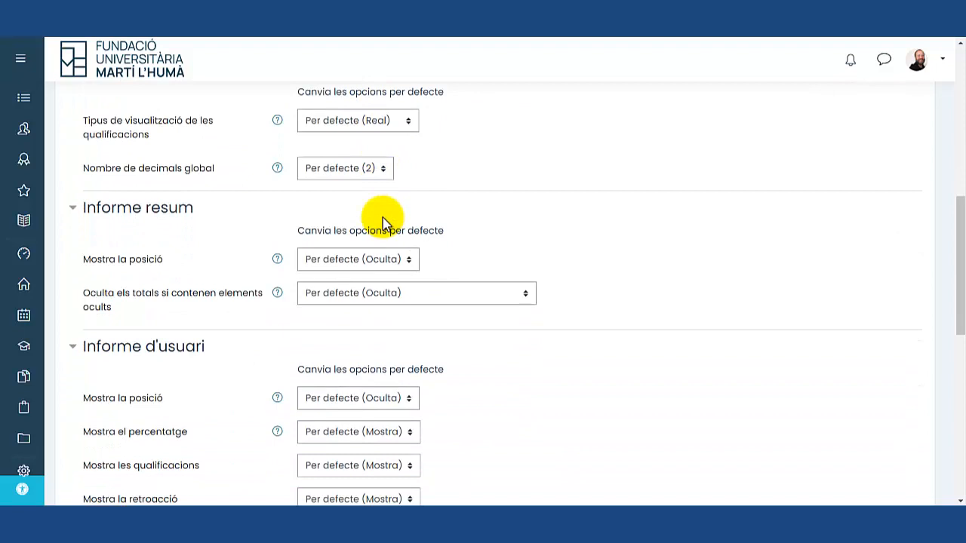
scroll(383, 217, "down", 3)
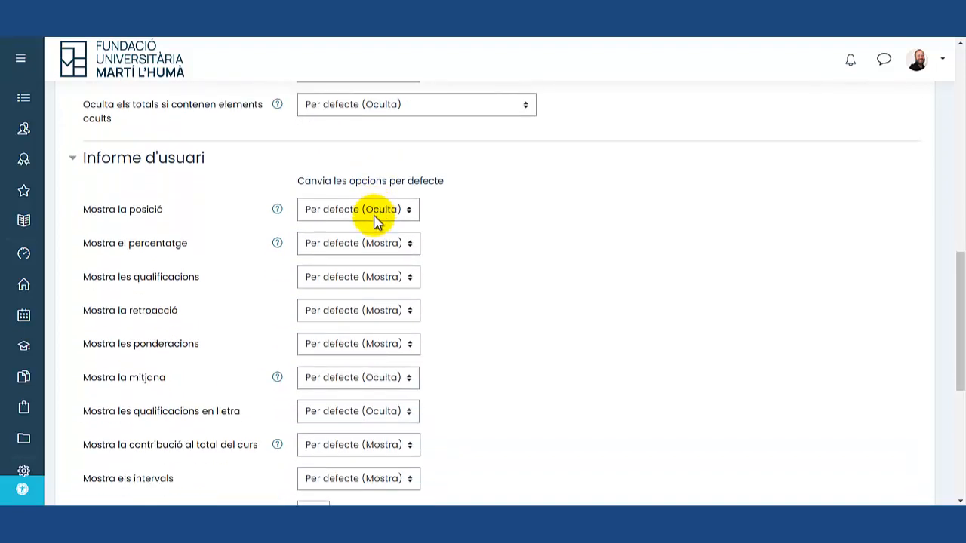
scroll(377, 218, "down", 1)
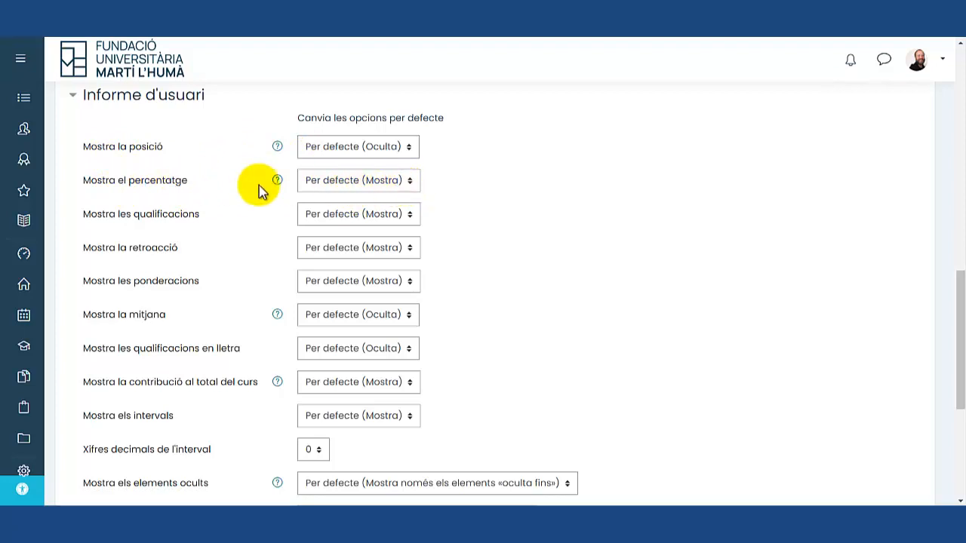
left_click(406, 184)
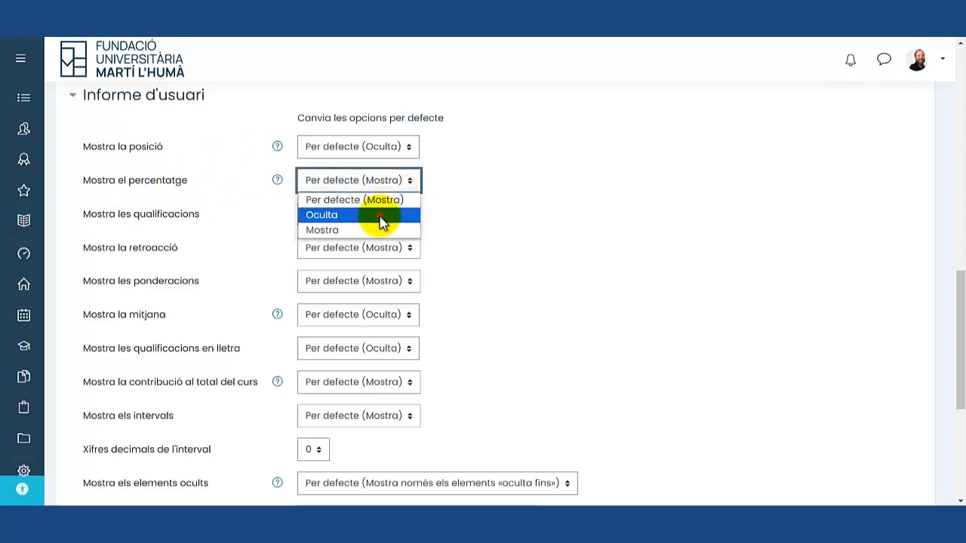
left_click(380, 215)
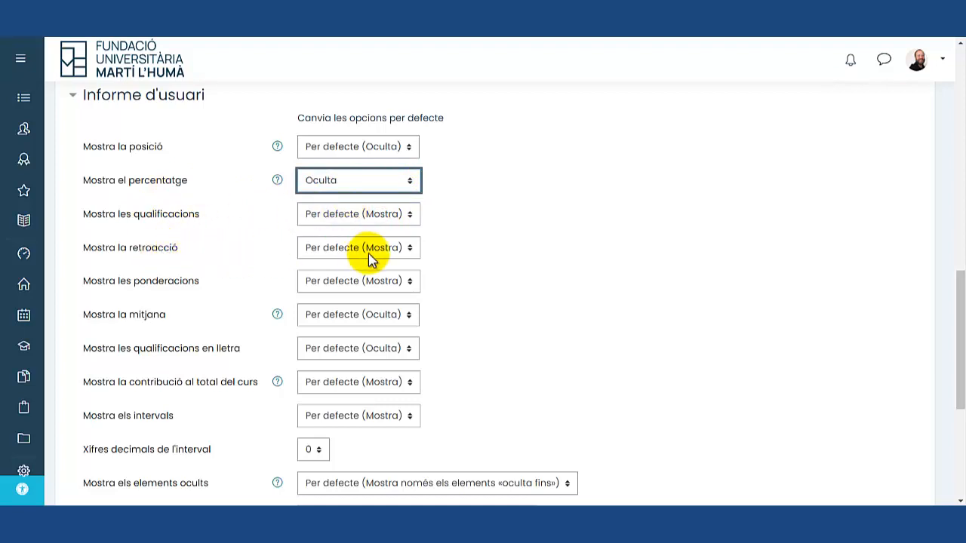
Step: Set Mostra la contribució al total del curs and Mostra els intervals to Oculta and save the course grade settings
scroll(370, 258, "down", 1)
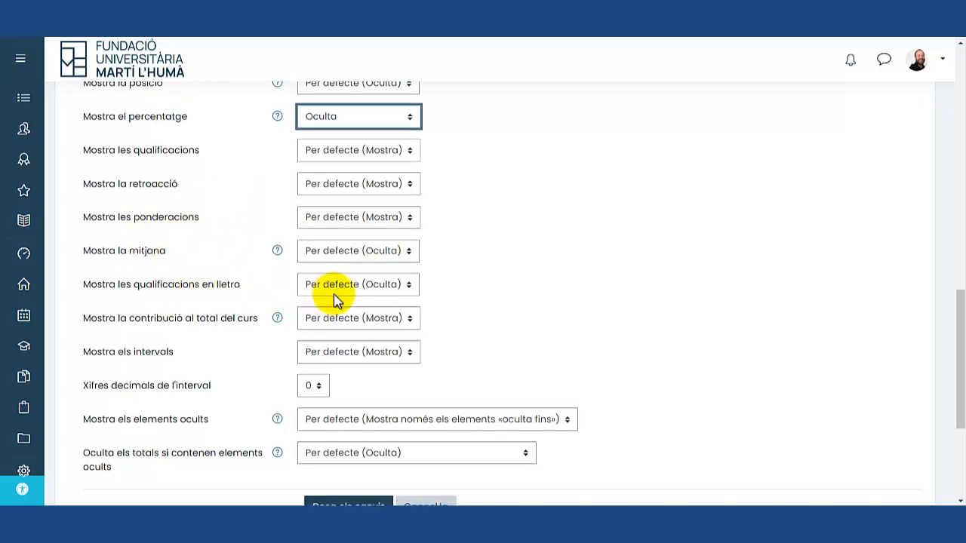
scroll(336, 300, "down", 1)
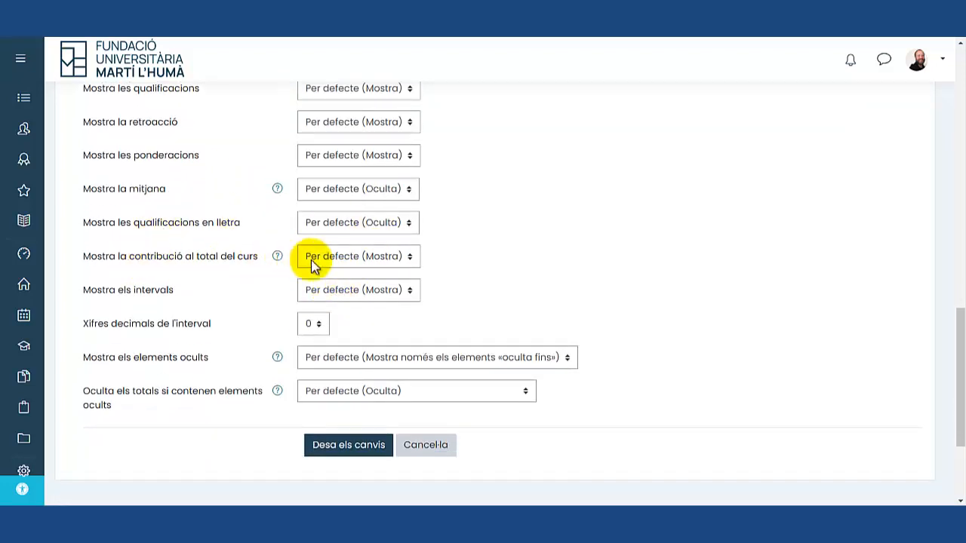
left_click(356, 257)
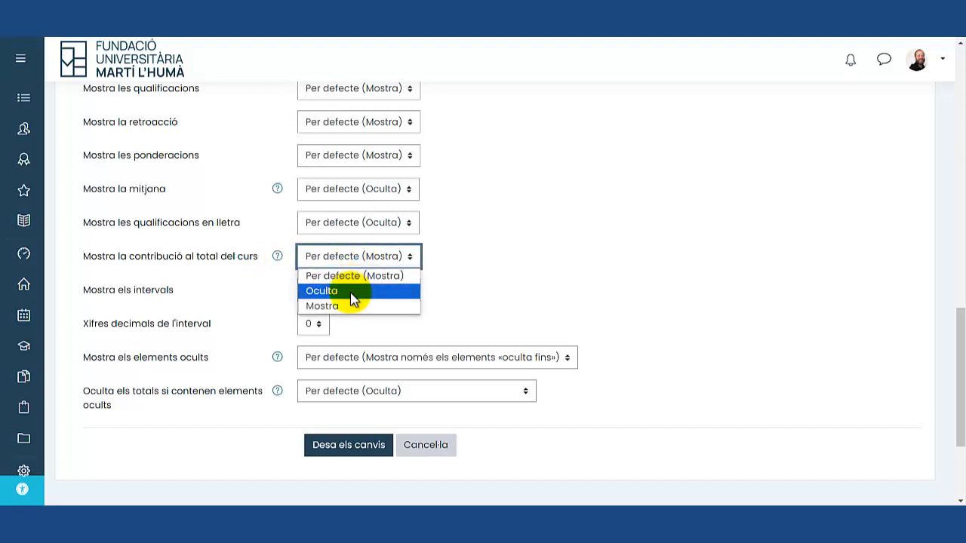
left_click(347, 294)
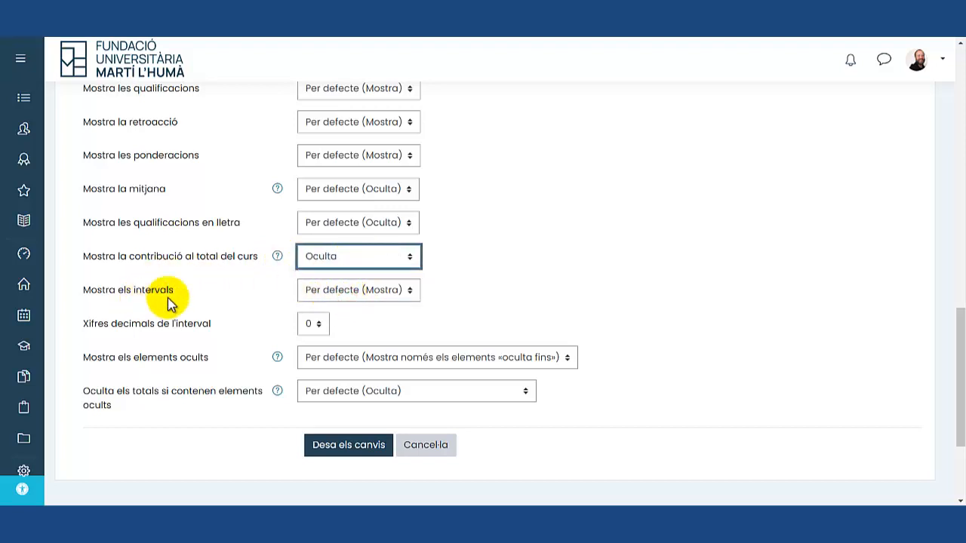
left_click(357, 296)
left_click(350, 332)
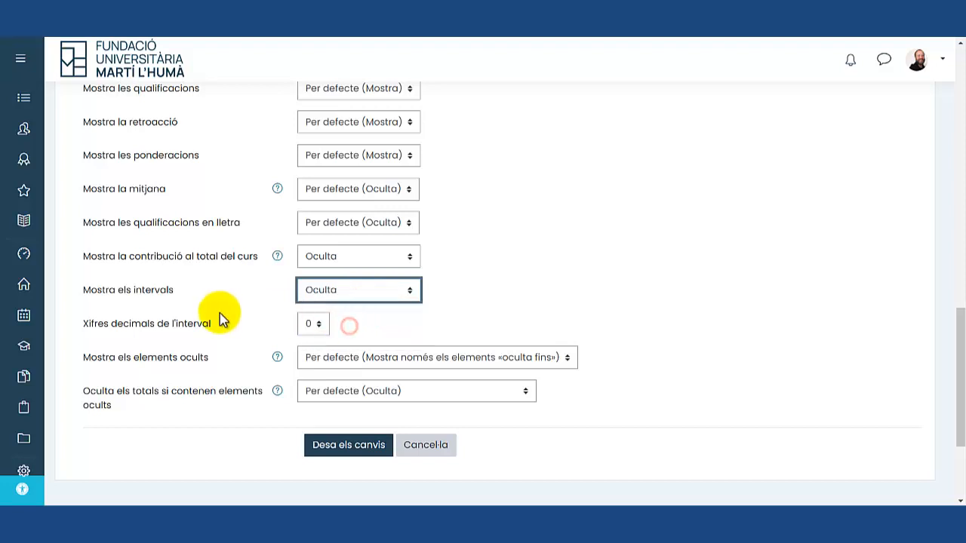
scroll(241, 309, "down", 1)
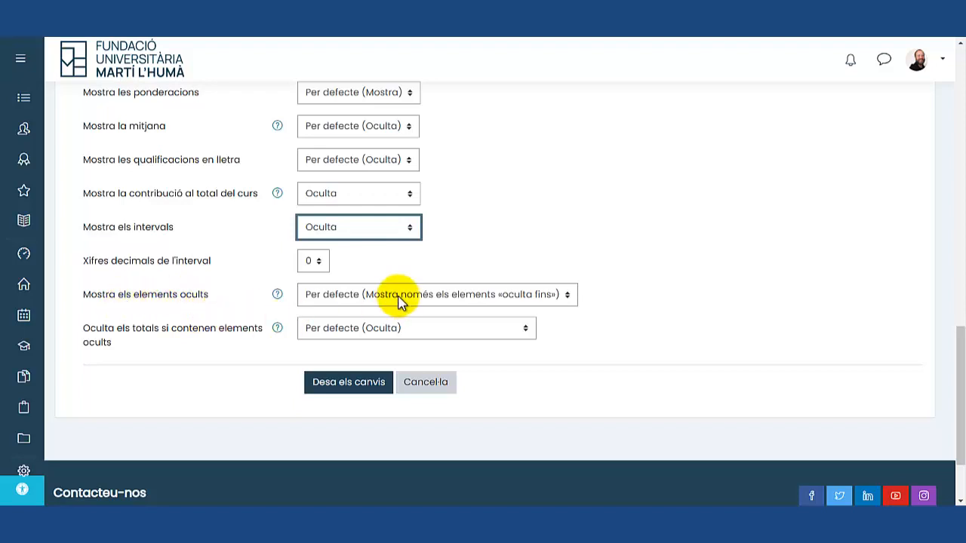
left_click(338, 389)
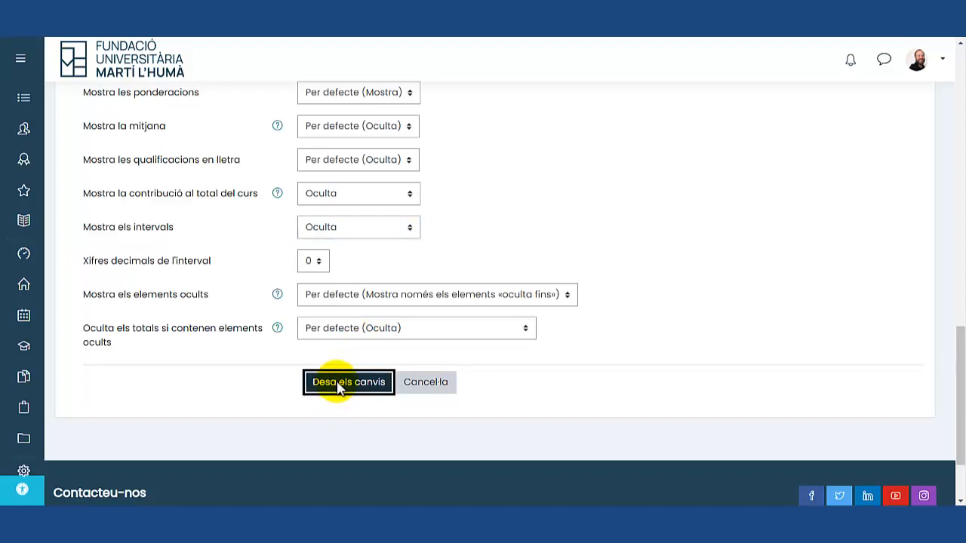
Step: Review the Ponderació calculada, Qualificació and Retroacció columns in the user report
scroll(335, 374, "down", 3)
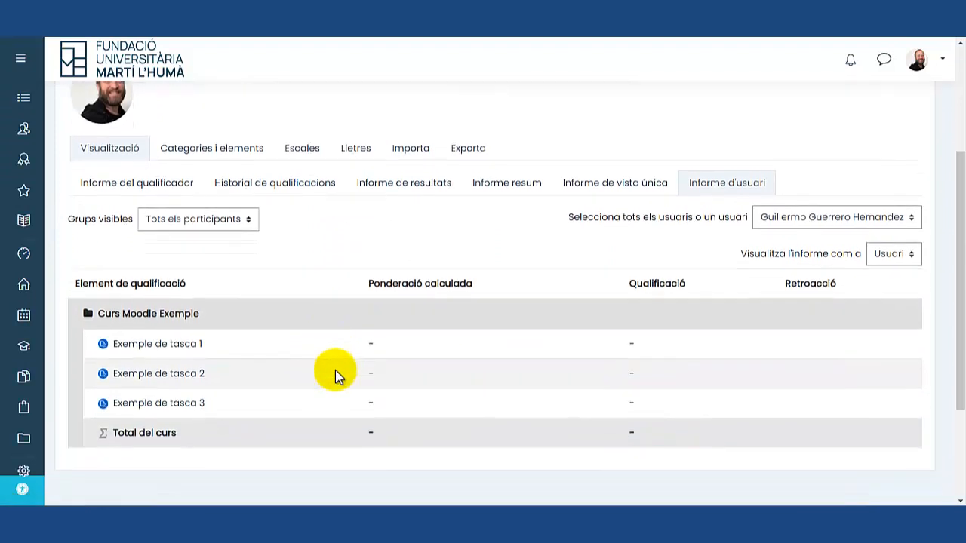
left_click_drag(368, 284, 474, 285)
left_click_drag(629, 283, 679, 286)
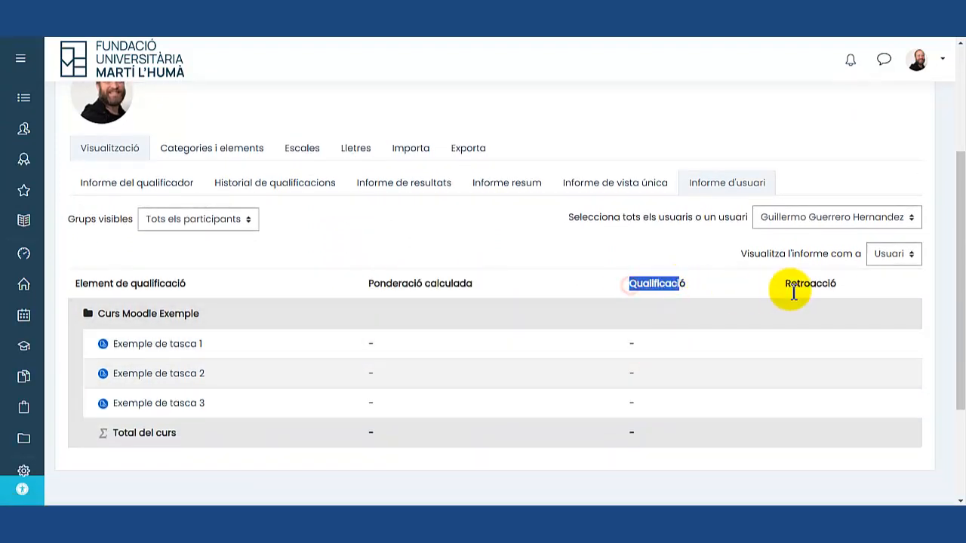
left_click_drag(786, 284, 855, 288)
Step: Switch the user report to another student and review the weightings, grades and feedback columns
left_click(893, 255)
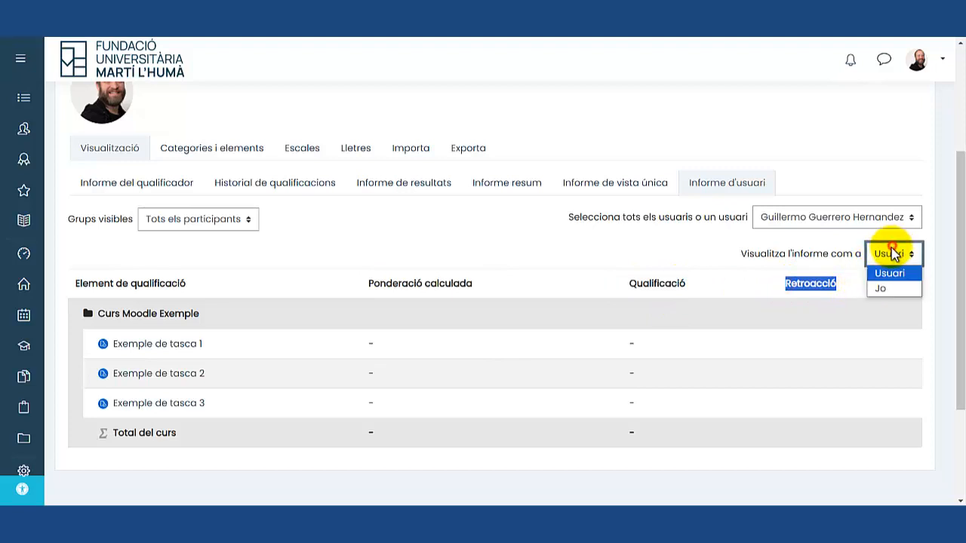
left_click(802, 216)
left_click(804, 283)
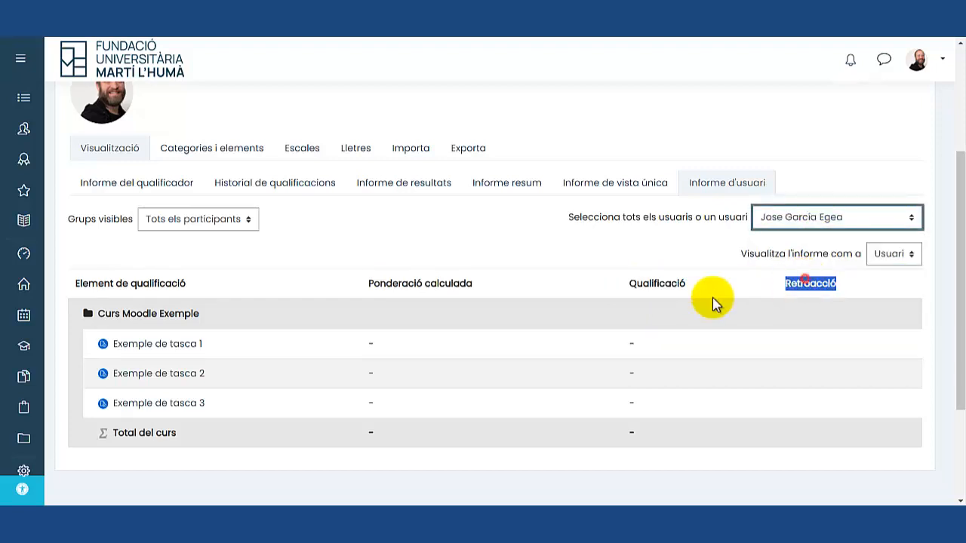
scroll(603, 309, "down", 3)
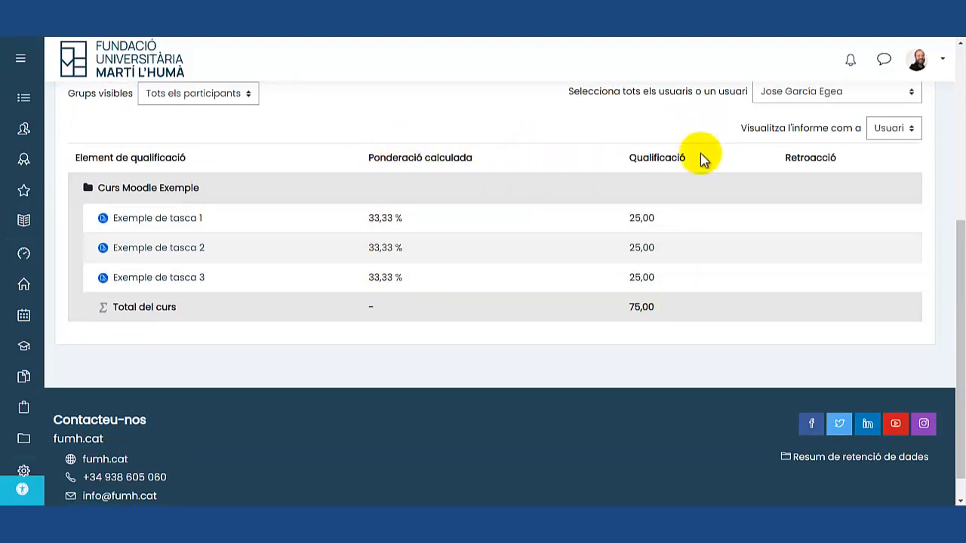
left_click_drag(358, 160, 808, 179)
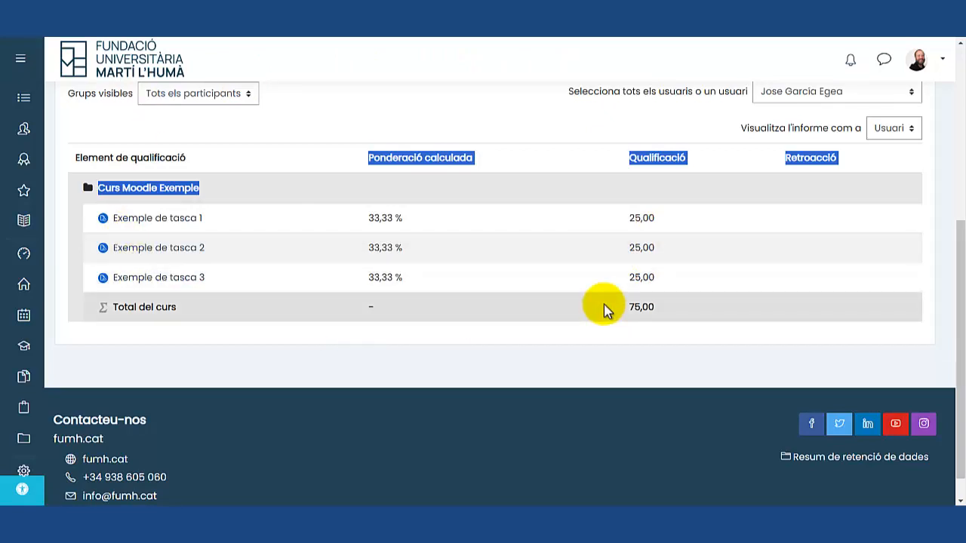
Step: Open Categories i elements and examine the Curs Moodle Exemple category and the maximum grade of Total del curs
scroll(603, 306, "up", 3)
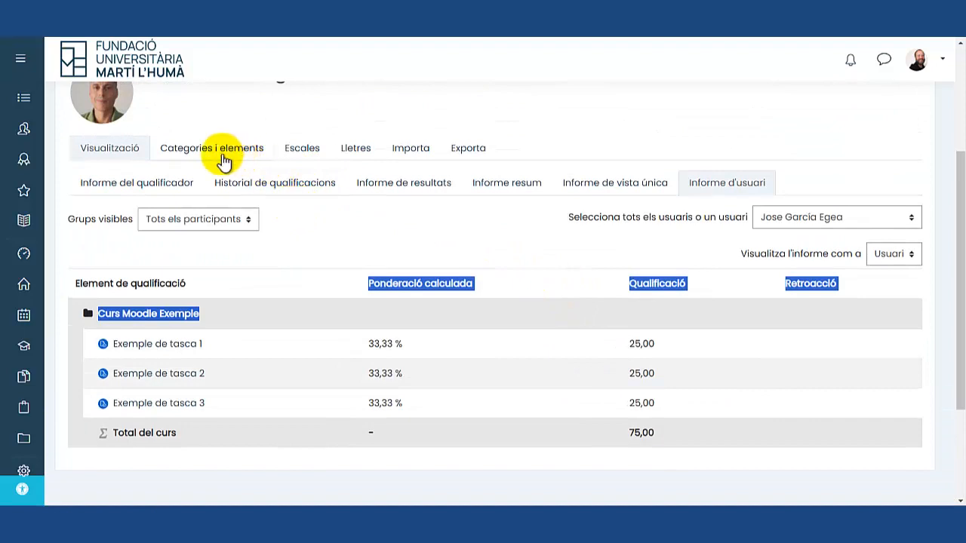
left_click(198, 160)
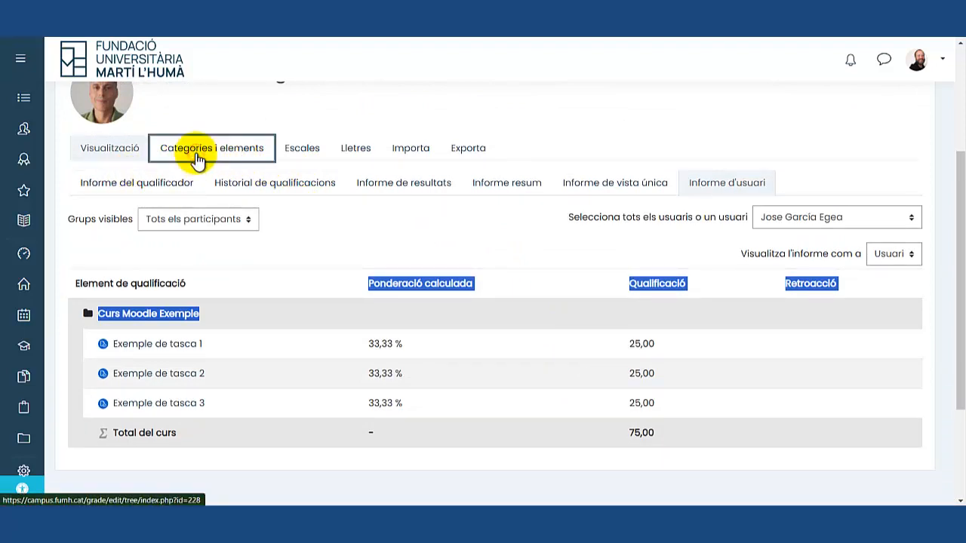
scroll(198, 155, "down", 3)
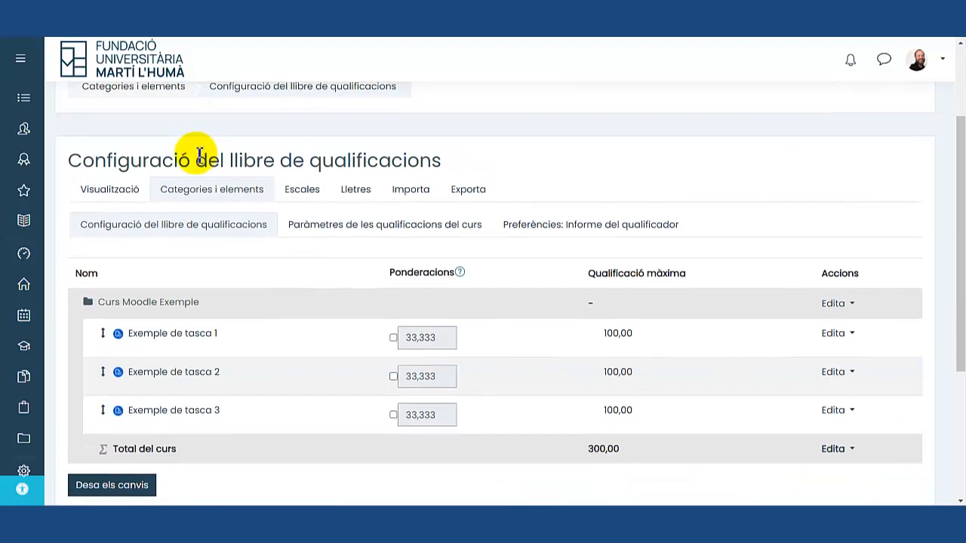
scroll(198, 157, "down", 1)
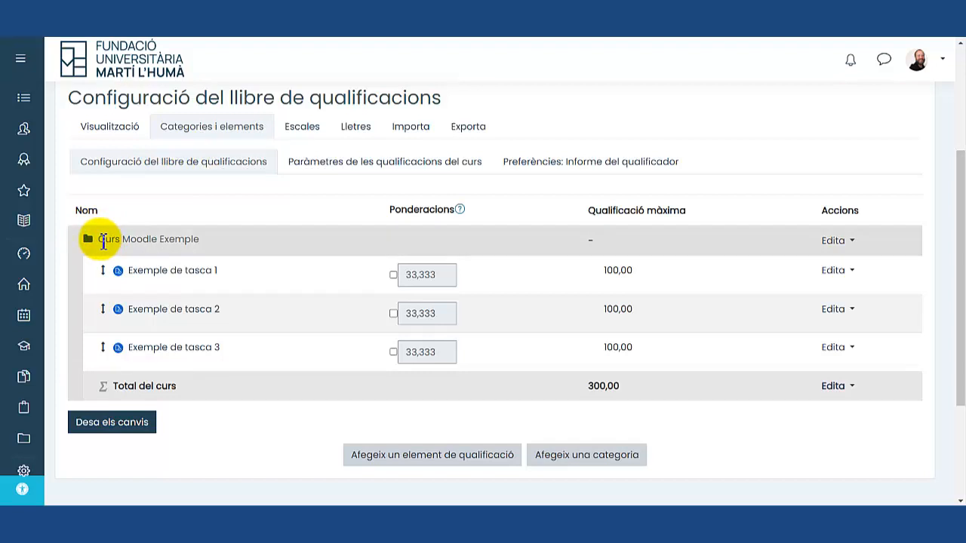
left_click_drag(103, 240, 212, 243)
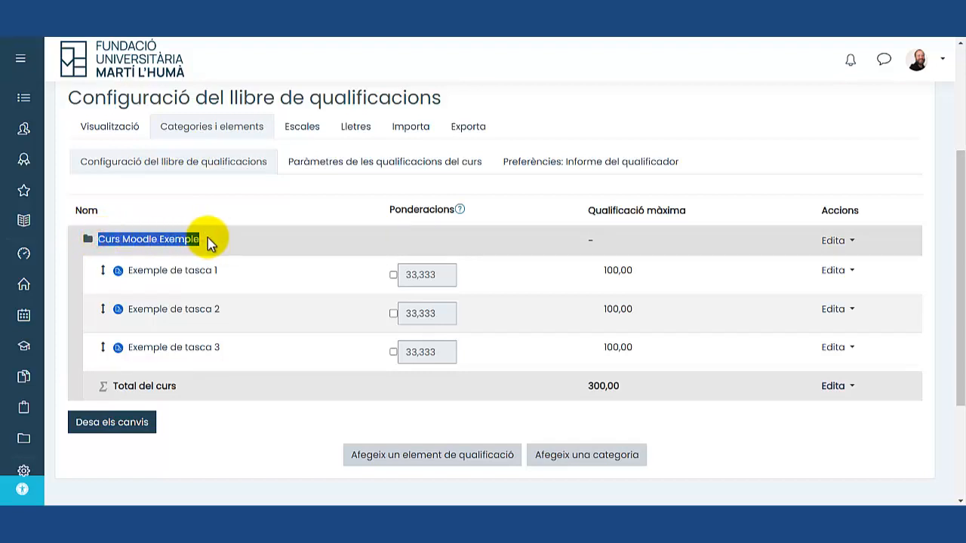
scroll(173, 238, "down", 1)
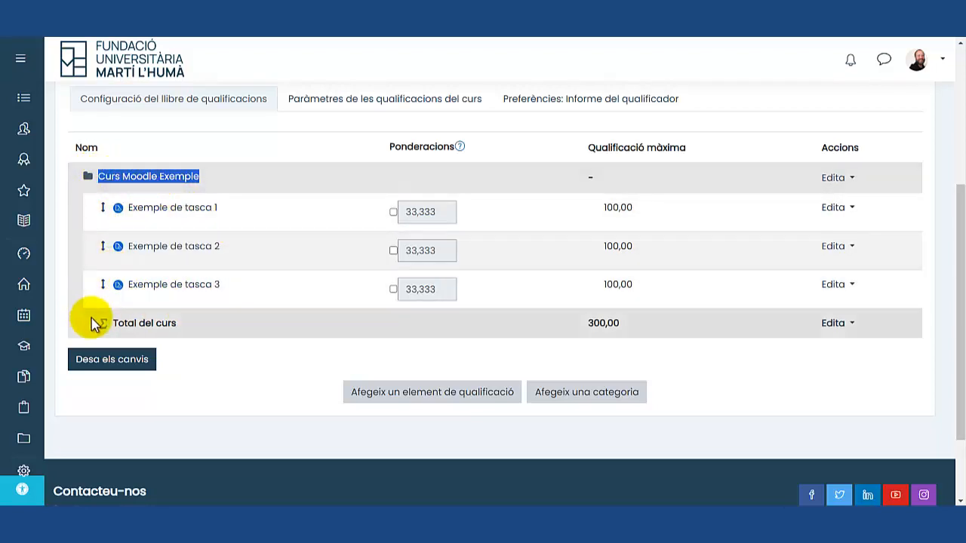
left_click_drag(100, 323, 192, 325)
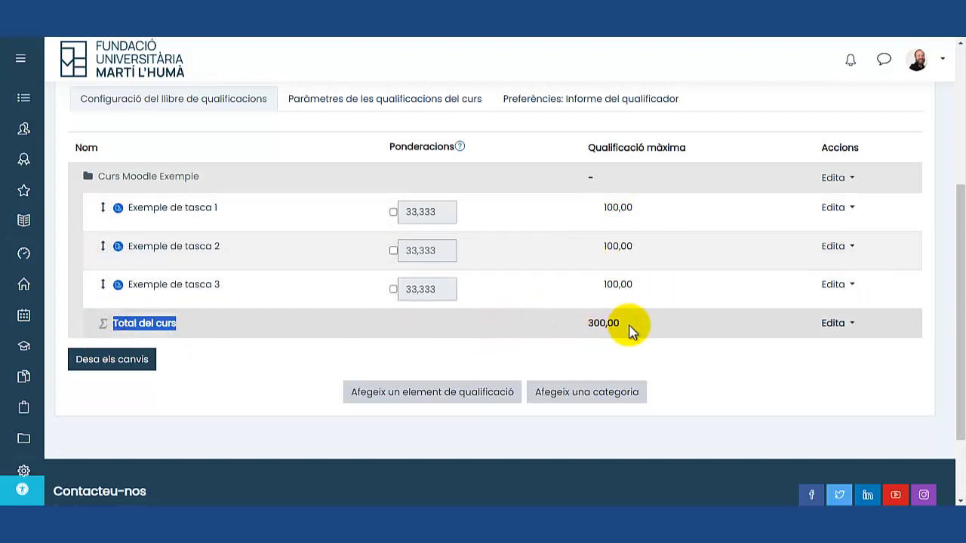
left_click_drag(630, 324, 581, 329)
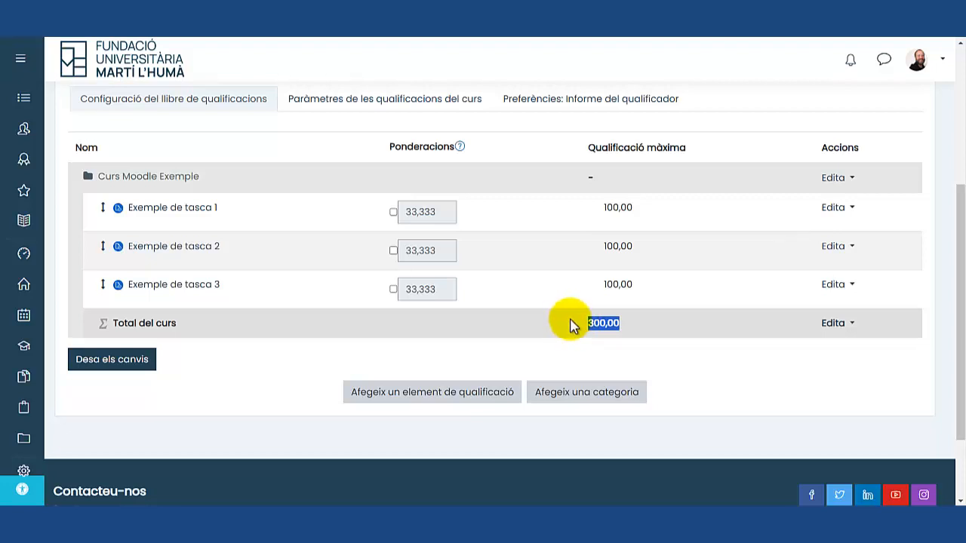
Step: Open the parameters of the Curs Moodle Exemple category for editing, then collapse and expand all its sections
left_click(96, 181)
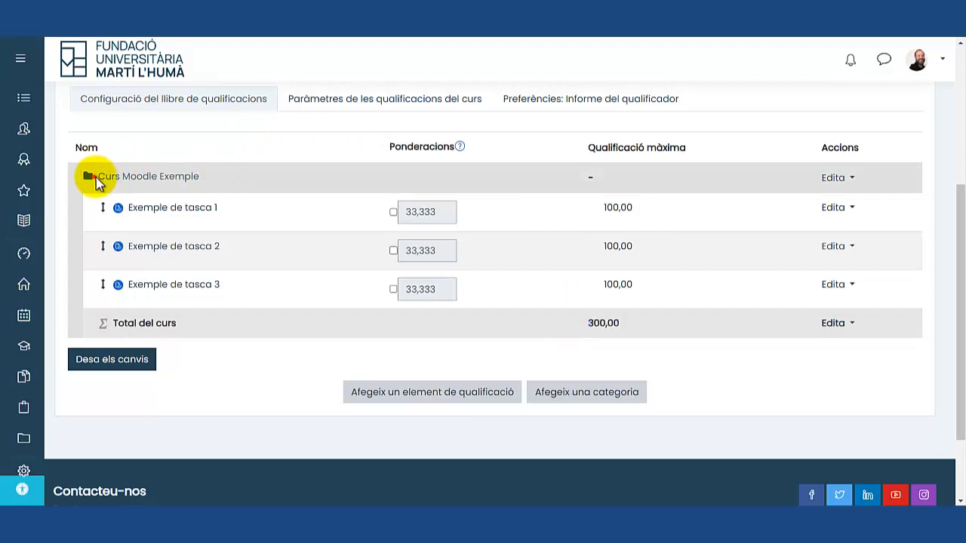
left_click_drag(95, 181, 203, 185)
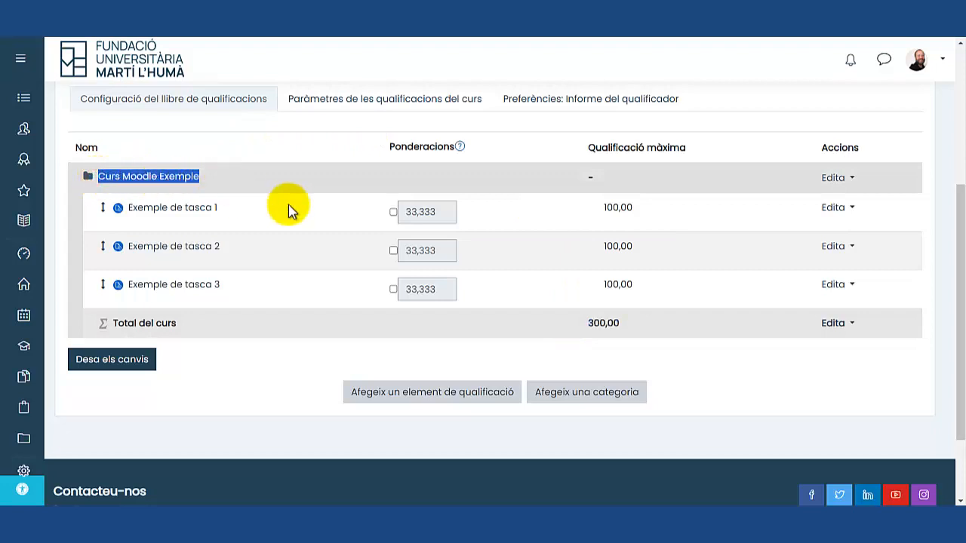
left_click(852, 179)
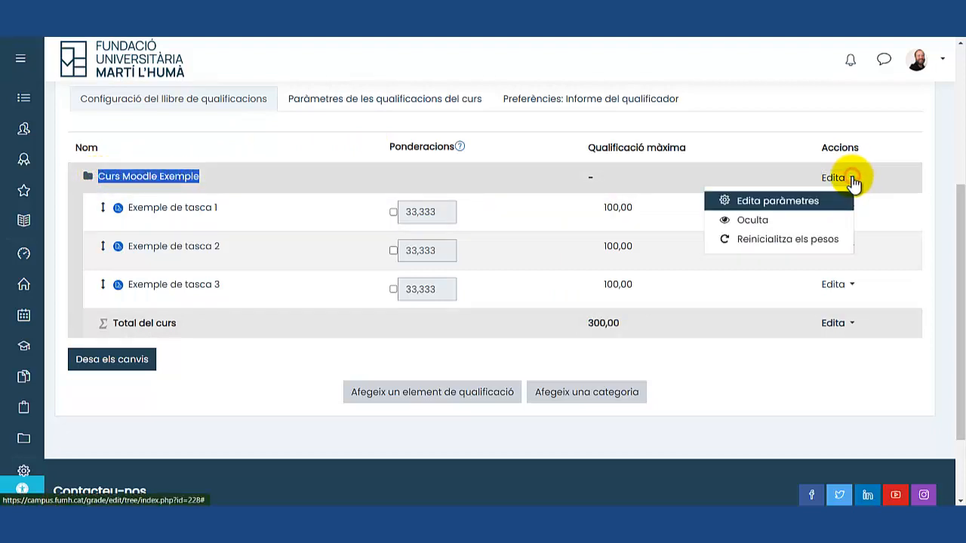
left_click(804, 202)
scroll(558, 226, "down", 2)
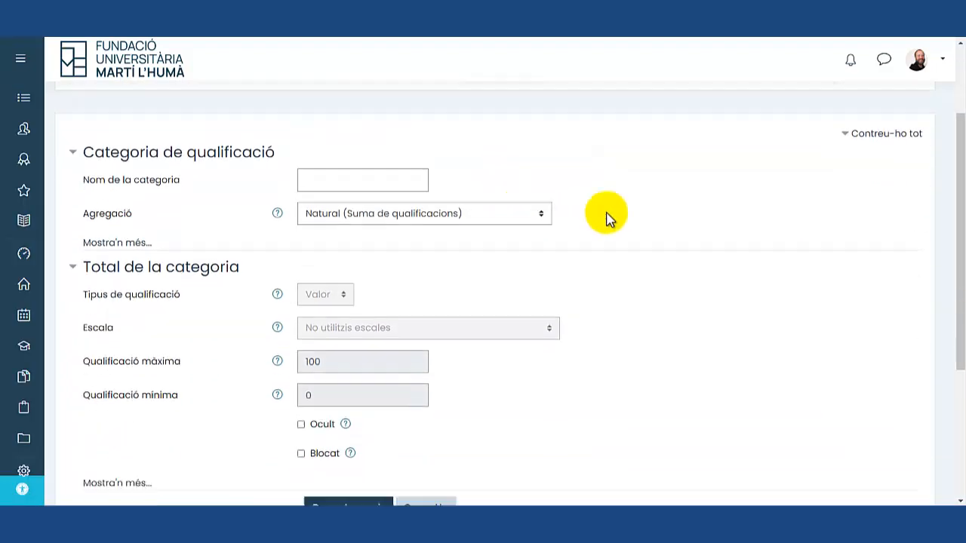
left_click(883, 127)
left_click(858, 191)
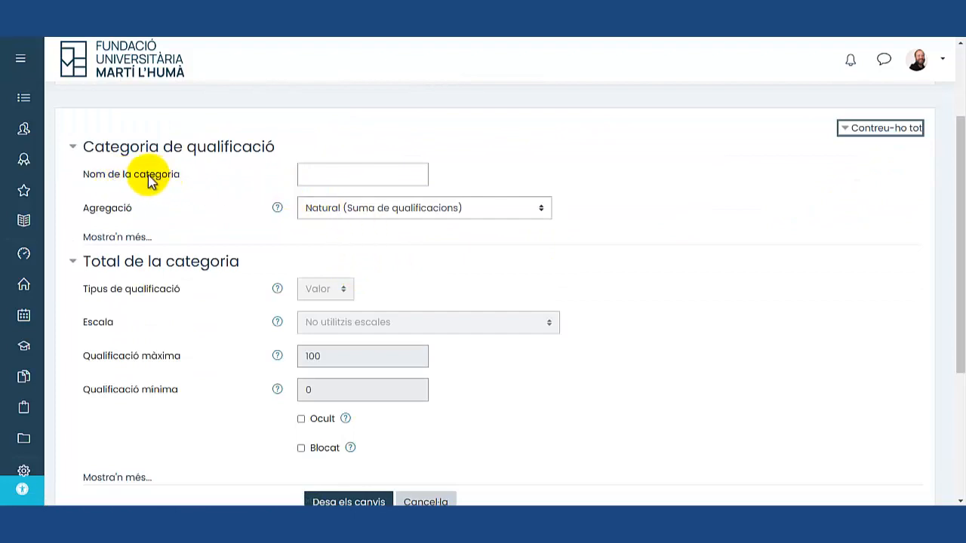
Step: Name the category Nota Final de curs and set its Agregació to Mitjana de les qualificacions
left_click(324, 175)
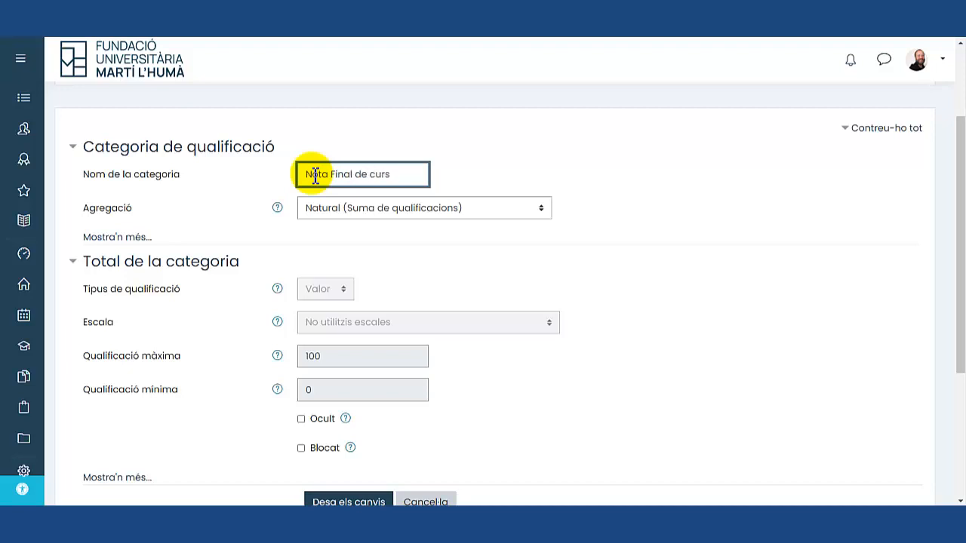
left_click(379, 216)
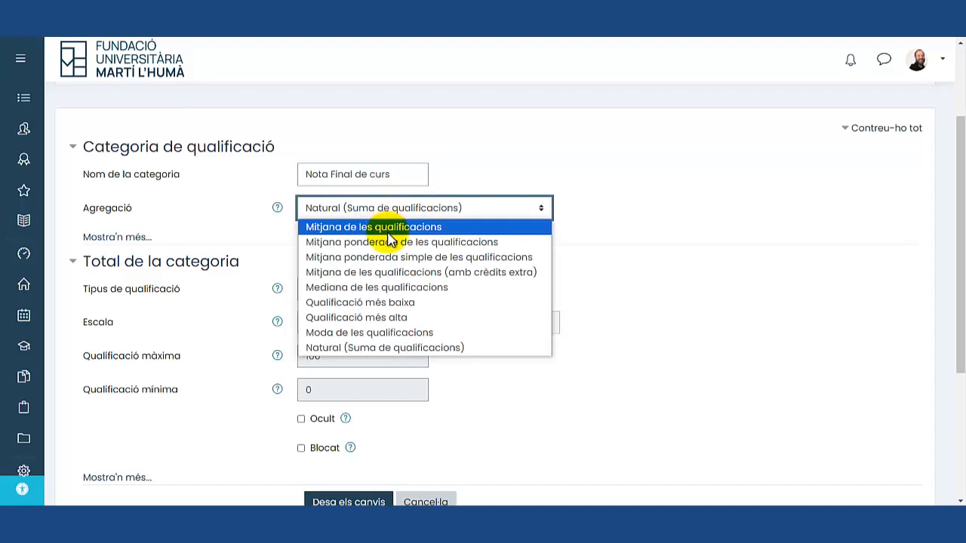
left_click(386, 229)
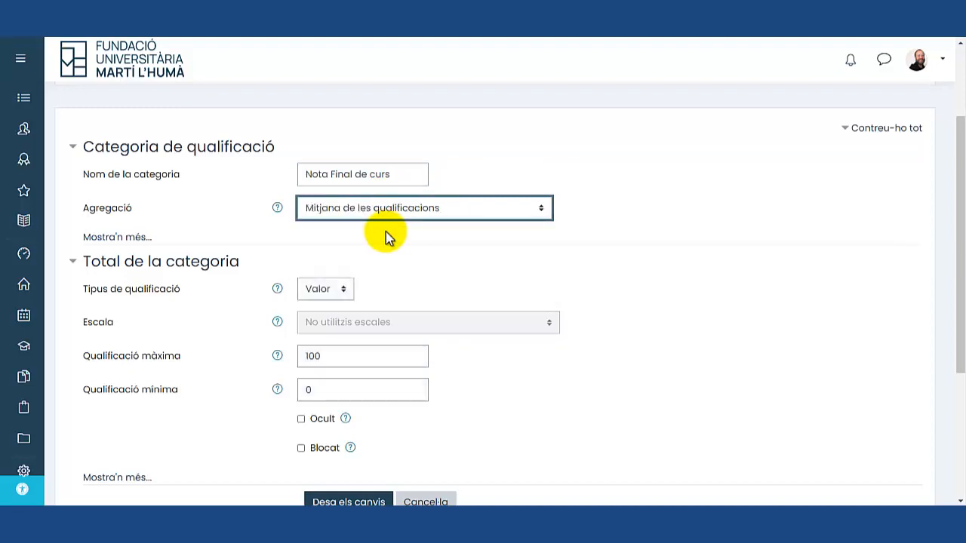
Step: Show the additional options of Categoria de qualificació and review the Omet les qualificacions baixes setting
scroll(385, 234, "down", 2)
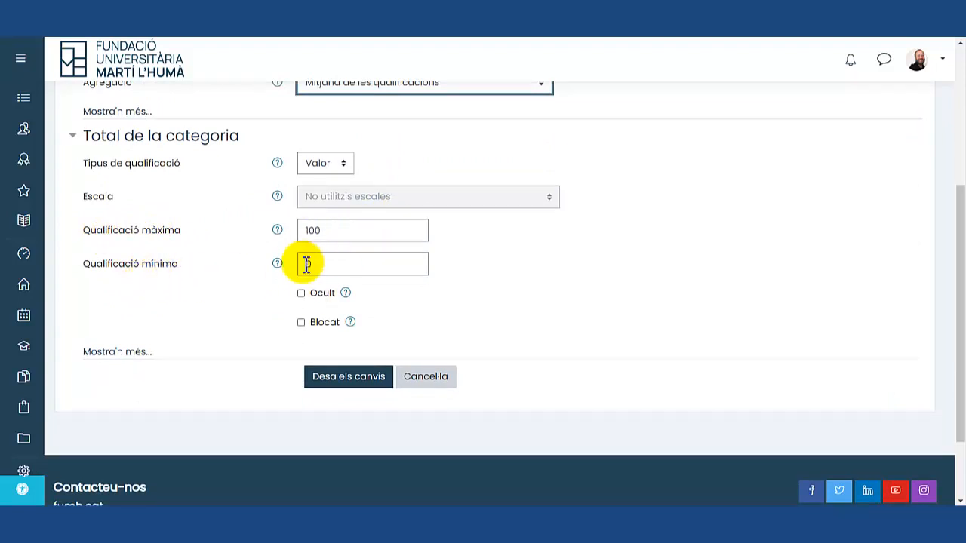
scroll(244, 267, "up", 2)
left_click(140, 241)
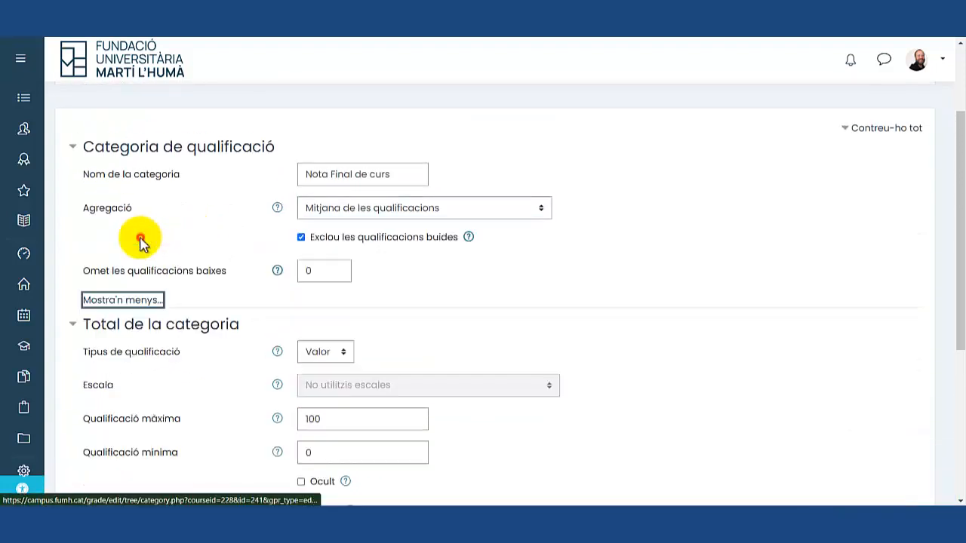
scroll(269, 254, "down", 2)
scroll(259, 173, "up", 1)
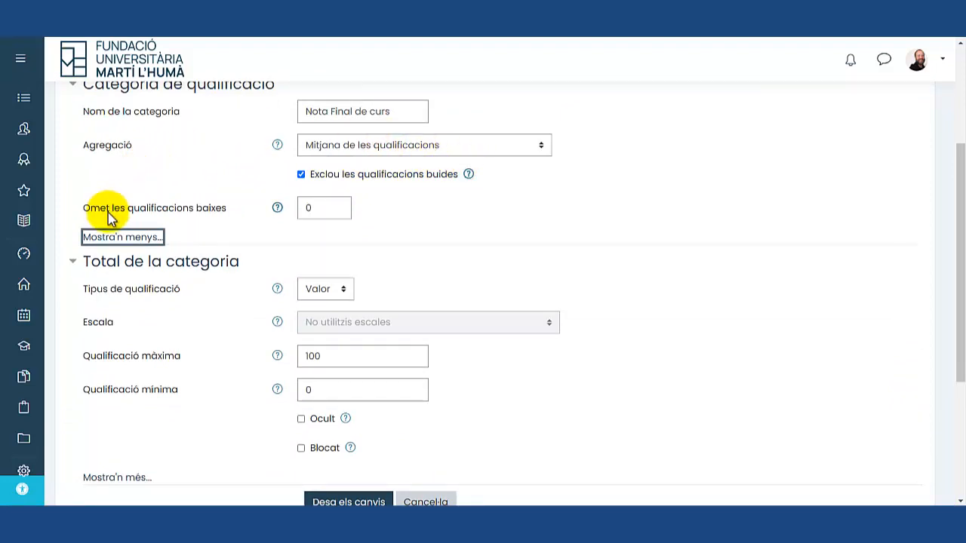
left_click_drag(76, 205, 233, 216)
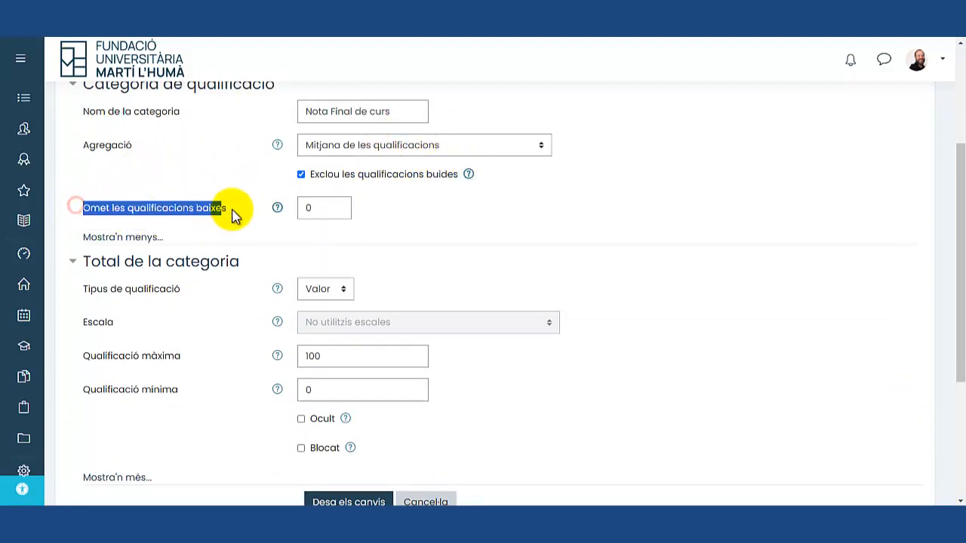
Step: Show the additional options of the Total de la categoria section and look through them
scroll(244, 218, "down", 2)
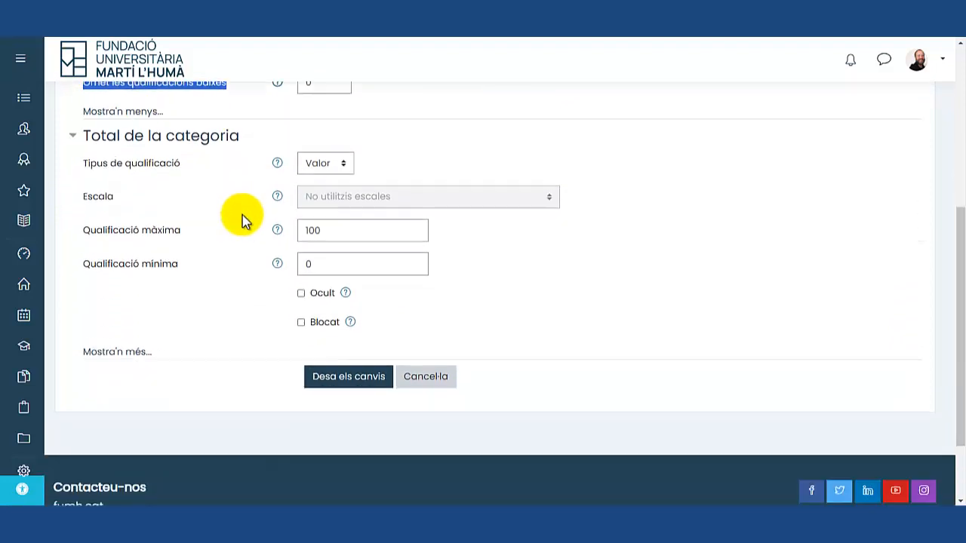
left_click(117, 352)
scroll(188, 319, "down", 1)
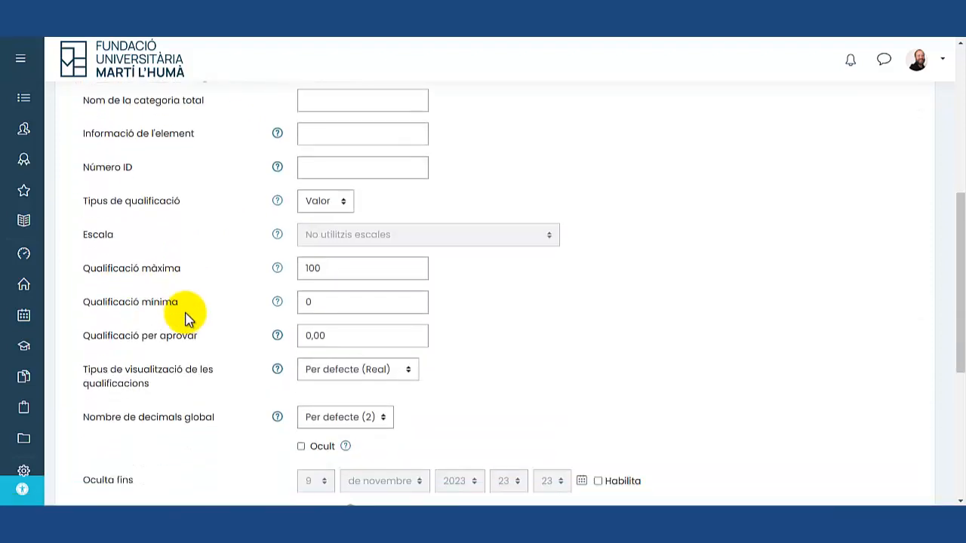
Step: Set the category total's Qualificació per aprovar to 50 and save the category changes
scroll(188, 317, "up", 1)
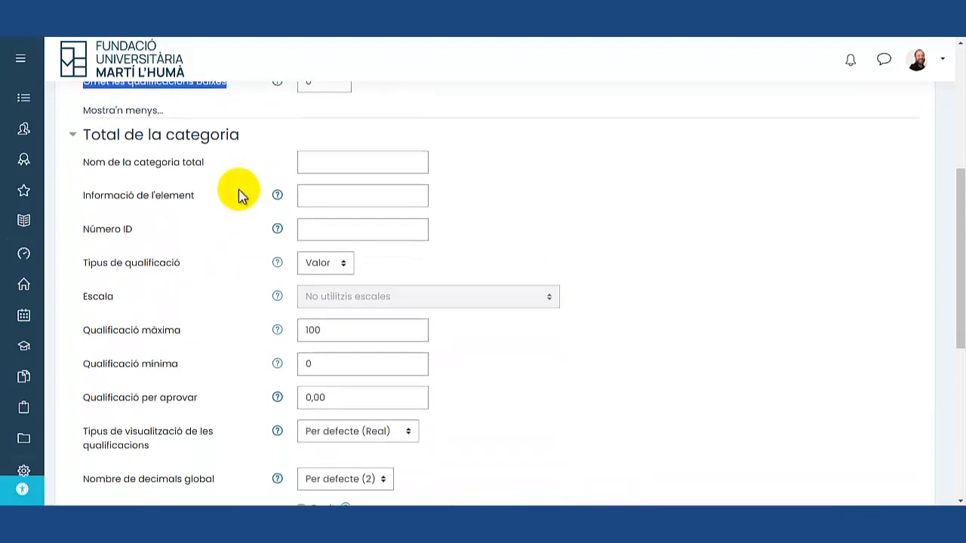
scroll(240, 204, "down", 1)
left_click_drag(83, 264, 191, 271)
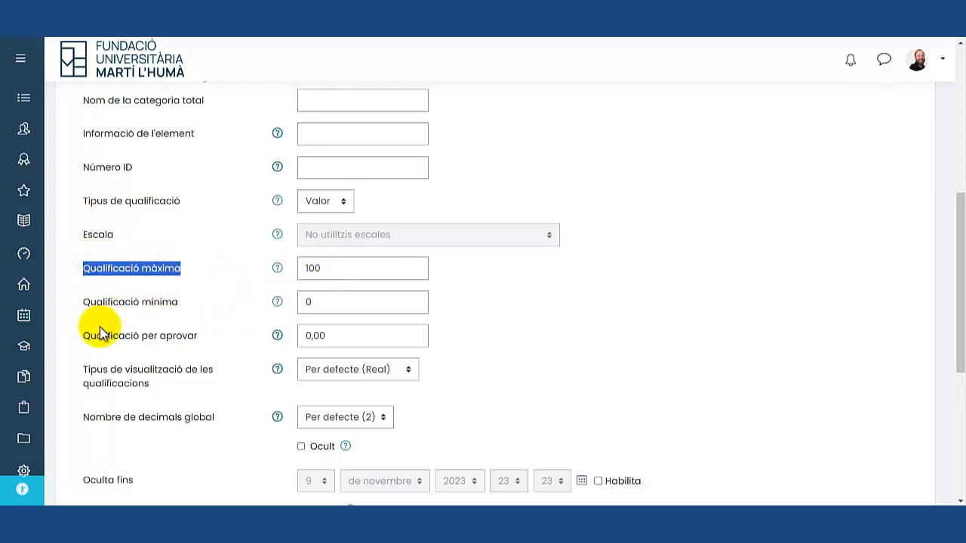
left_click_drag(81, 335, 208, 337)
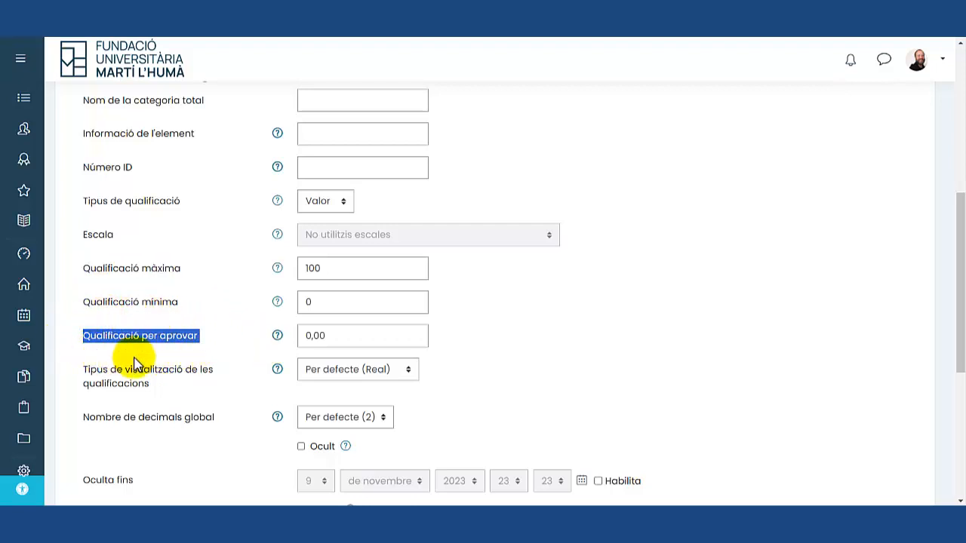
left_click_drag(345, 336, 254, 336)
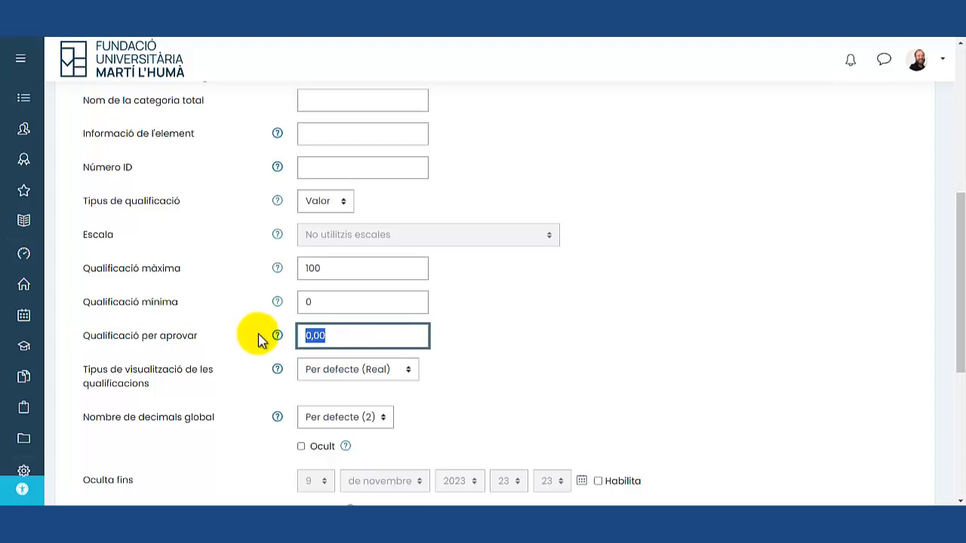
type("50")
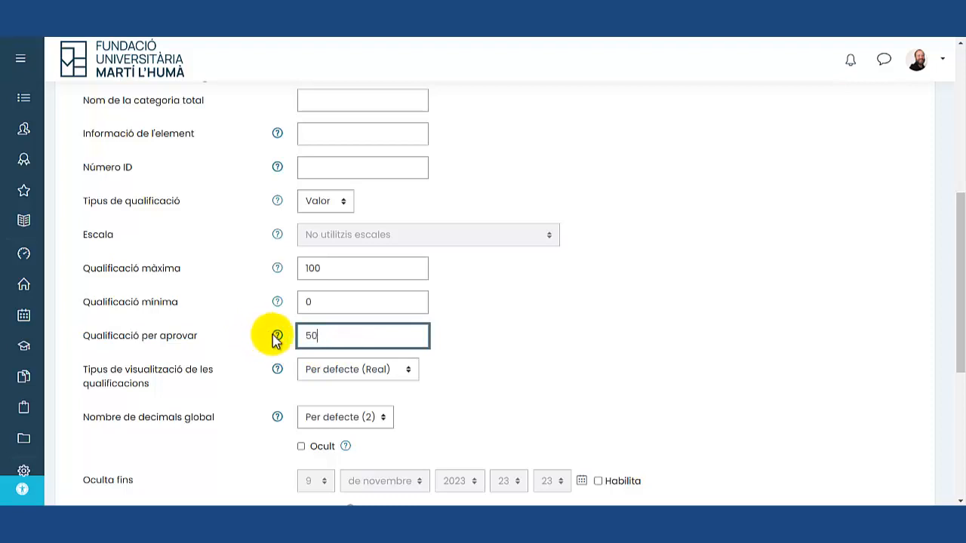
left_click(540, 351)
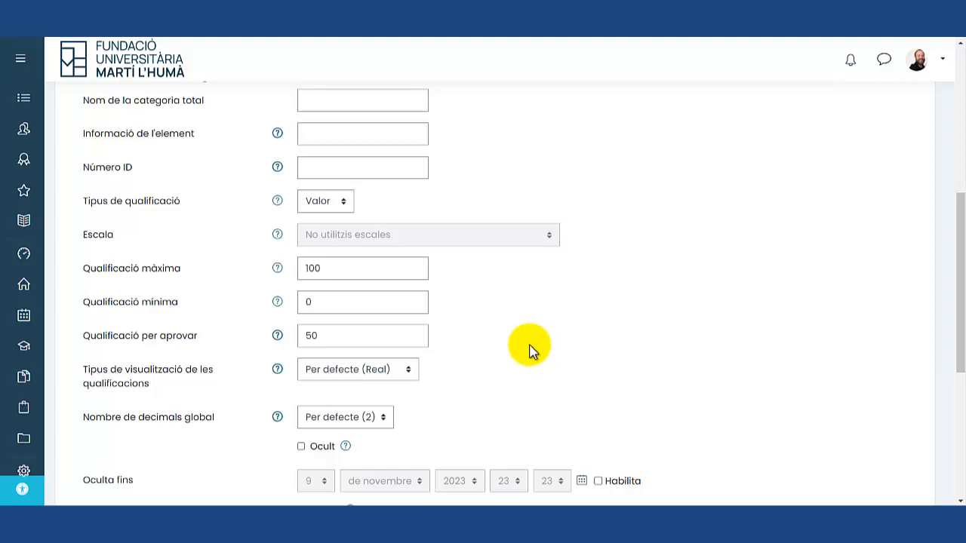
scroll(528, 349, "down", 3)
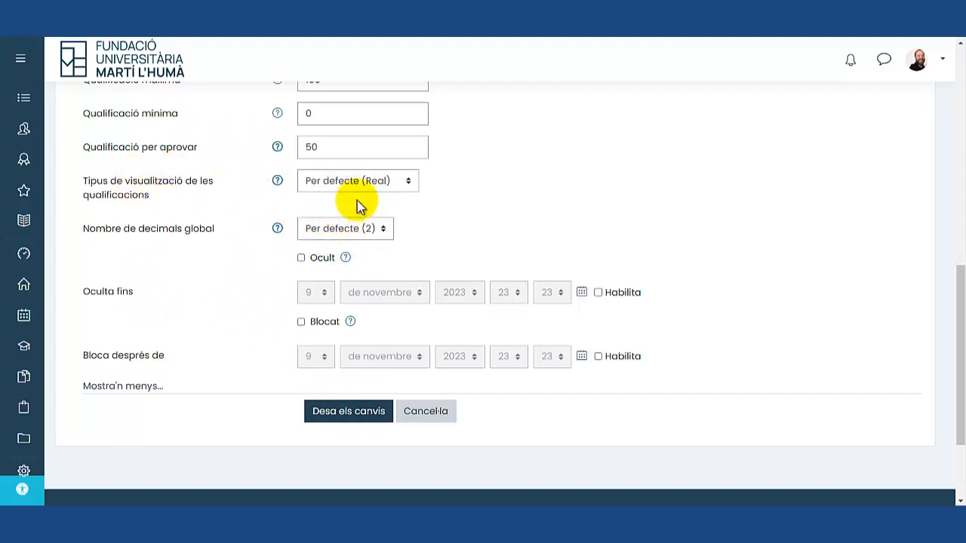
left_click(357, 412)
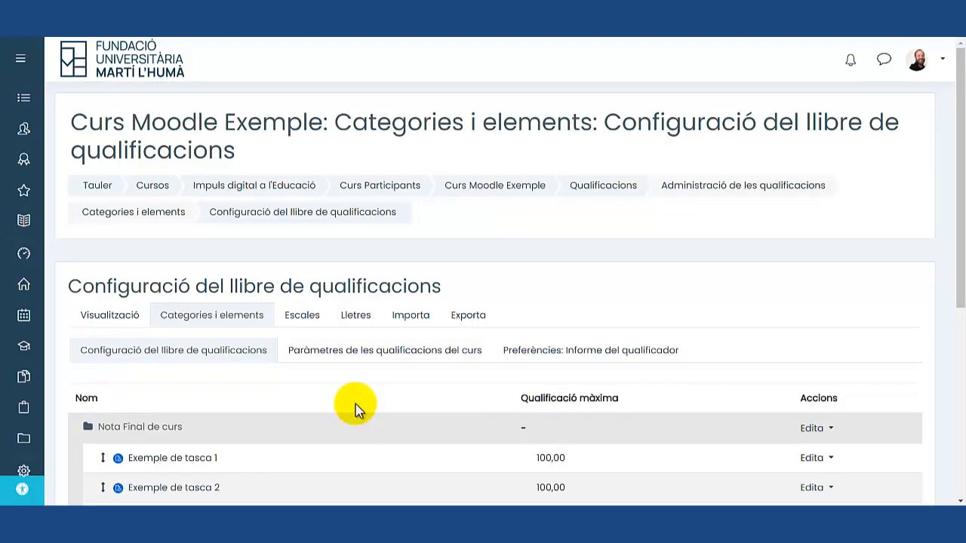
Step: Review the Total del curs row's aggregation method and maximum grade in the gradebook setup
scroll(463, 324, "down", 3)
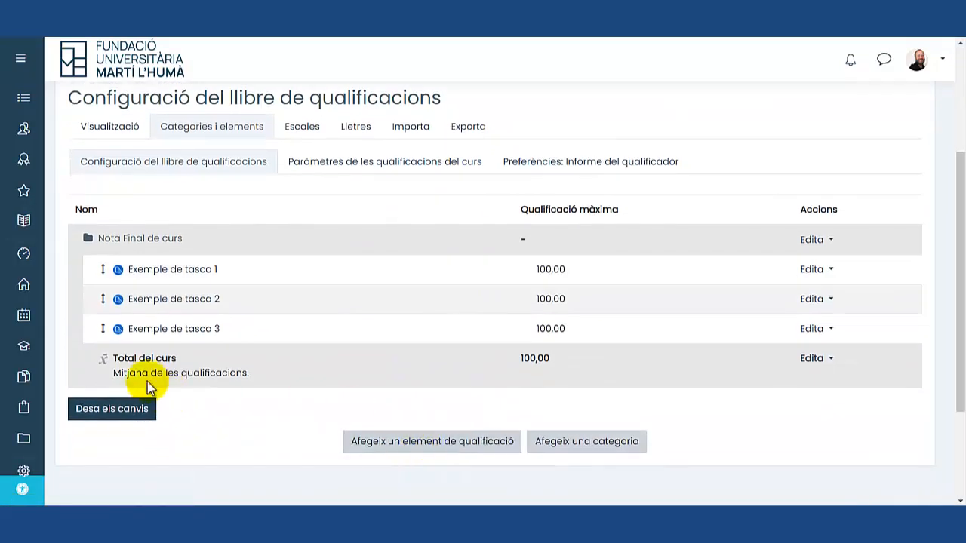
left_click_drag(114, 359, 201, 362)
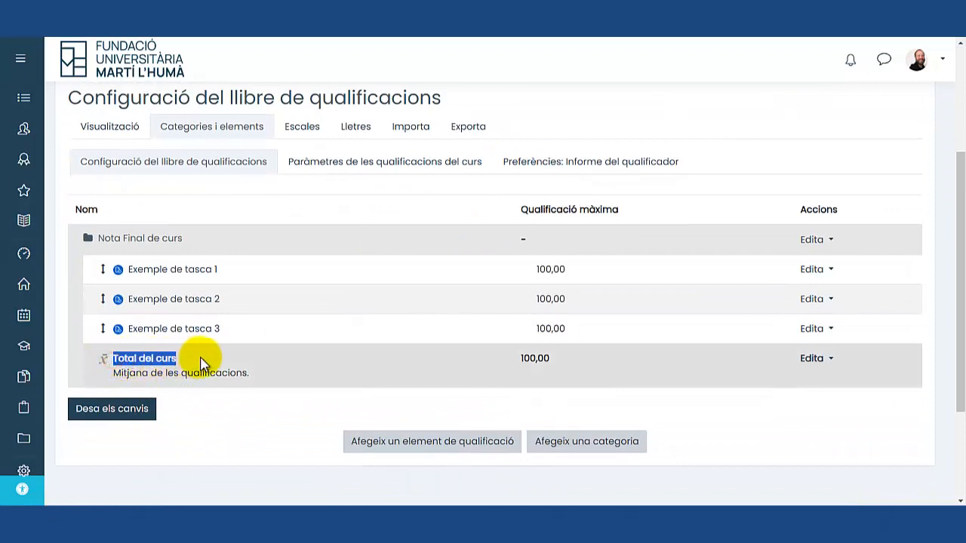
left_click_drag(113, 374, 252, 380)
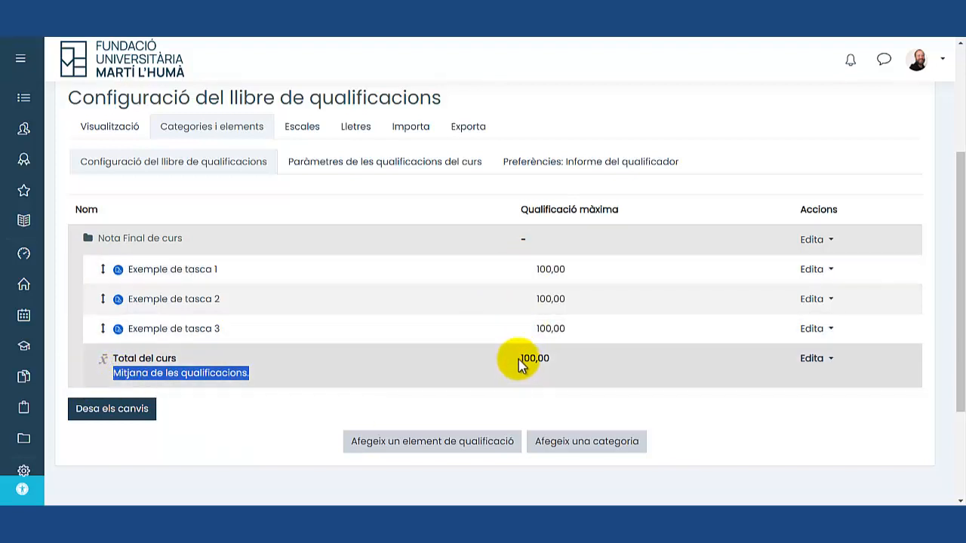
left_click_drag(518, 359, 561, 357)
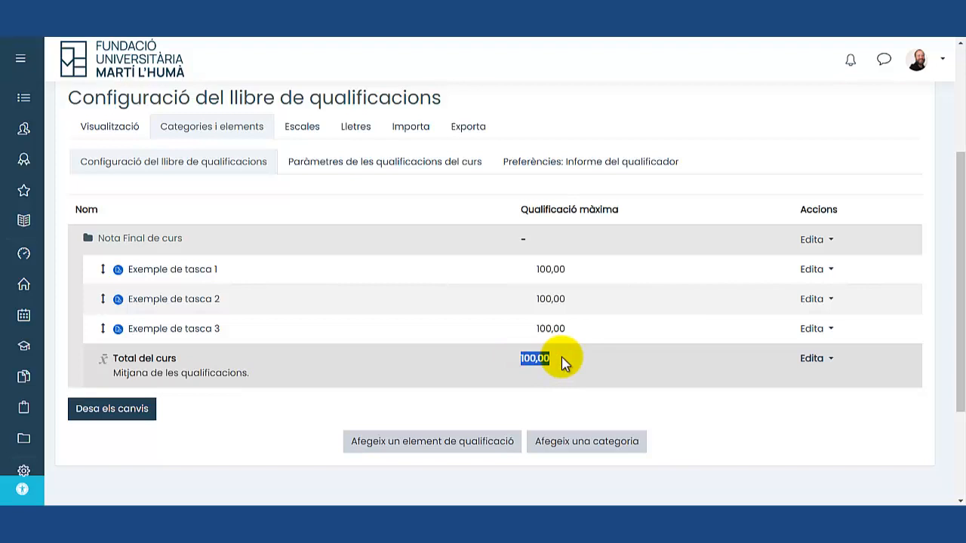
Step: Open the Informe d'usuari for the second student in the user list and check that student's Total del curs grade
left_click(120, 130)
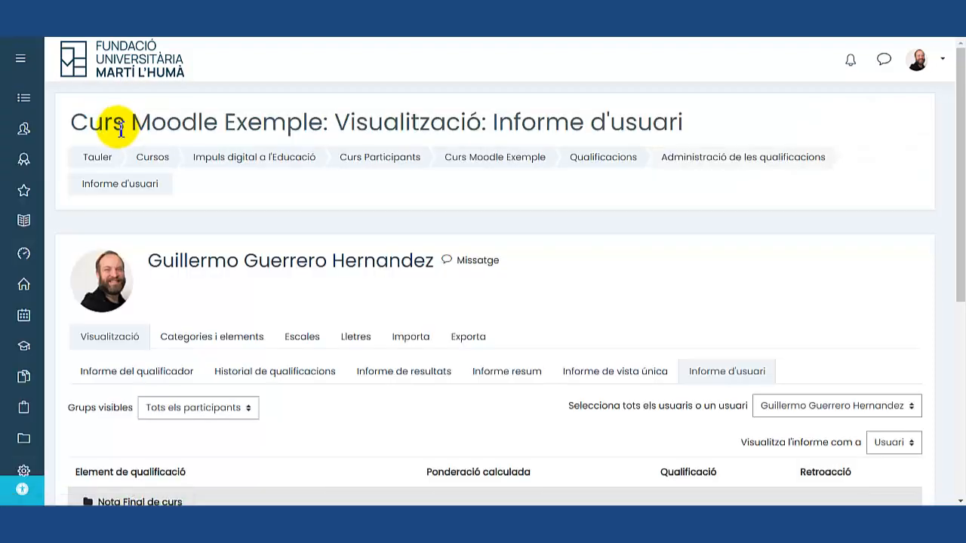
scroll(123, 166, "down", 2)
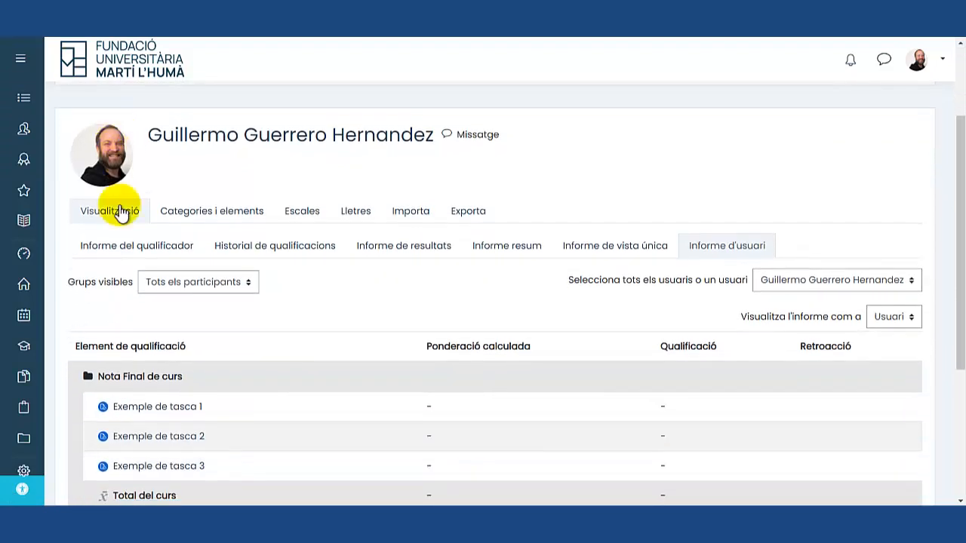
left_click(705, 244)
scroll(754, 241, "down", 2)
left_click(901, 226)
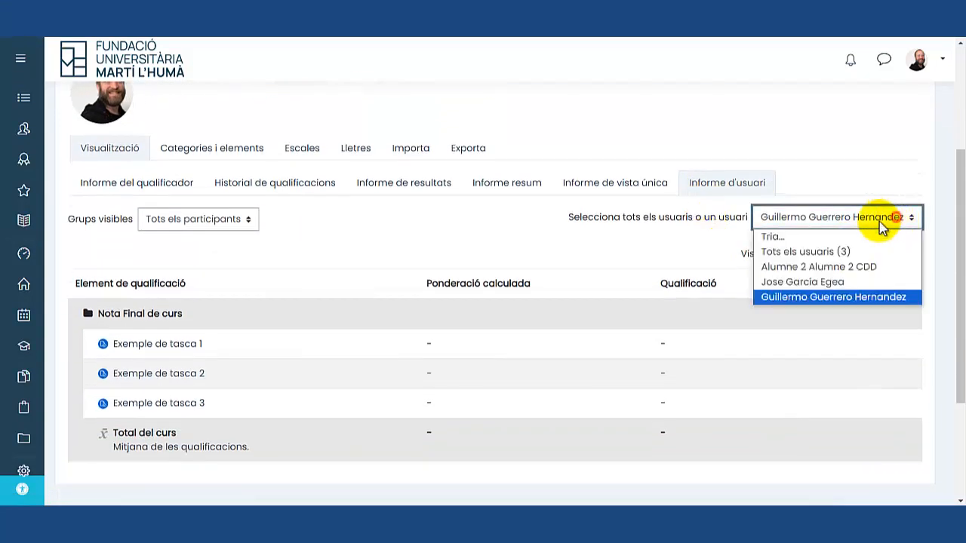
left_click(844, 281)
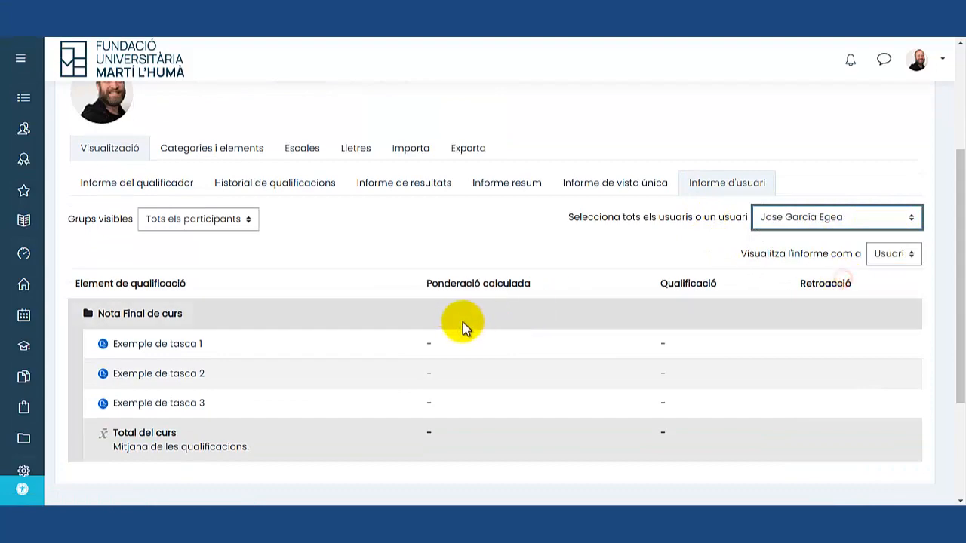
scroll(479, 323, "down", 2)
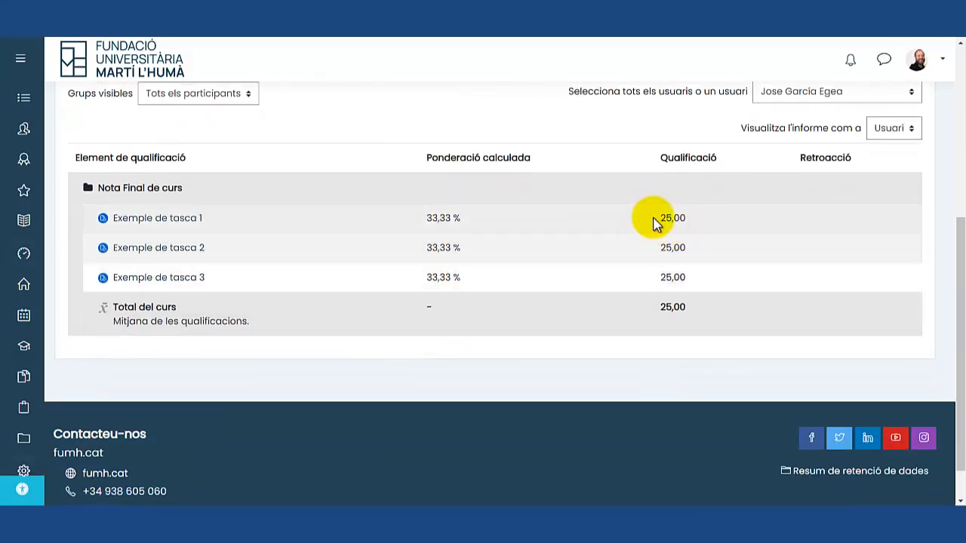
left_click_drag(659, 307, 692, 311)
scroll(685, 323, "up", 1)
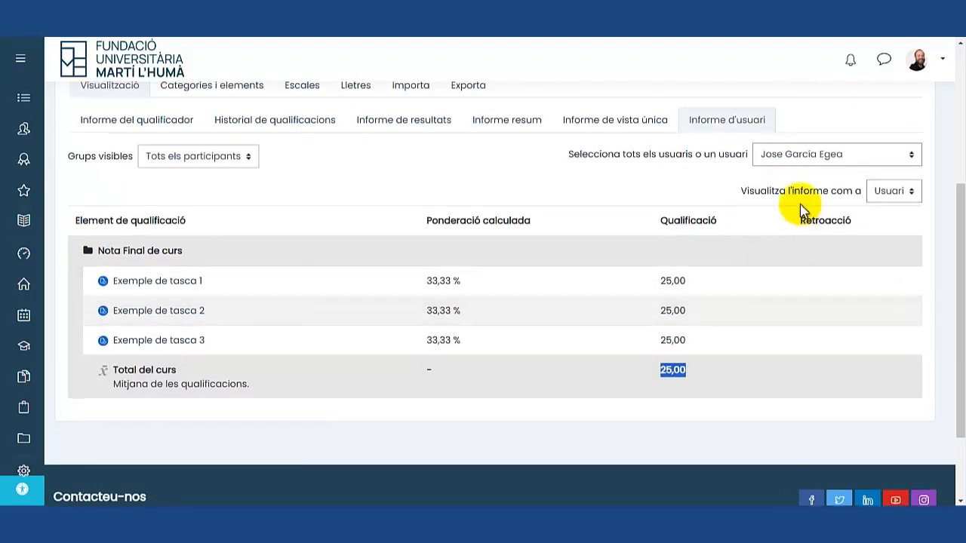
Step: Switch the Informe d'usuari to the first student in the list and check that student's Total del curs grade
left_click(802, 153)
left_click(815, 203)
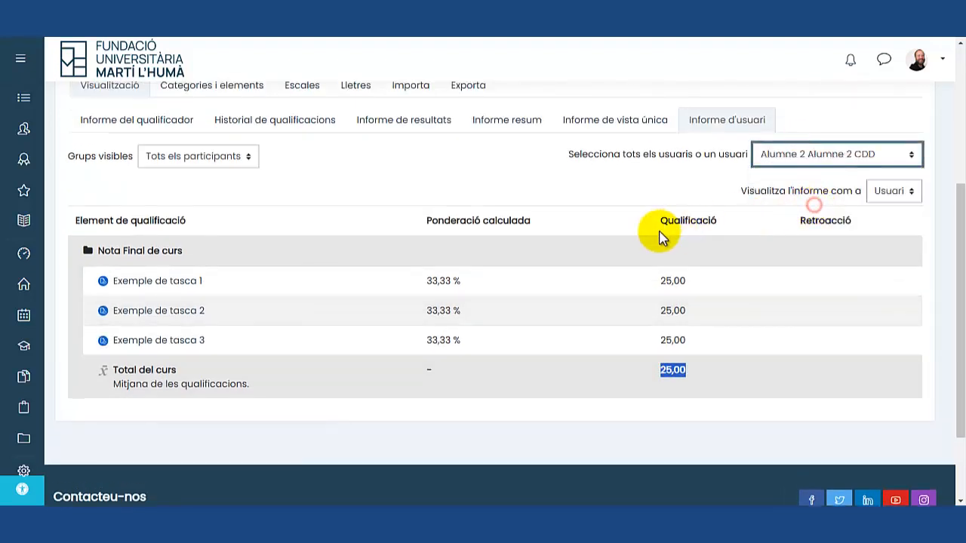
scroll(659, 231, "down", 5)
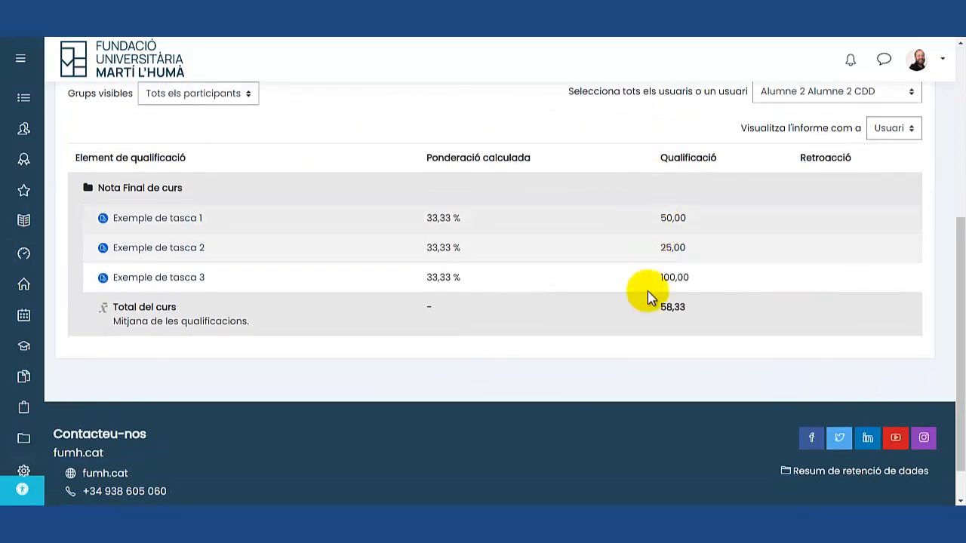
left_click_drag(657, 305, 688, 309)
scroll(741, 155, "up", 1)
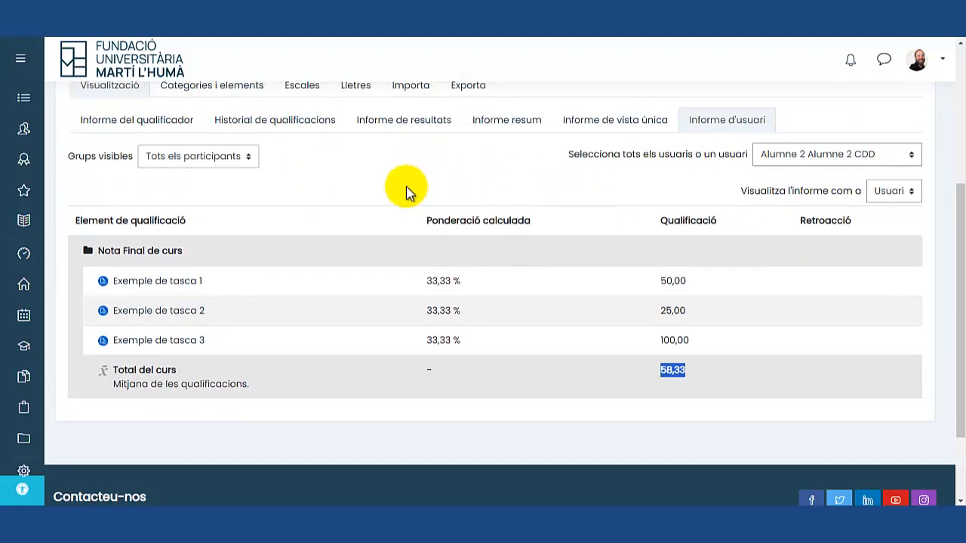
Step: Show the Informe del qualificador with editing turned off and compare the first two students' Total del curs grades
scroll(406, 191, "up", 2)
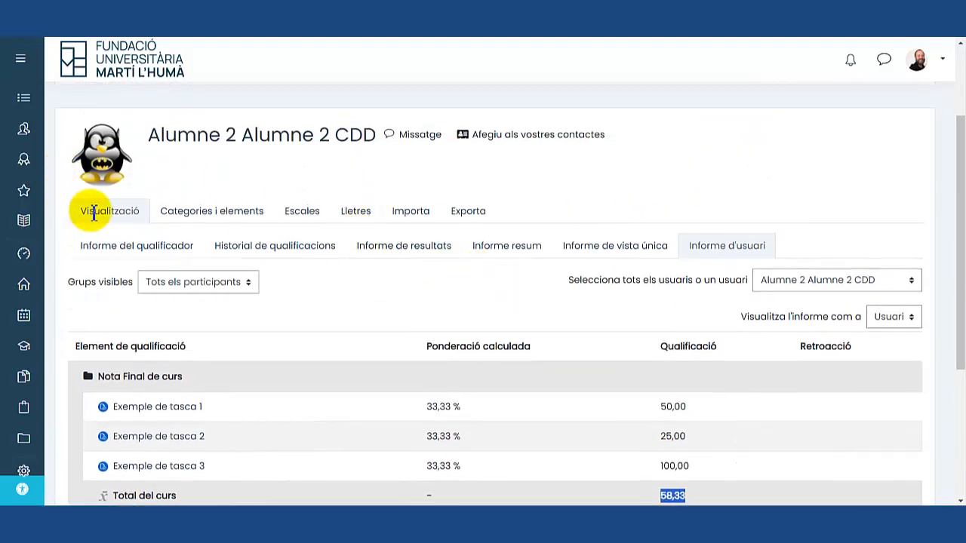
left_click(114, 214)
left_click(883, 175)
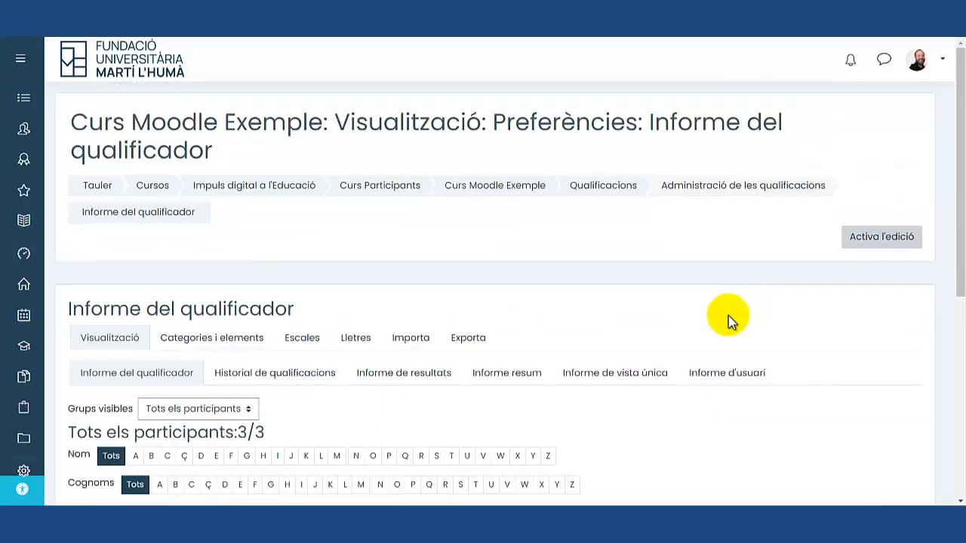
scroll(728, 316, "down", 3)
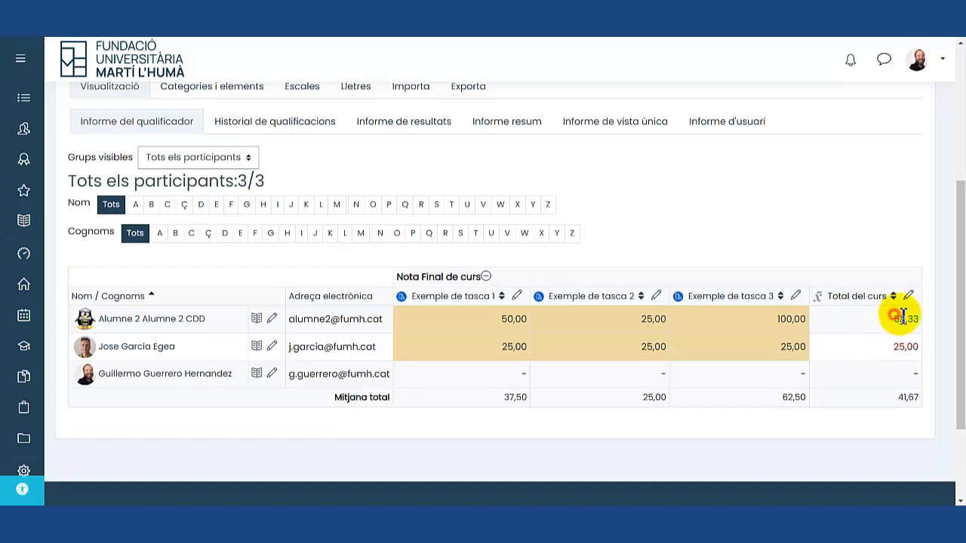
left_click_drag(896, 317, 922, 320)
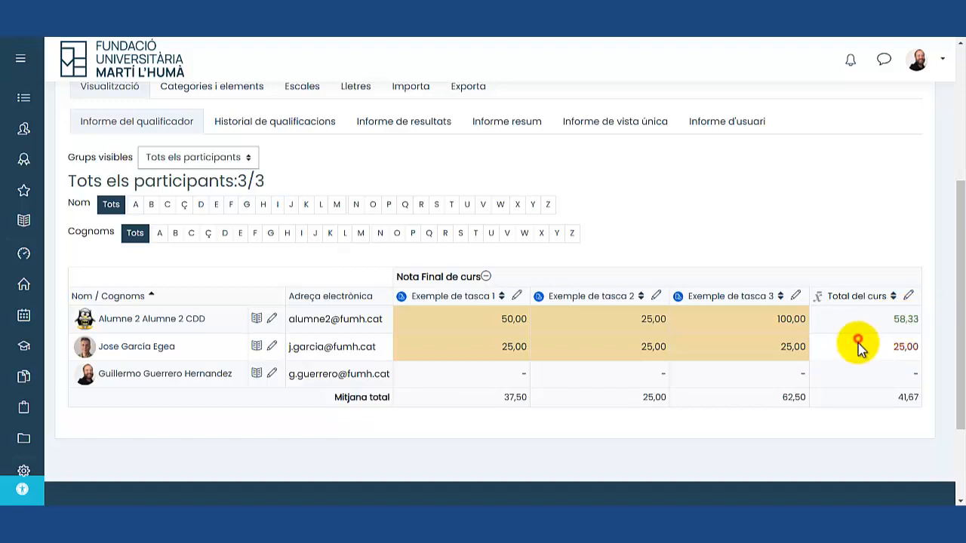
left_click_drag(891, 347, 919, 347)
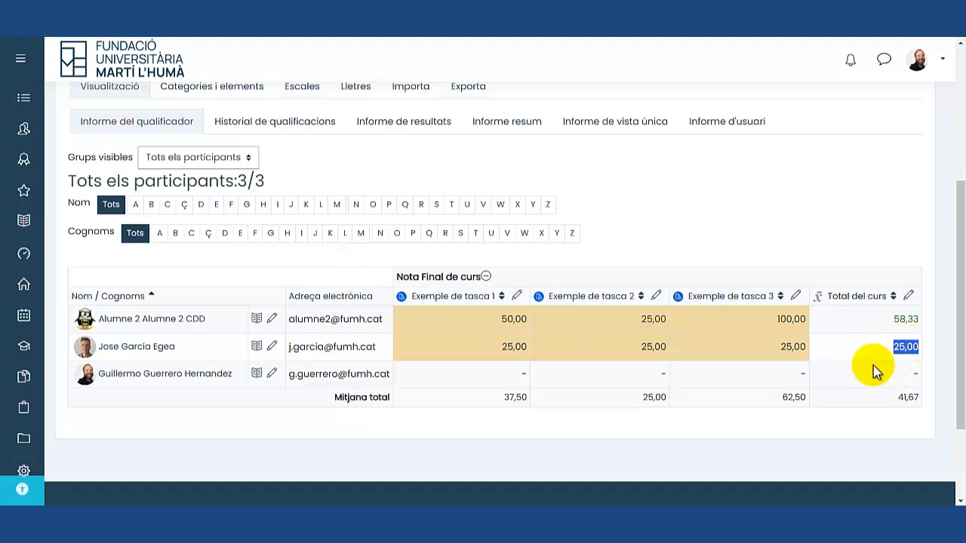
scroll(873, 366, "up", 3)
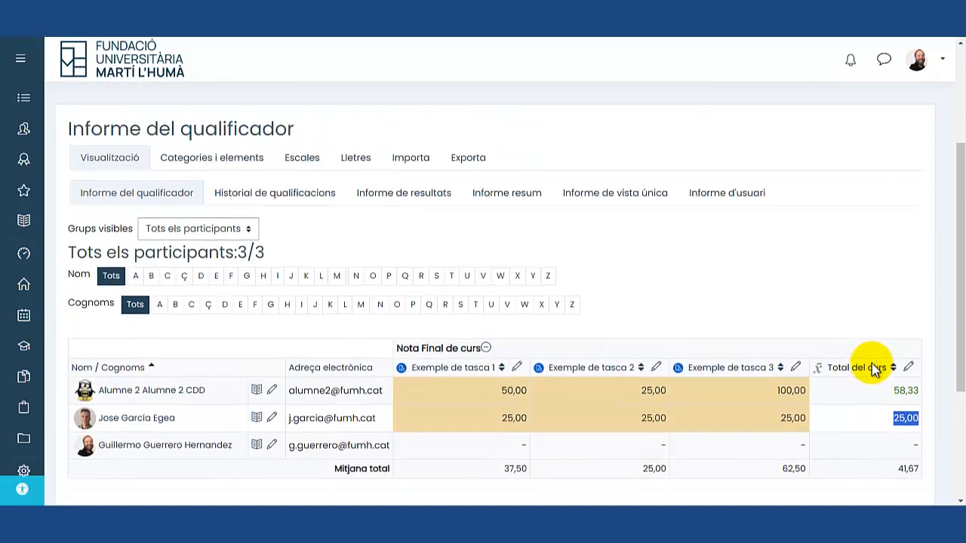
Step: Turn editing on, grade the last student 100, 50 and 10 for Exemple de tasca 1, 2 and 3, and save
left_click(883, 113)
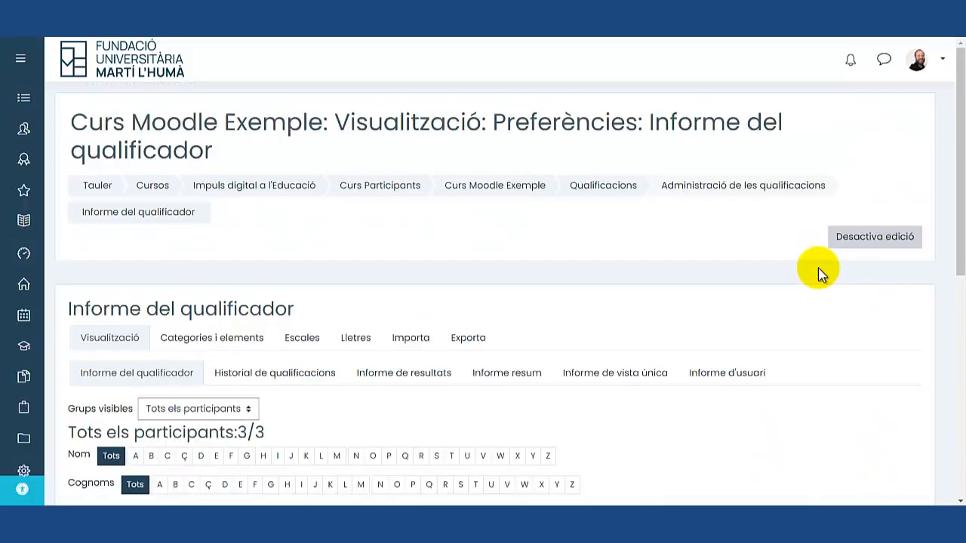
scroll(815, 270, "down", 6)
left_click(490, 243)
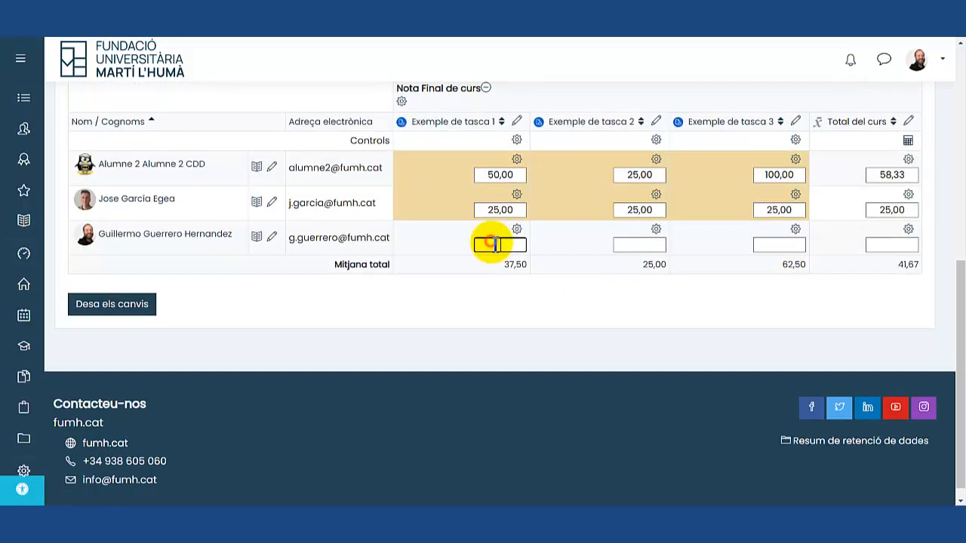
type("100")
left_click(638, 245)
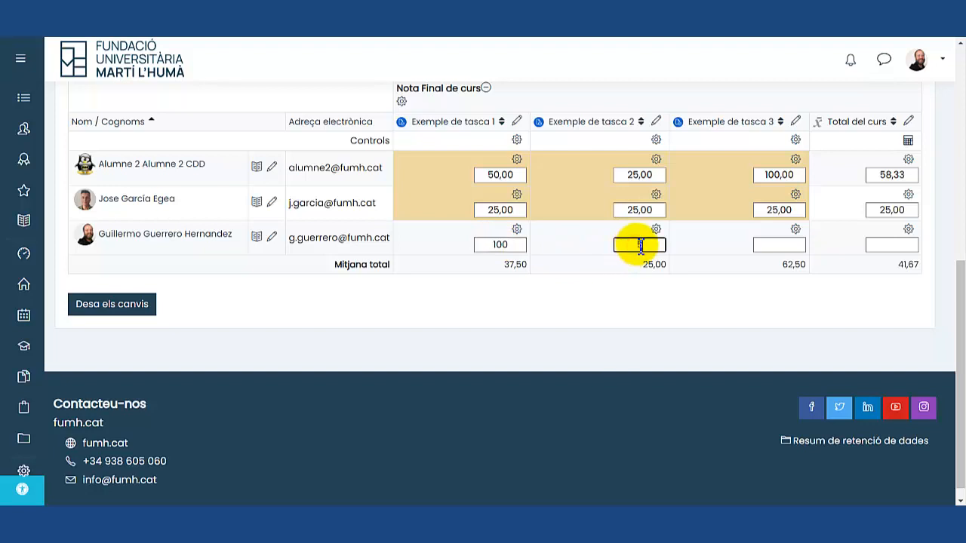
type("50")
left_click(774, 246)
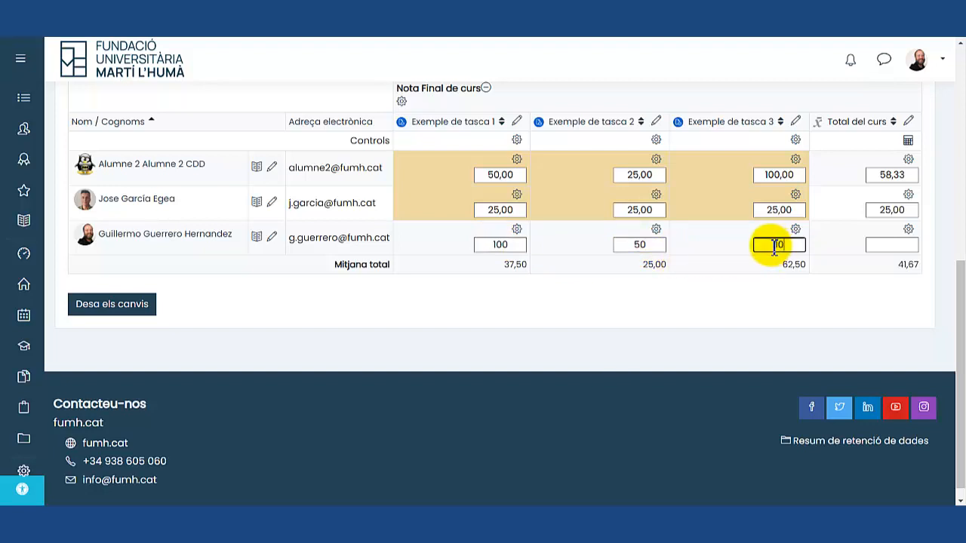
type("10")
left_click(140, 306)
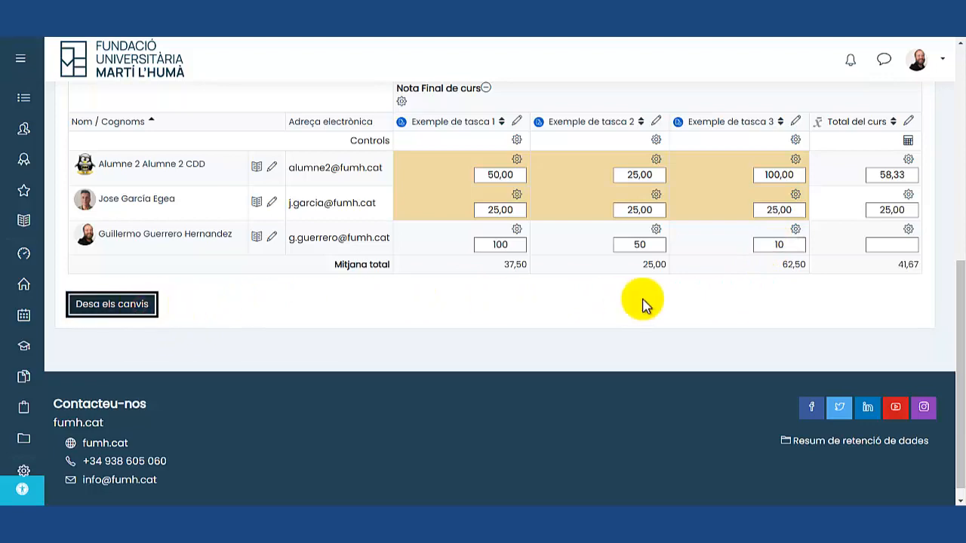
Step: Turn editing off in the Informe del qualificador and review the Total del curs column
scroll(642, 302, "down", 4)
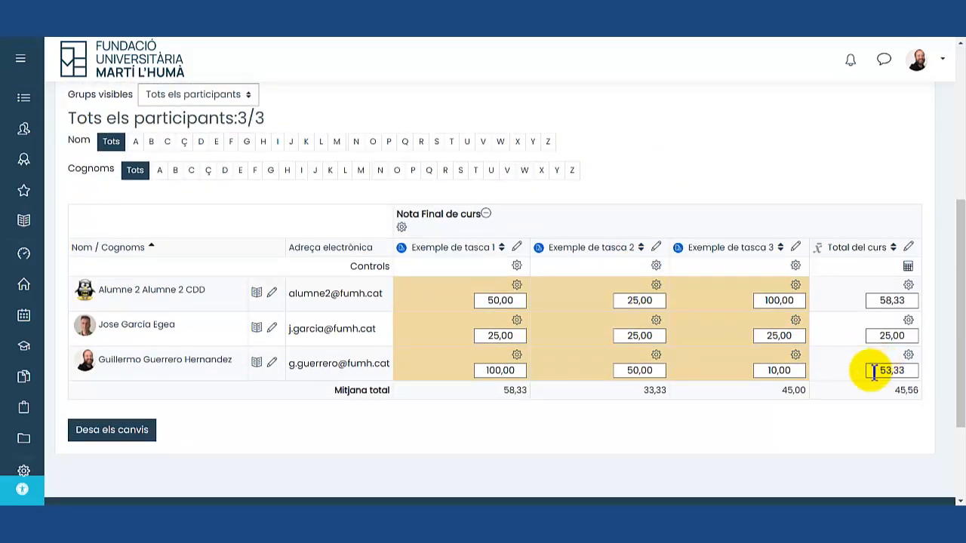
scroll(905, 324, "up", 4)
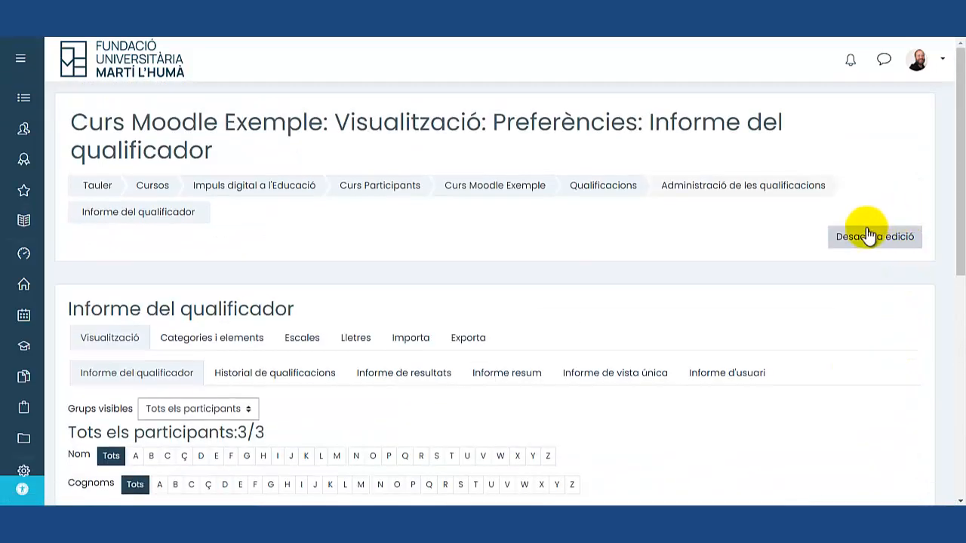
left_click(867, 236)
scroll(830, 306, "down", 4)
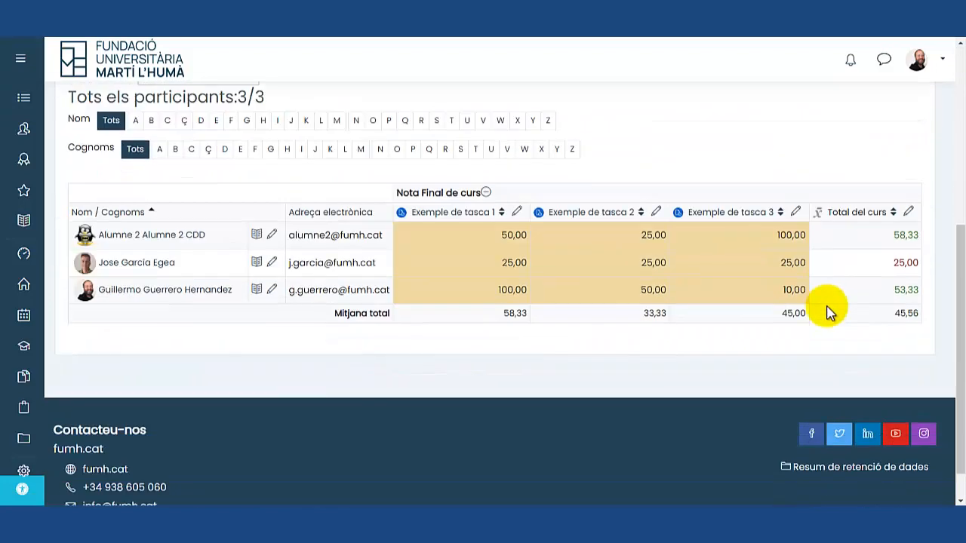
Step: Turn editing on in the Informe del qualificador, set the last student's Exemple de tasca 1 grade to 40, and save
scroll(868, 287, "down", 1)
scroll(865, 295, "up", 4)
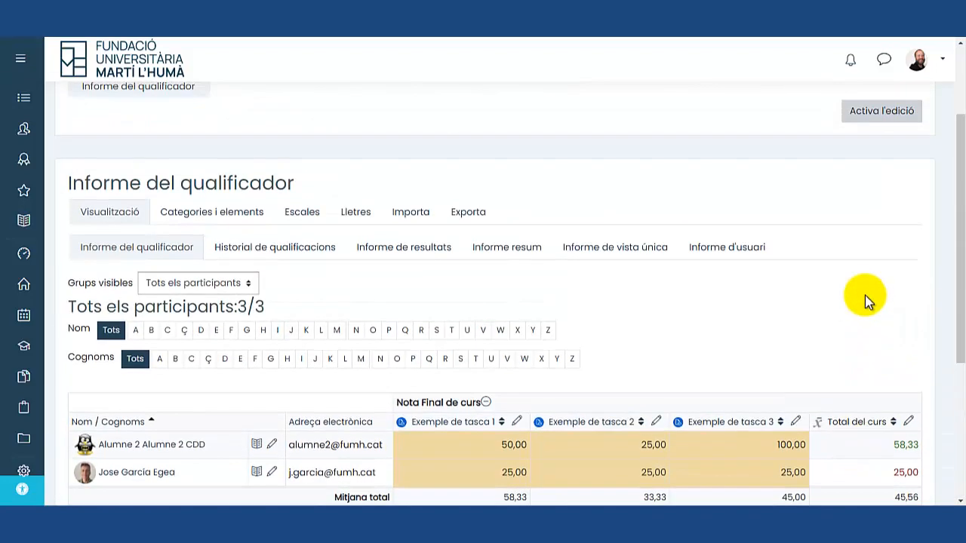
scroll(866, 296, "down", 2)
scroll(873, 338, "up", 4)
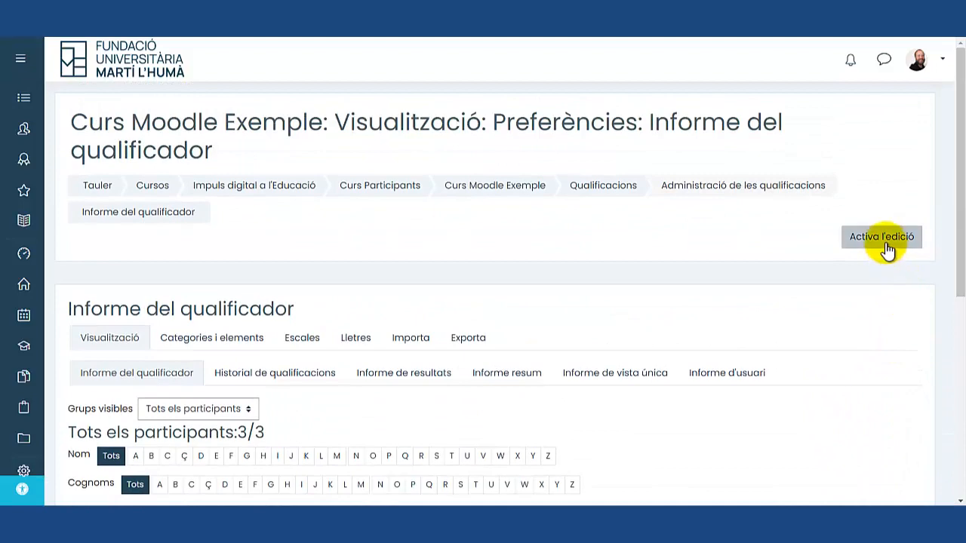
left_click(882, 242)
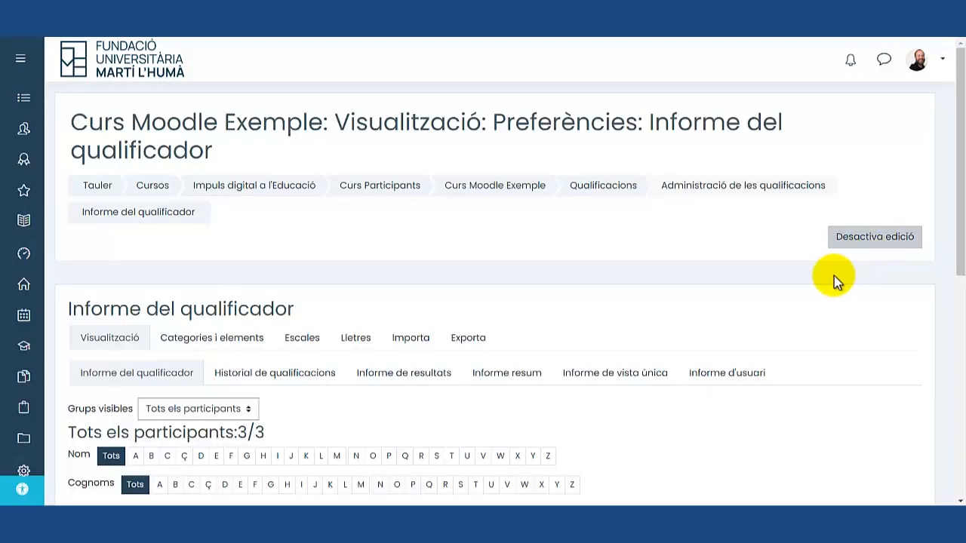
scroll(834, 279, "down", 5)
left_click_drag(517, 370, 470, 374)
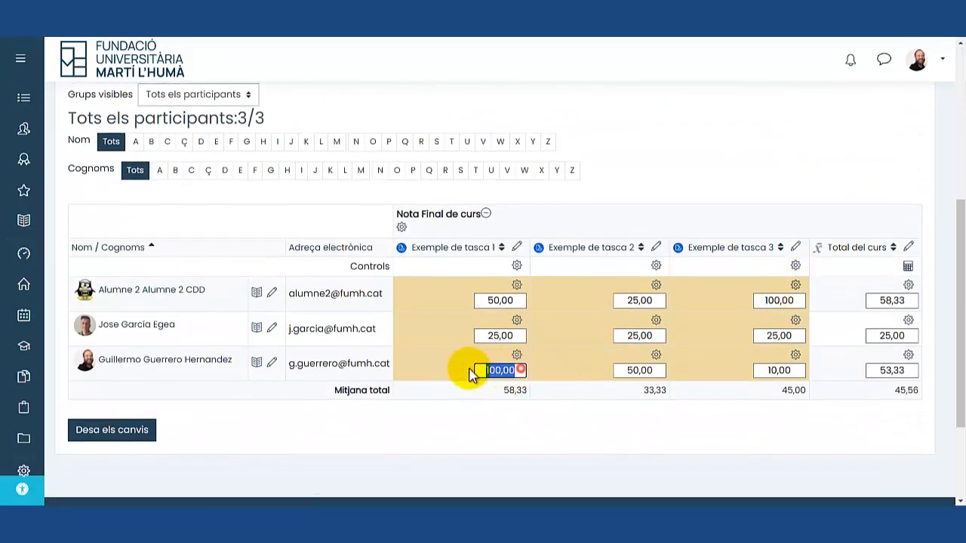
type("40")
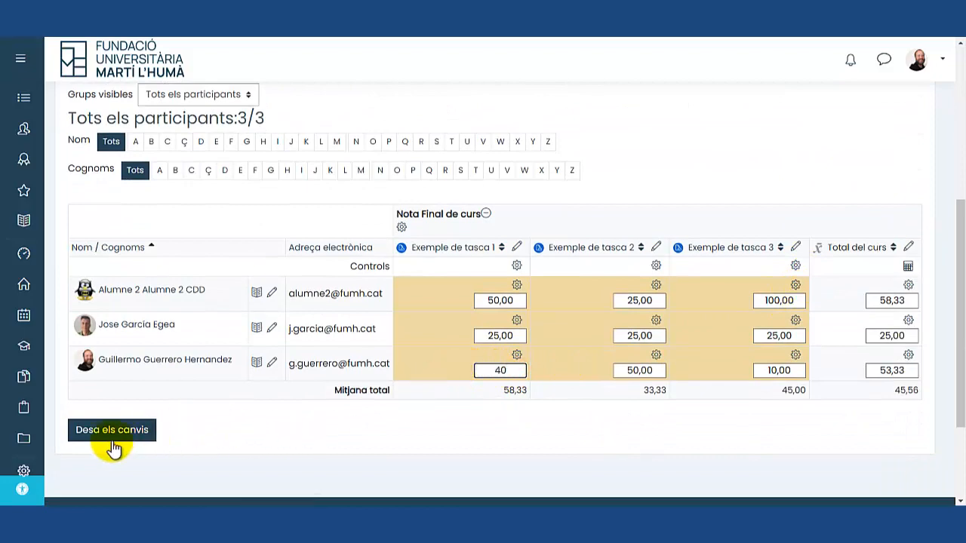
left_click(111, 430)
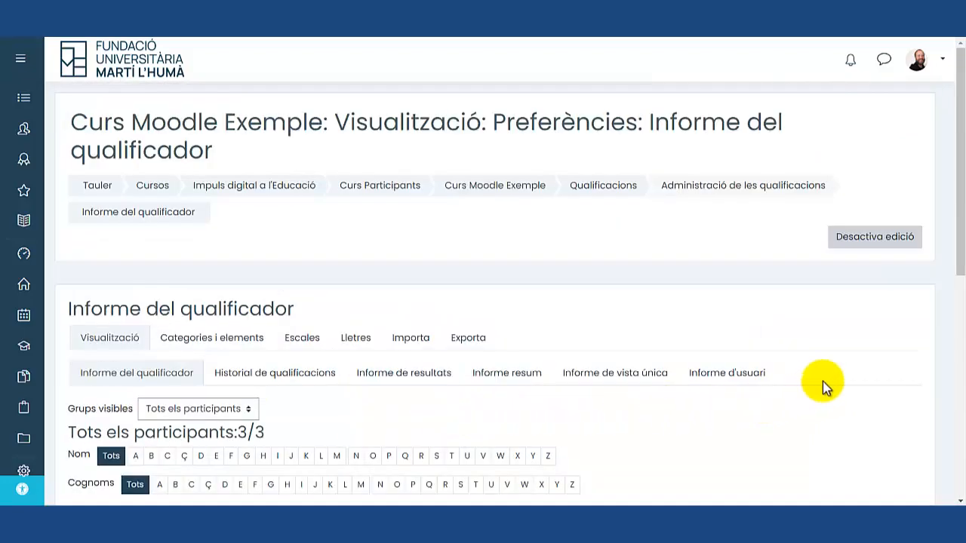
Step: Turn editing off and check the last student's Total del curs grade in the Informe del qualificador
left_click(873, 239)
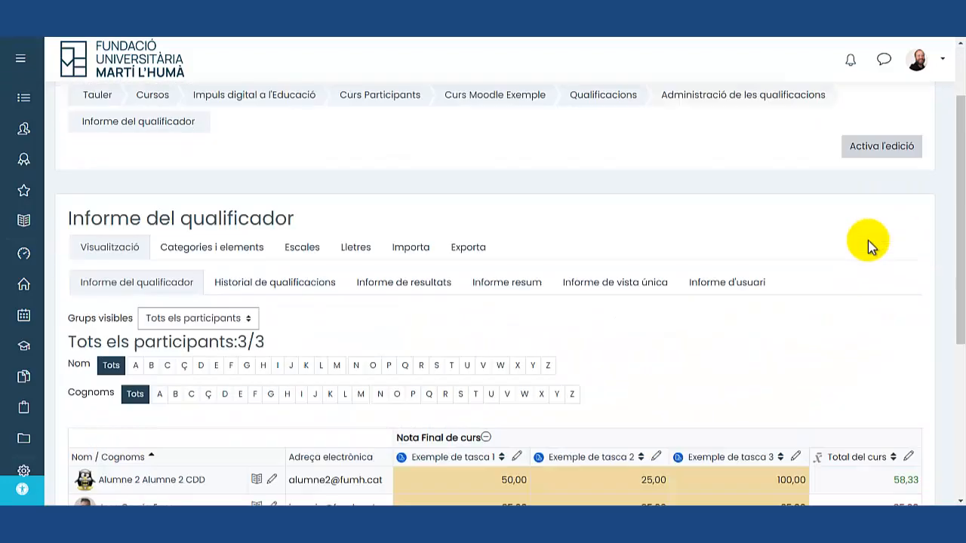
scroll(883, 271, "down", 3)
left_click_drag(887, 311, 919, 313)
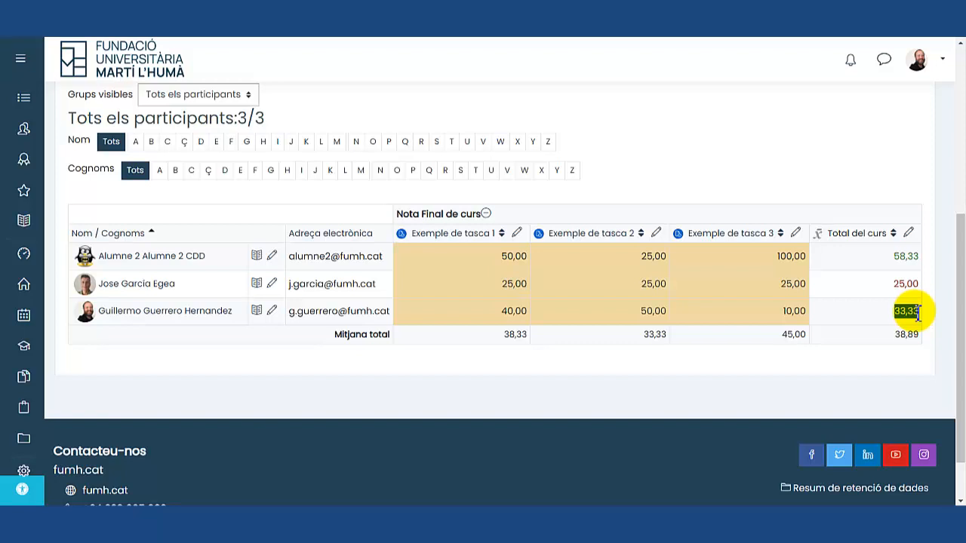
Step: Go to the gradebook setup under Categories i elements and review the Nota Final de curs category and its items
scroll(277, 200, "up", 2)
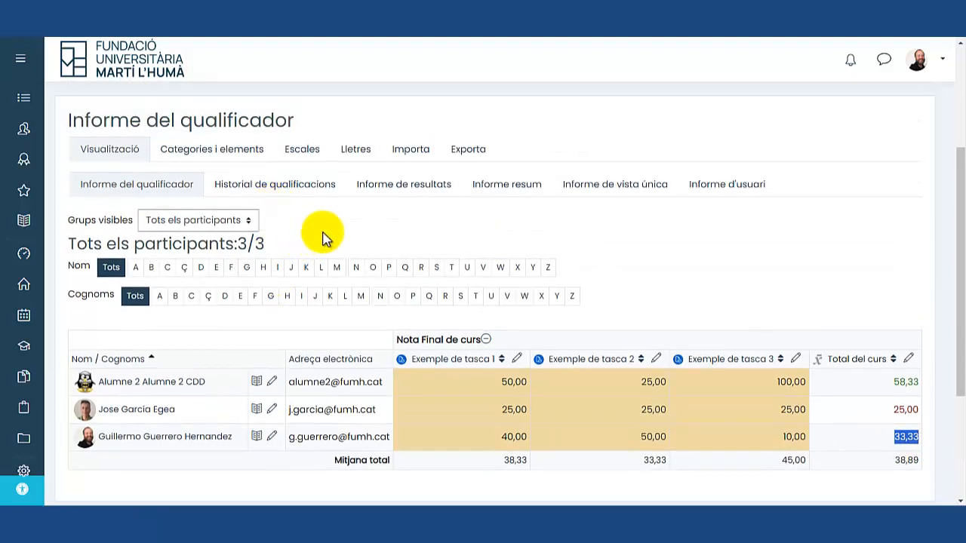
left_click(226, 151)
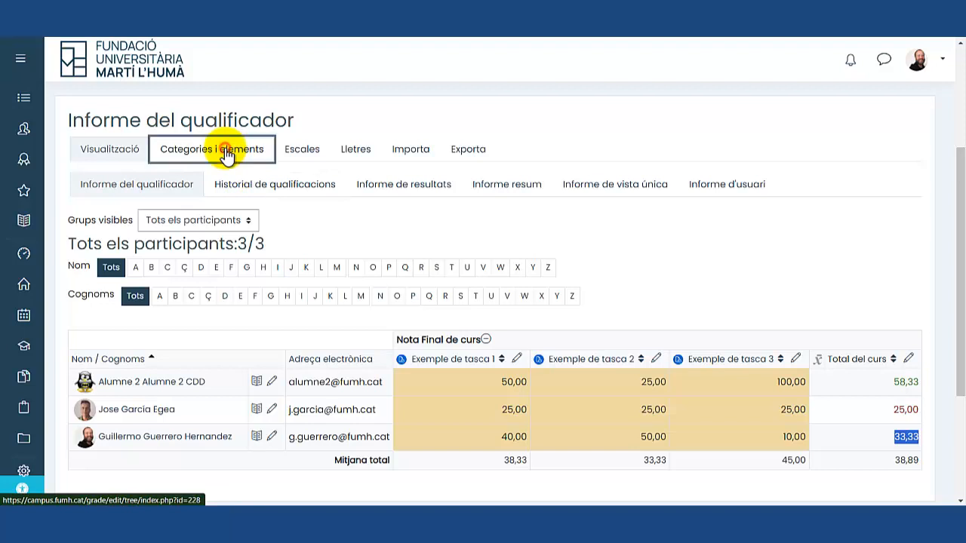
scroll(508, 291, "down", 3)
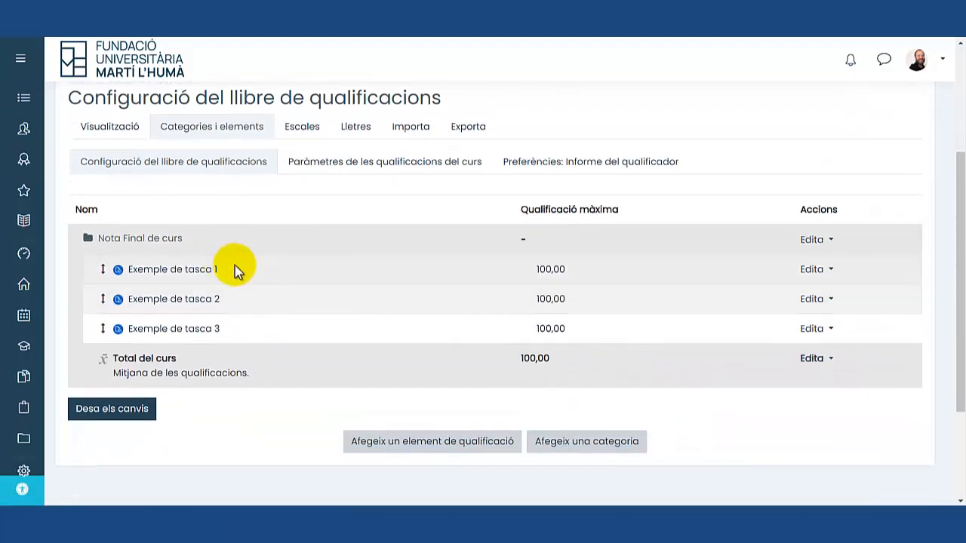
left_click_drag(183, 239, 98, 242)
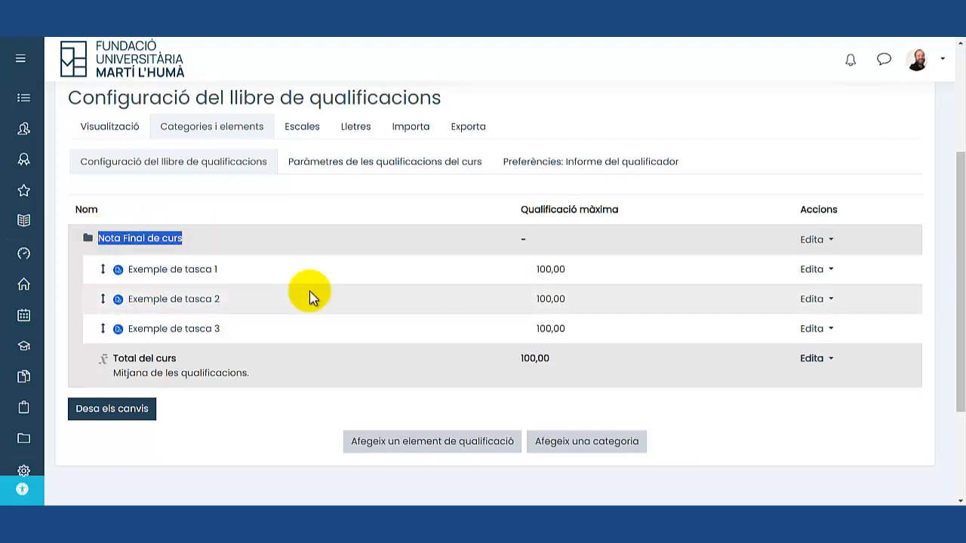
scroll(362, 354, "down", 2)
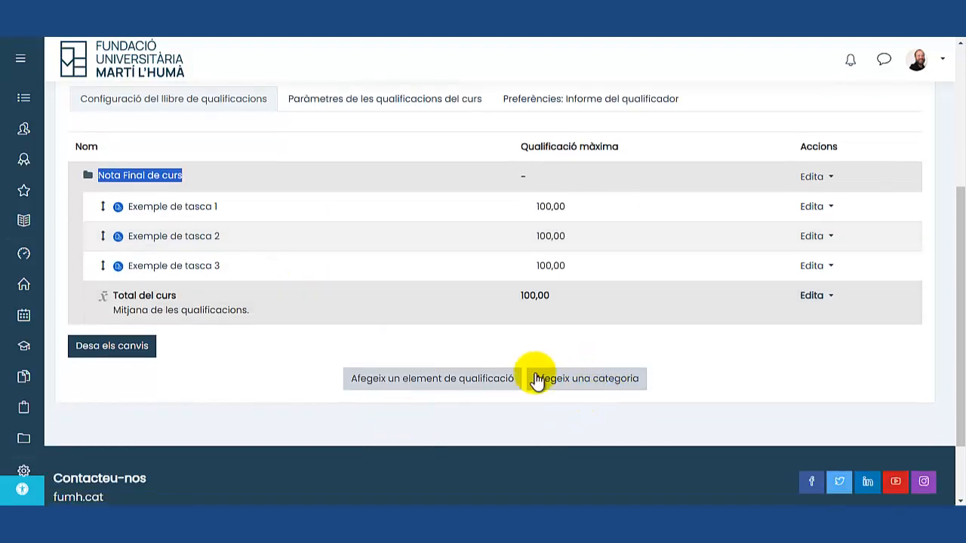
Step: Add a grade category named "Exemple categoria nova" with the aggregation Mitjana ponderada de les qualificacions
left_click(575, 386)
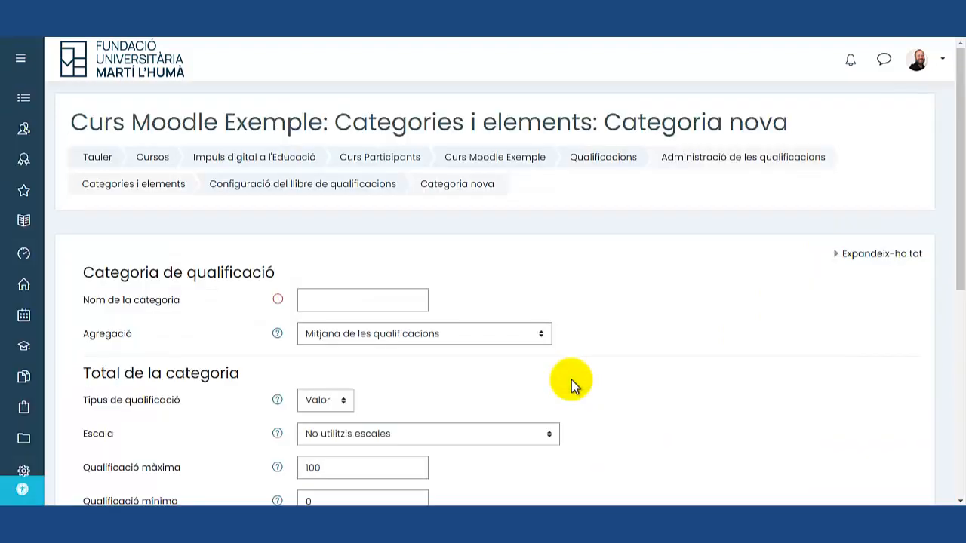
scroll(534, 381, "down", 2)
left_click(350, 237)
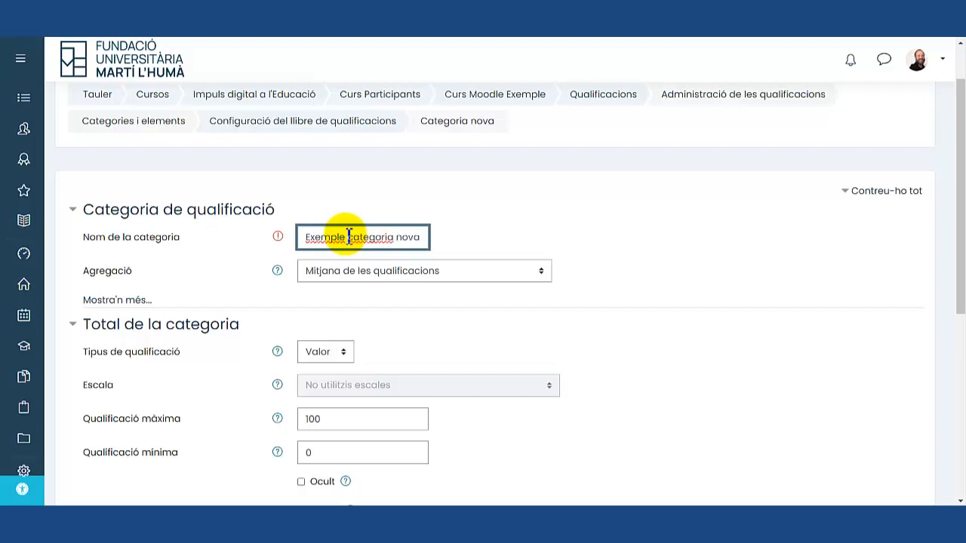
left_click(391, 273)
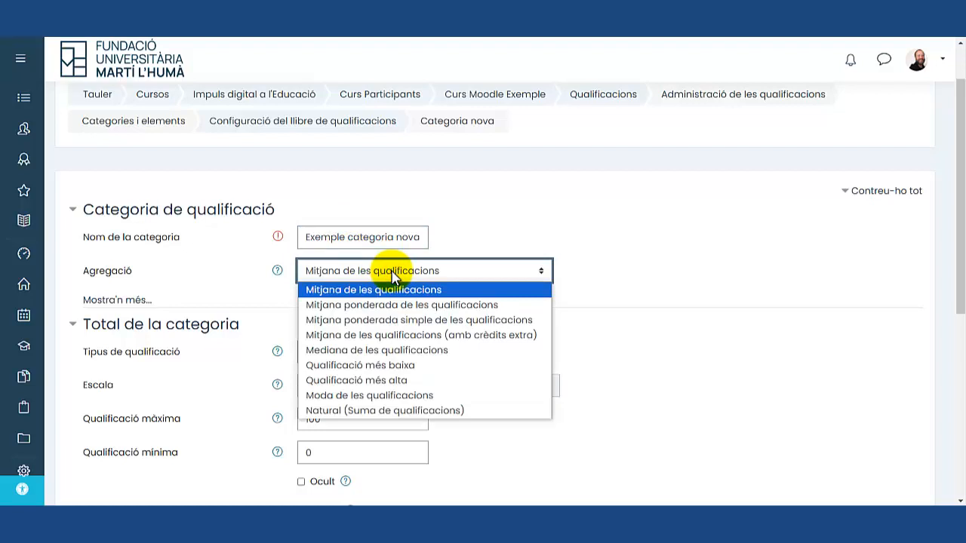
left_click(417, 306)
Step: Show the additional settings of the category total and set Qualificació per aprovar to 50
scroll(417, 306, "down", 2)
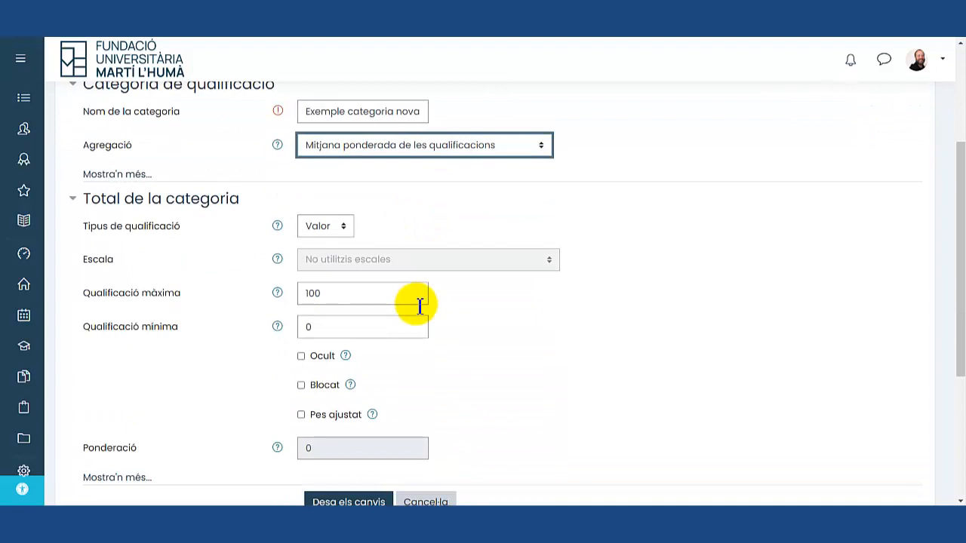
scroll(419, 305, "down", 2)
left_click(119, 347)
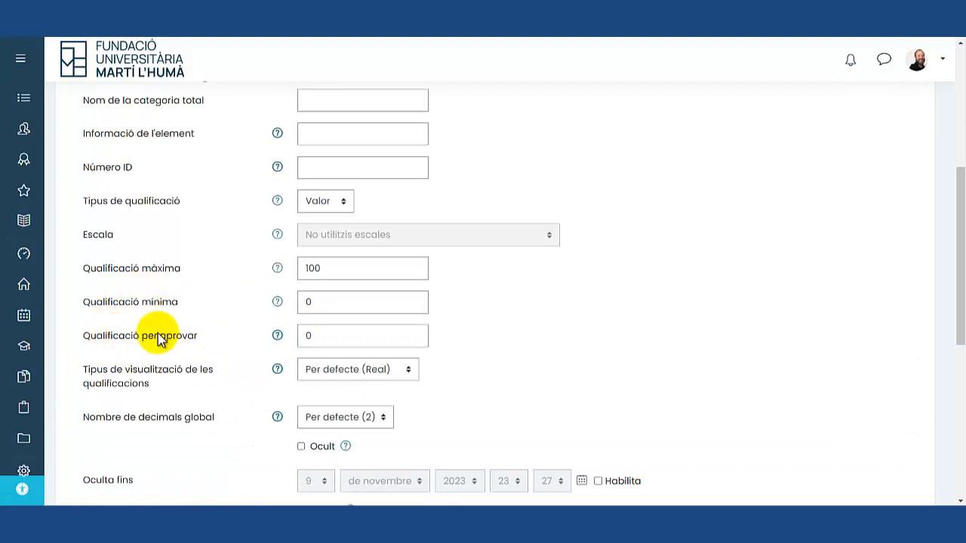
double_click(312, 335)
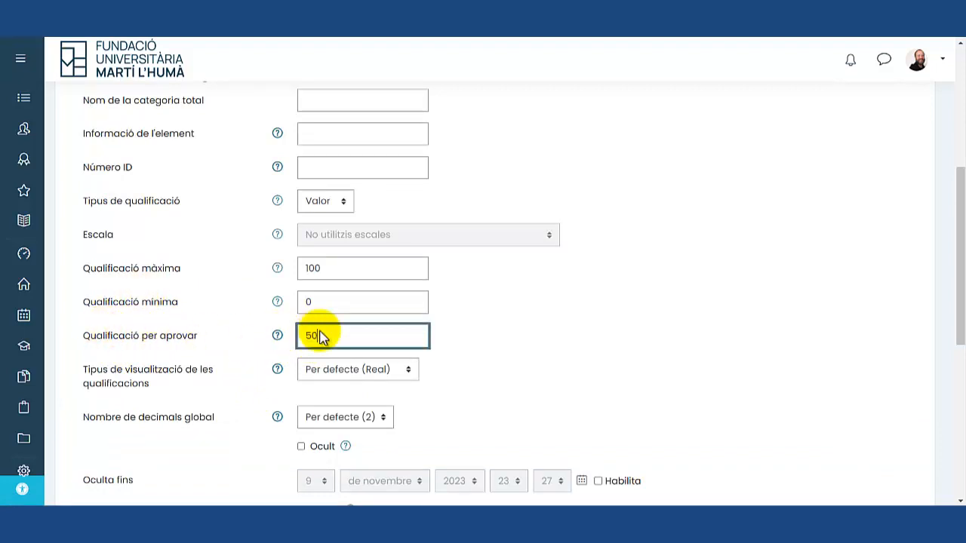
left_click(502, 356)
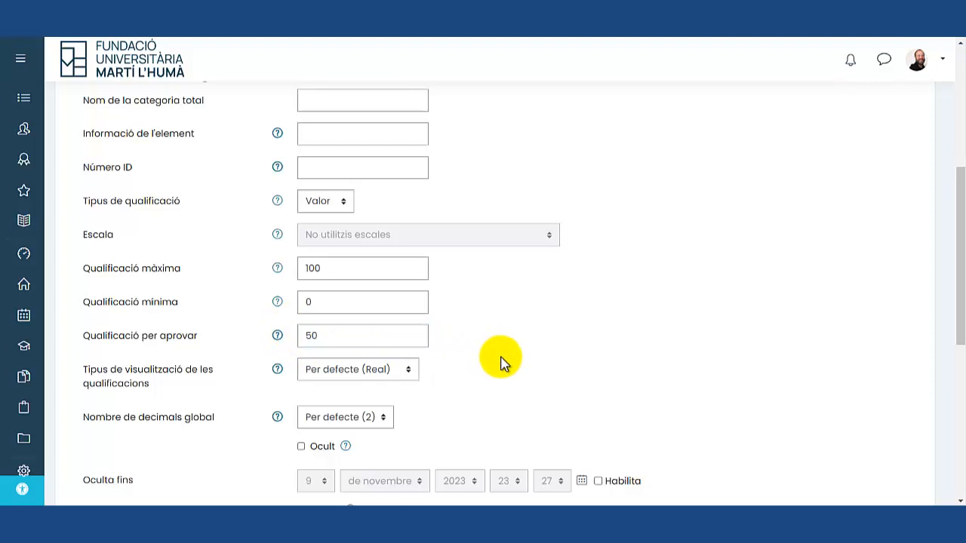
Step: Review the Nom de la categoria total and Nom de la categoria fields, and save the new category
scroll(502, 361, "up", 2)
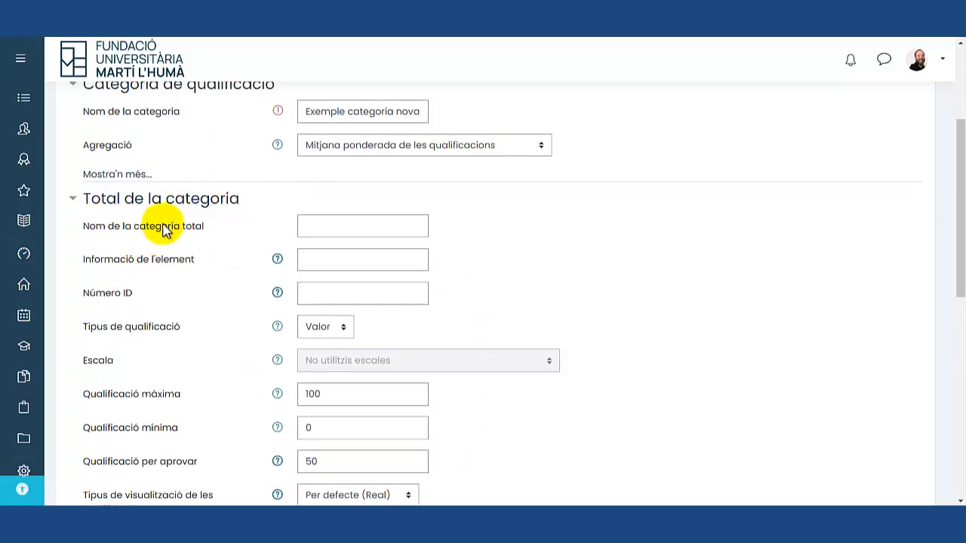
left_click_drag(83, 226, 228, 231)
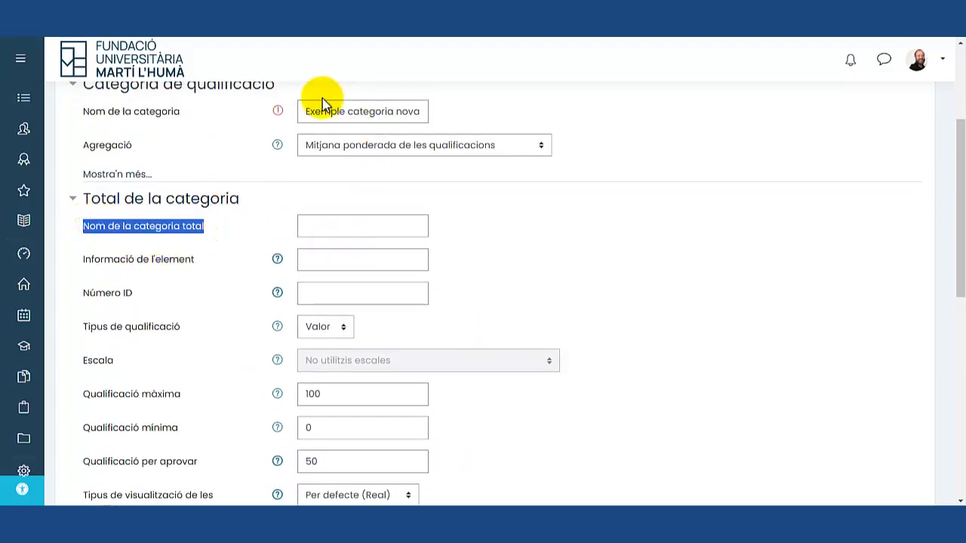
left_click_drag(300, 111, 424, 112)
left_click(493, 235)
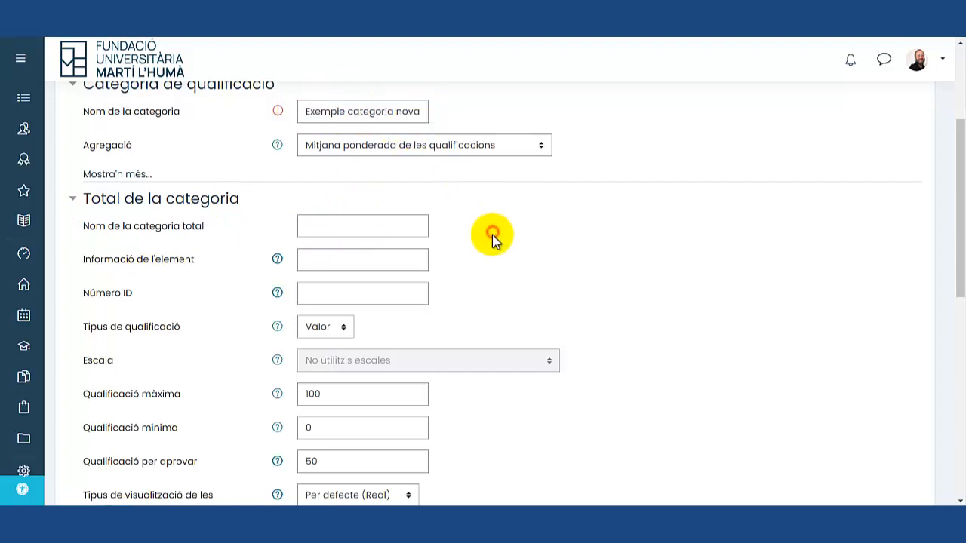
scroll(492, 235, "down", 7)
left_click(347, 267)
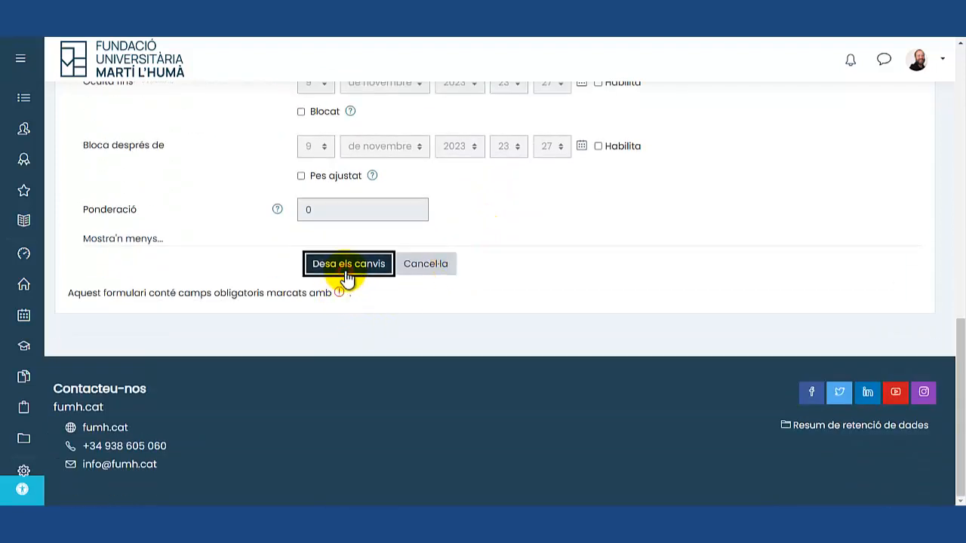
Step: Examine Exemple categoria nova and its total row in the gradebook setup
scroll(347, 276, "down", 6)
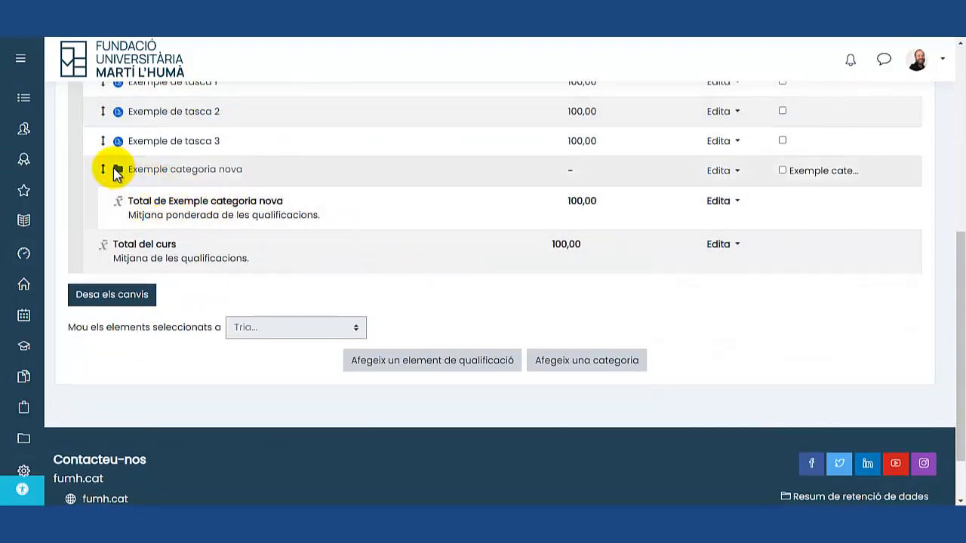
left_click_drag(118, 198, 297, 212)
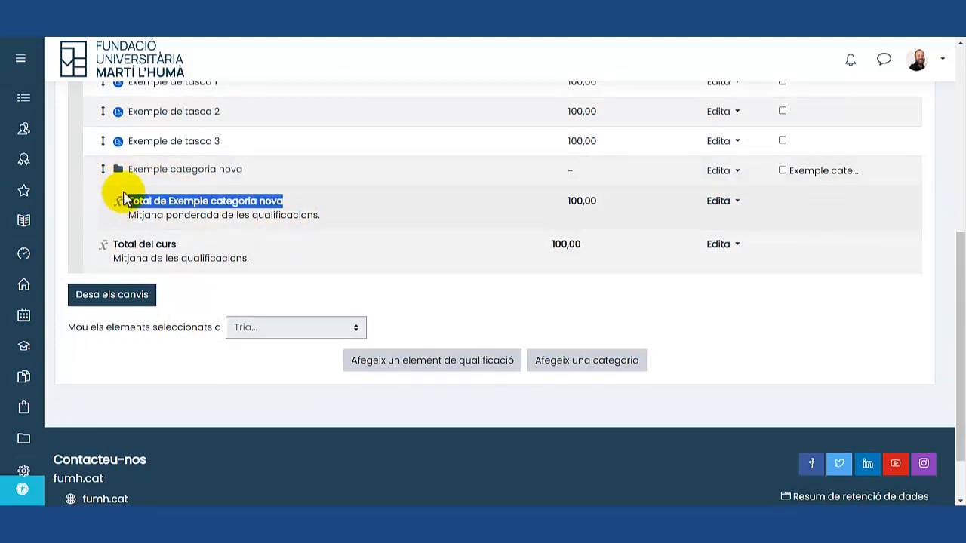
scroll(128, 208, "up", 1)
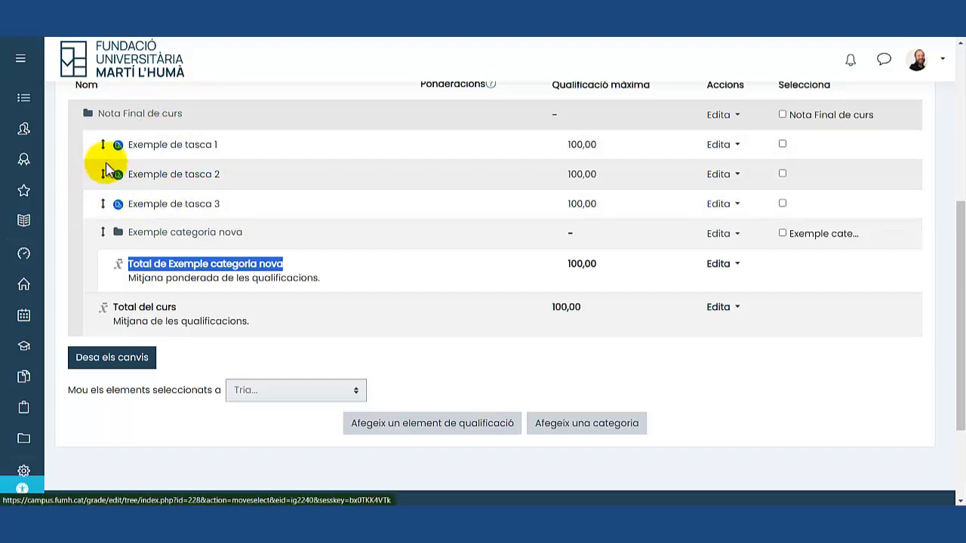
Step: Select Exemple de tasca 2 and Exemple de tasca 3 and move them into Exemple categoria nova
left_click(783, 174)
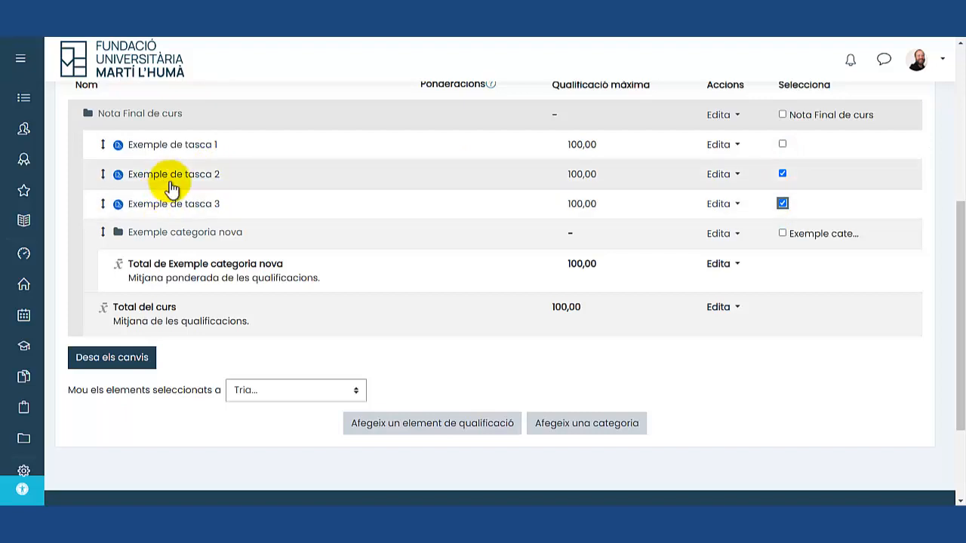
scroll(171, 198, "down", 3)
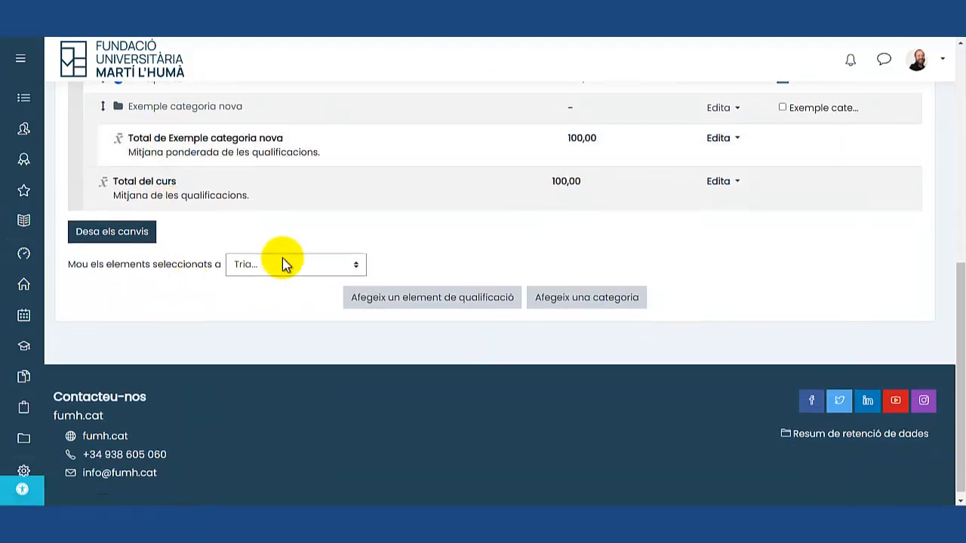
scroll(163, 266, "up", 4)
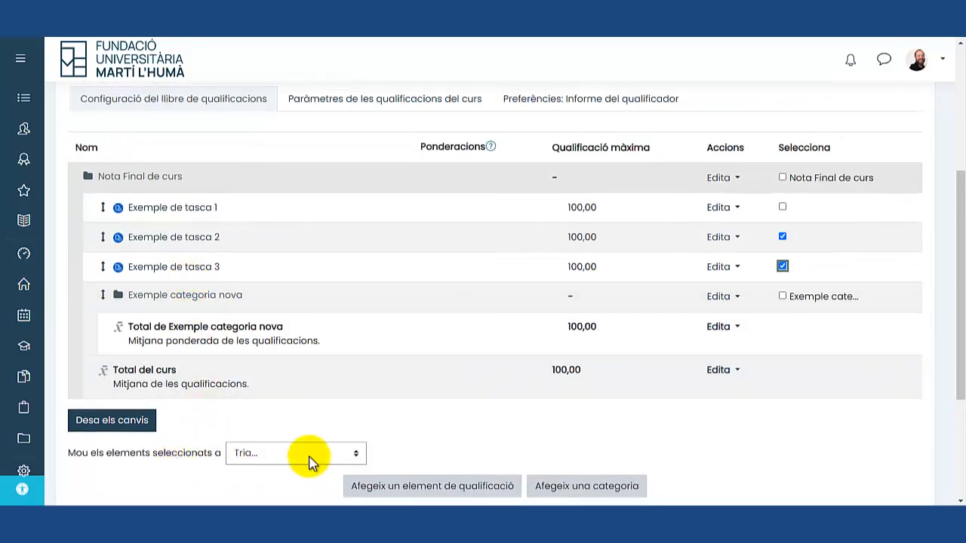
left_click(310, 455)
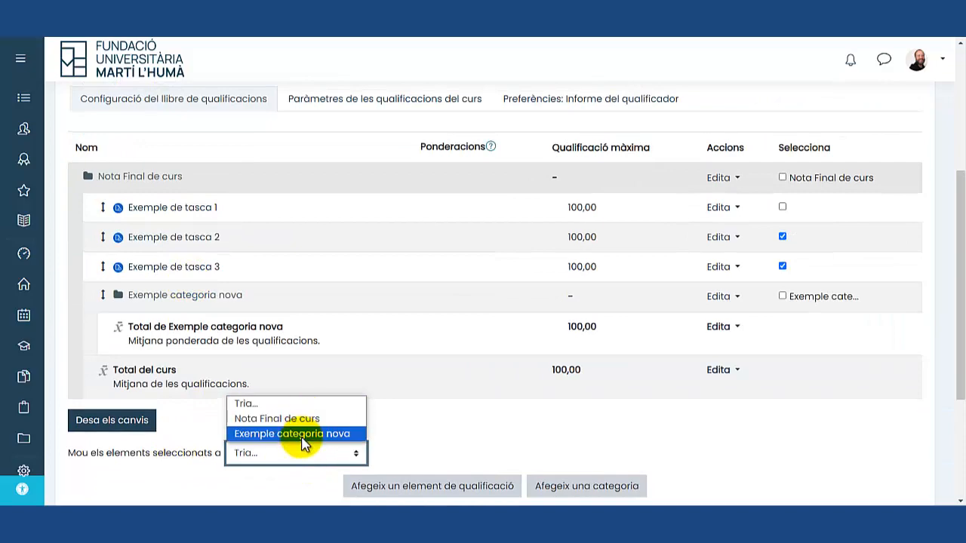
left_click(302, 434)
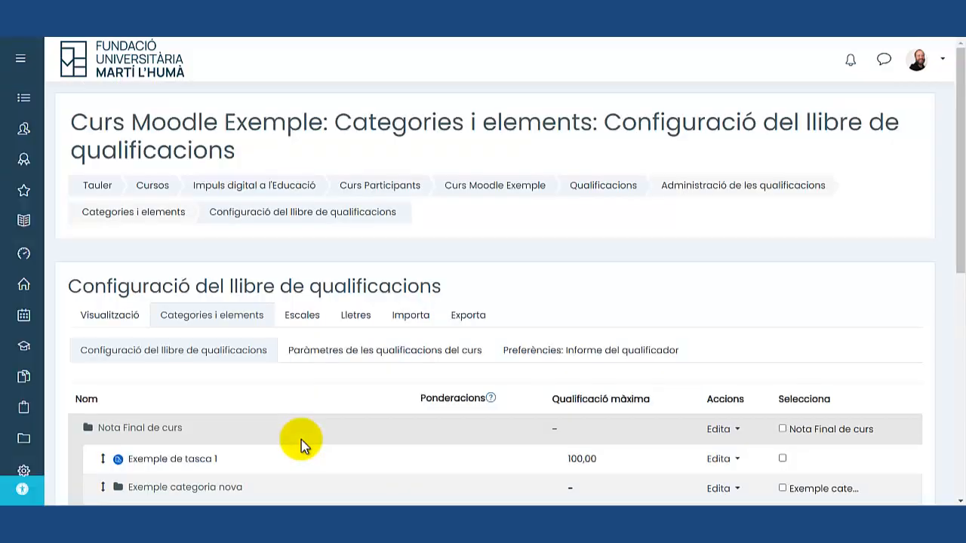
Step: Examine how the tasks and Exemple categoria nova are nested within Nota Final de curs in the gradebook setup
scroll(301, 423, "down", 3)
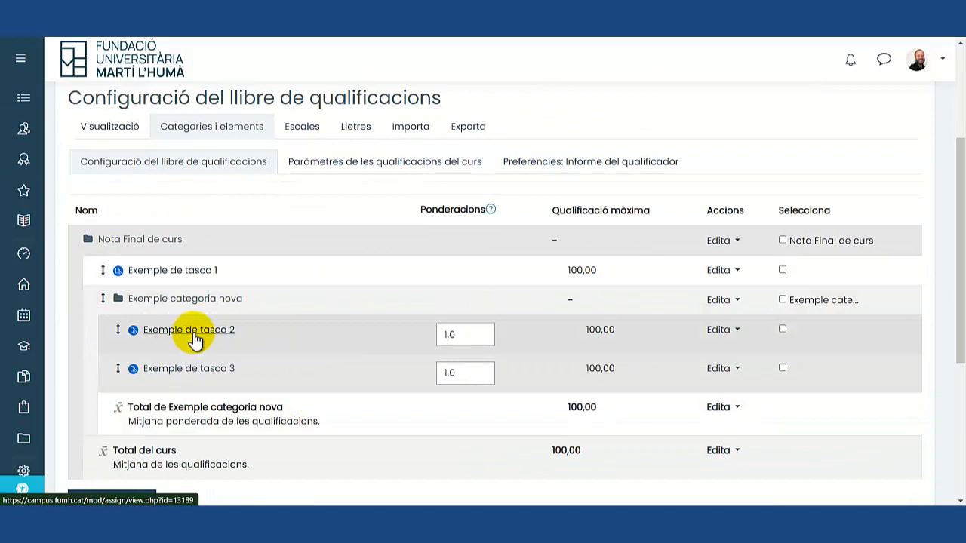
scroll(195, 339, "down", 1)
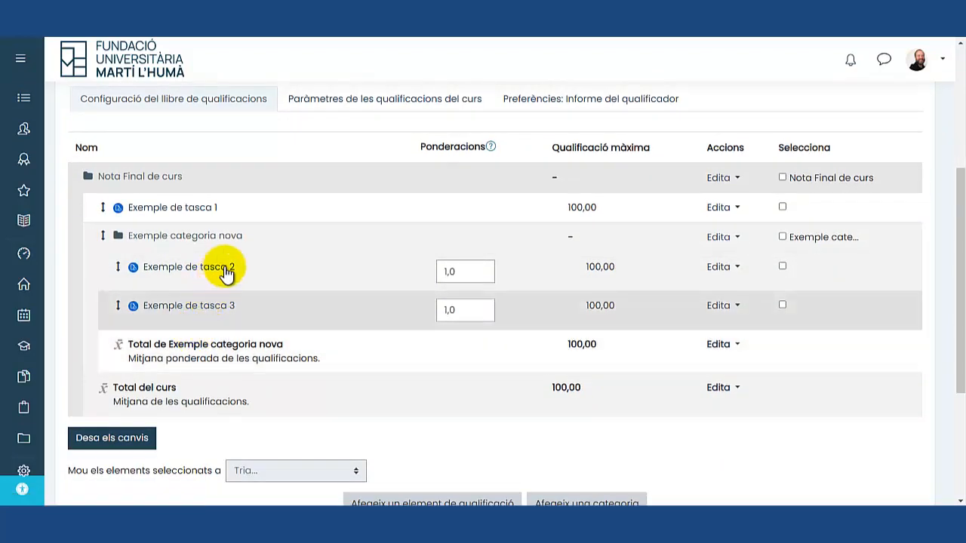
left_click_drag(89, 176, 200, 182)
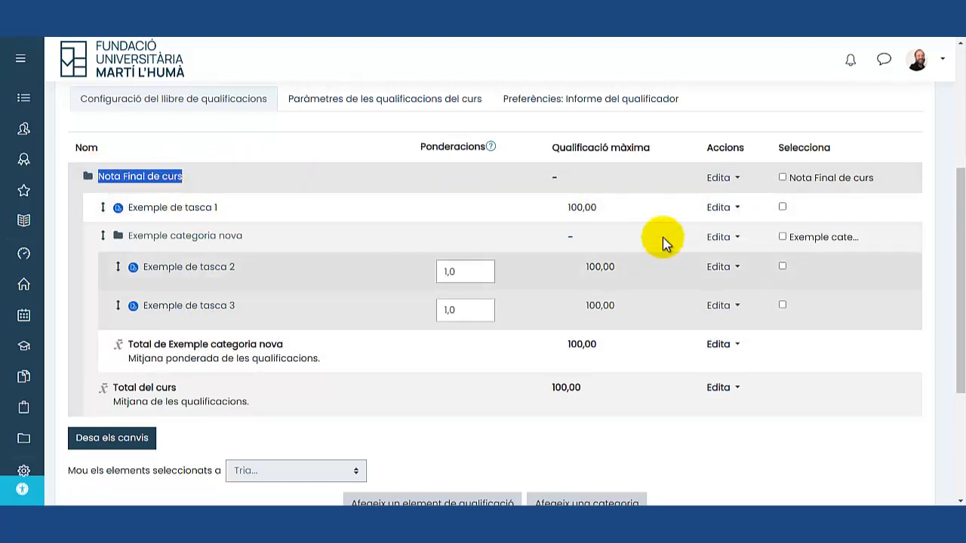
Step: Compare the maximum grade of Exemple de tasca 1 with that of the Exemple categoria nova total
double_click(581, 207)
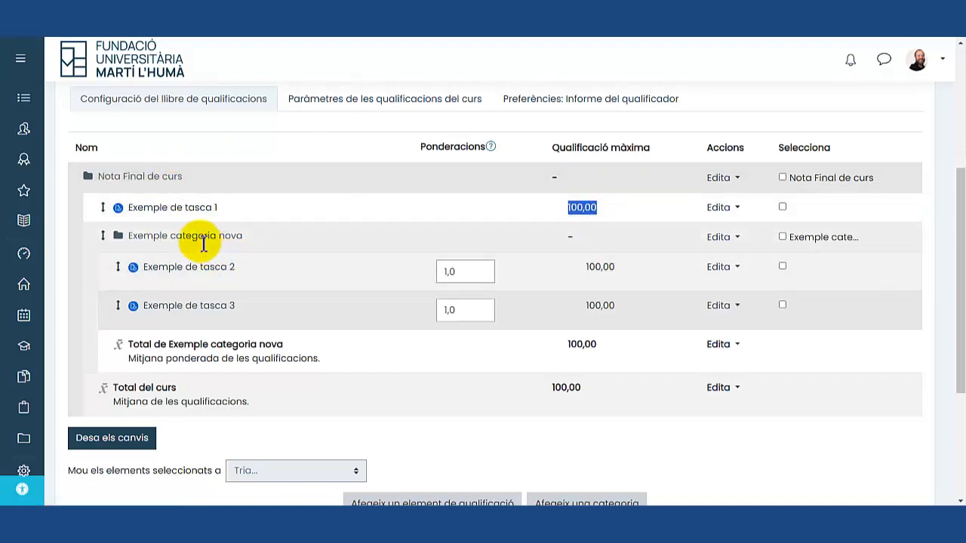
left_click_drag(124, 235, 279, 245)
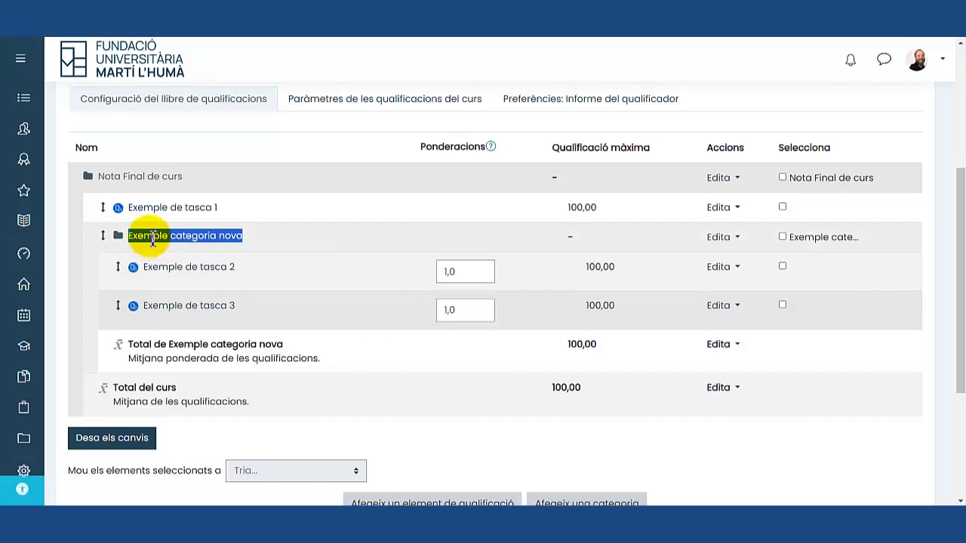
left_click_drag(551, 345, 626, 349)
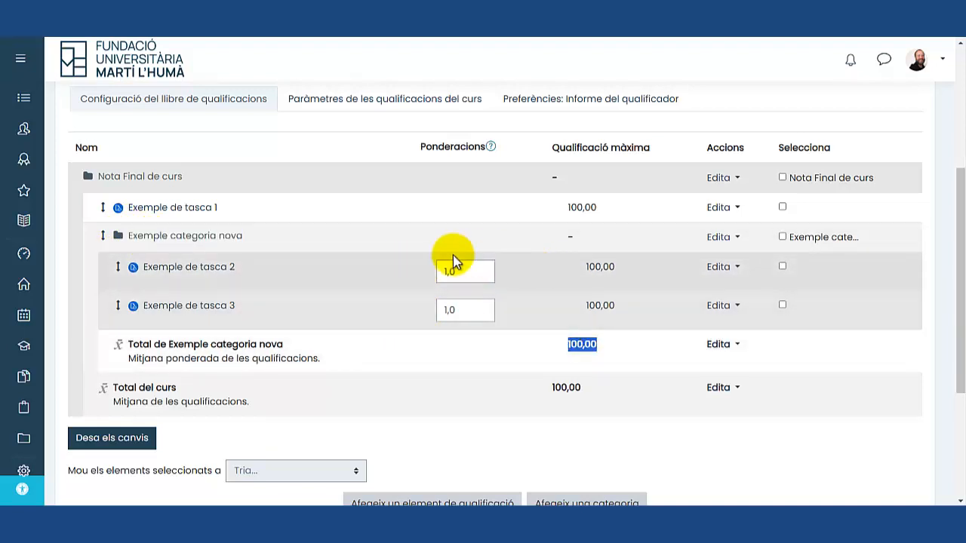
left_click(138, 238)
left_click_drag(138, 237, 265, 247)
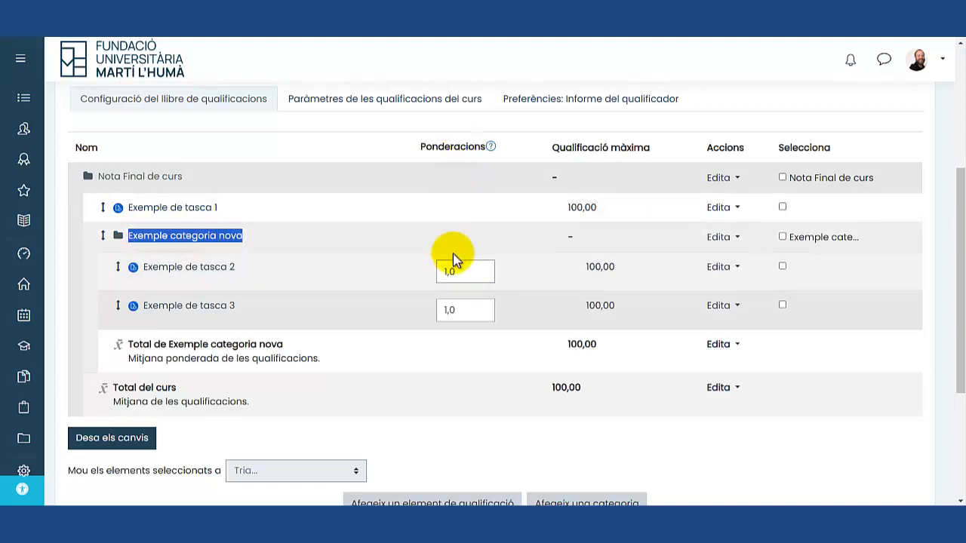
Step: Set the weight of Exemple de tasca 2 to 3 and the weight of Exemple de tasca 3 to 1
left_click_drag(464, 272, 414, 279)
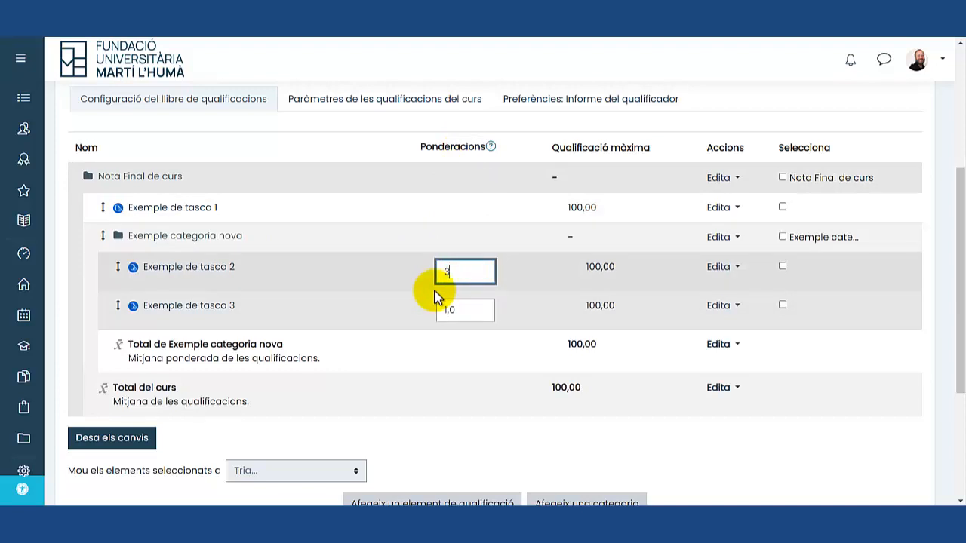
type("3")
left_click_drag(483, 306, 448, 308)
type("1")
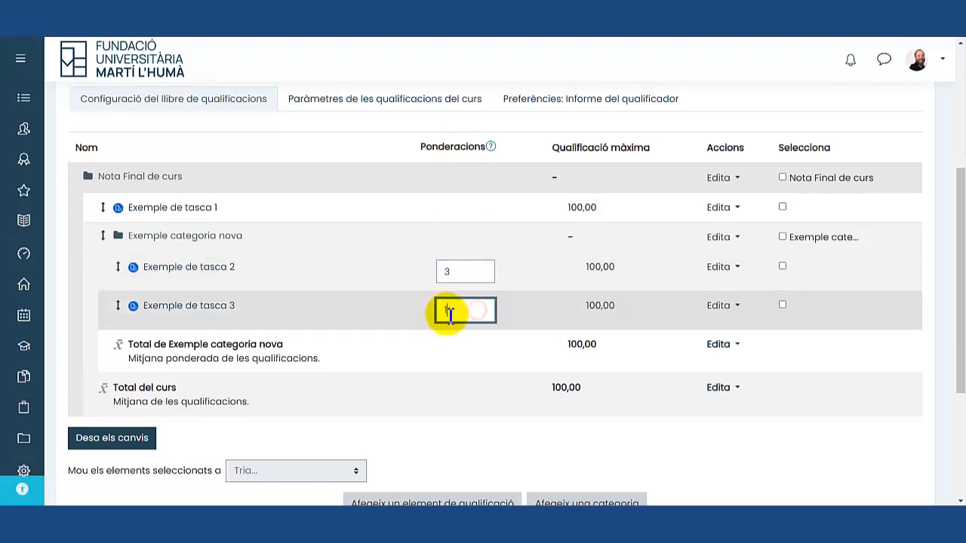
left_click(520, 321)
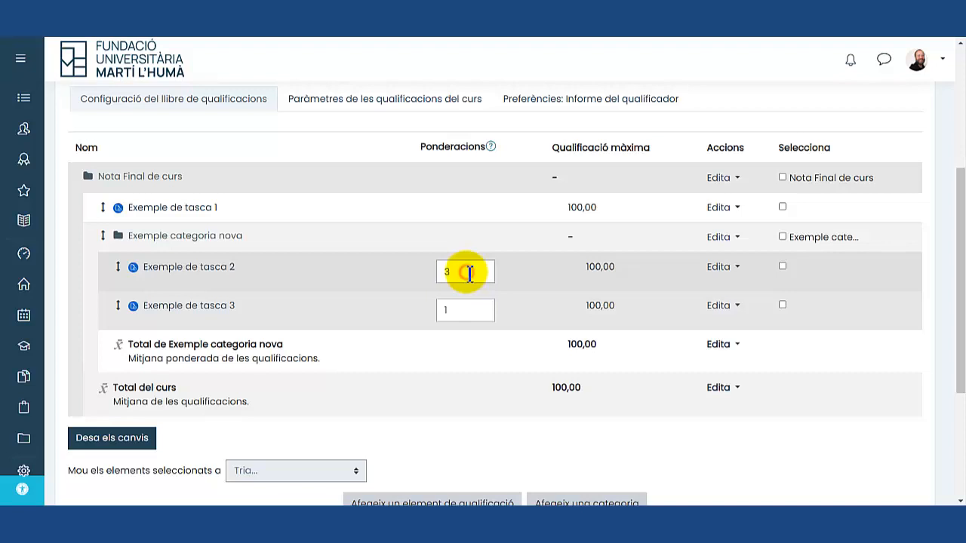
Step: Set the weights of Exemple de tasca 2 to 0,75 and Exemple de tasca 3 to 0,25, and save the changes
left_click_drag(469, 273, 437, 279)
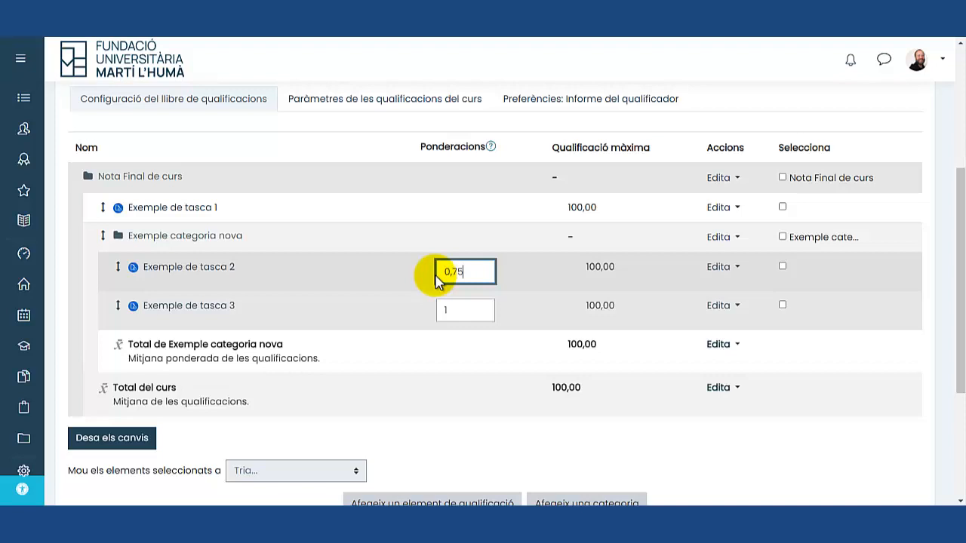
left_click_drag(448, 308, 416, 312)
type("0")
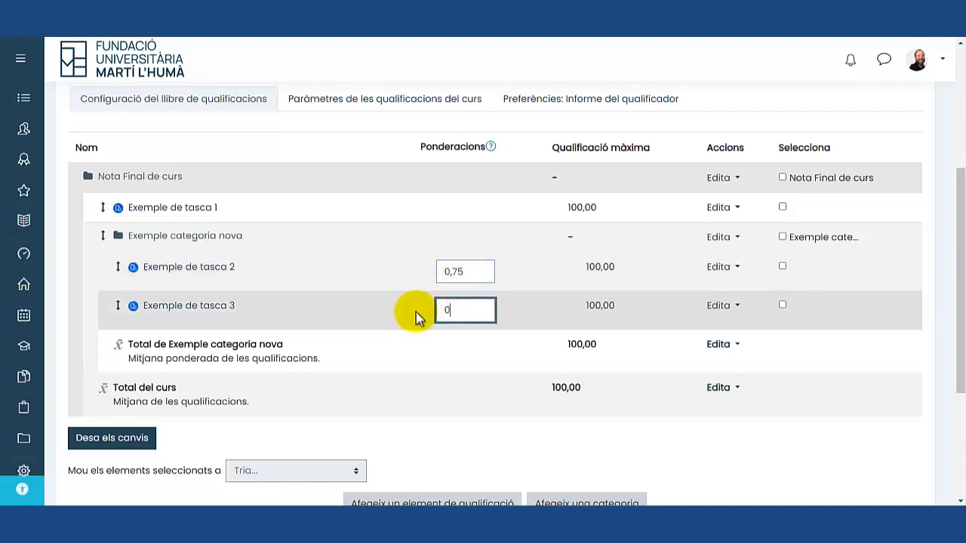
type(",25")
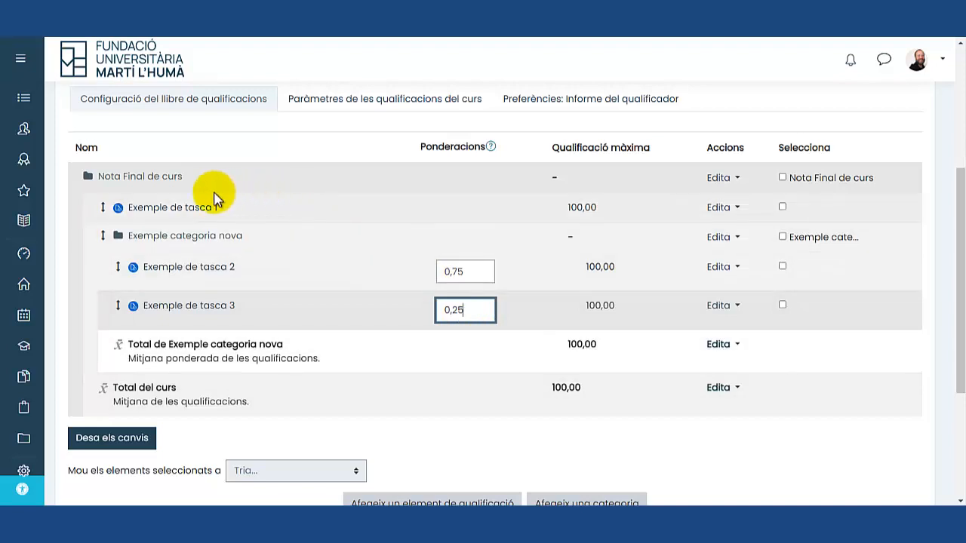
left_click_drag(621, 207, 531, 207)
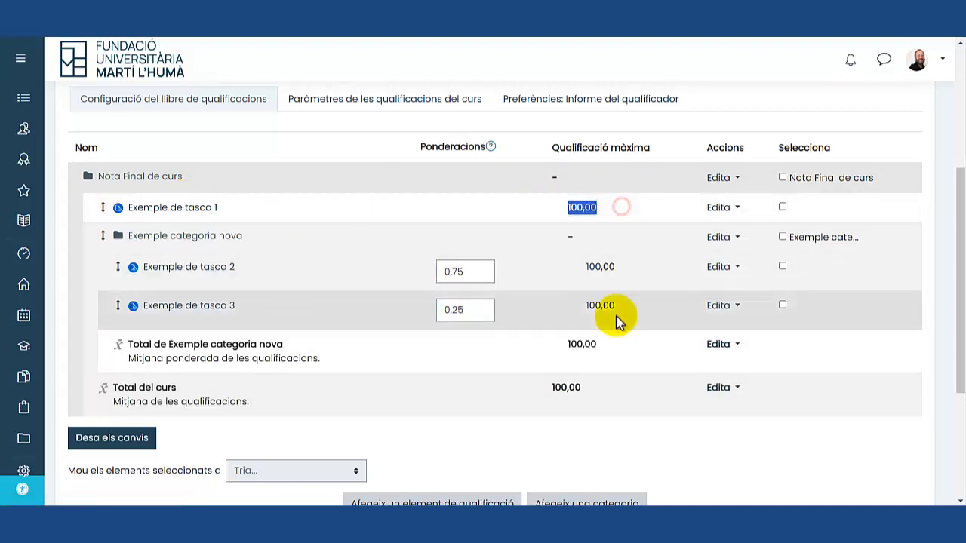
left_click_drag(599, 347, 565, 346)
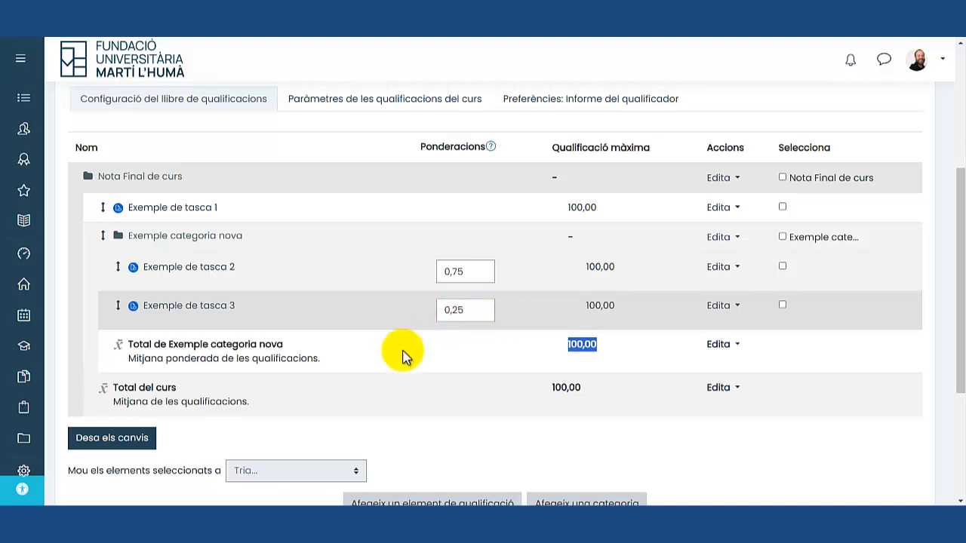
left_click(106, 444)
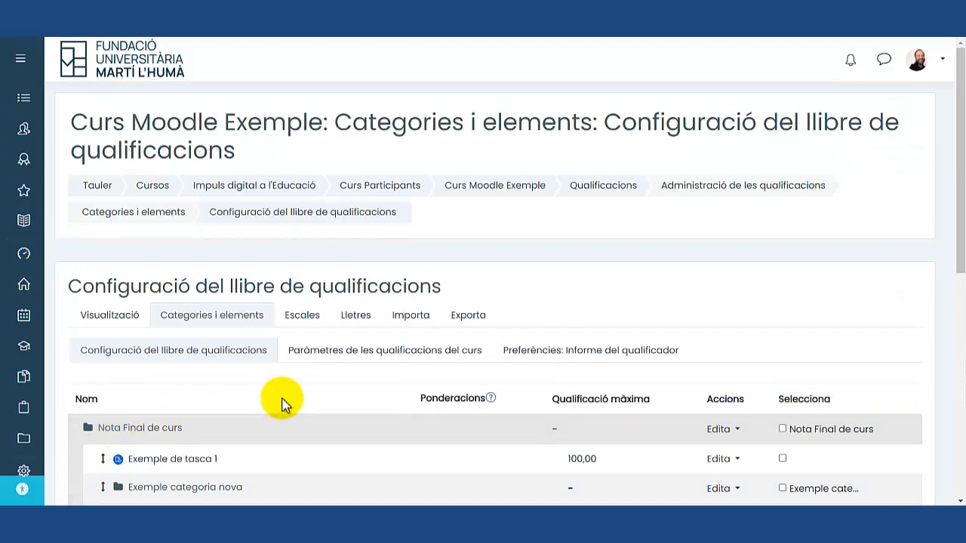
scroll(283, 403, "down", 3)
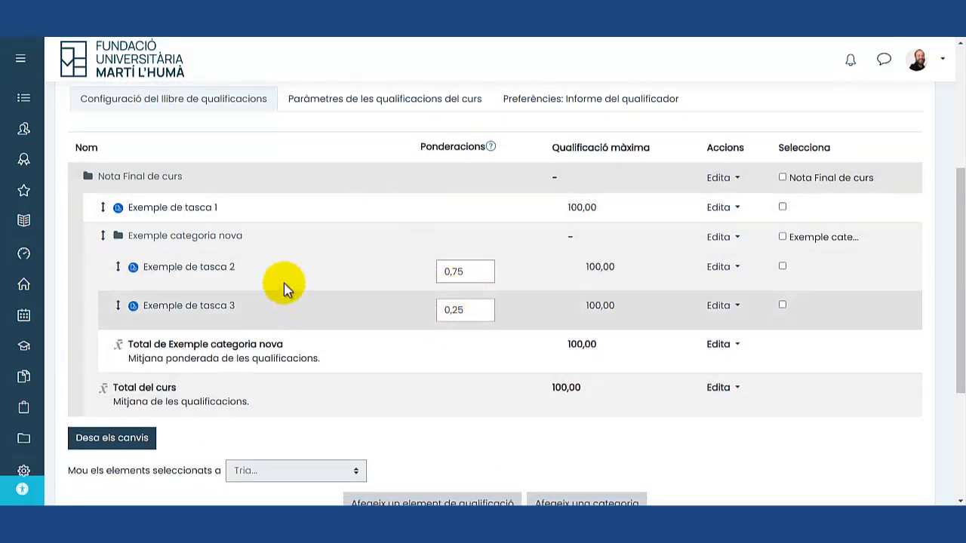
Step: Open the grader report and examine each student's task grades, Exemple categoria nova total and course total
scroll(316, 339, "up", 2)
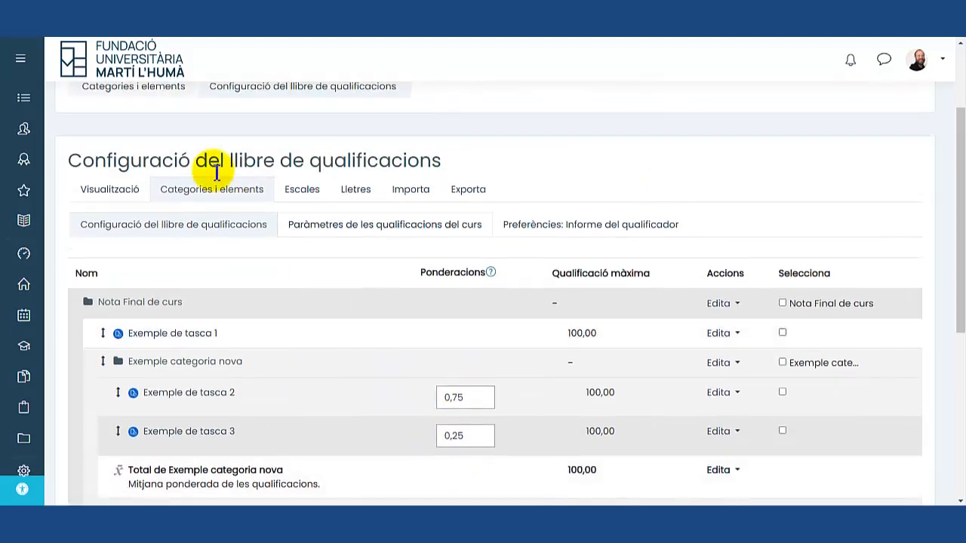
left_click(112, 191)
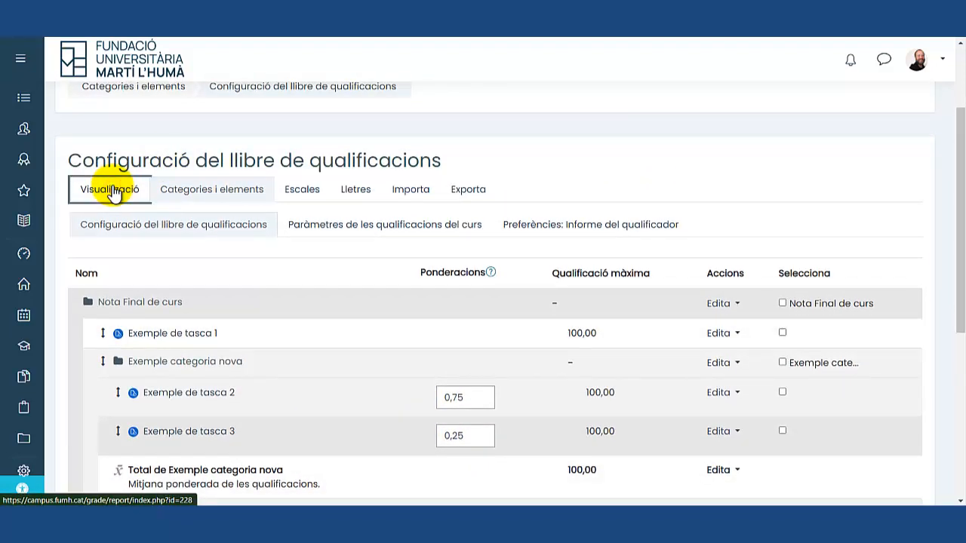
scroll(114, 194, "down", 2)
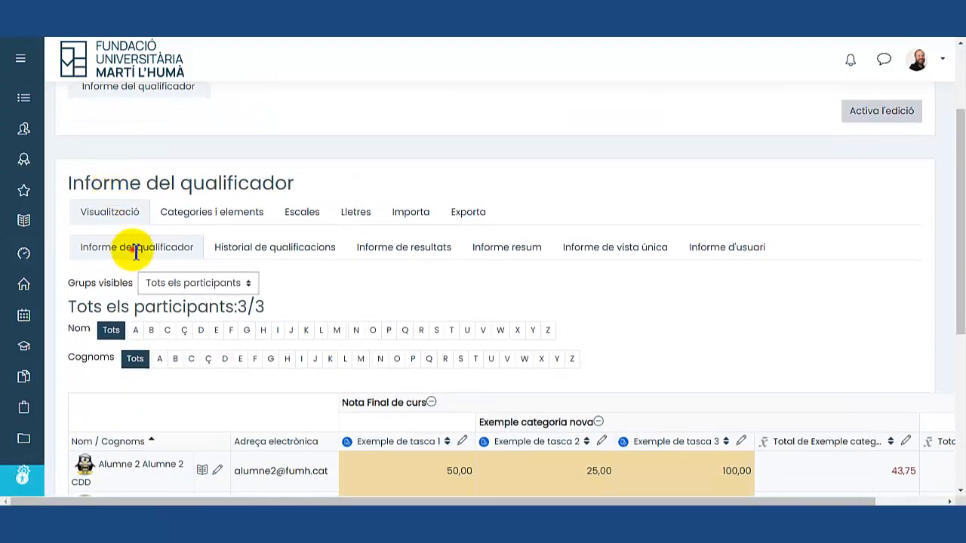
scroll(134, 254, "down", 4)
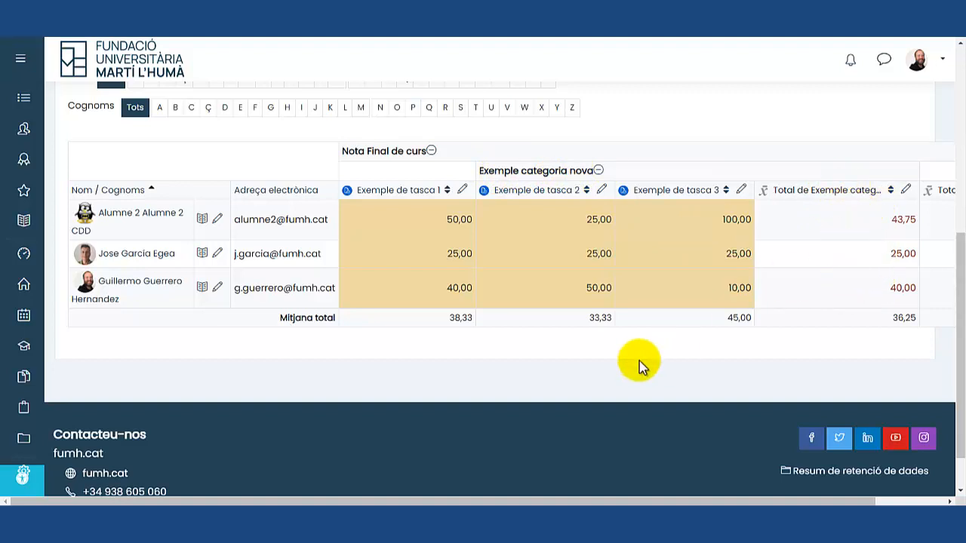
left_click_drag(462, 501, 543, 501)
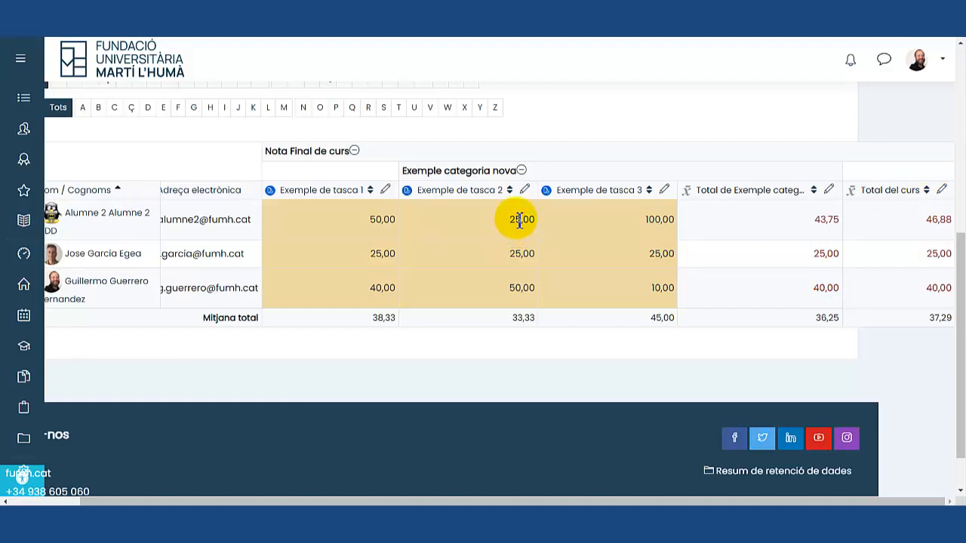
Step: Turn on editing in the grader report and set the first student's grades to 100 for Exemple de tasca 2 and 0 for Exemple de tasca 3
scroll(765, 209, "up", 5)
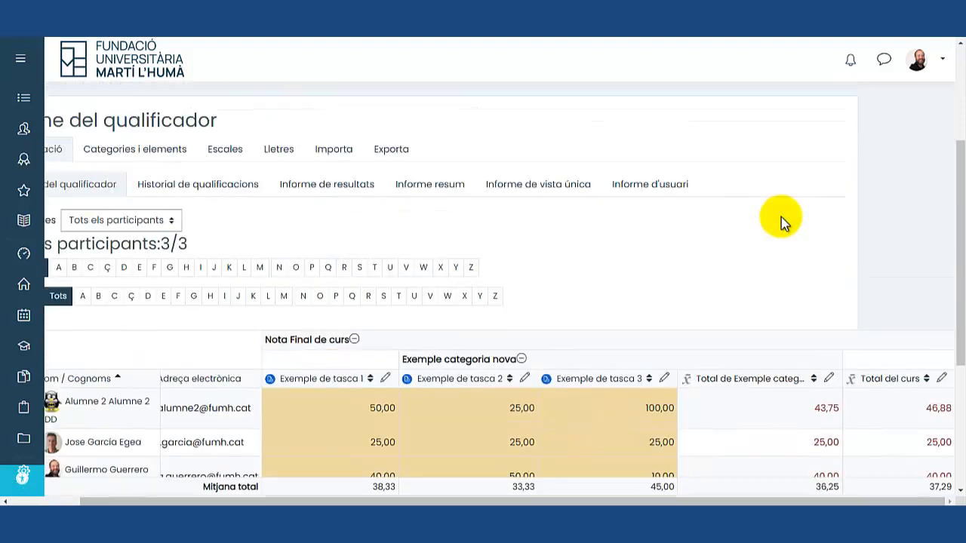
left_click(809, 175)
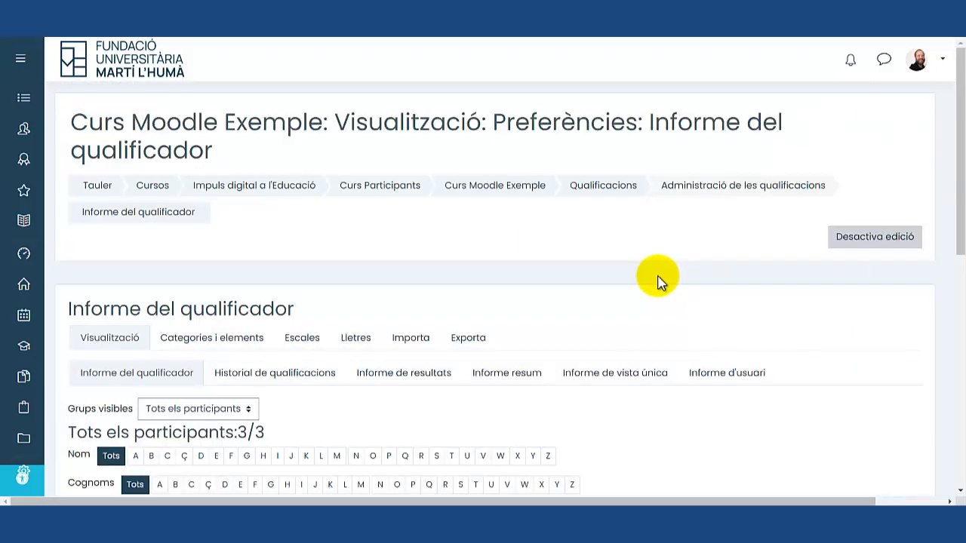
scroll(658, 276, "down", 5)
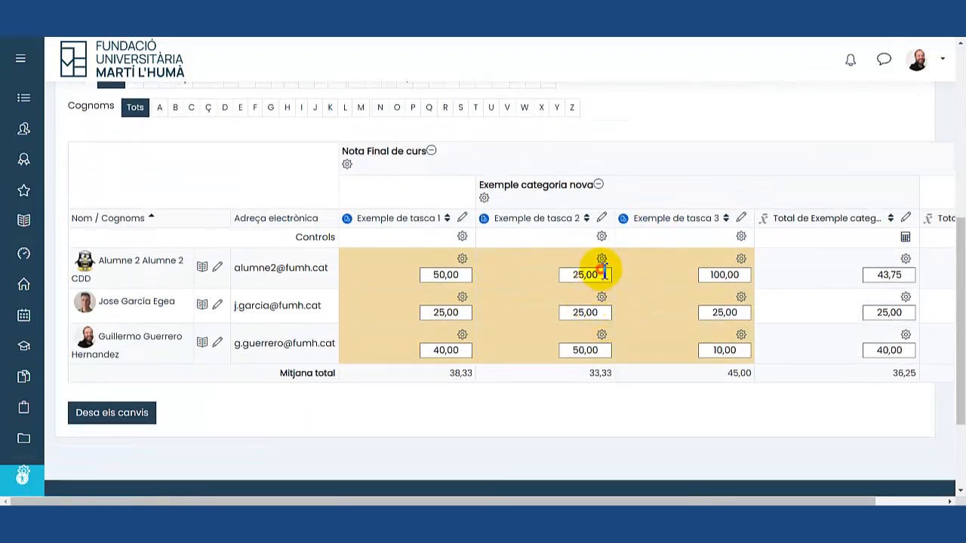
left_click_drag(603, 274, 542, 279)
type("1")
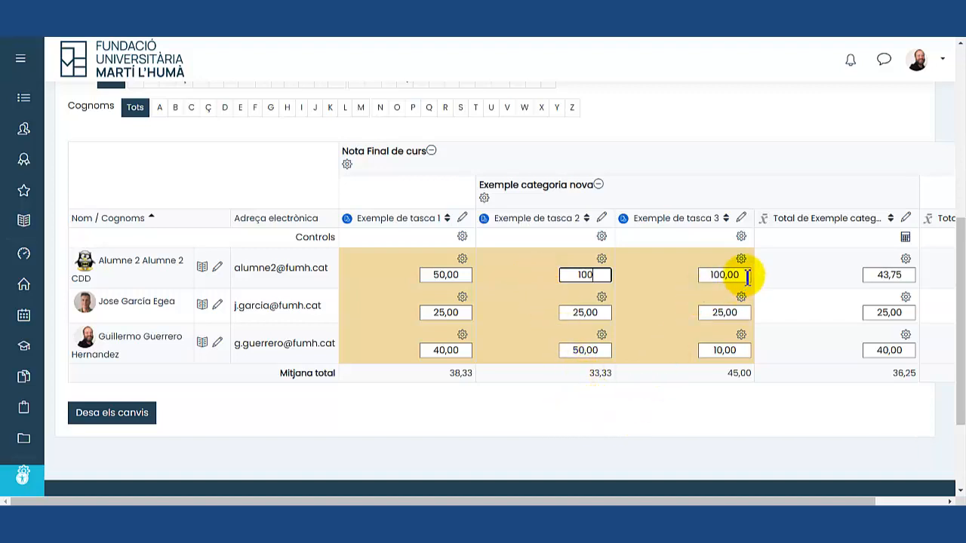
left_click_drag(747, 277, 685, 281)
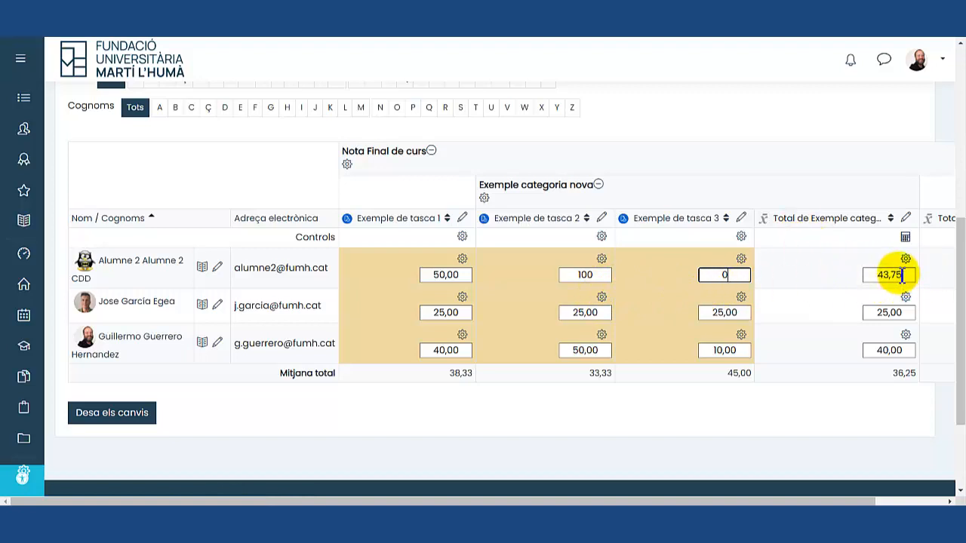
Step: Set the second student's grades to 0 for Exemple de tasca 2 and 100 for Exemple de tasca 3, and save the changes
left_click_drag(603, 312, 548, 313)
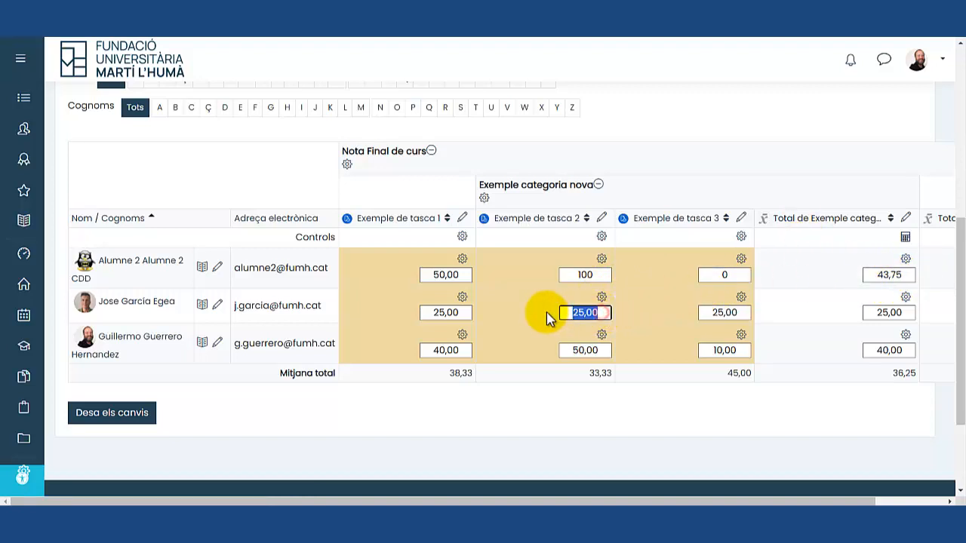
type("0")
left_click_drag(733, 314, 702, 316)
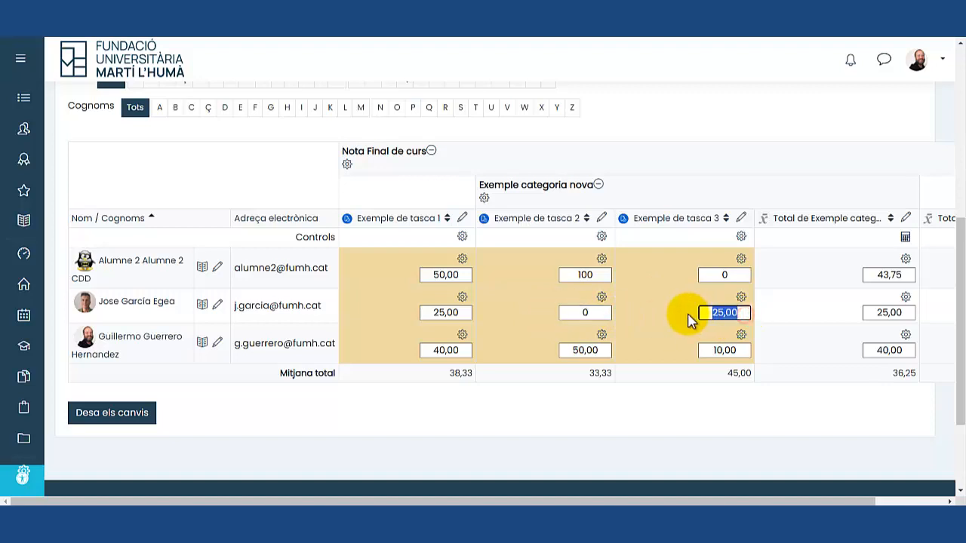
type("100")
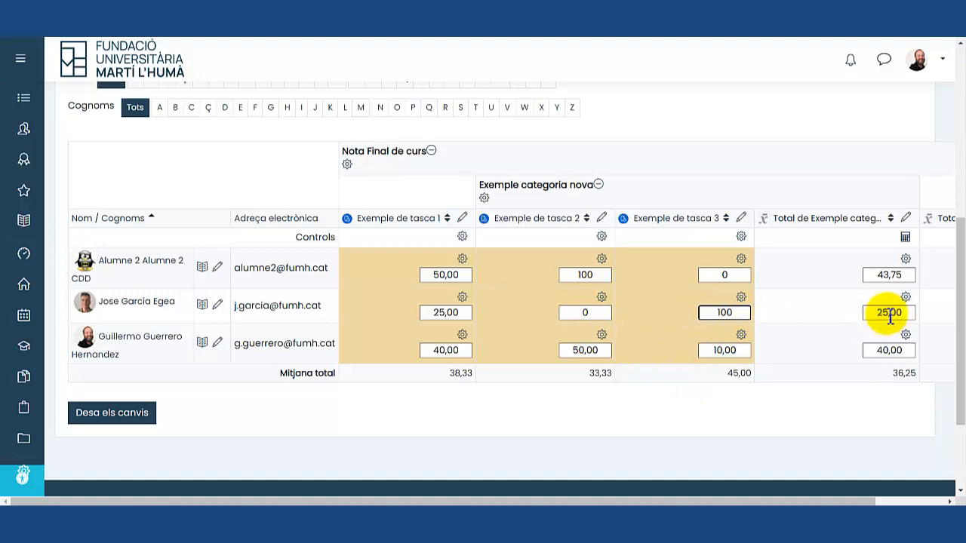
left_click(144, 415)
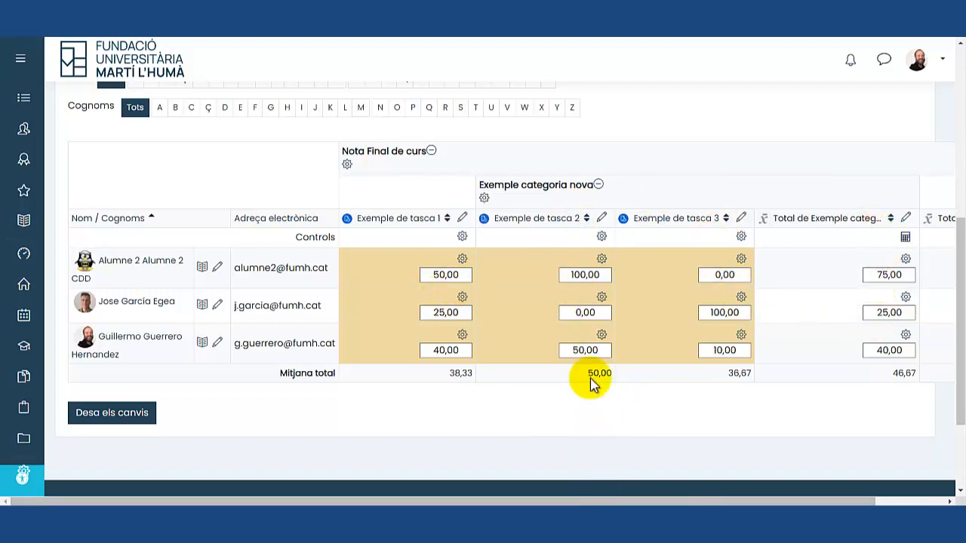
Step: Set the first student's Exemple de tasca 1 grade to 75, save it, and check the resulting category and course totals
left_click_drag(625, 502, 776, 501)
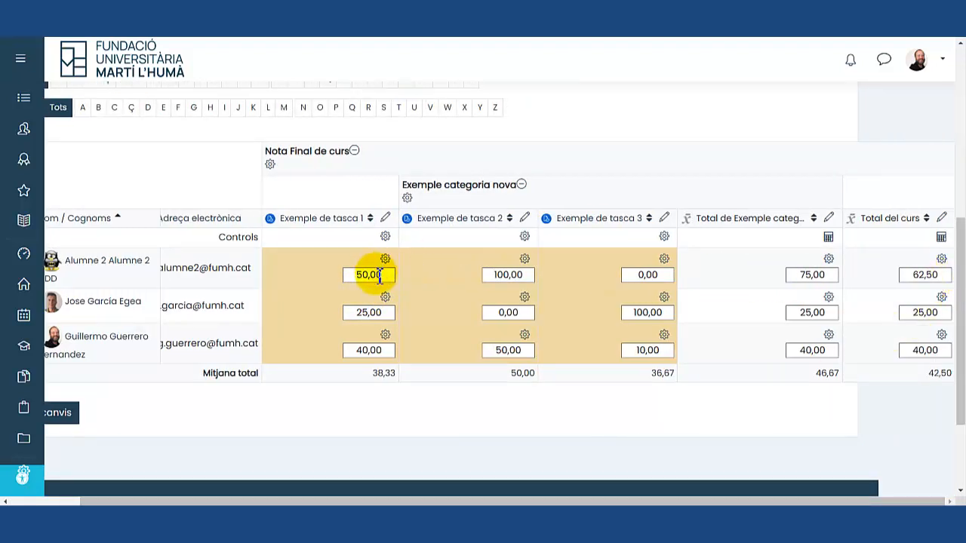
left_click_drag(381, 274, 335, 283)
type("75")
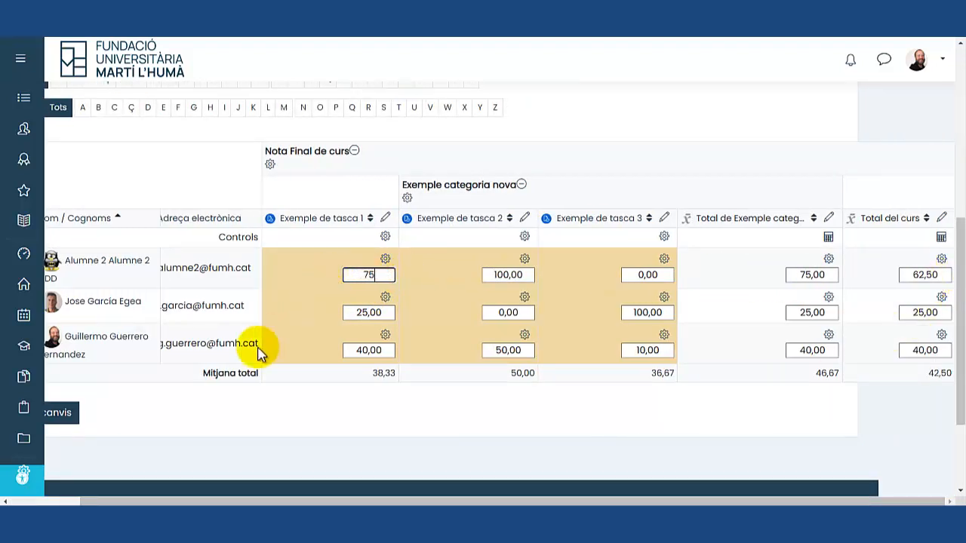
left_click(59, 414)
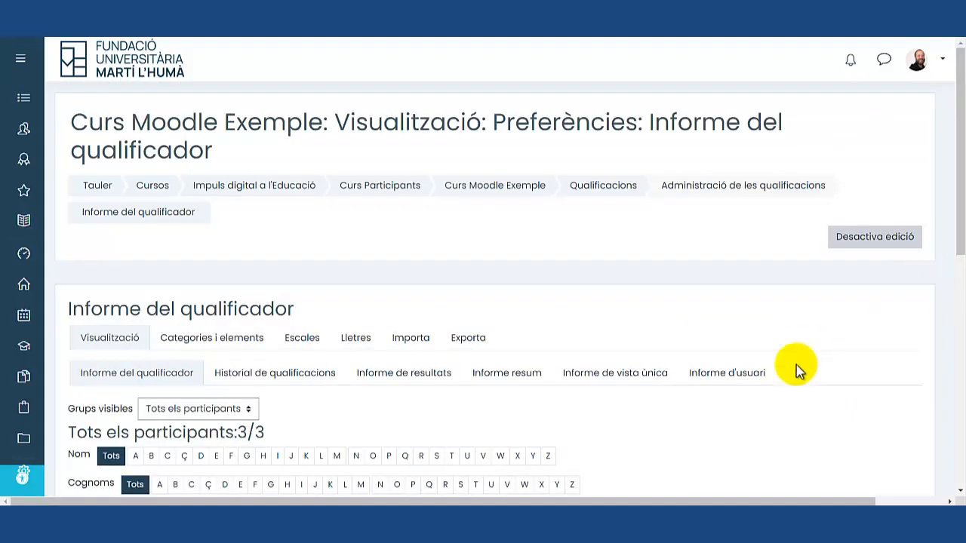
scroll(604, 445, "down", 5)
left_click_drag(622, 500, 698, 500)
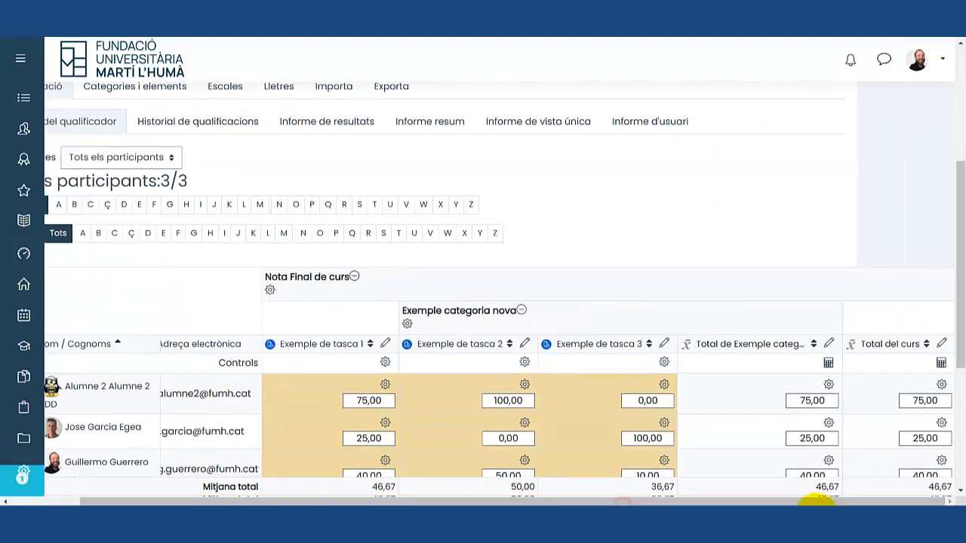
scroll(811, 445, "down", 2)
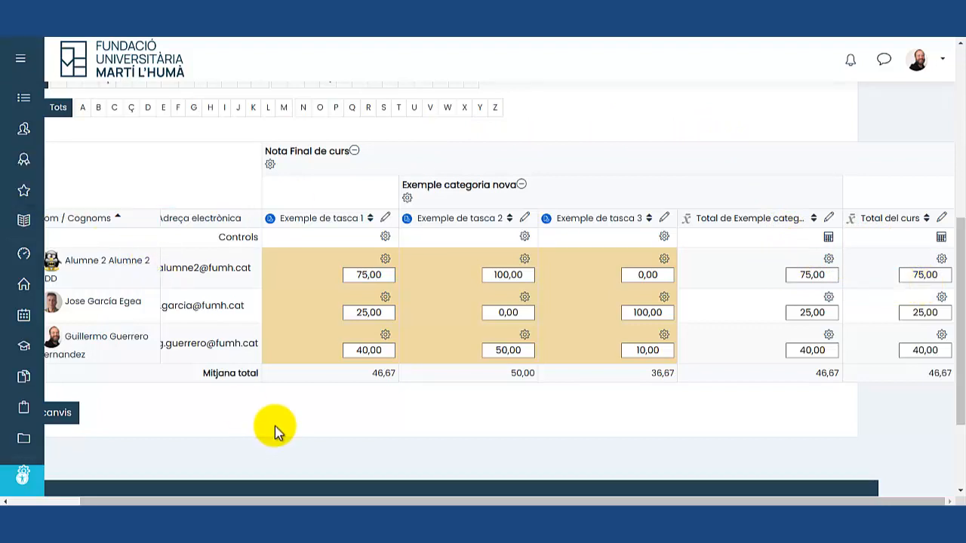
Step: Return from the grader report to the gradebook's category and item setup
left_click_drag(277, 502, 97, 470)
scroll(140, 319, "up", 4)
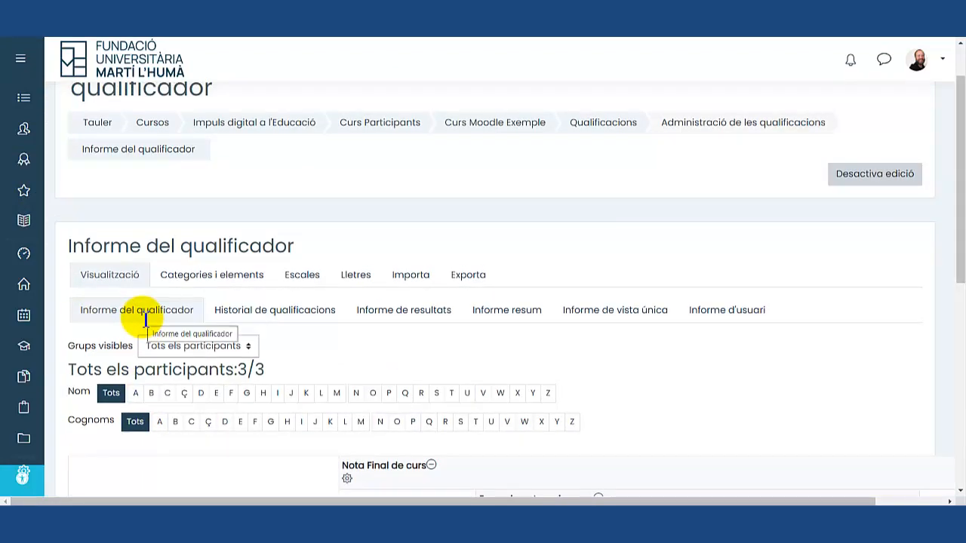
scroll(216, 351, "down", 4)
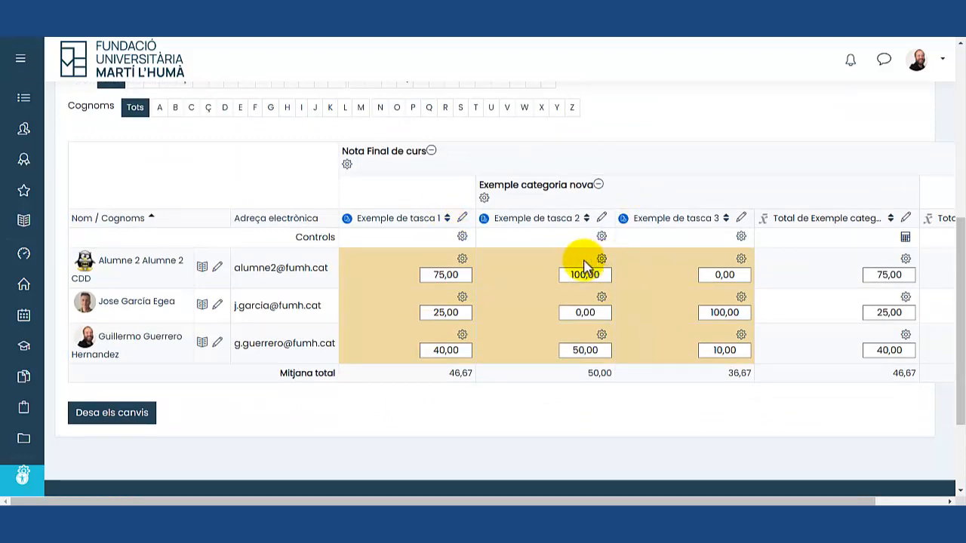
scroll(466, 300, "up", 2)
left_click(227, 94)
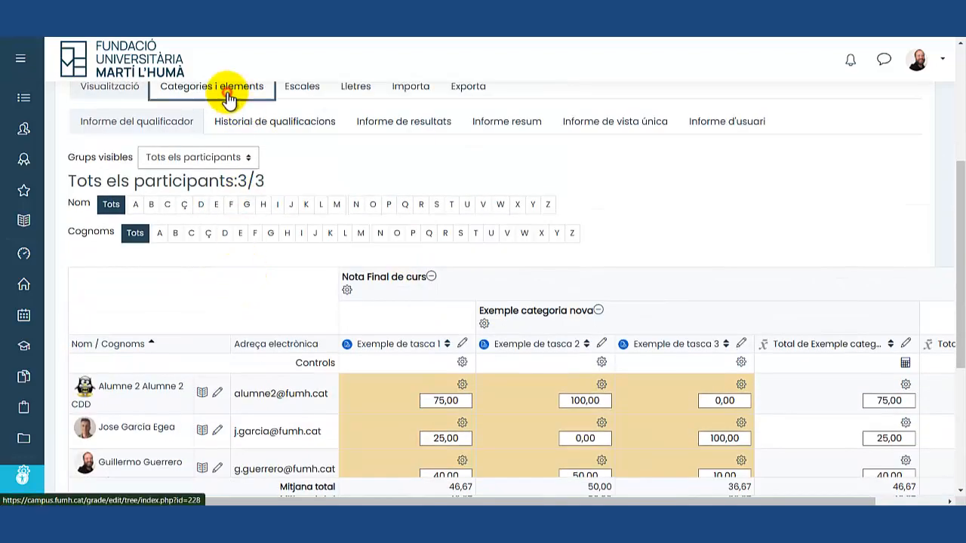
scroll(399, 226, "down", 4)
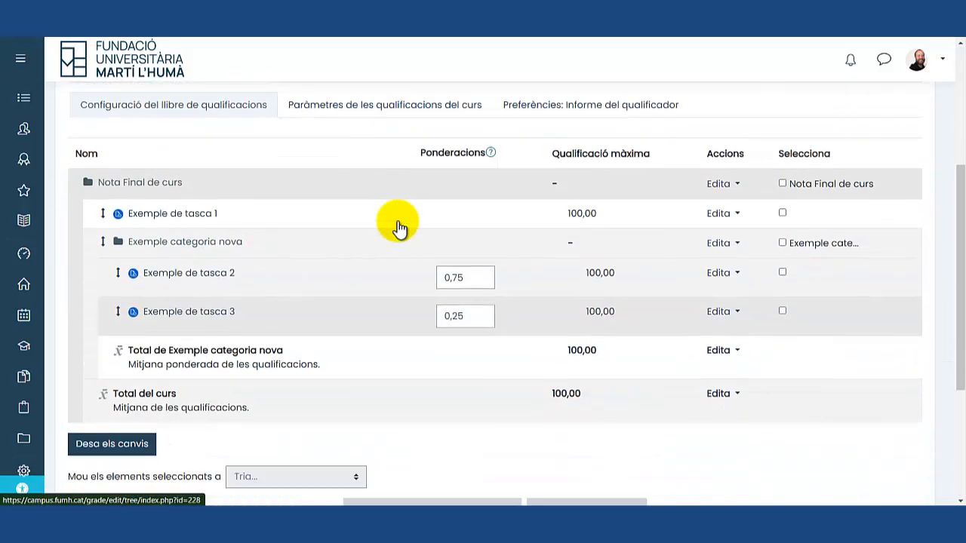
scroll(391, 216, "down", 1)
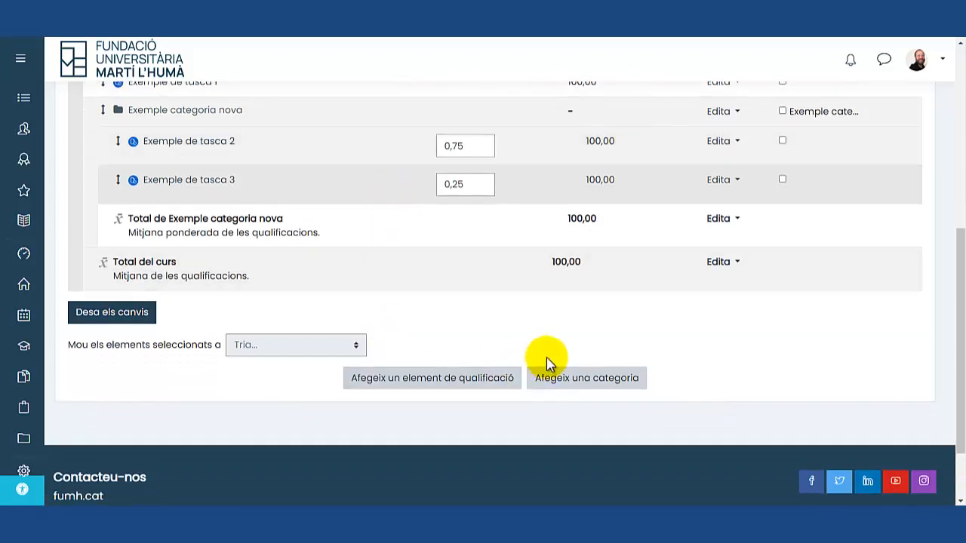
Step: Start a new grade item in the gradebook setup and name it "item"
left_click(447, 383)
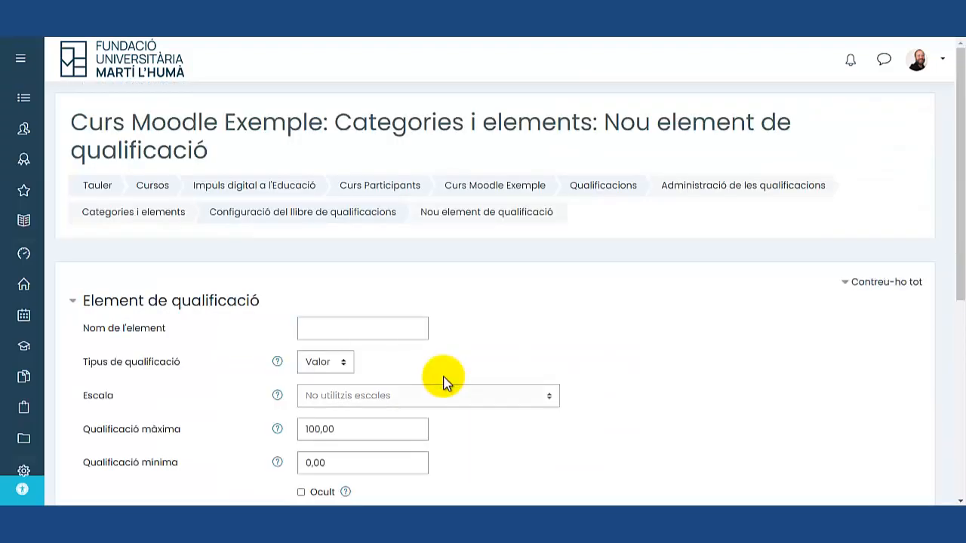
scroll(391, 308, "down", 1)
left_click(343, 265)
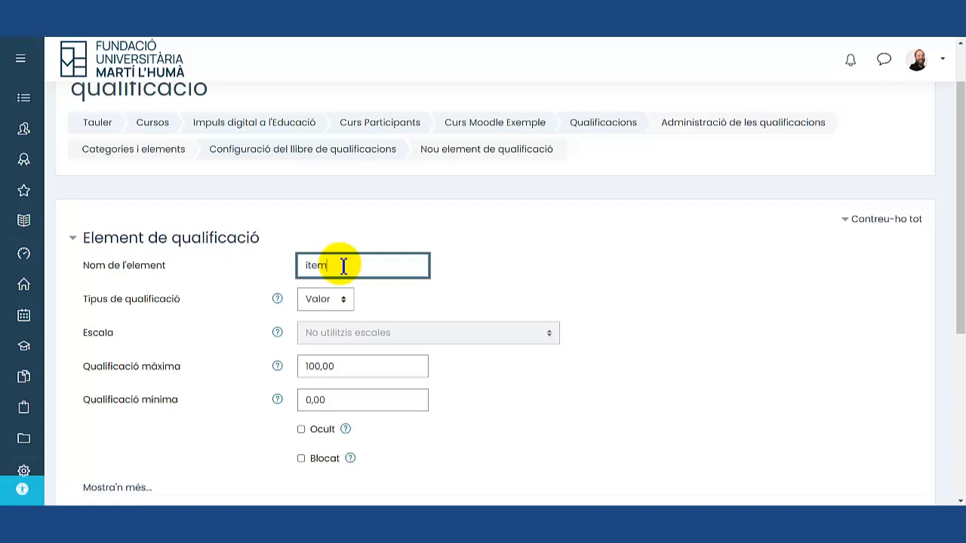
scroll(342, 267, "down", 1)
scroll(341, 270, "down", 1)
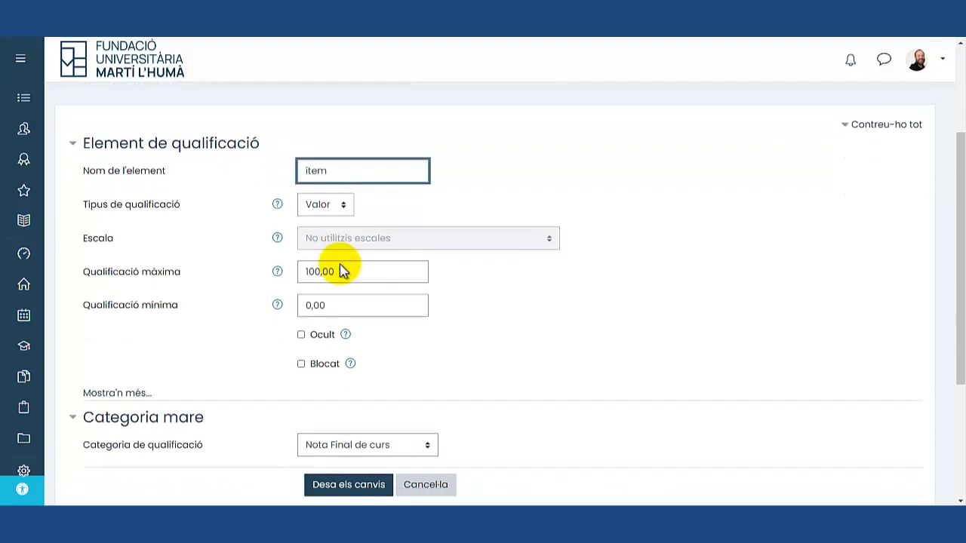
Step: Show the additional settings of the grade item and set its grade type to Text
left_click(116, 364)
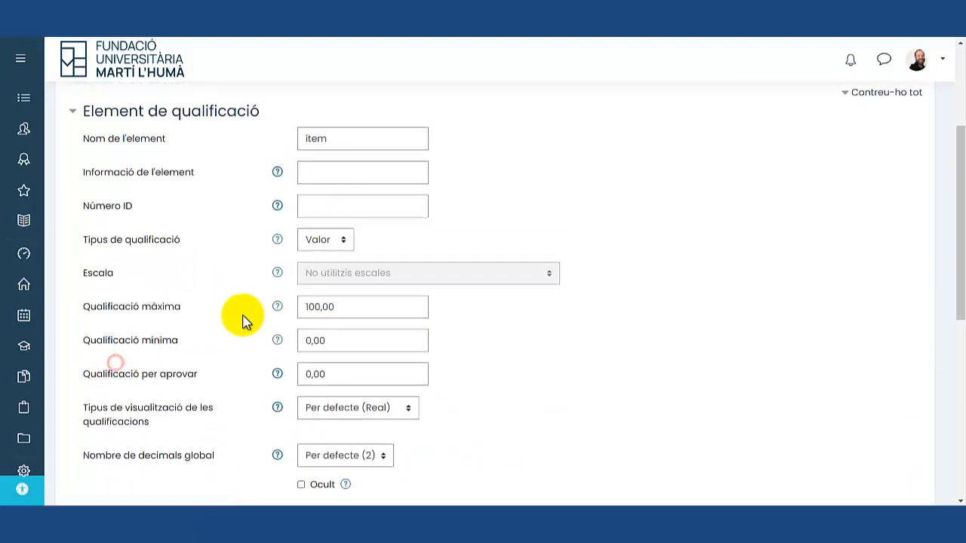
scroll(245, 317, "down", 2)
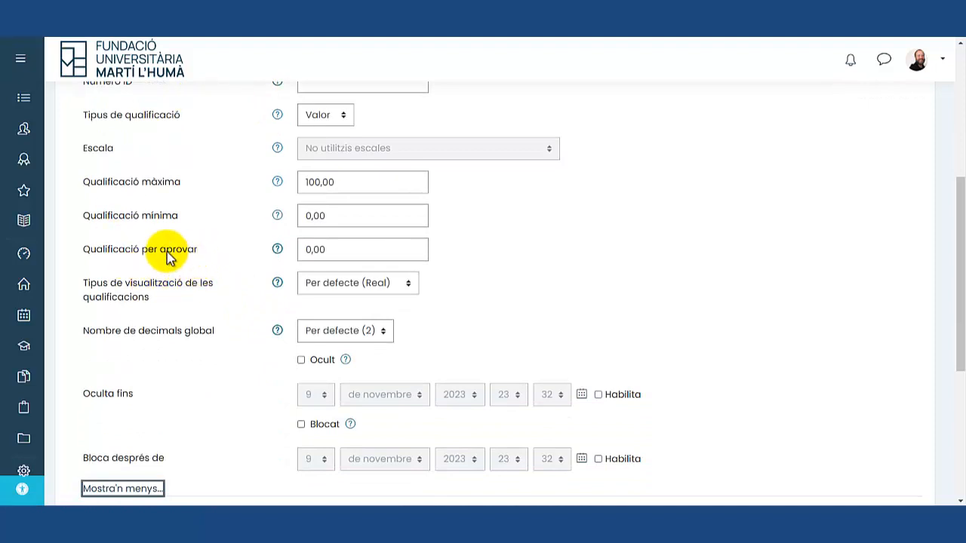
scroll(324, 215, "up", 1)
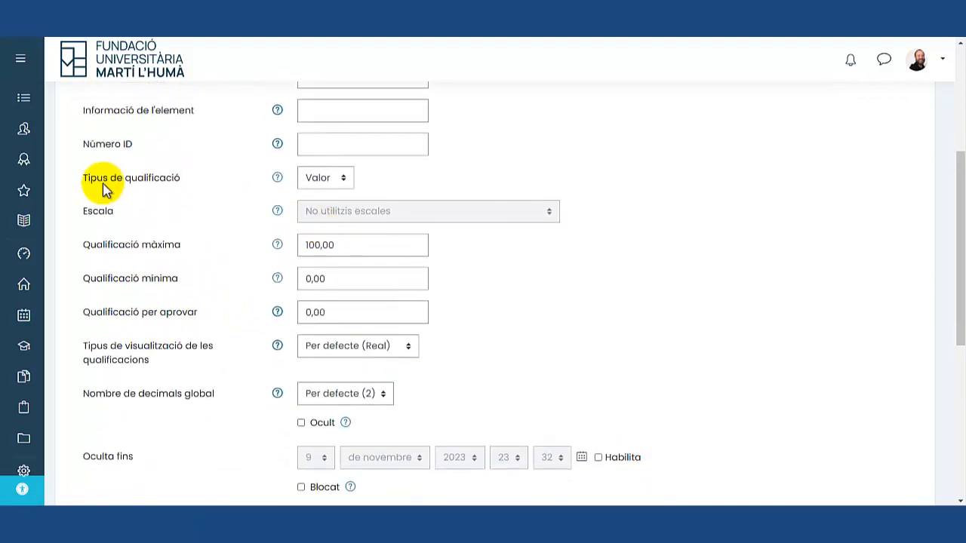
left_click(342, 182)
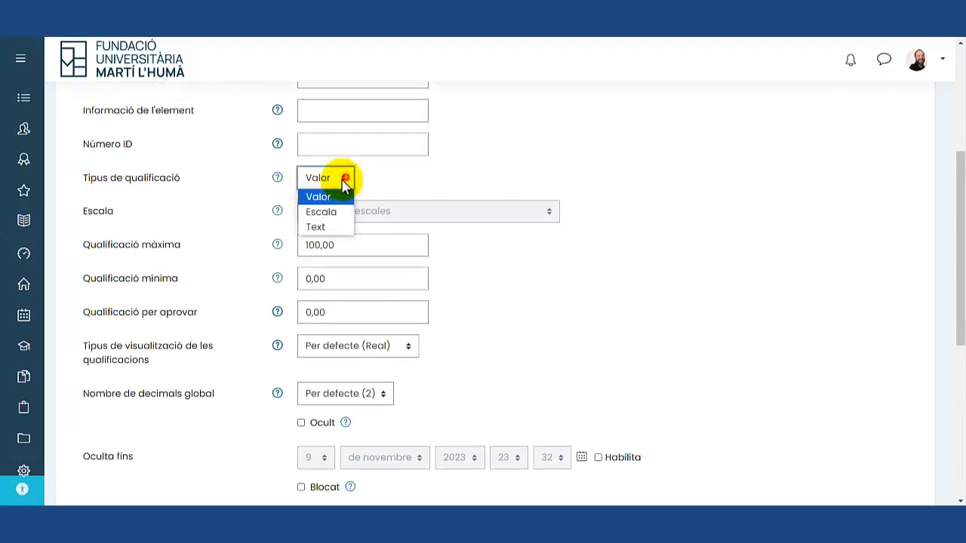
left_click(330, 227)
Step: Extend the grade item's name to "item text"
scroll(468, 286, "up", 3)
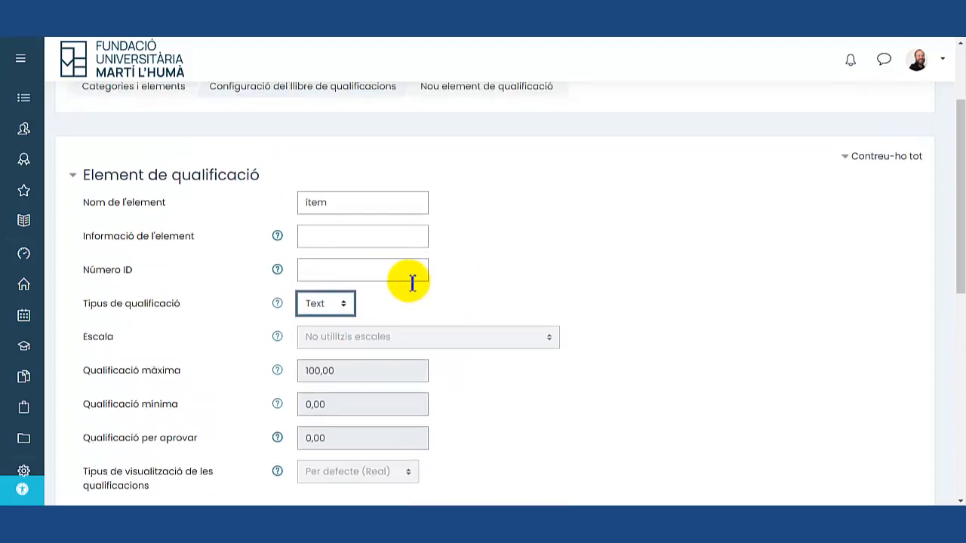
left_click(377, 212)
type("t")
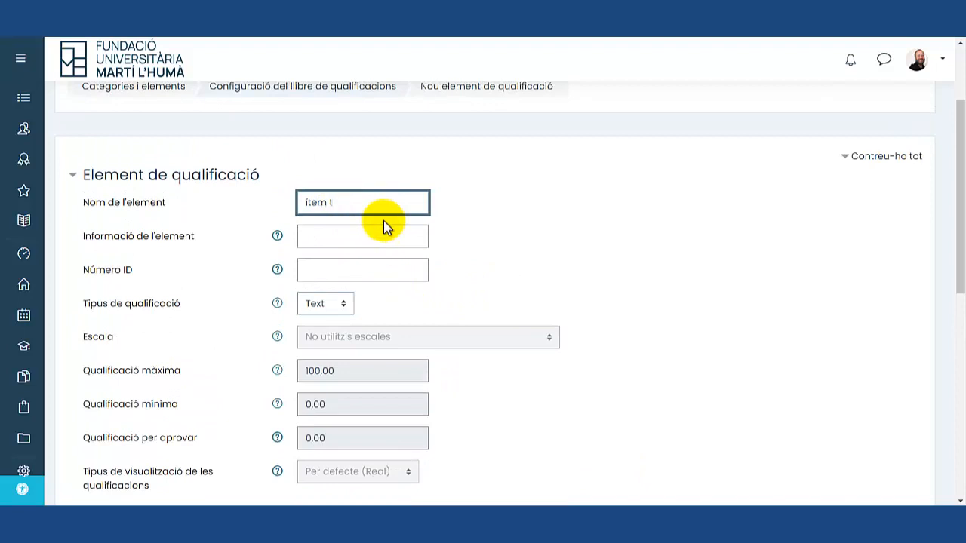
type("est")
Step: Save the grade item under the parent category Nota Final de curs and check its place in the gradebook setup
scroll(383, 220, "down", 2)
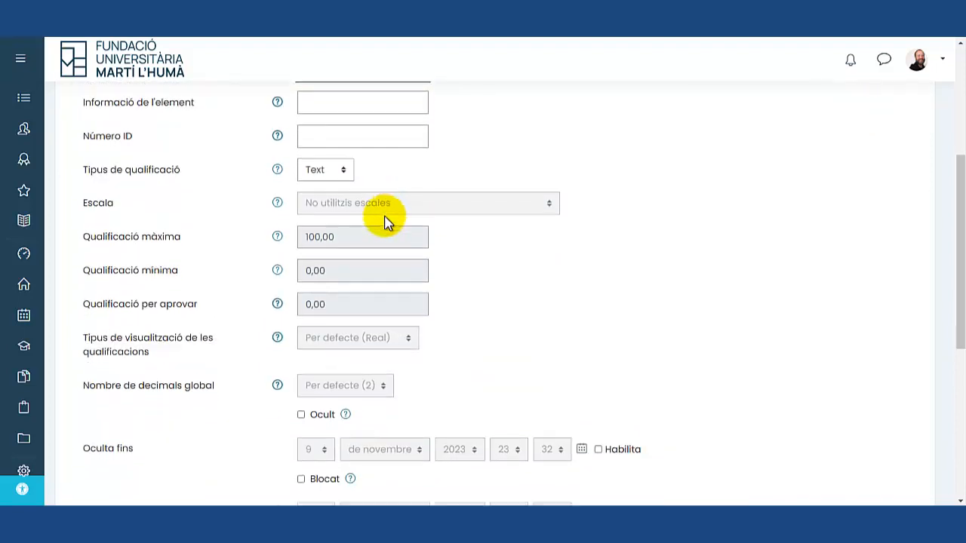
scroll(325, 230, "down", 5)
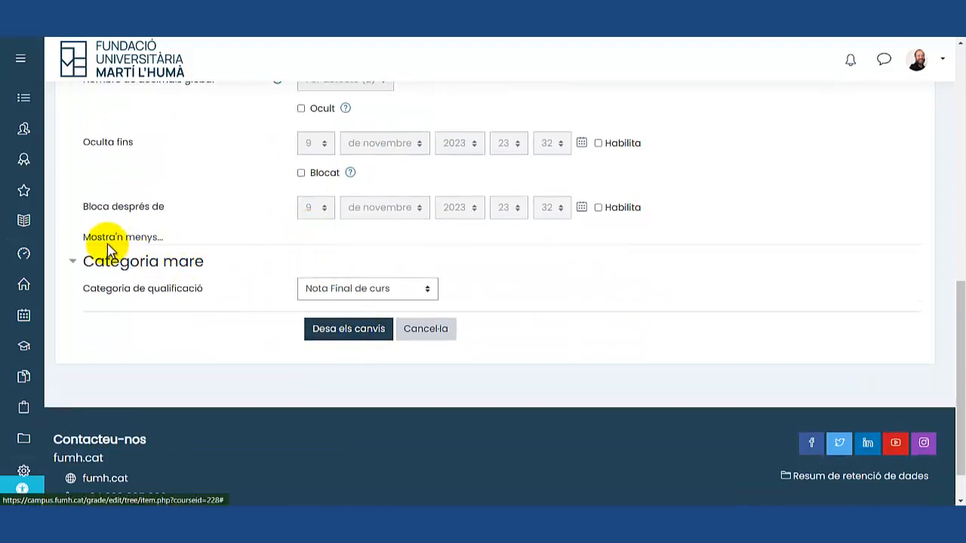
left_click(355, 290)
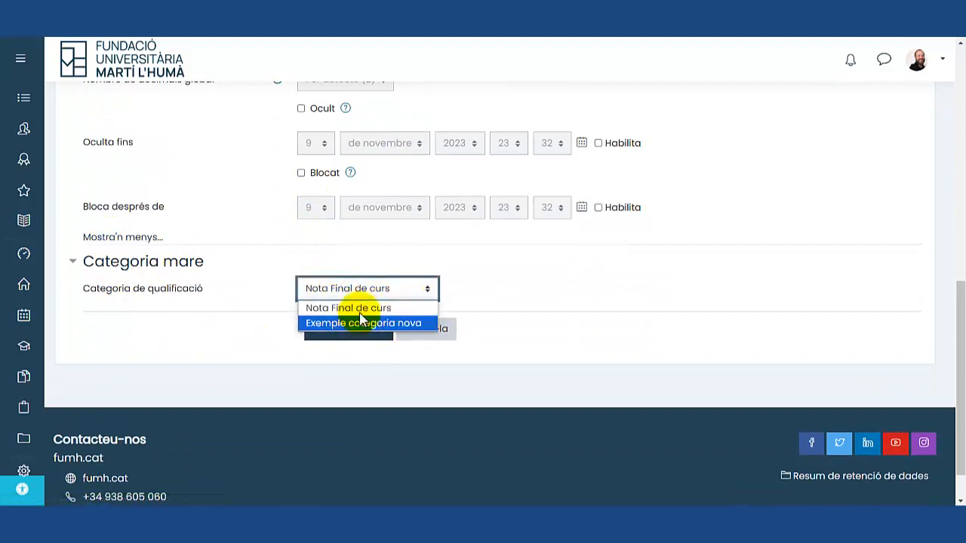
left_click(221, 309)
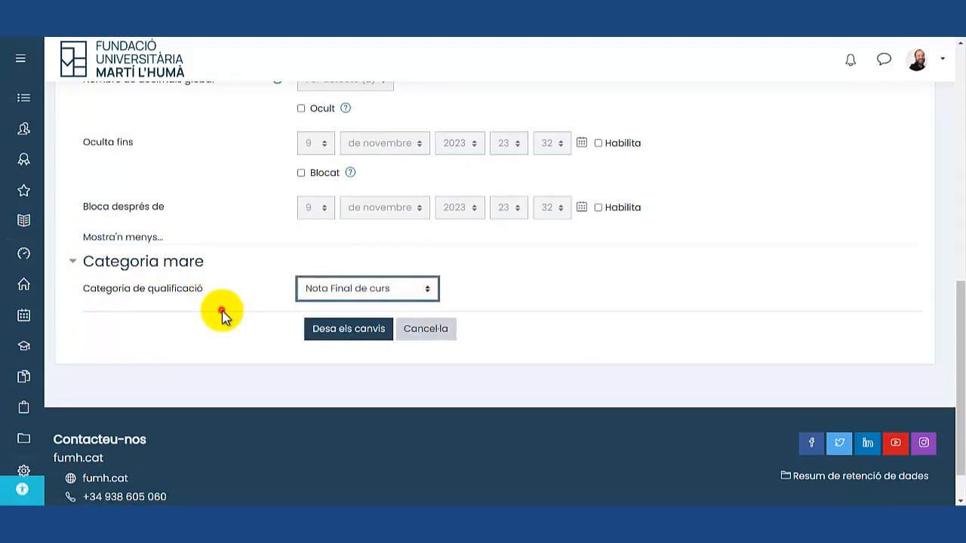
left_click(340, 329)
scroll(474, 375, "down", 3)
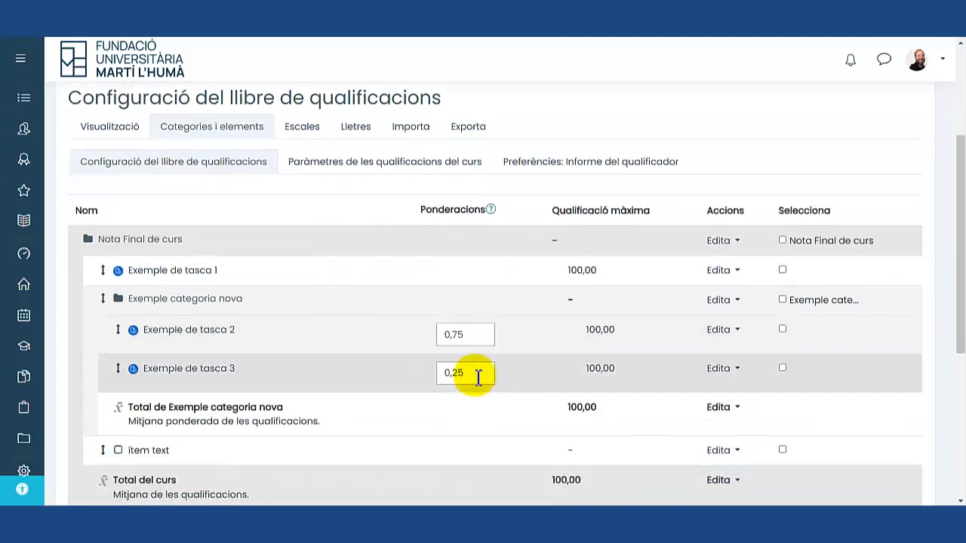
scroll(569, 346, "down", 3)
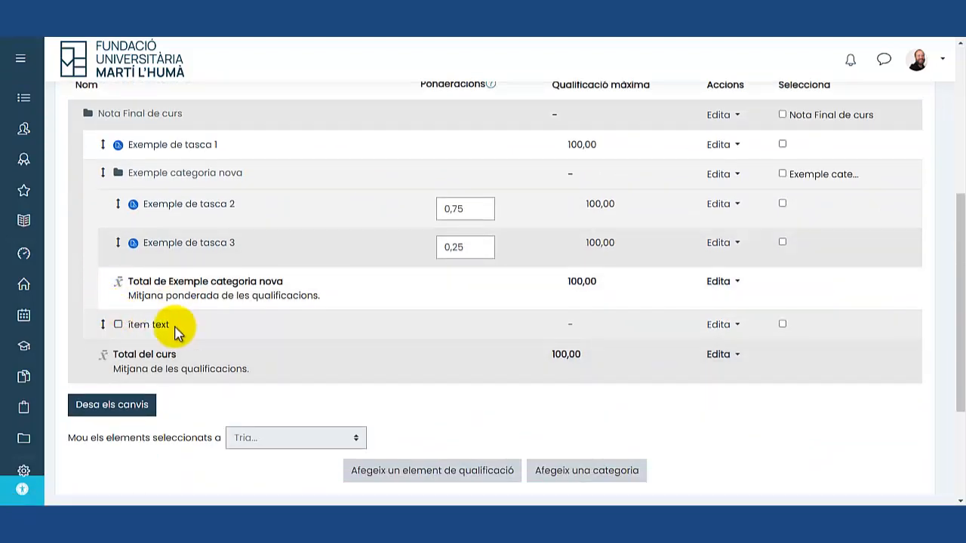
Step: Open the grader report and examine the item text column
scroll(175, 326, "up", 5)
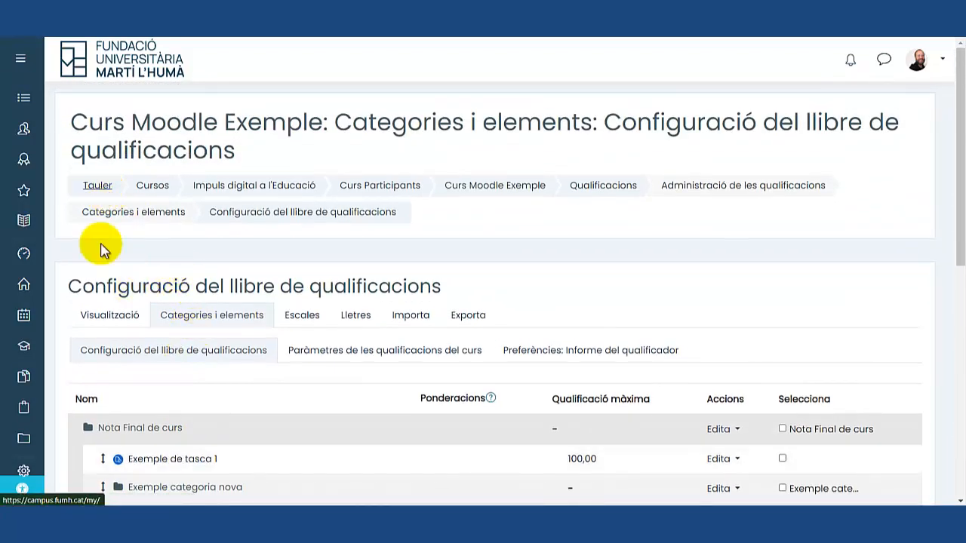
left_click(121, 324)
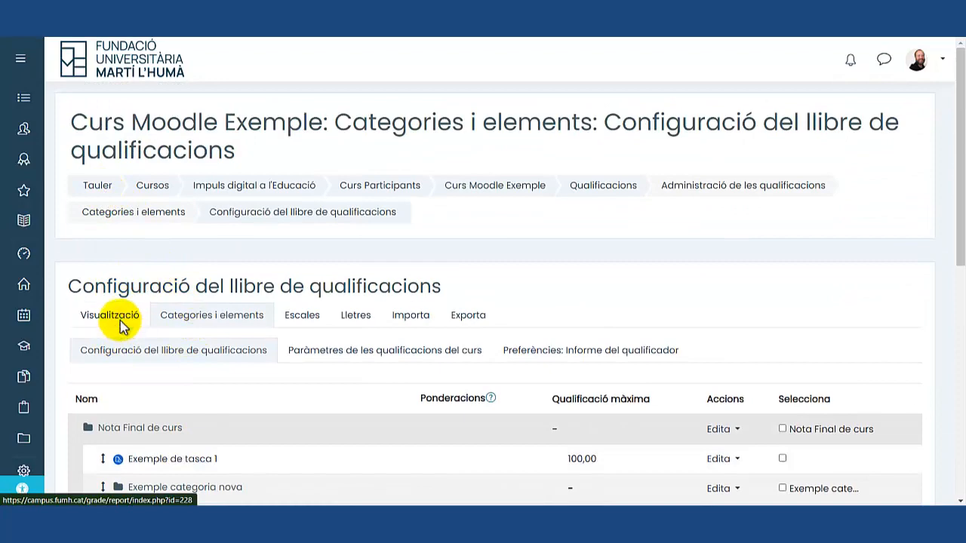
scroll(105, 260, "down", 3)
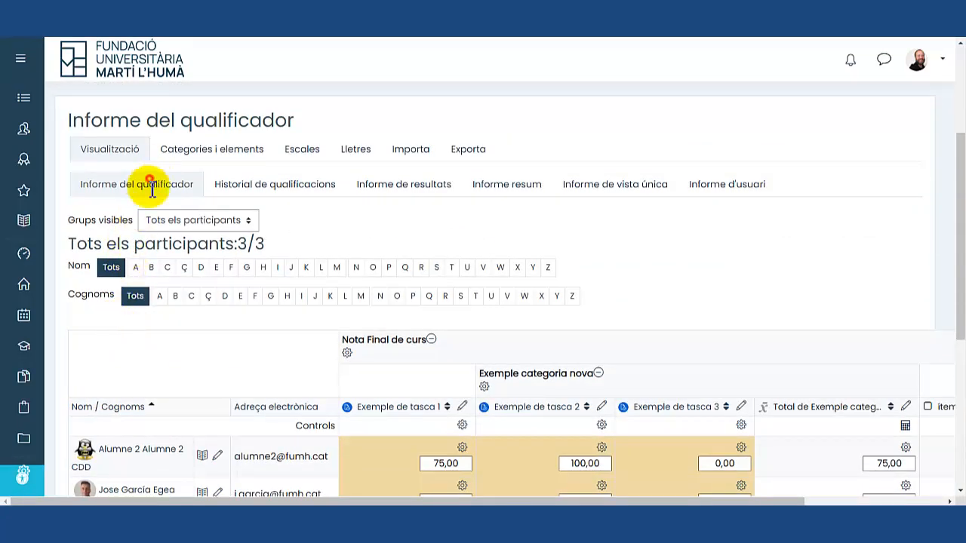
scroll(415, 324, "down", 5)
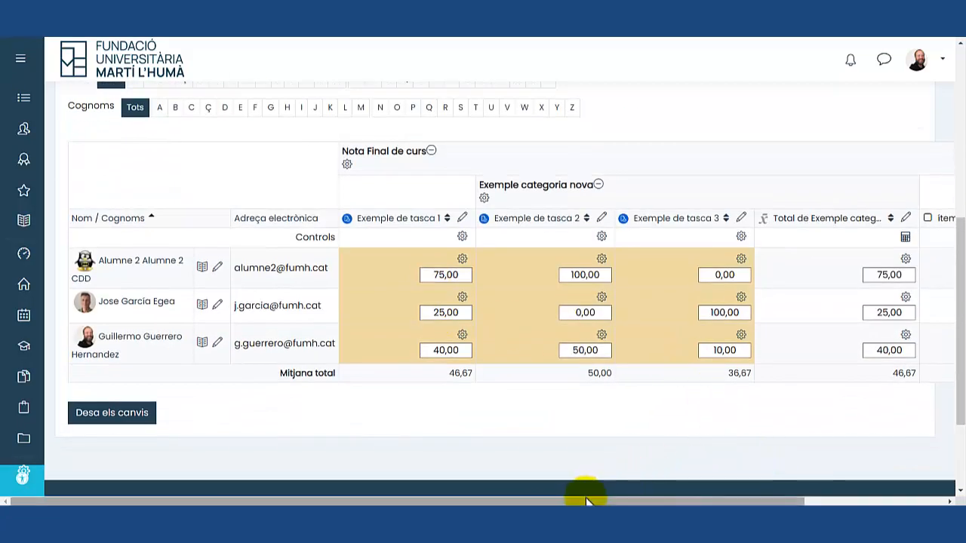
left_click_drag(586, 497, 802, 500)
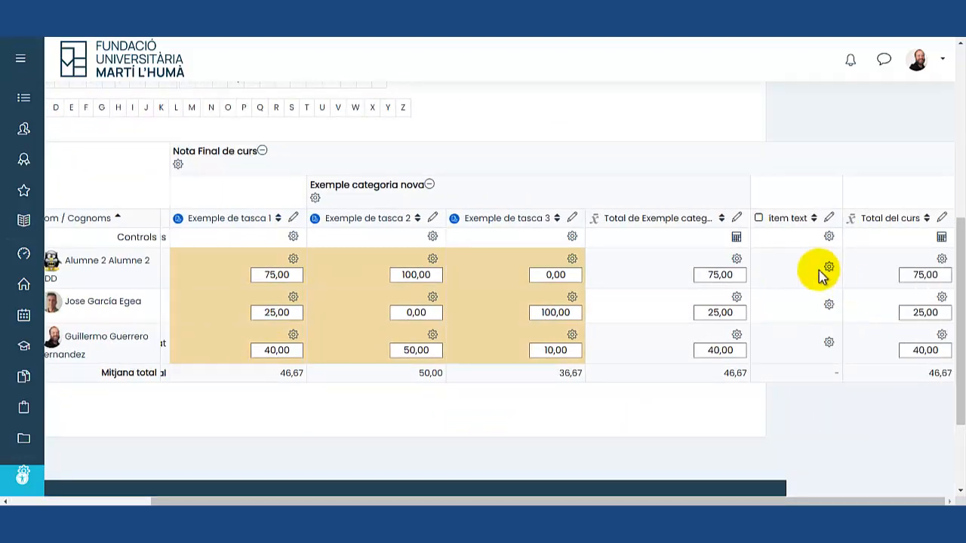
scroll(782, 298, "up", 1)
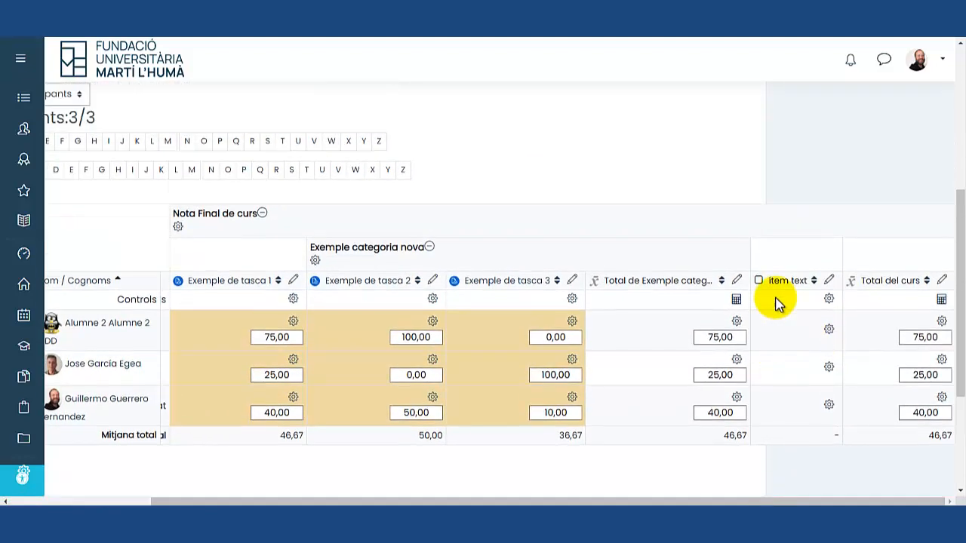
scroll(779, 303, "up", 5)
scroll(740, 319, "down", 1)
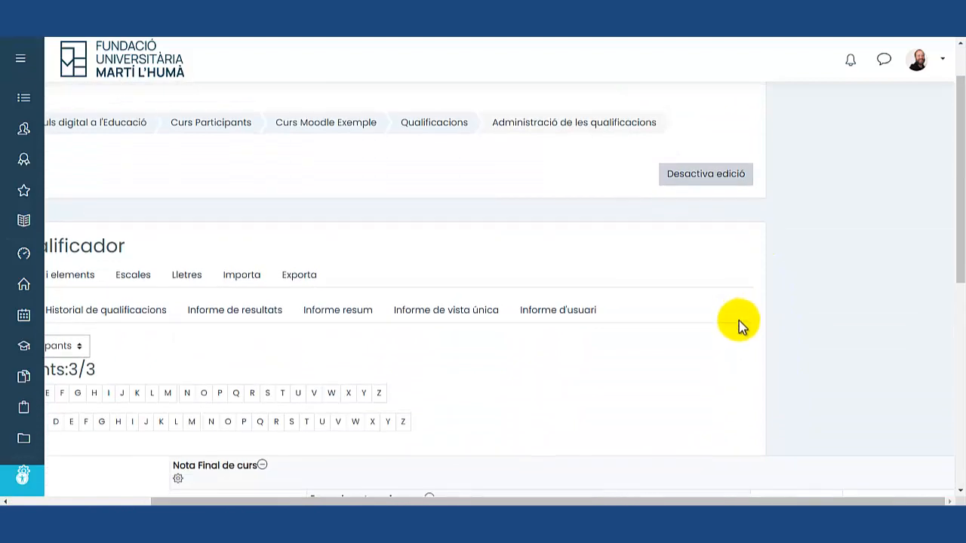
scroll(738, 321, "down", 4)
Step: Enter "informació...." as feedback on the first student's item text grade and save it
left_click(829, 265)
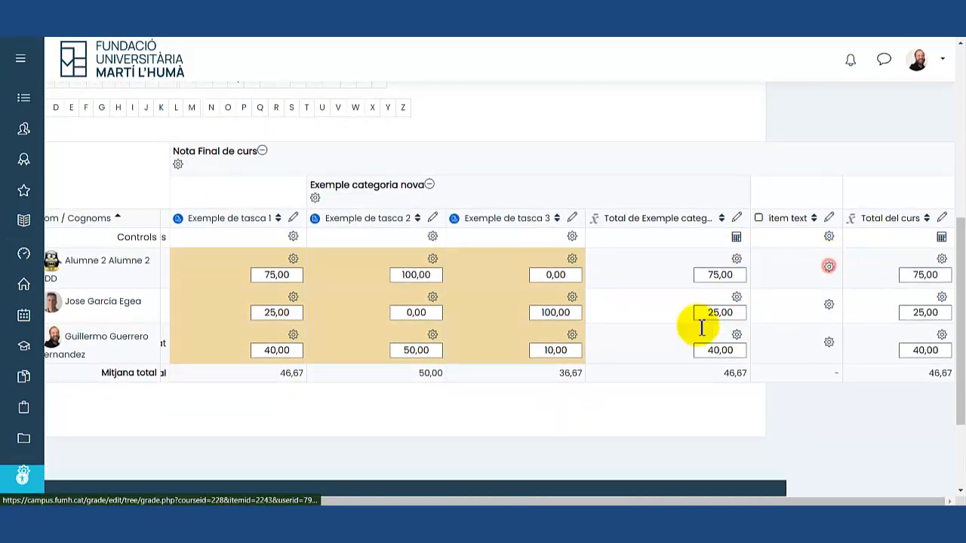
scroll(642, 339, "down", 3)
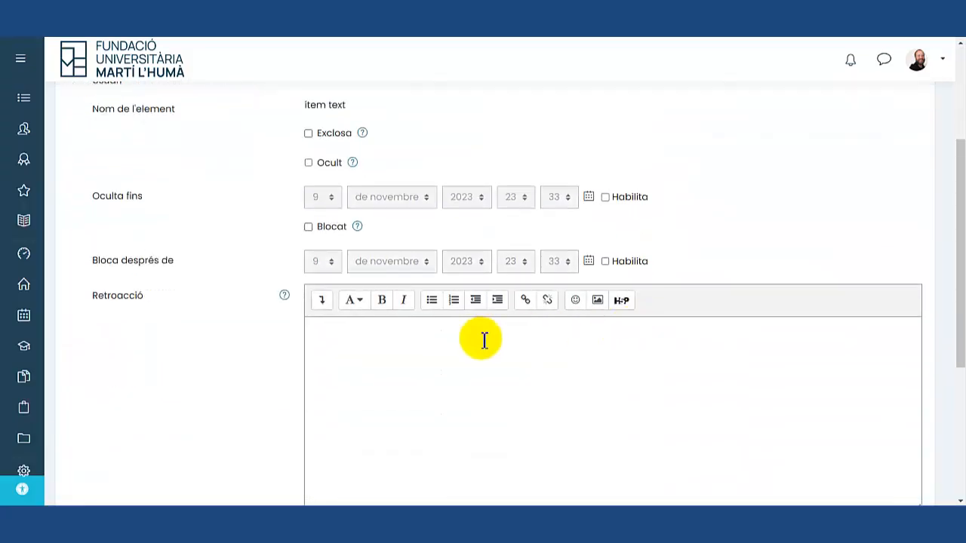
scroll(484, 340, "down", 1)
scroll(410, 334, "up", 2)
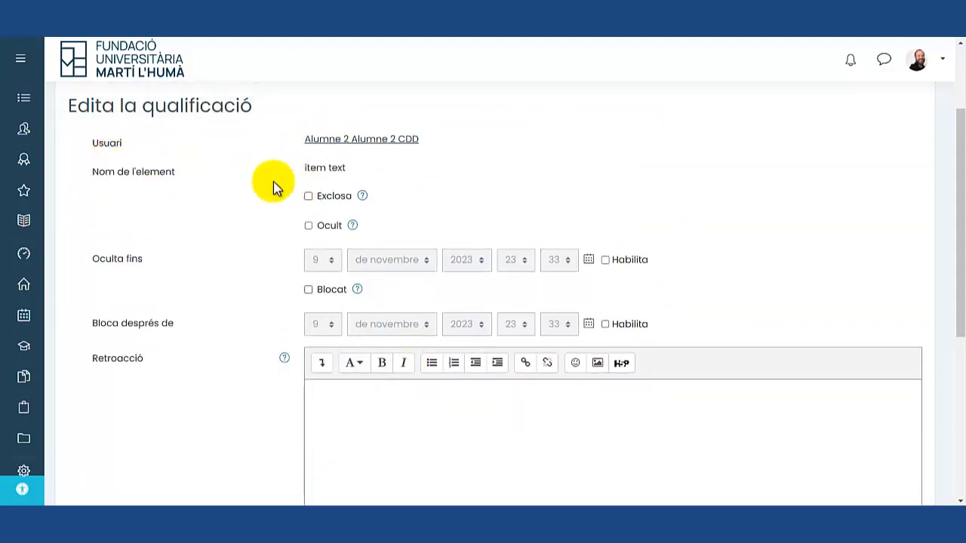
left_click_drag(86, 168, 366, 173)
scroll(386, 347, "down", 1)
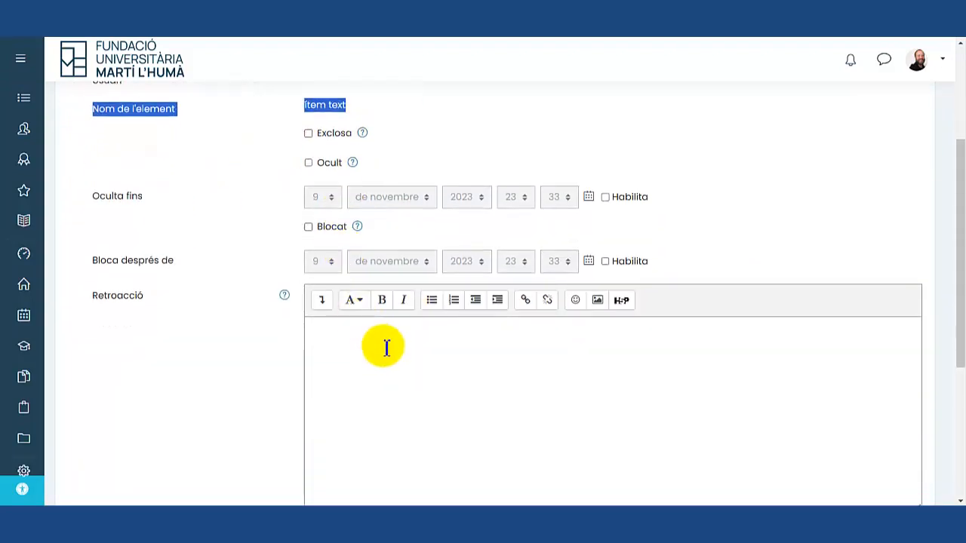
left_click(386, 349)
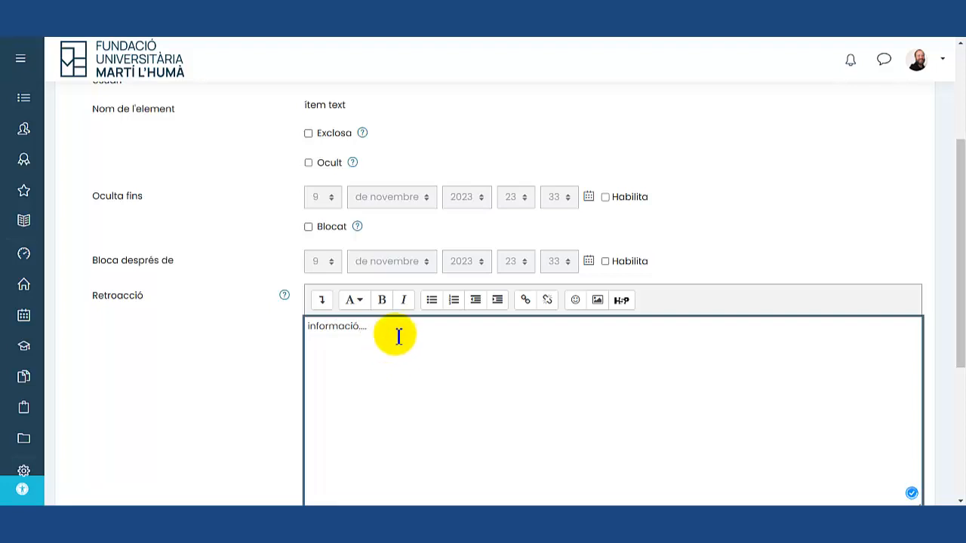
scroll(399, 336, "down", 5)
left_click(366, 269)
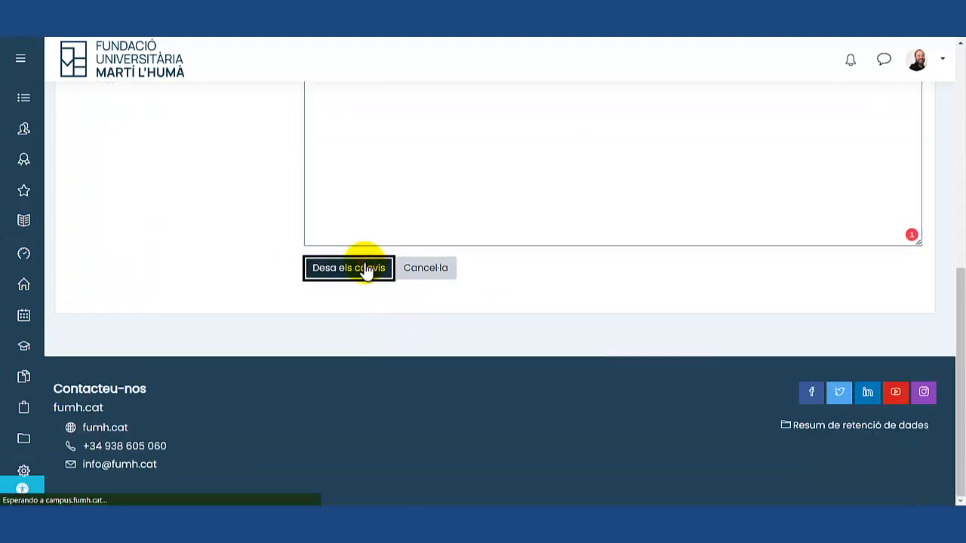
Step: Check the first student's item text entry in the grader report
scroll(689, 280, "down", 6)
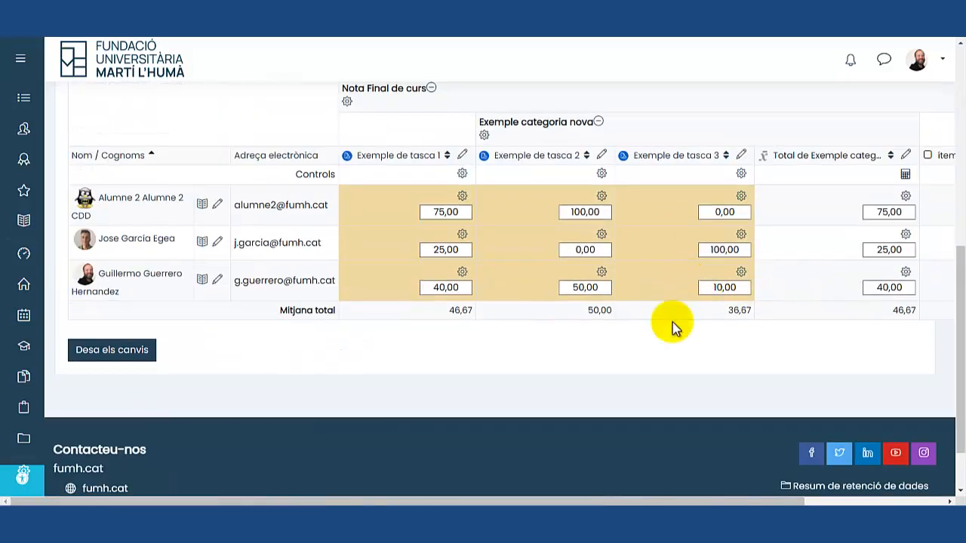
left_click_drag(431, 500, 841, 500)
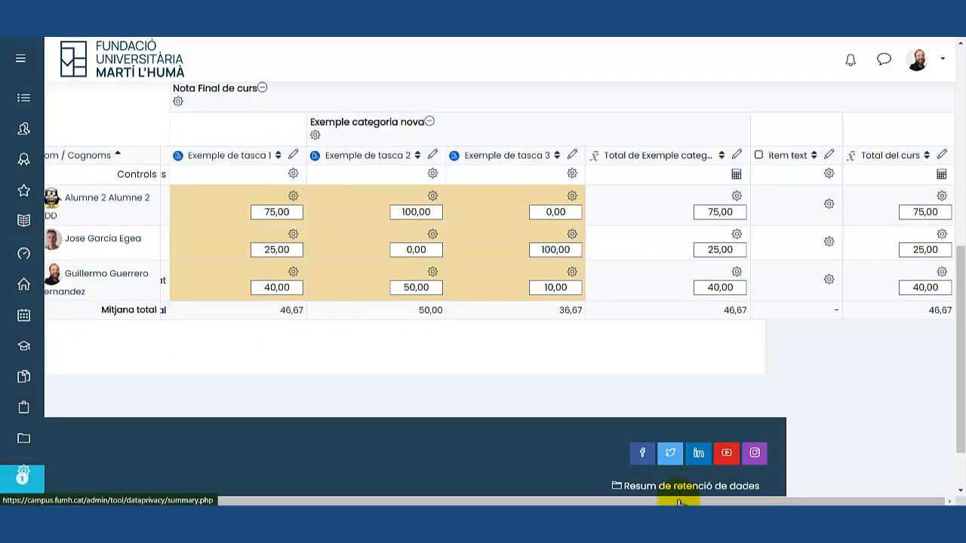
left_click_drag(690, 501, 520, 483)
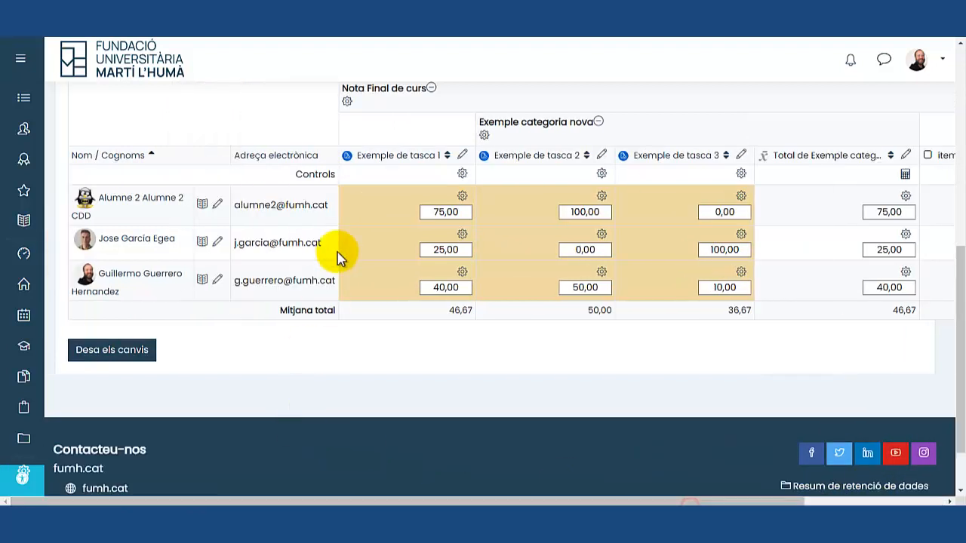
Step: Open the user report and examine the weights, grades and feedback of the listed grade items
scroll(335, 254, "up", 5)
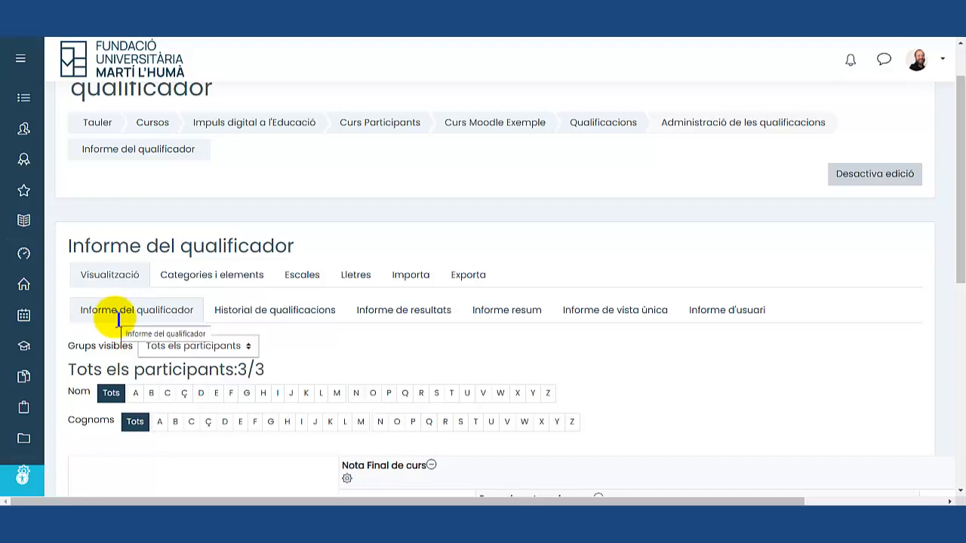
left_click(717, 317)
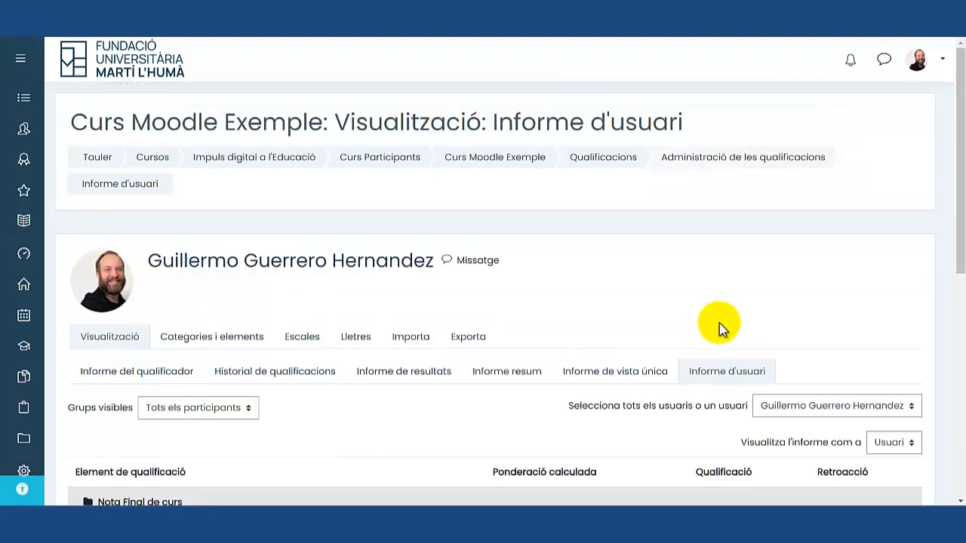
scroll(720, 331, "down", 3)
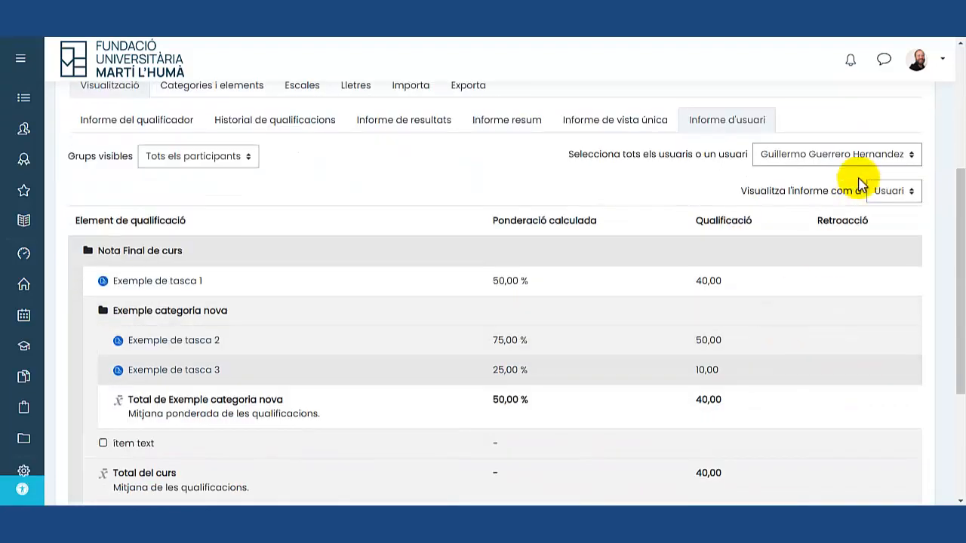
scroll(468, 281, "down", 1)
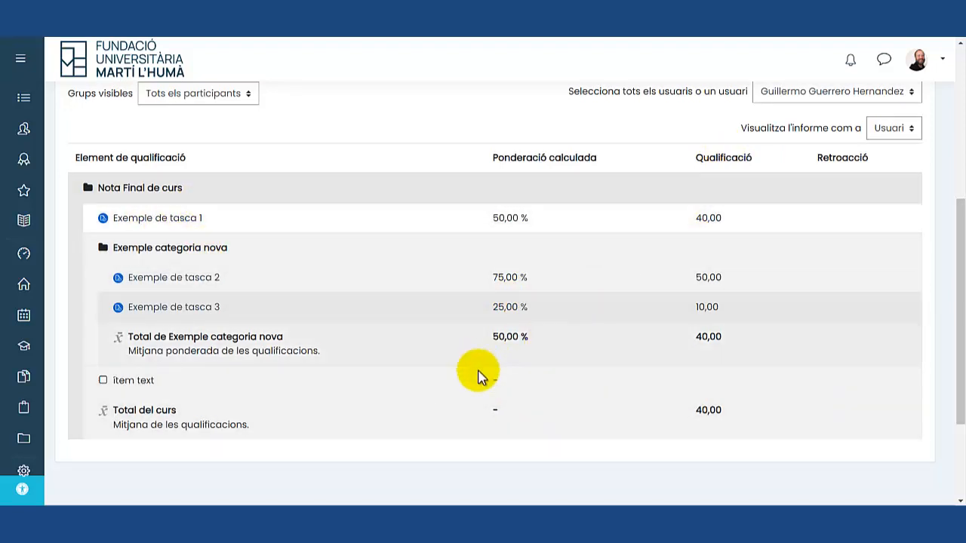
Step: Display the user report of the first listed student and check the feedback on the item text entry
left_click(818, 95)
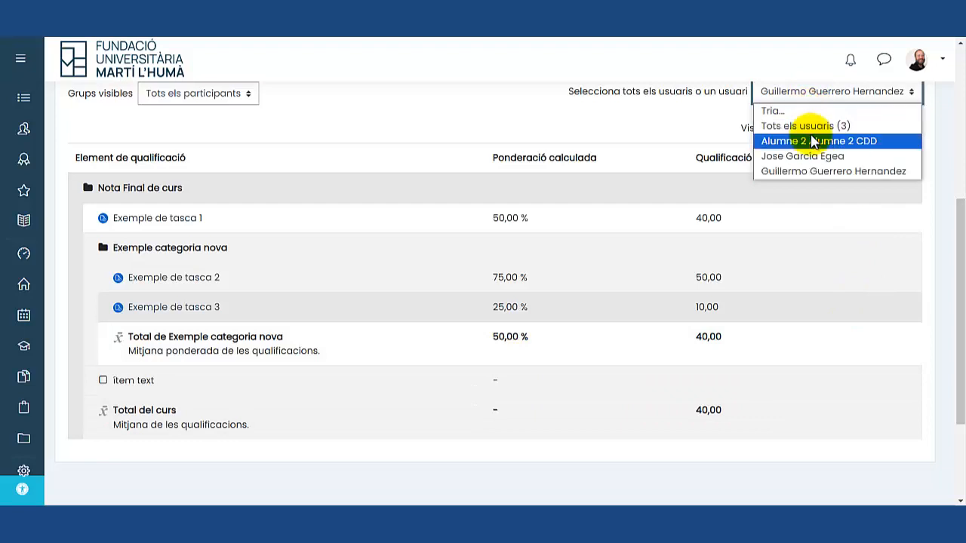
left_click(815, 142)
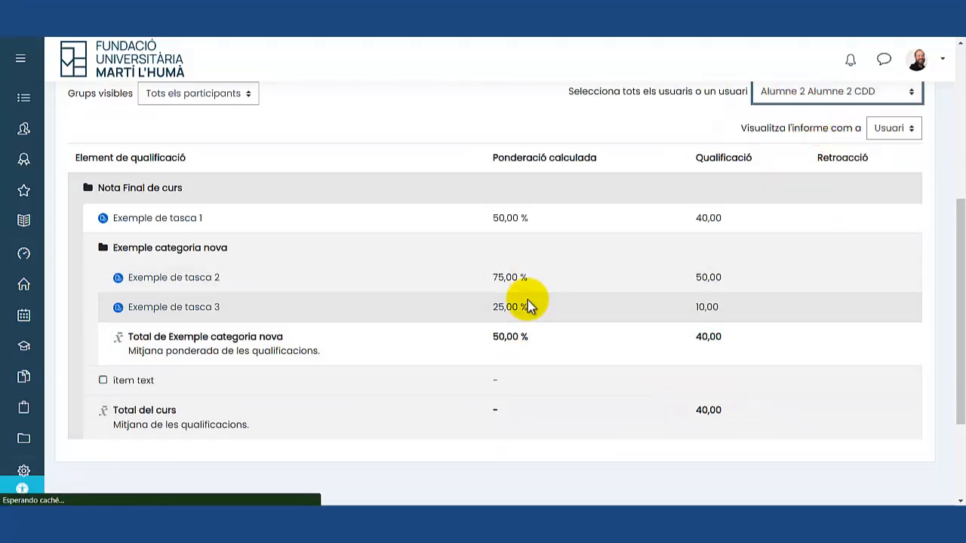
scroll(528, 302, "down", 5)
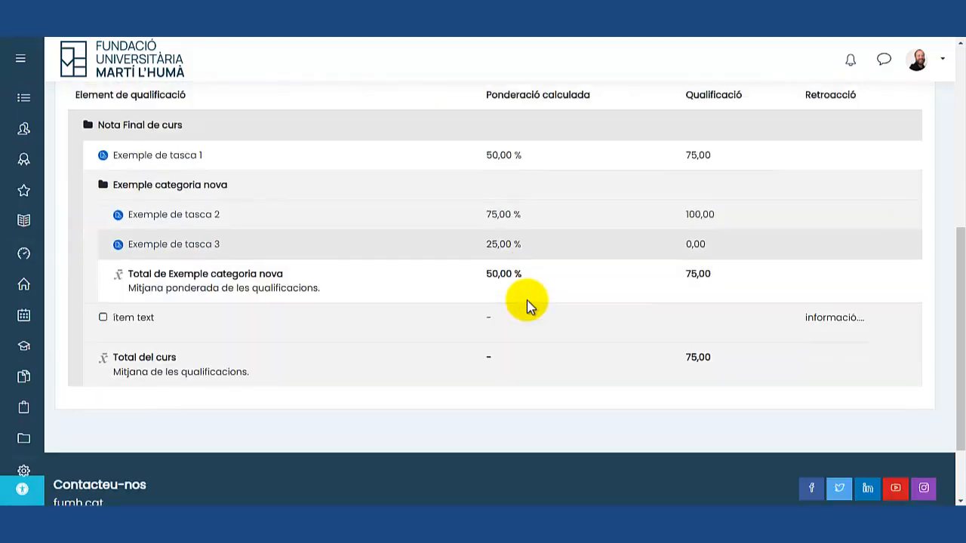
triple_click(830, 303)
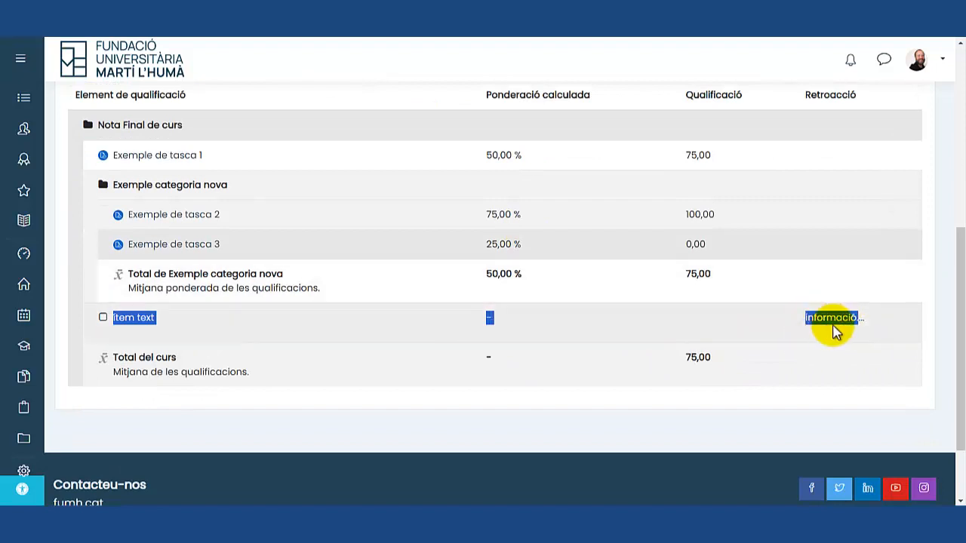
left_click_drag(780, 316, 880, 345)
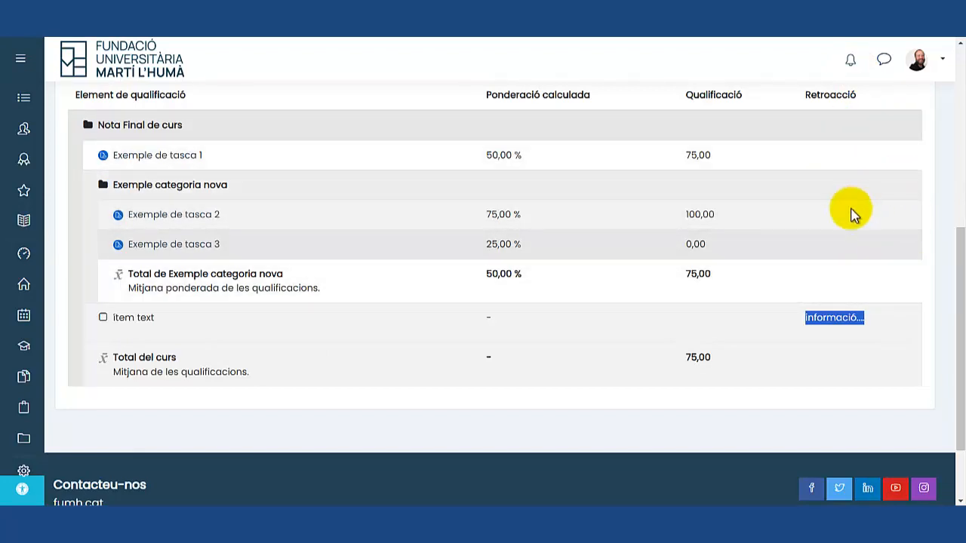
Step: Display the user report for all users (Tots els usuaris) and examine each student's grades, weights and feedback
scroll(843, 236, "up", 1)
scroll(844, 230, "up", 3)
left_click(862, 156)
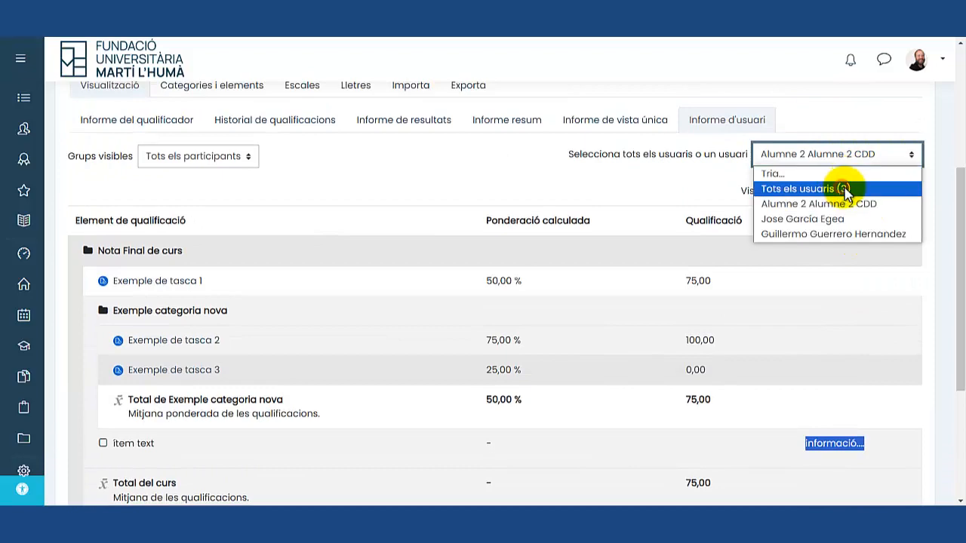
left_click(843, 189)
scroll(536, 202, "down", 3)
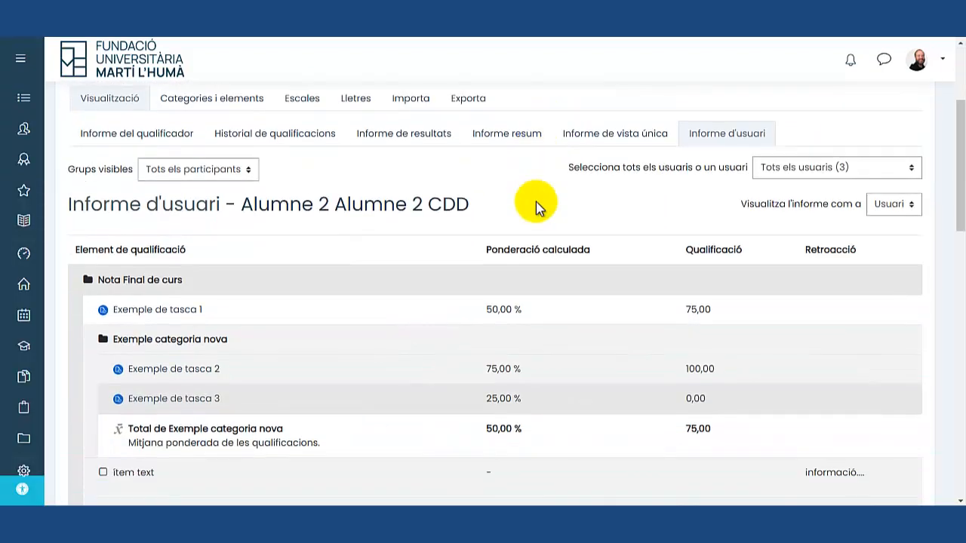
scroll(642, 226, "down", 2)
scroll(355, 157, "down", 5)
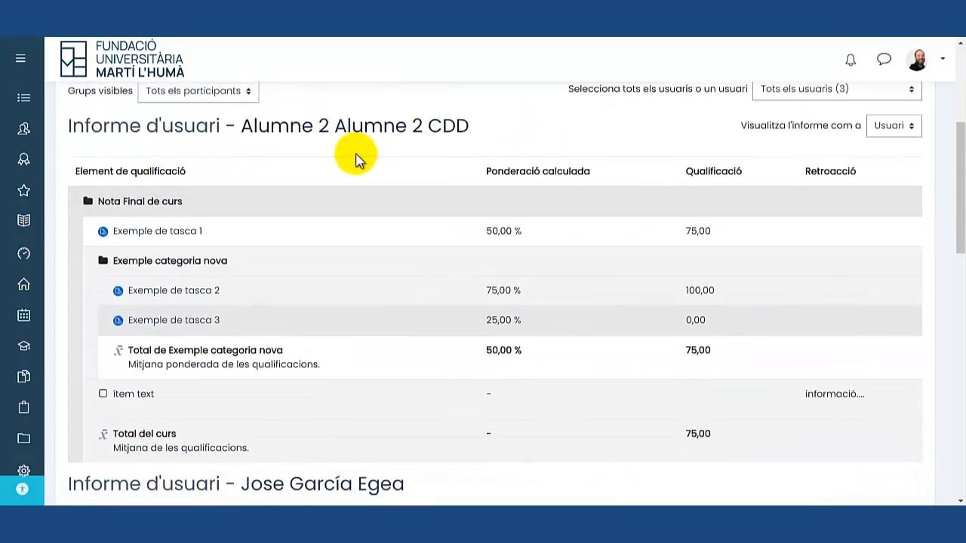
scroll(440, 201, "down", 2)
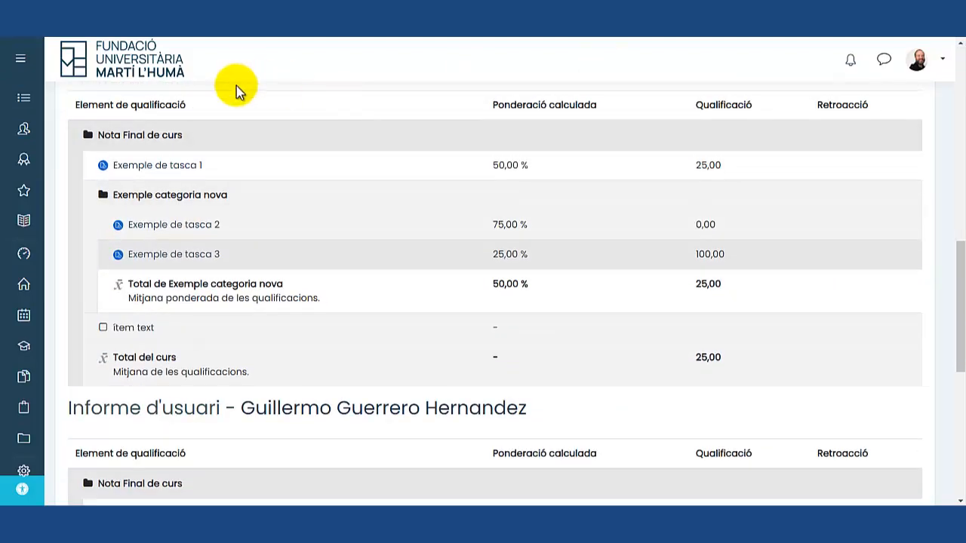
scroll(384, 182, "up", 1)
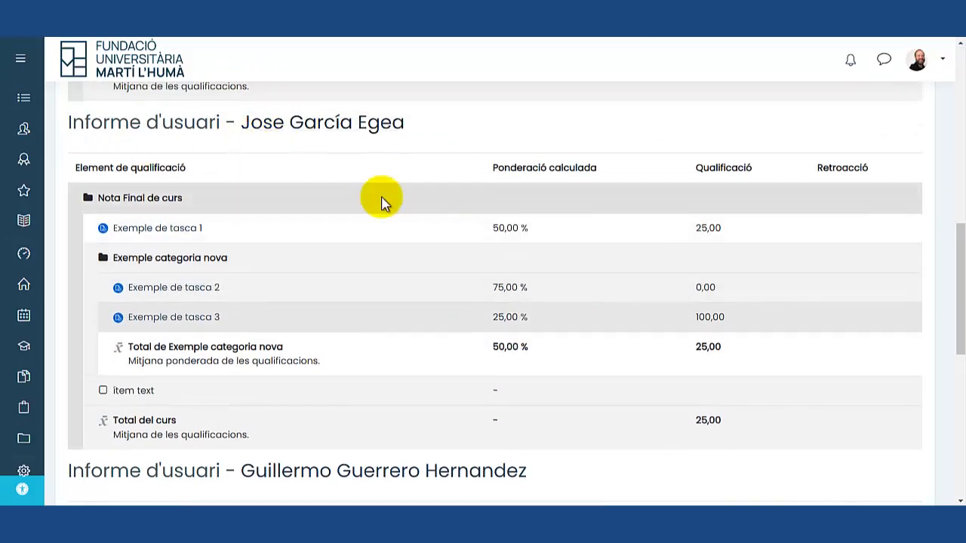
scroll(403, 309, "down", 4)
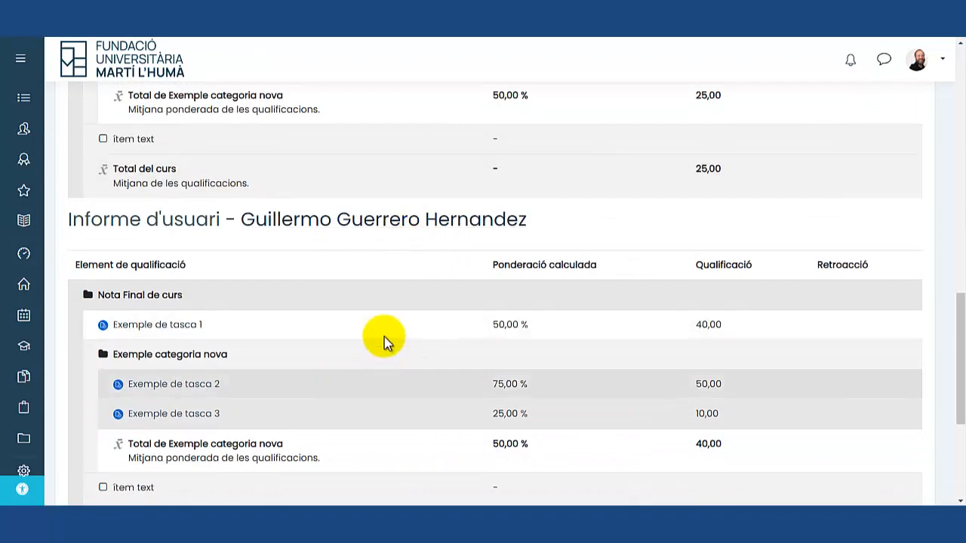
scroll(384, 339, "down", 2)
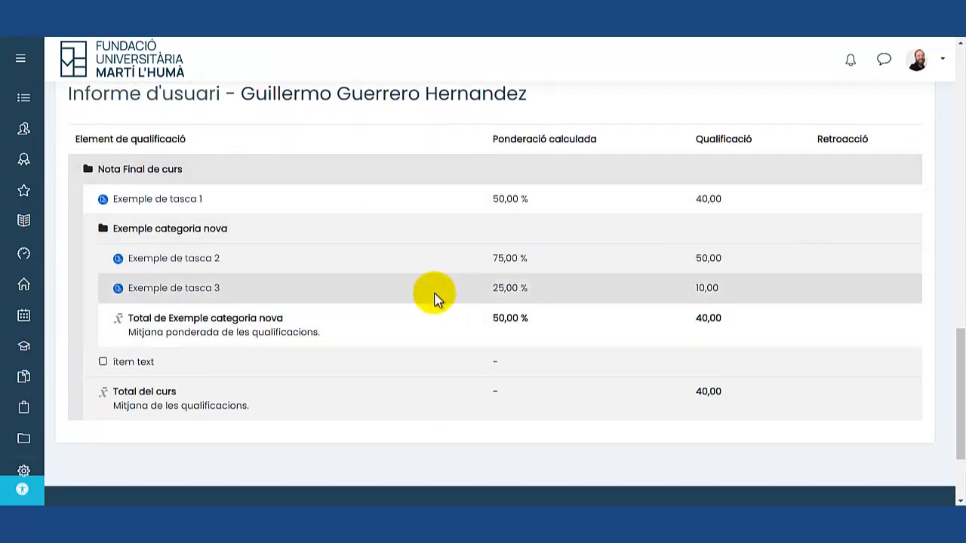
scroll(436, 298, "up", 13)
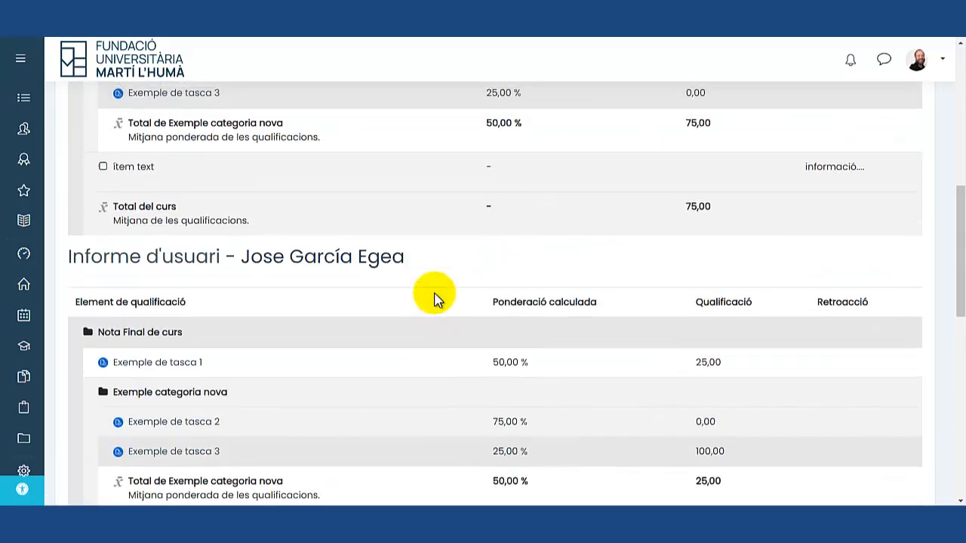
scroll(435, 298, "up", 3)
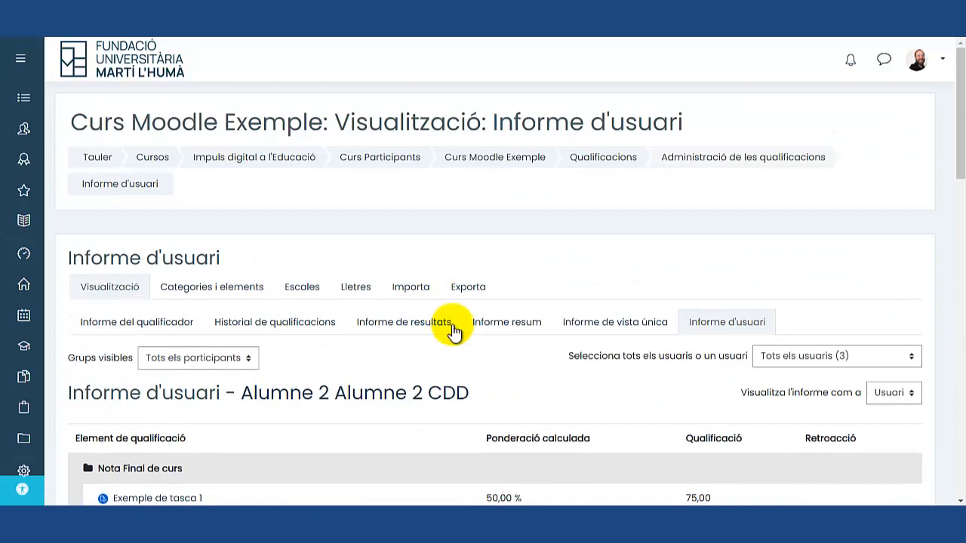
Step: Return to the grader report, save its changes and turn editing off
left_click(125, 325)
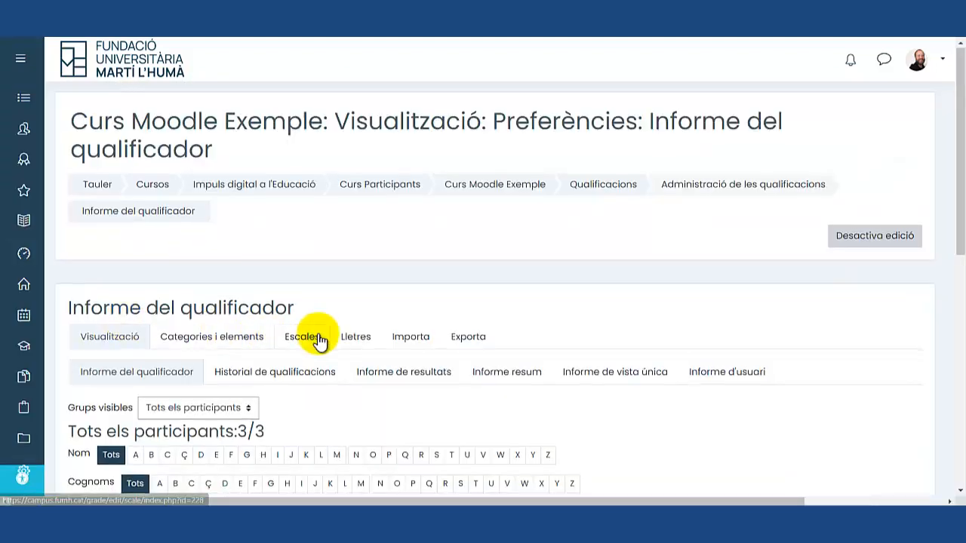
scroll(316, 339, "down", 5)
scroll(237, 330, "down", 3)
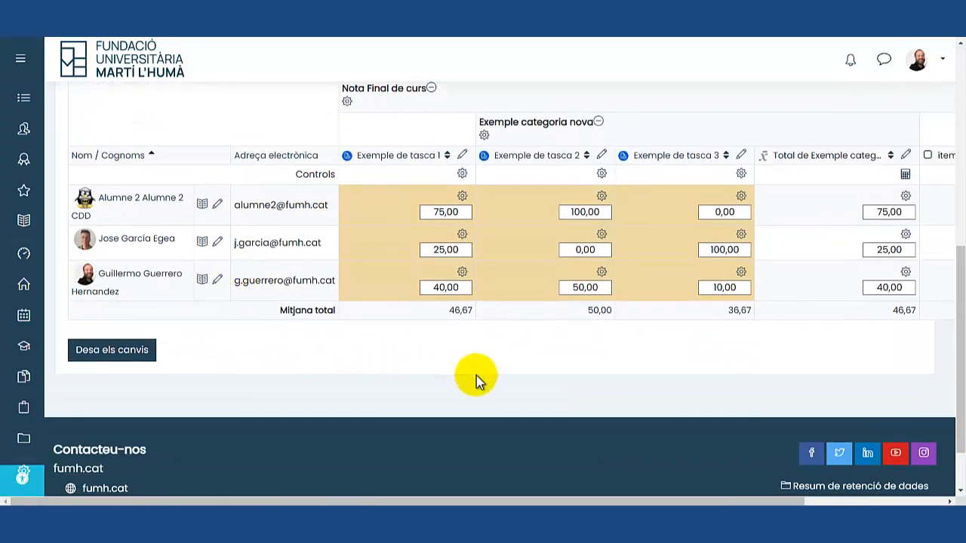
left_click(133, 359)
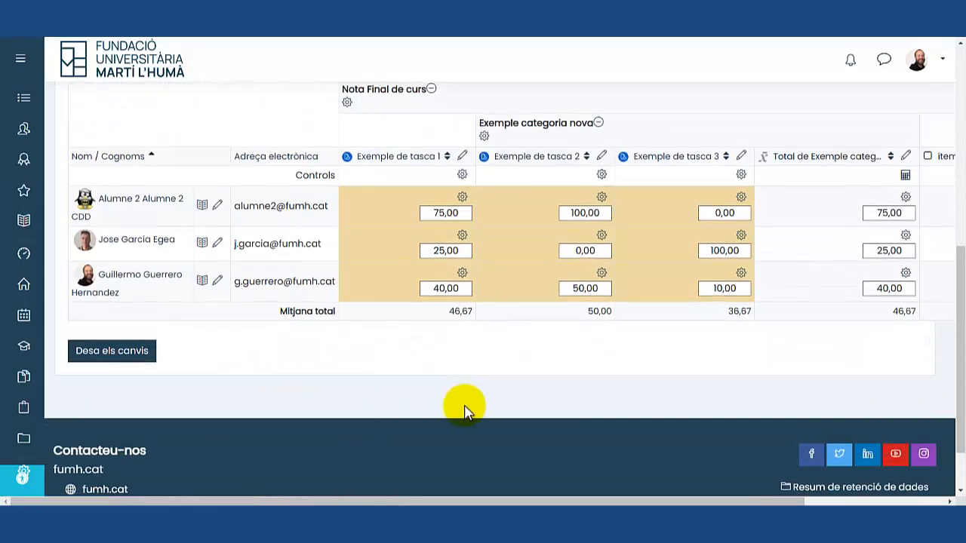
scroll(463, 409, "up", 5)
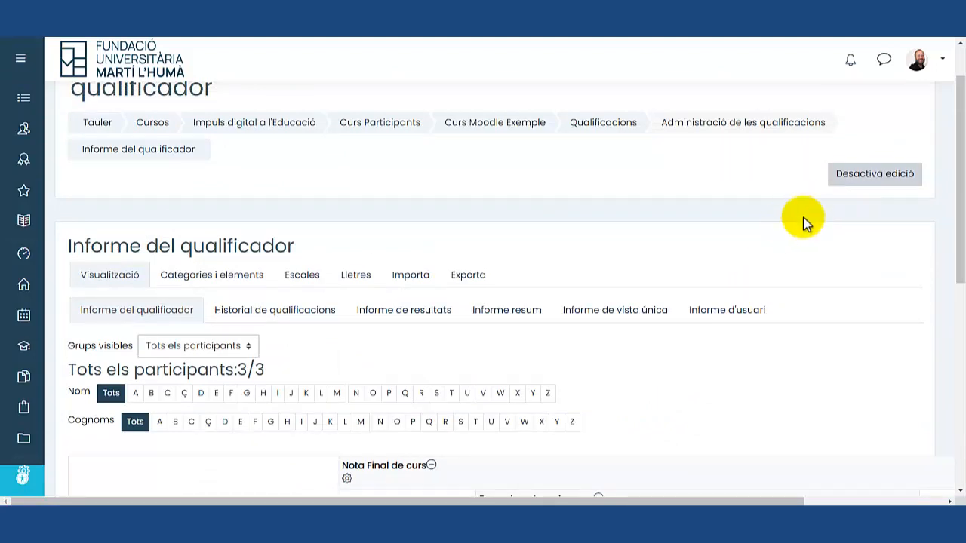
left_click(872, 175)
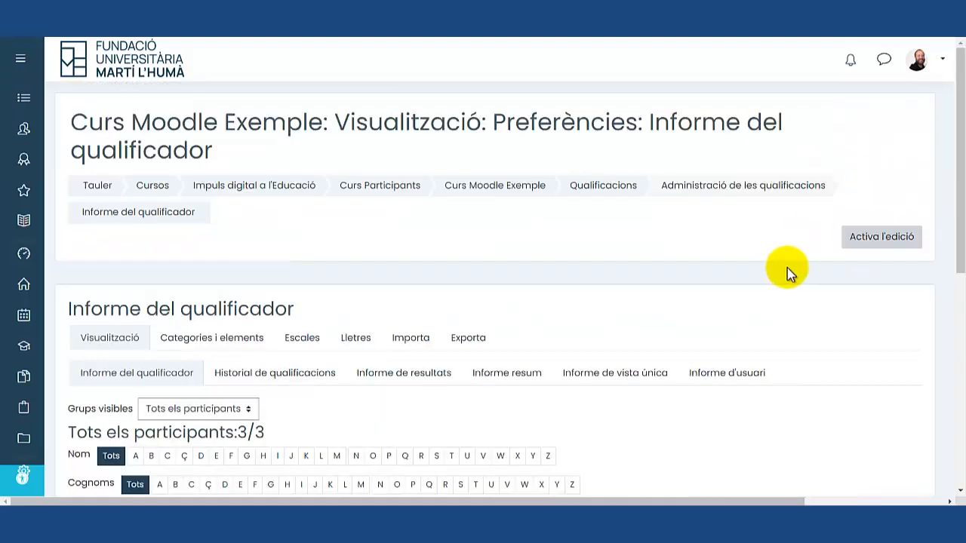
Step: Examine the students' grades in the grader report across all columns, including item text and the course total
scroll(784, 268, "down", 6)
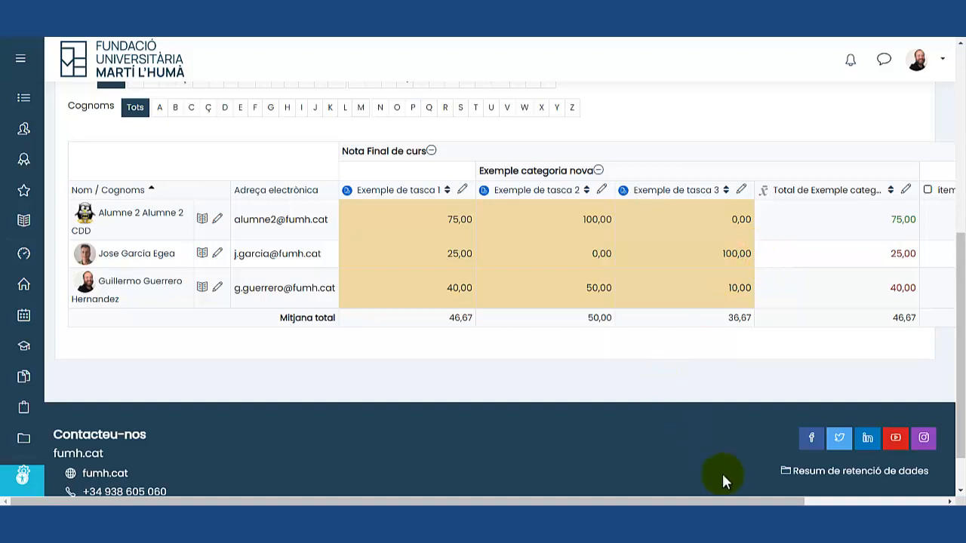
left_click_drag(636, 502, 799, 502)
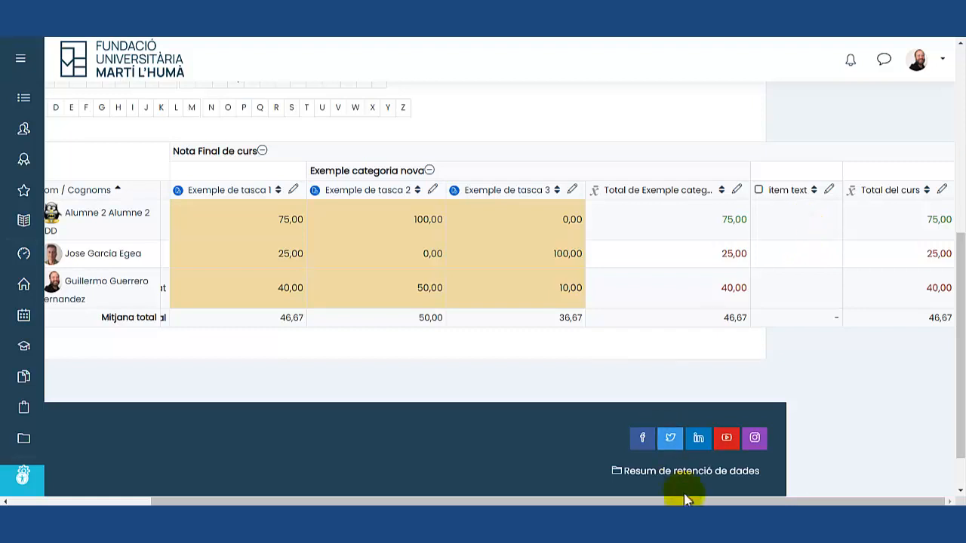
left_click_drag(686, 498, 511, 501)
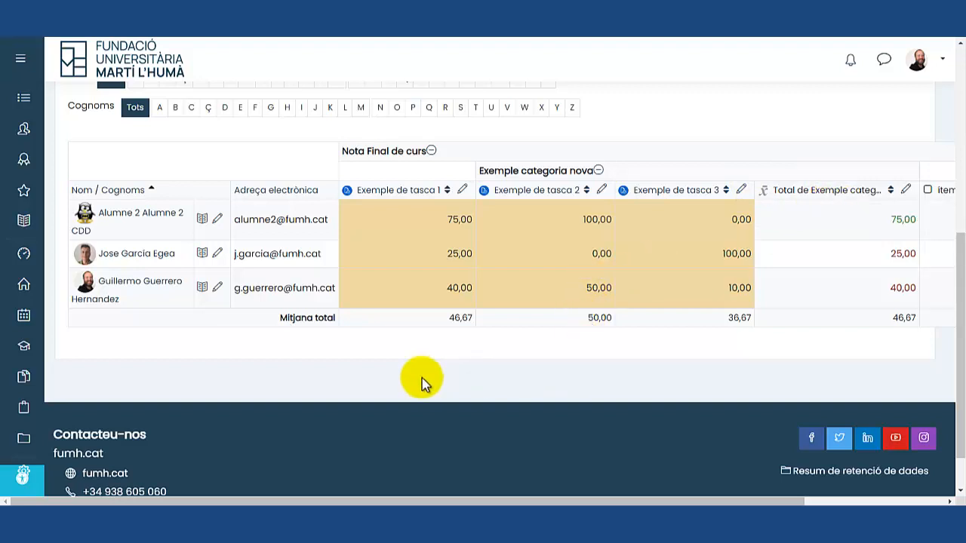
scroll(422, 381, "up", 2)
scroll(422, 378, "up", 2)
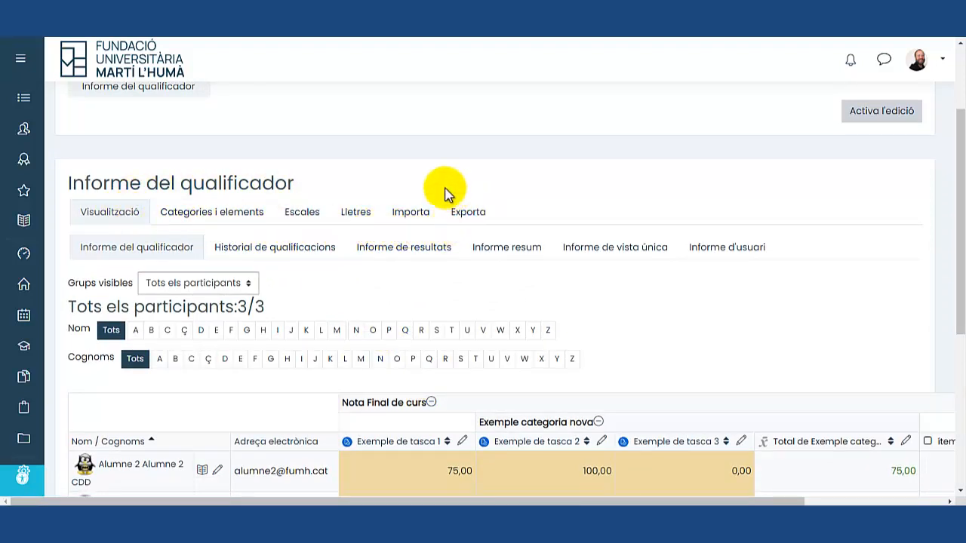
Step: Open the gradebook export and choose the Excel spreadsheet format (Full de càlcul Excel)
left_click(475, 217)
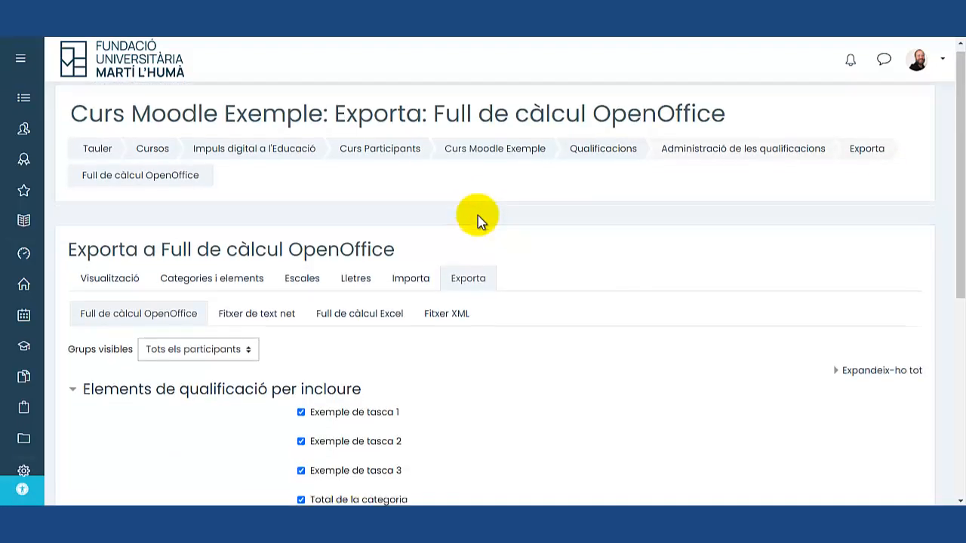
scroll(397, 343, "down", 1)
scroll(397, 343, "down", 2)
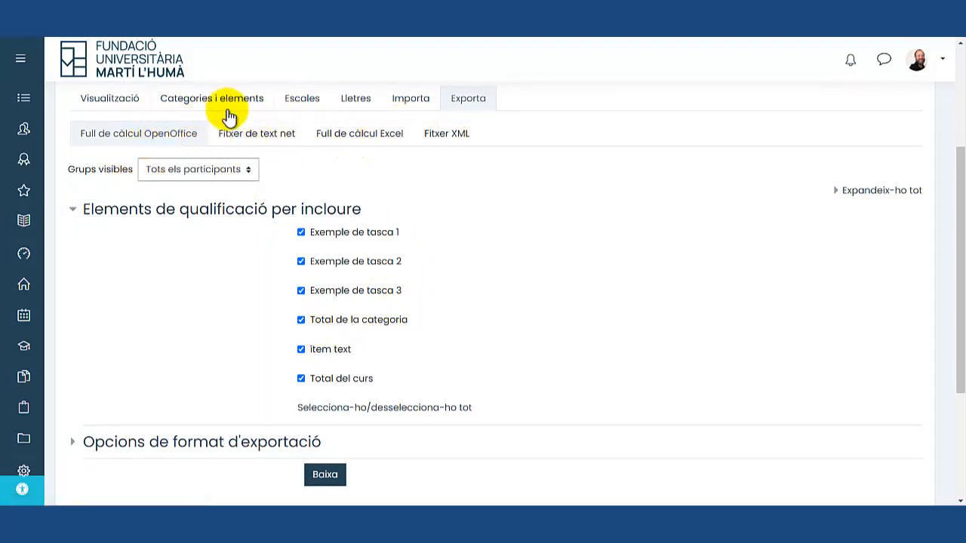
left_click(356, 142)
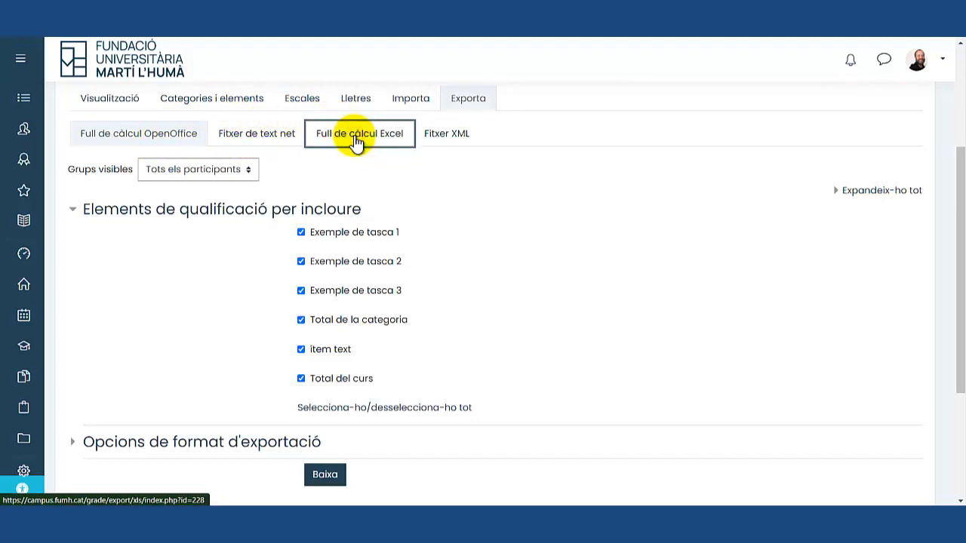
Step: Choose Tots els participants as the visible group for the Excel export and review the grade items to include
scroll(408, 309, "down", 2)
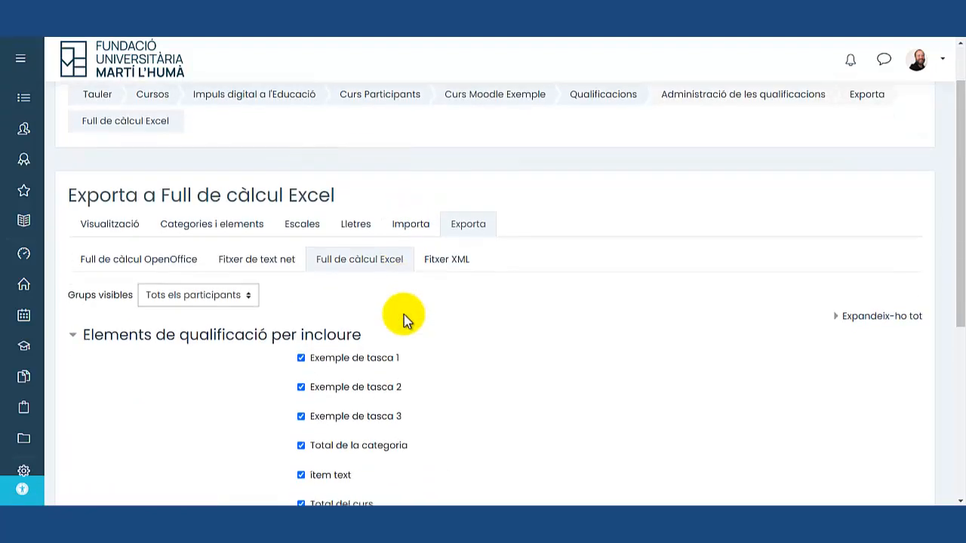
scroll(403, 315, "down", 3)
left_click(162, 169)
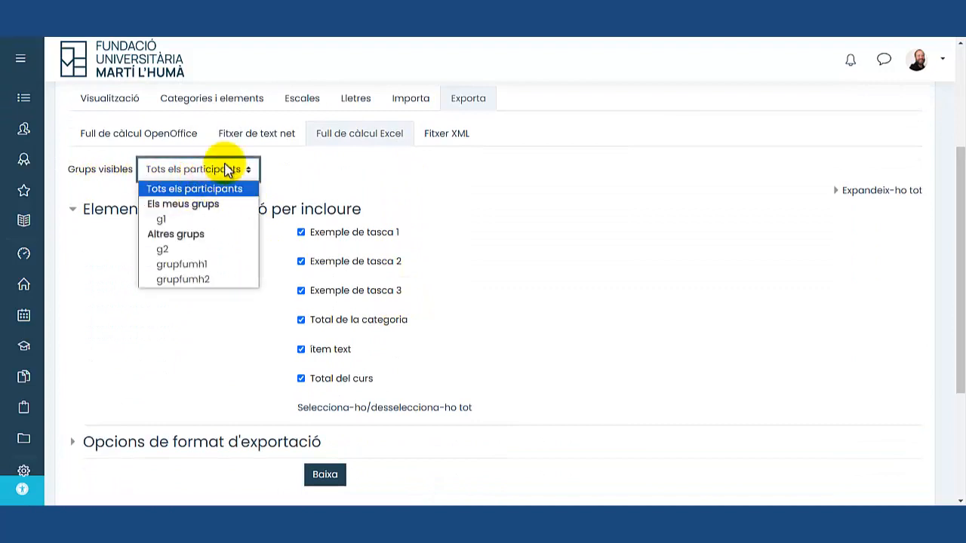
left_click(222, 189)
scroll(294, 166, "down", 2)
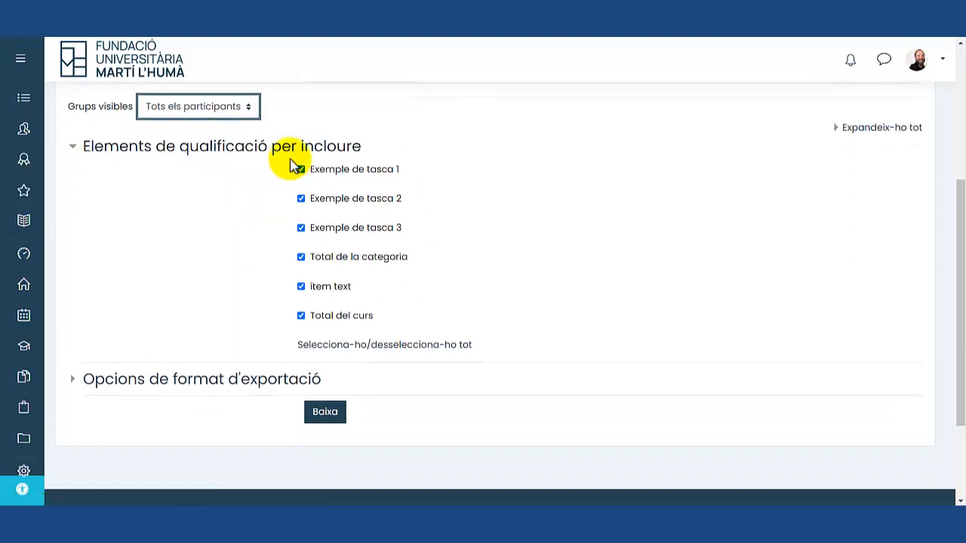
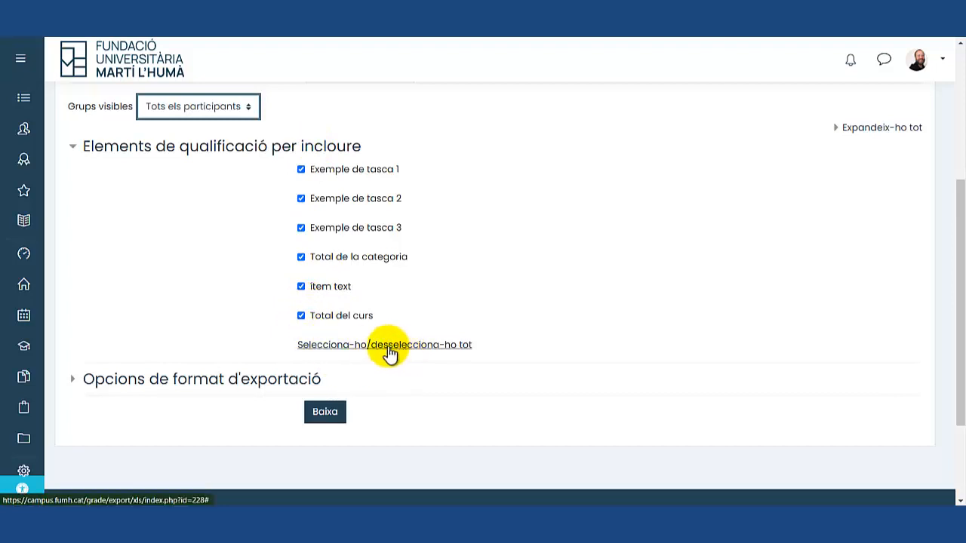
Step: Expand the export format options, review them, and download the grades as an Excel file
left_click(74, 385)
scroll(160, 364, "down", 3)
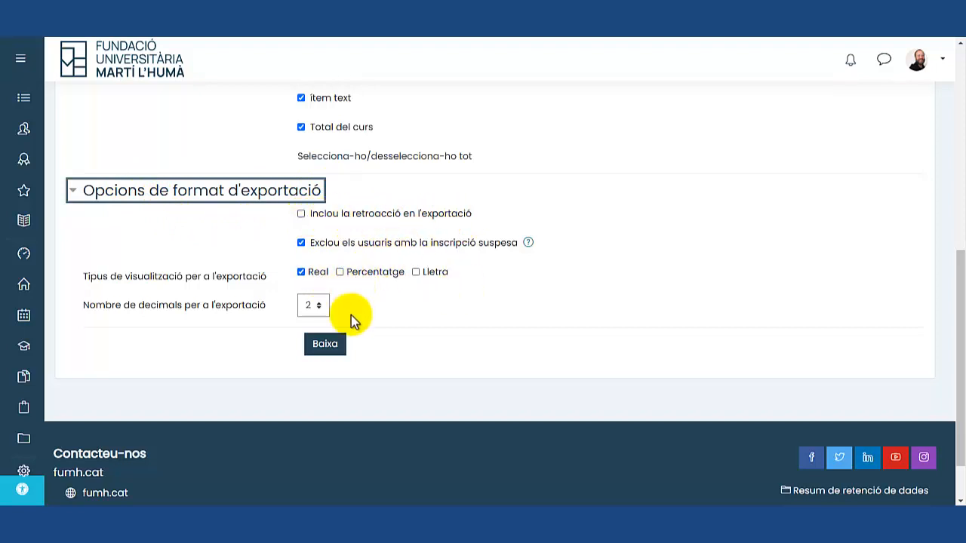
scroll(367, 265, "up", 3)
scroll(367, 319, "down", 3)
left_click(327, 347)
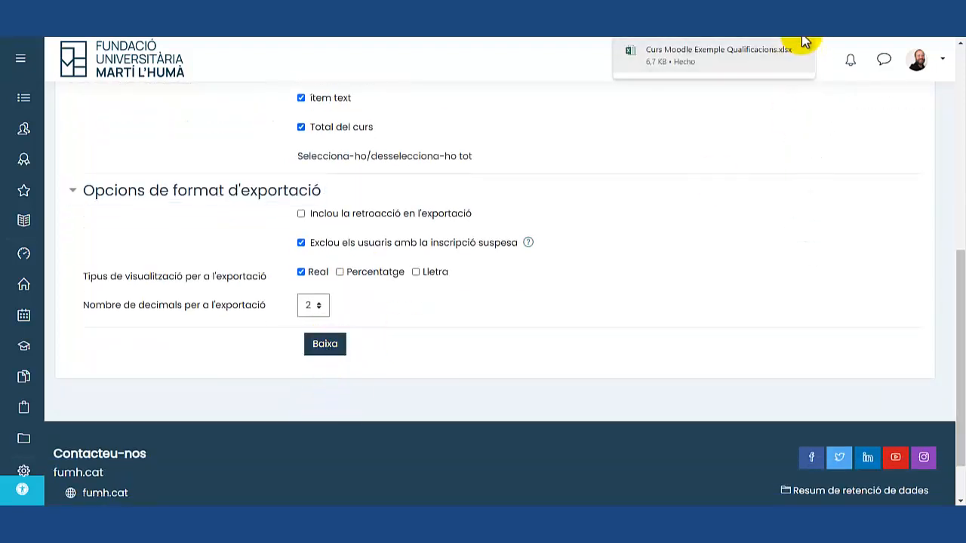
Step: Open the downloaded Curs Moodle Exemple Qualificacions.xlsx in Excel and examine the exported student data and grades
left_click(741, 59)
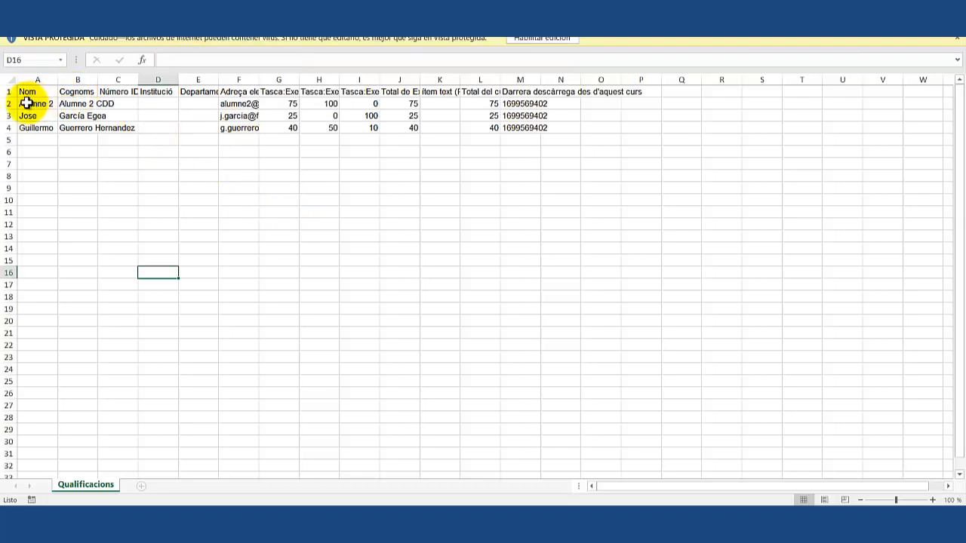
left_click_drag(26, 92, 621, 125)
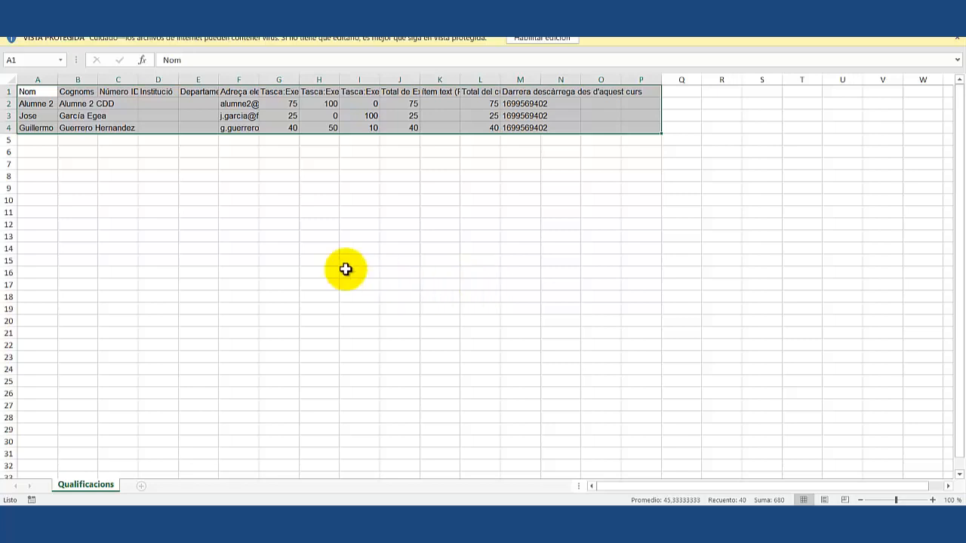
left_click(197, 209)
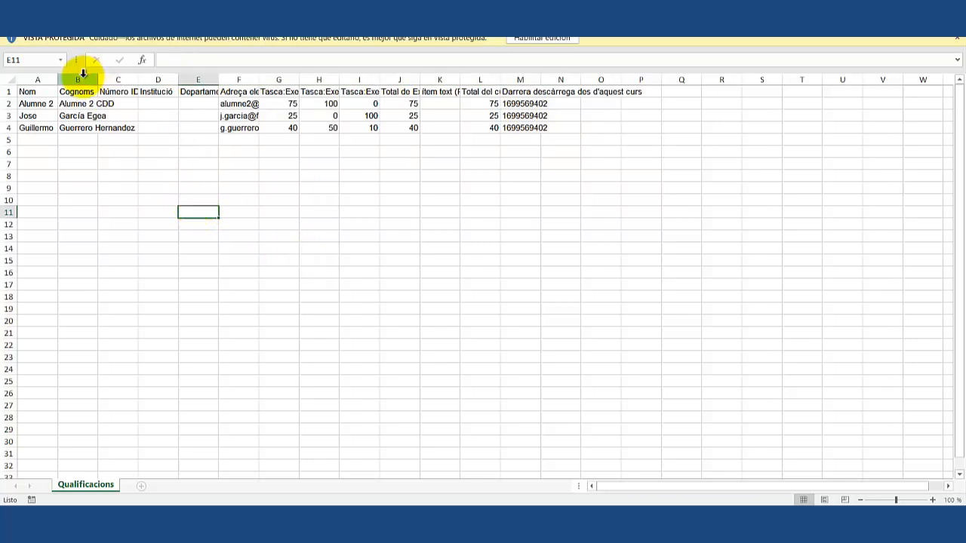
Step: Widen the columns of the Qualificacions sheet from Departament through Total del curs so their headers fit
double_click(219, 79)
double_click(270, 78)
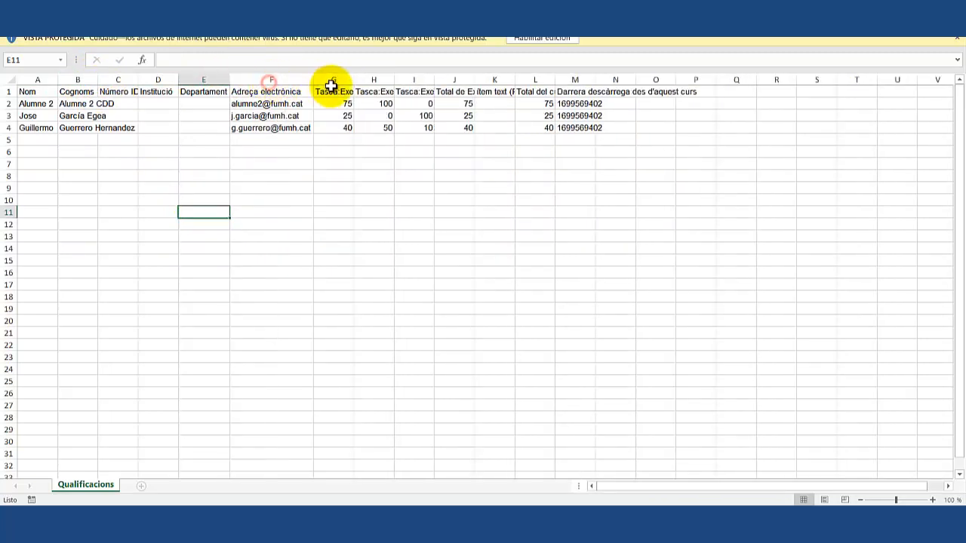
double_click(353, 79)
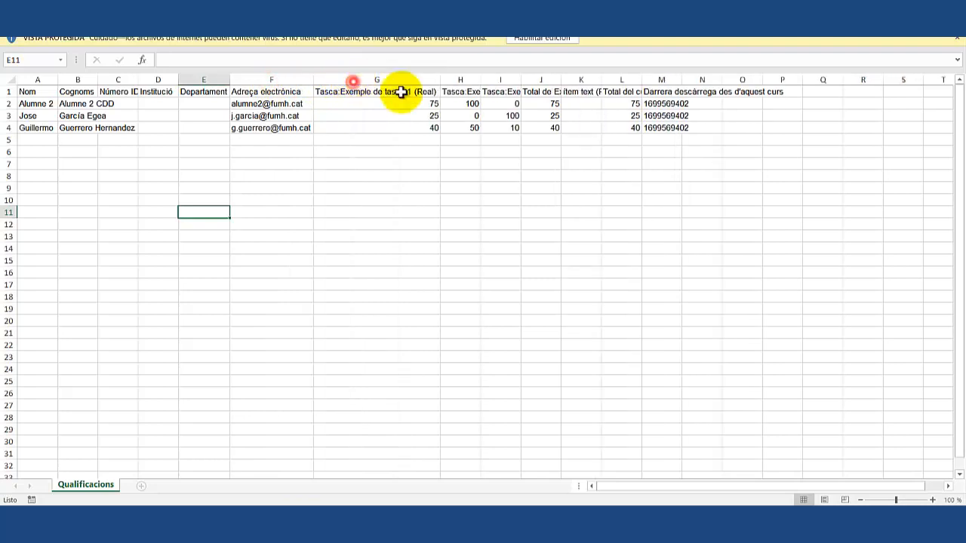
double_click(482, 80)
left_click_drag(399, 79, 868, 45)
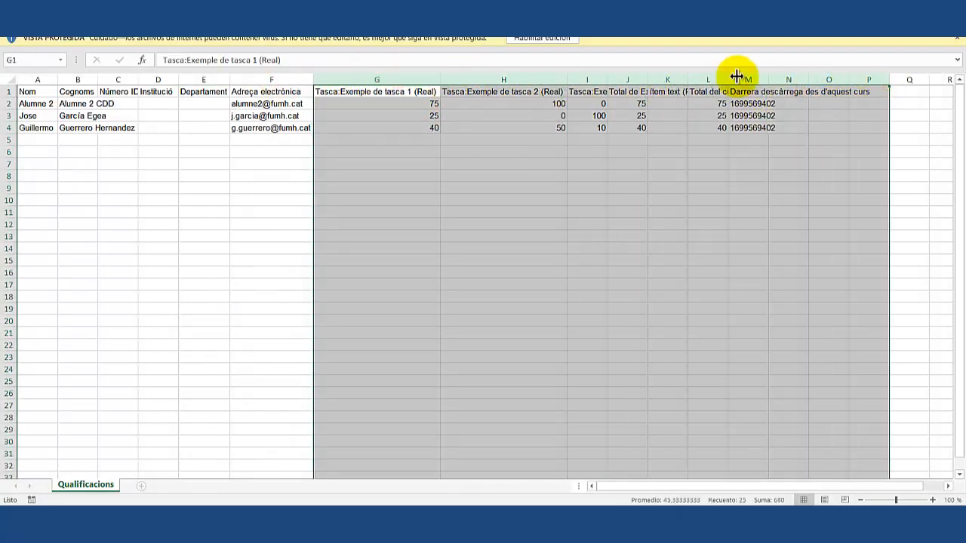
double_click(646, 79)
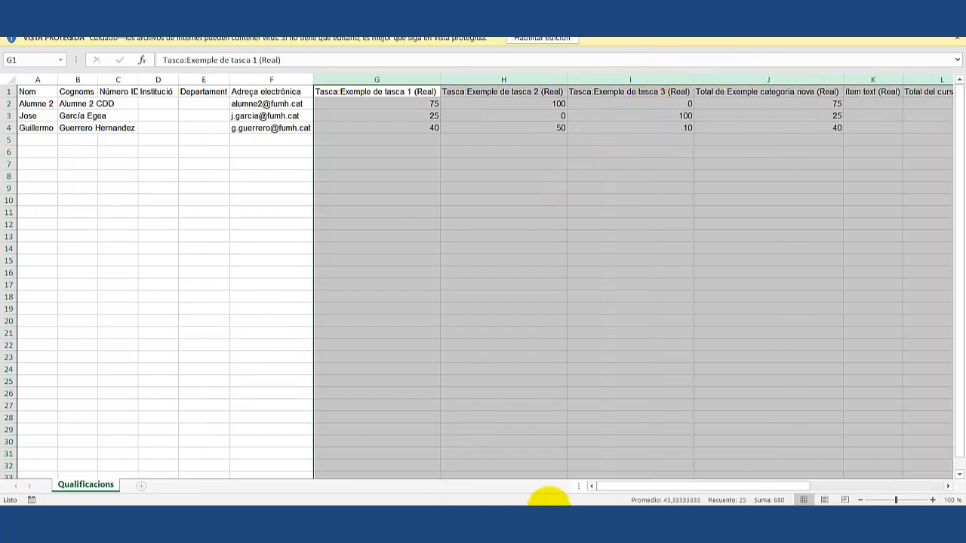
left_click_drag(656, 488, 669, 488)
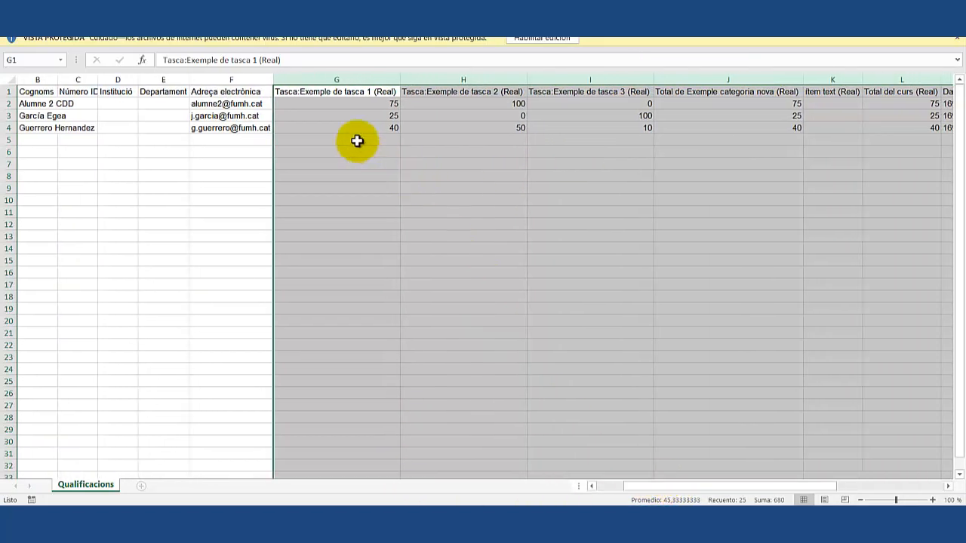
left_click(357, 141)
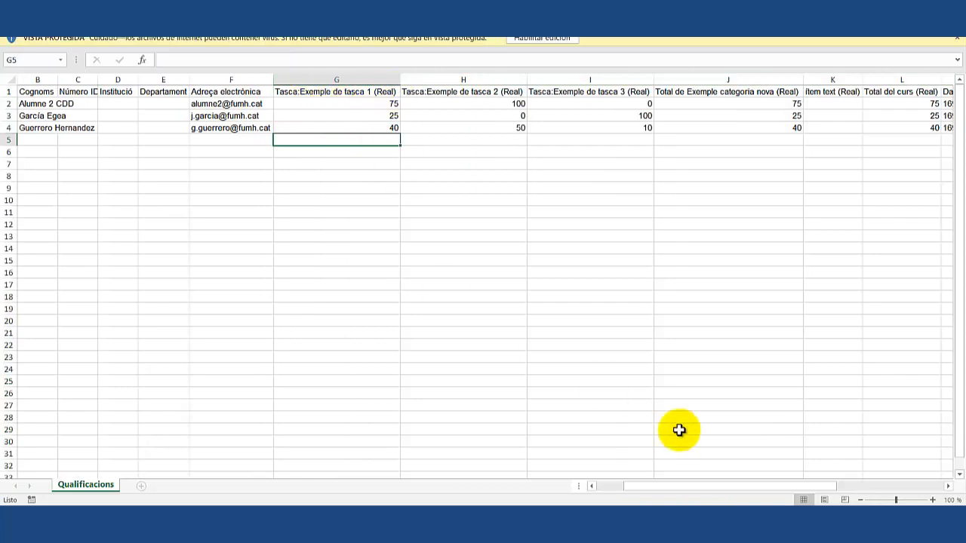
Step: Examine the exported grade columns, comparing Total del curs and Total de Exemple categoria nova with the task columns
left_click_drag(712, 490, 844, 500)
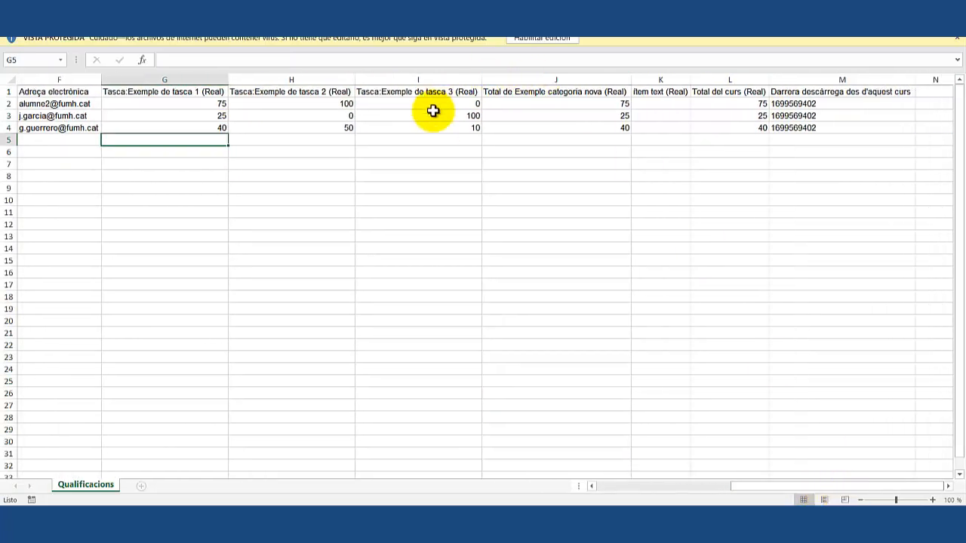
left_click(728, 94)
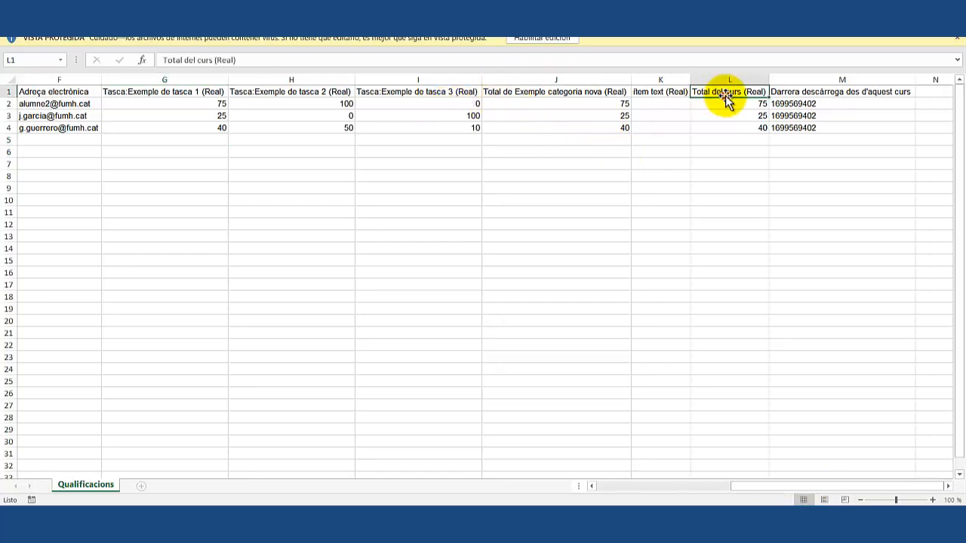
left_click(553, 95)
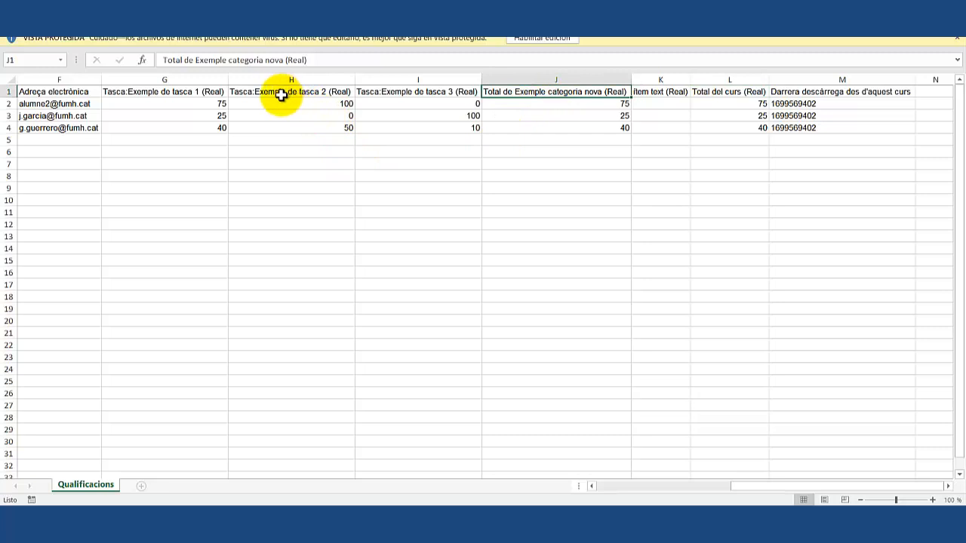
left_click_drag(281, 93, 546, 101)
left_click(508, 148)
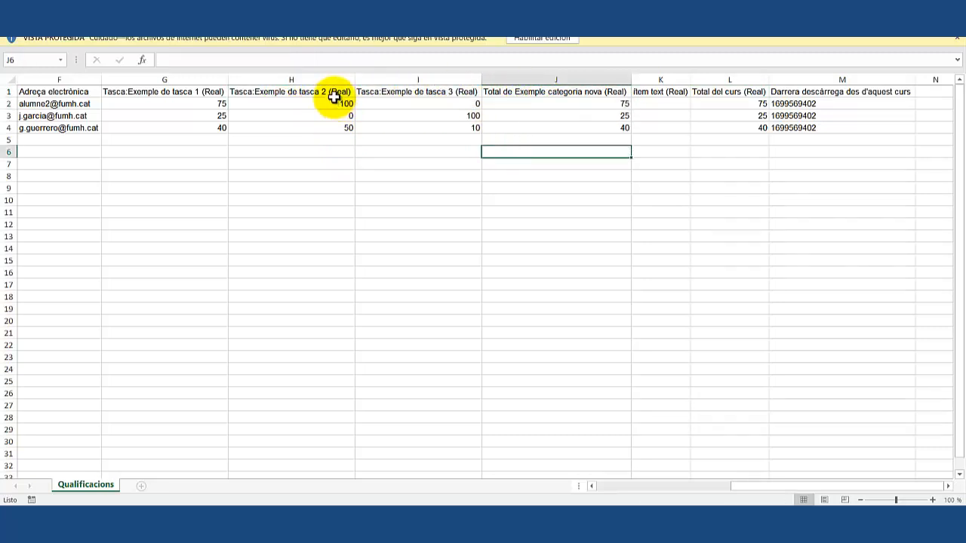
left_click(530, 98)
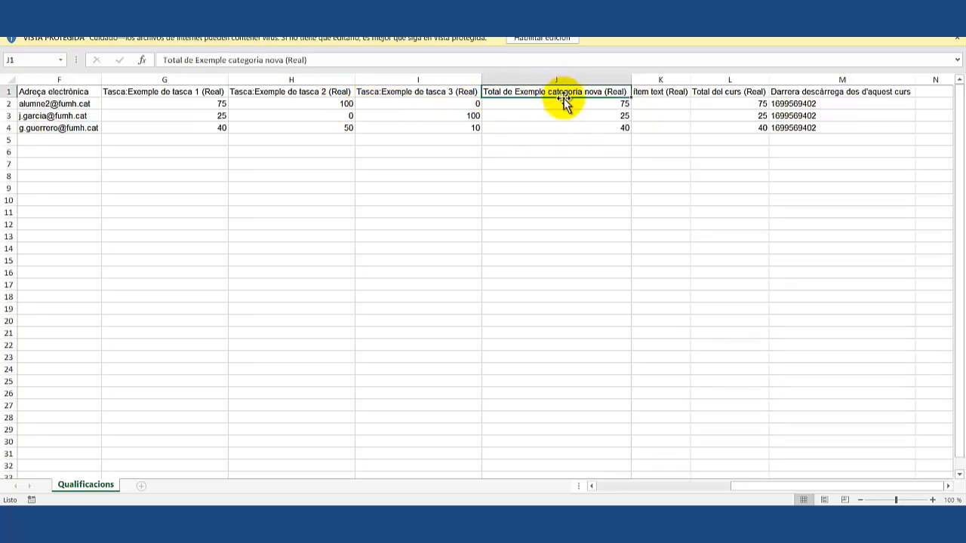
left_click_drag(286, 89, 533, 103)
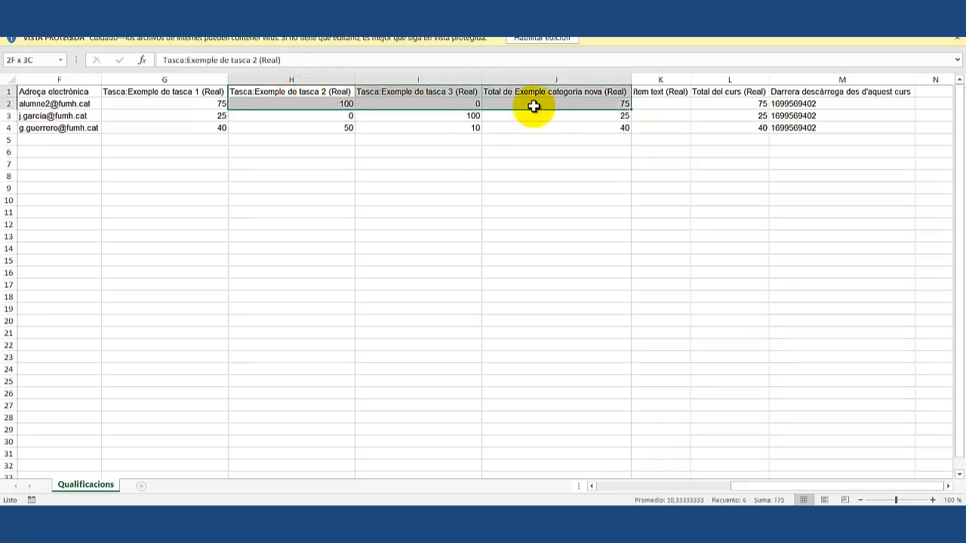
Step: Enable editing of the protected workbook and look over the header row from Adreça electrònica to the last column
left_click(536, 38)
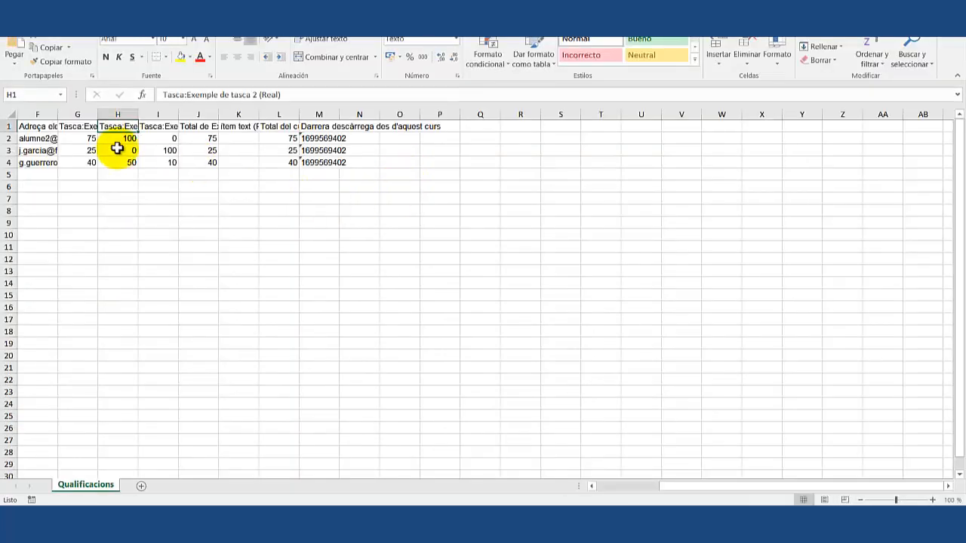
left_click(170, 221)
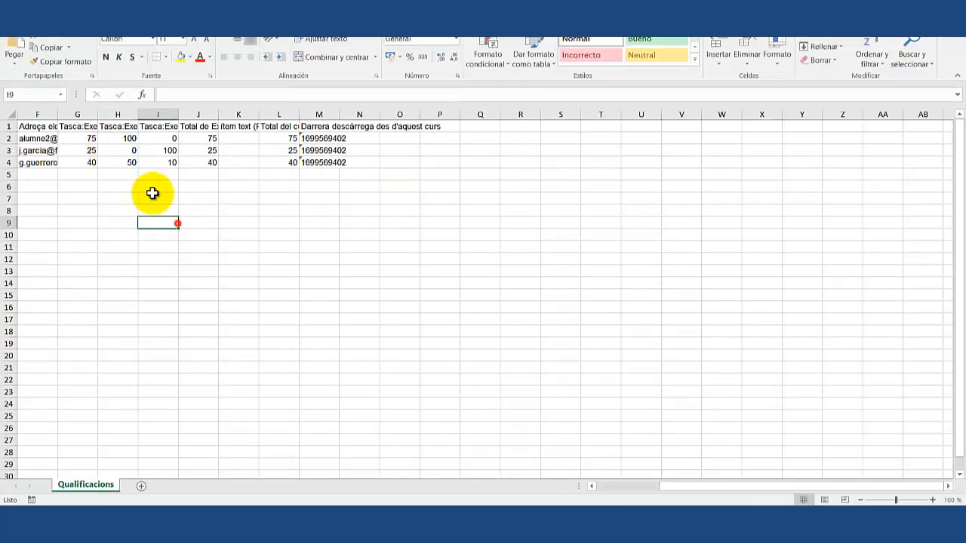
left_click_drag(85, 129, 436, 126)
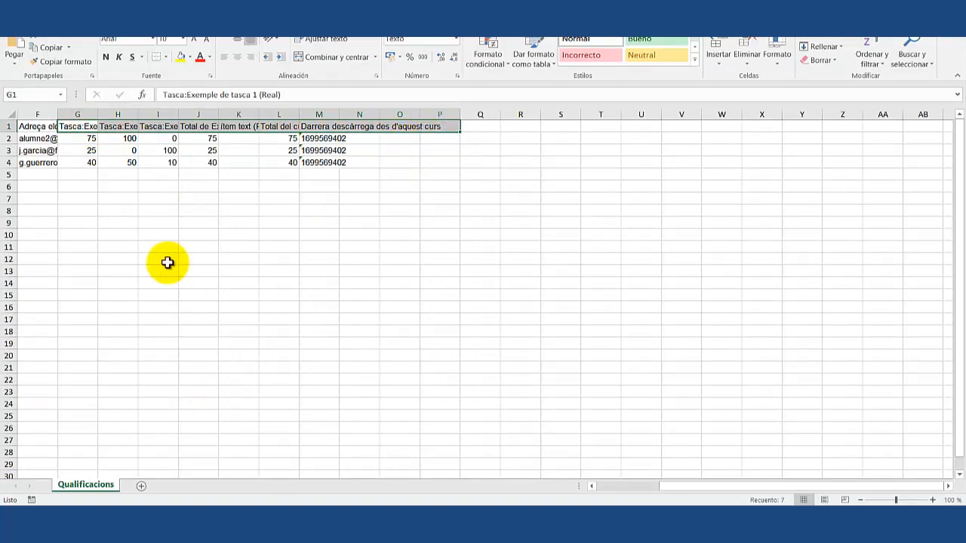
left_click(226, 295)
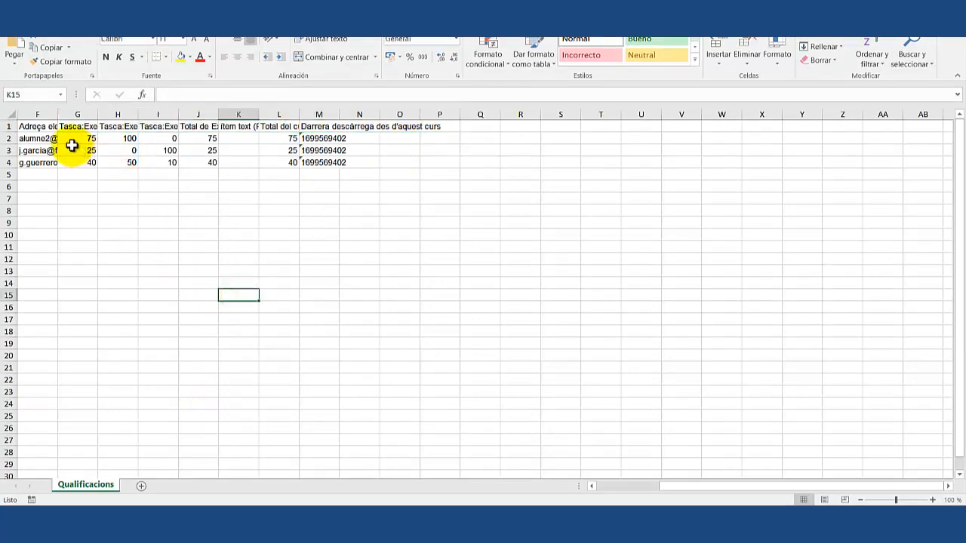
left_click_drag(39, 127, 424, 163)
left_click(326, 195)
left_click(33, 126)
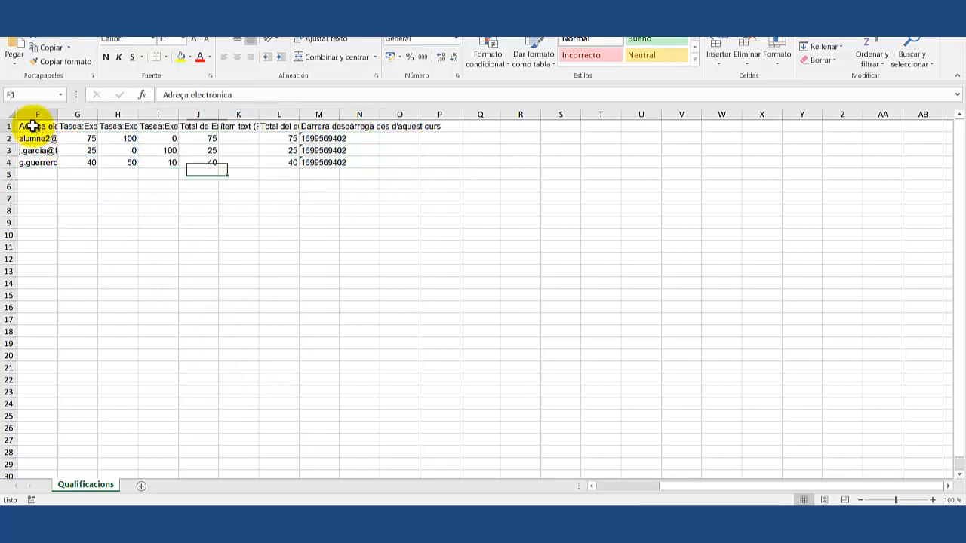
left_click_drag(32, 126, 434, 134)
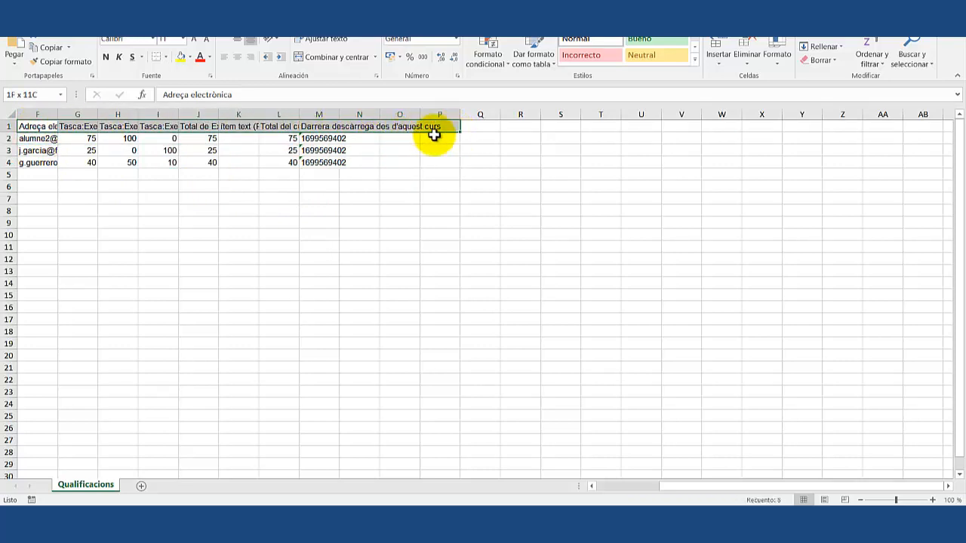
left_click(80, 184)
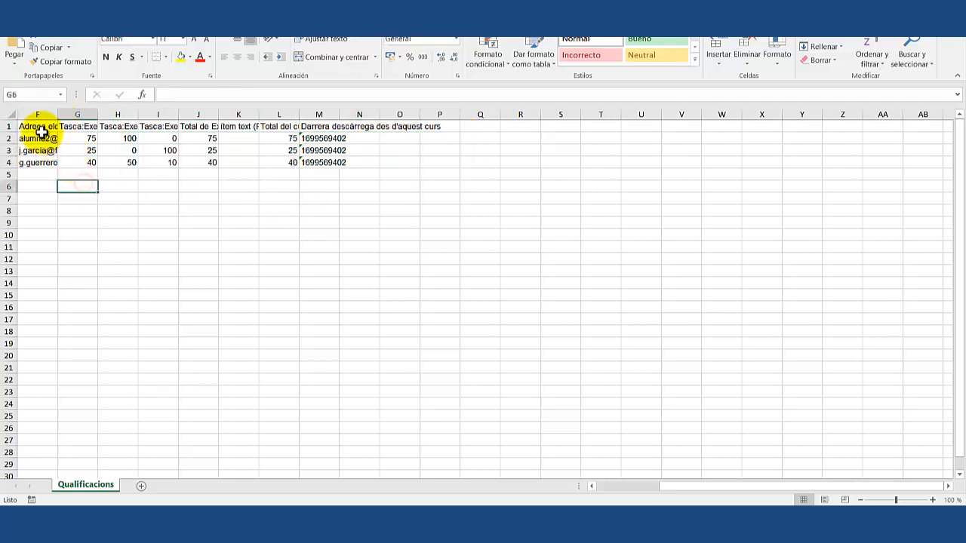
Step: Select columns A through P of the sheet and autofit their widths to the contents
left_click_drag(38, 115, 259, 114)
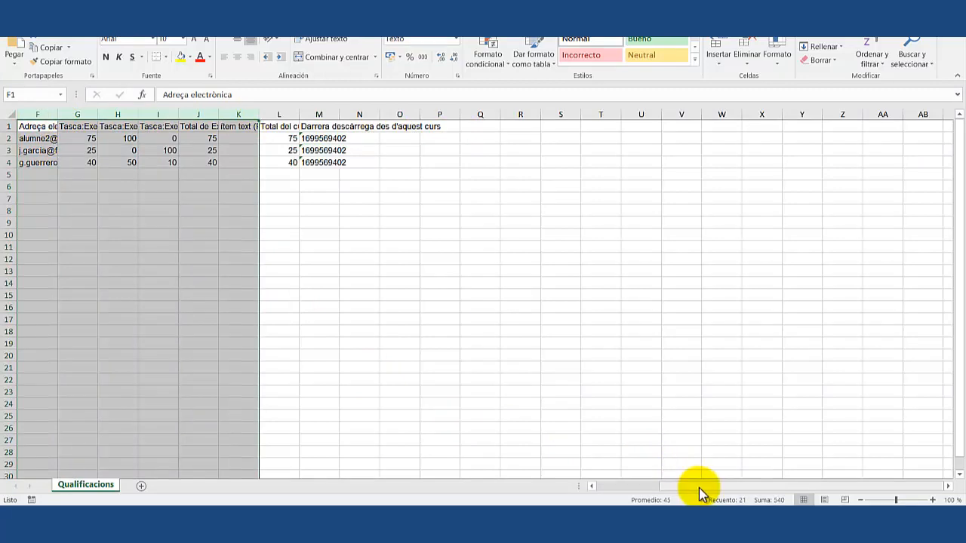
left_click_drag(698, 487, 568, 484)
left_click(36, 115)
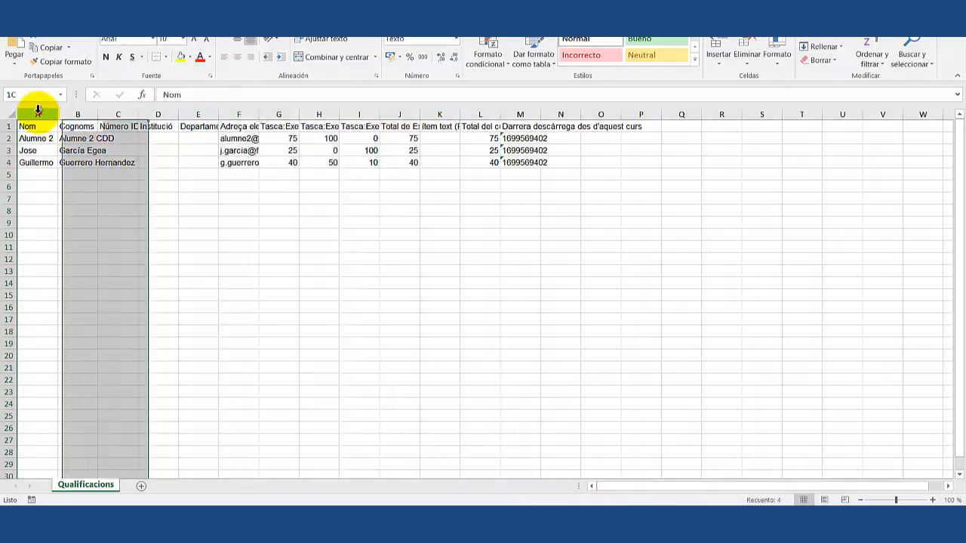
left_click_drag(36, 115, 634, 111)
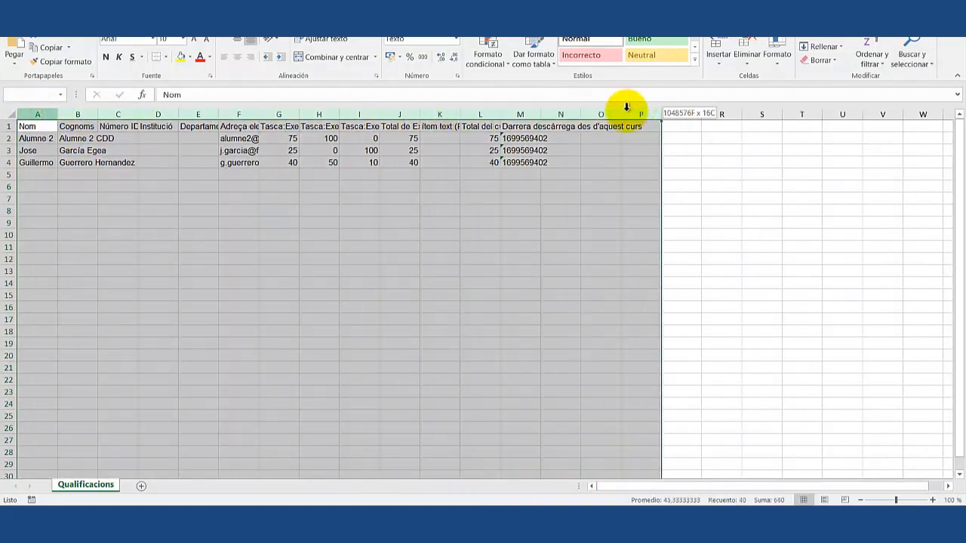
double_click(419, 115)
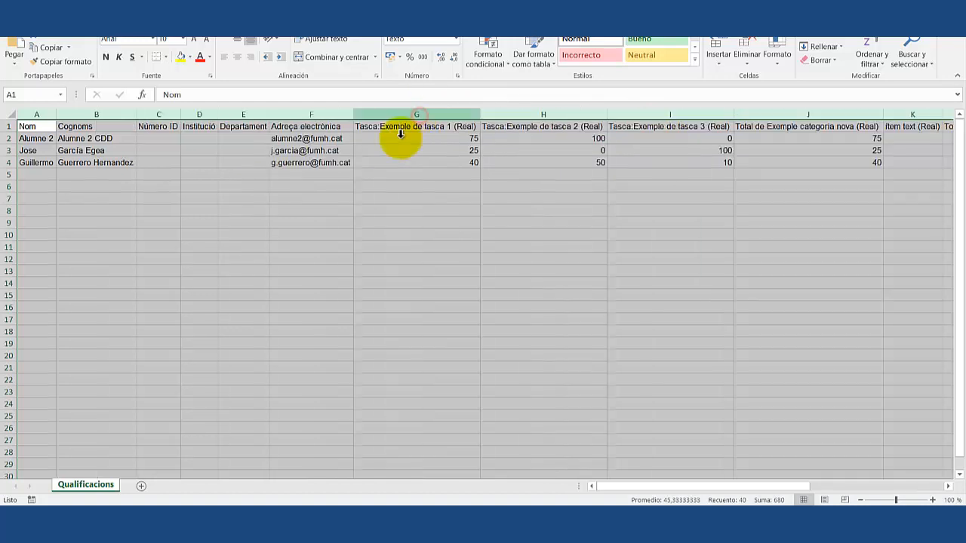
left_click(359, 197)
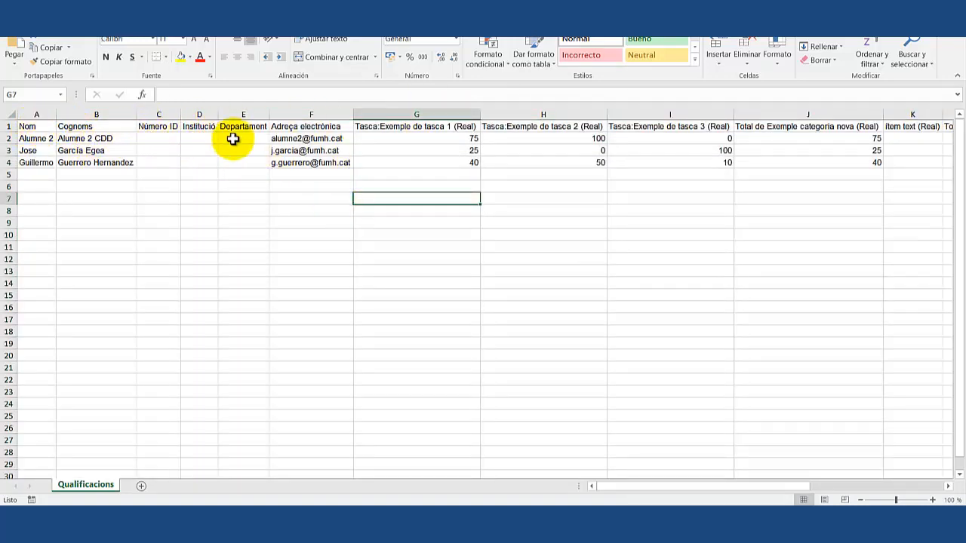
Step: Compare the Exemple de tasca 2 and 3 grades with the Total de Exemple categoria nova values in the exported sheet
left_click_drag(666, 487, 828, 491)
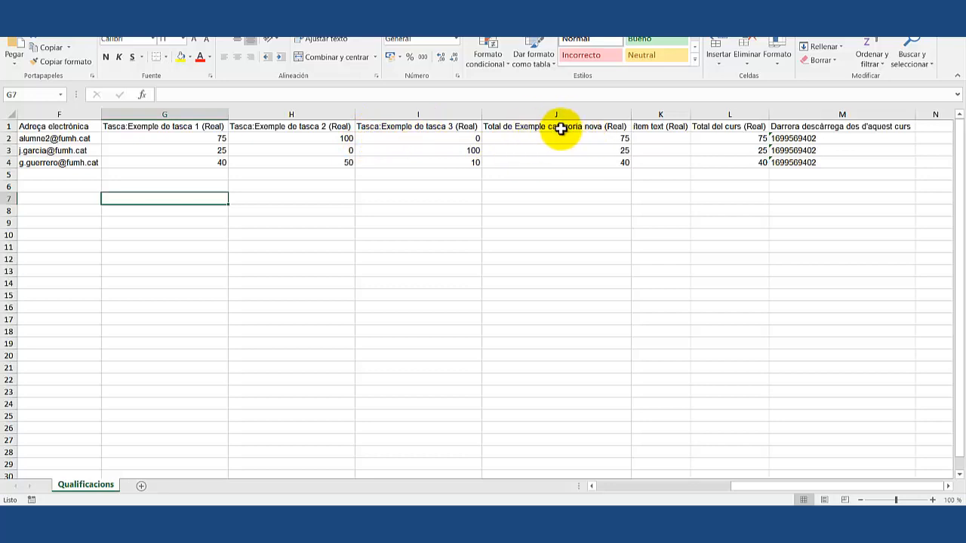
left_click(300, 126)
left_click_drag(300, 126, 416, 126)
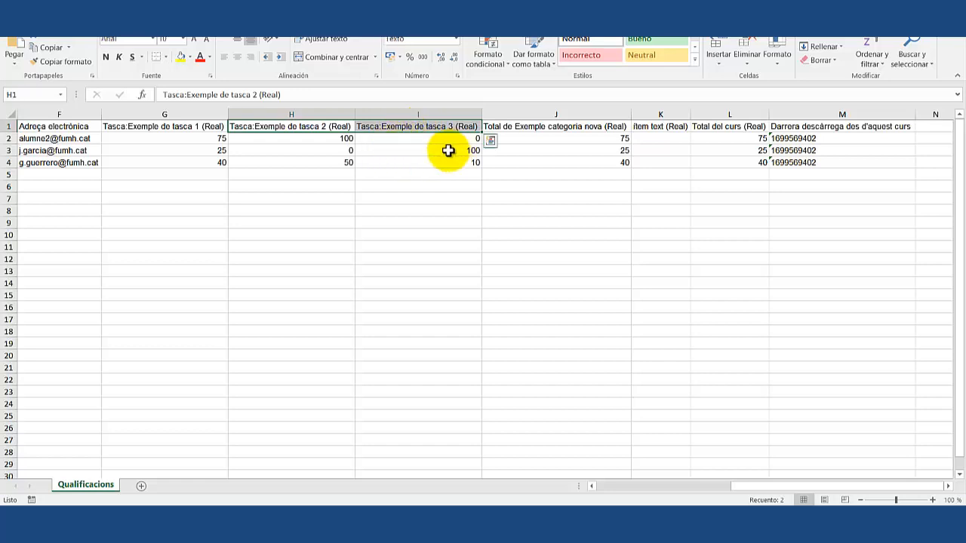
left_click(597, 138)
left_click(346, 138)
left_click(420, 137)
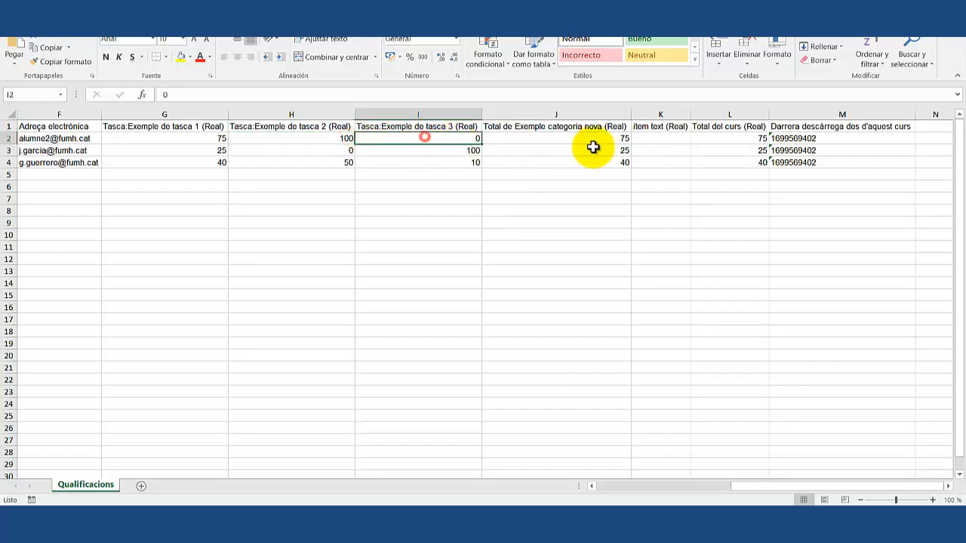
left_click(604, 148)
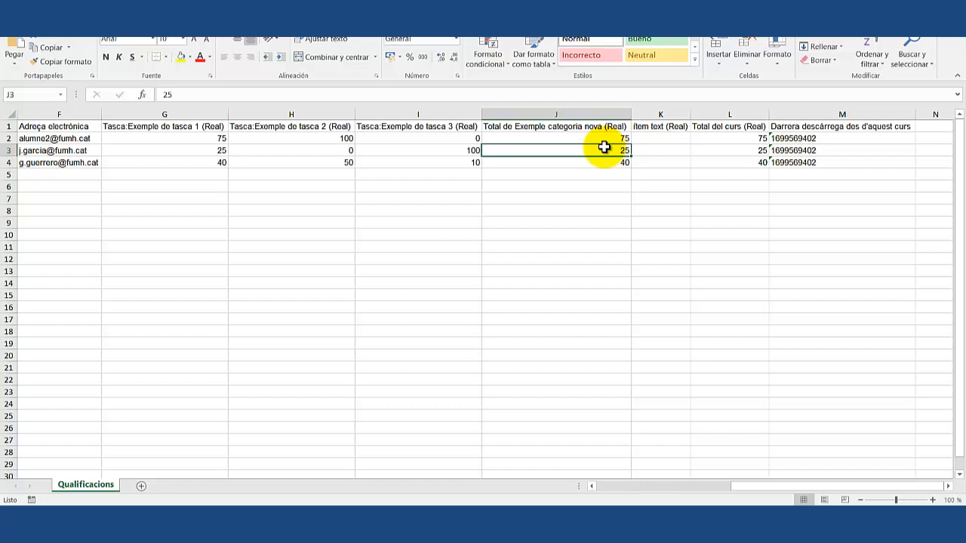
Step: Close Curs Moodle Exemple Qualificacions.xlsx without saving the changes
left_click_drag(807, 489, 596, 483)
key("alt+F4")
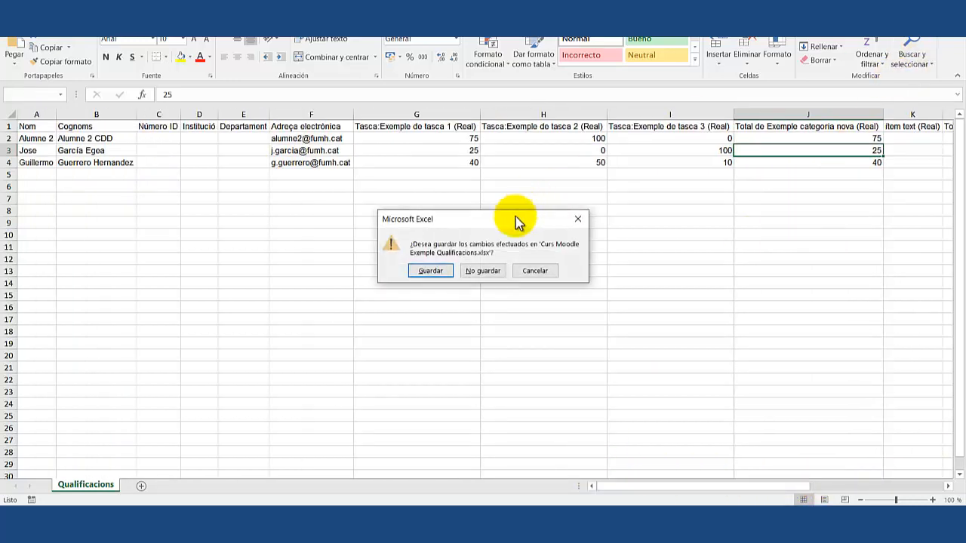
left_click(477, 270)
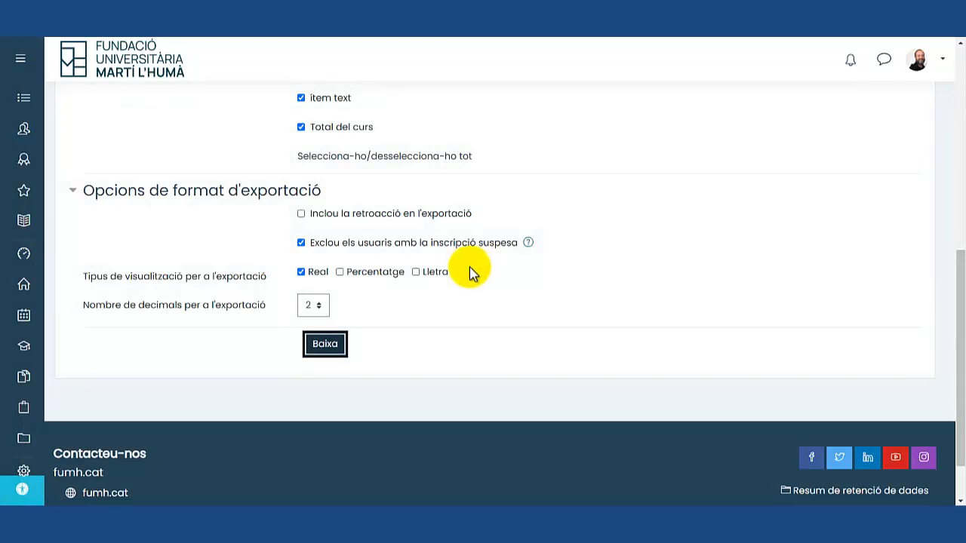
Step: Return to the Moodle gradebook's Categories i elements setup and review the category structure, grade items and weights
scroll(445, 287, "up", 5)
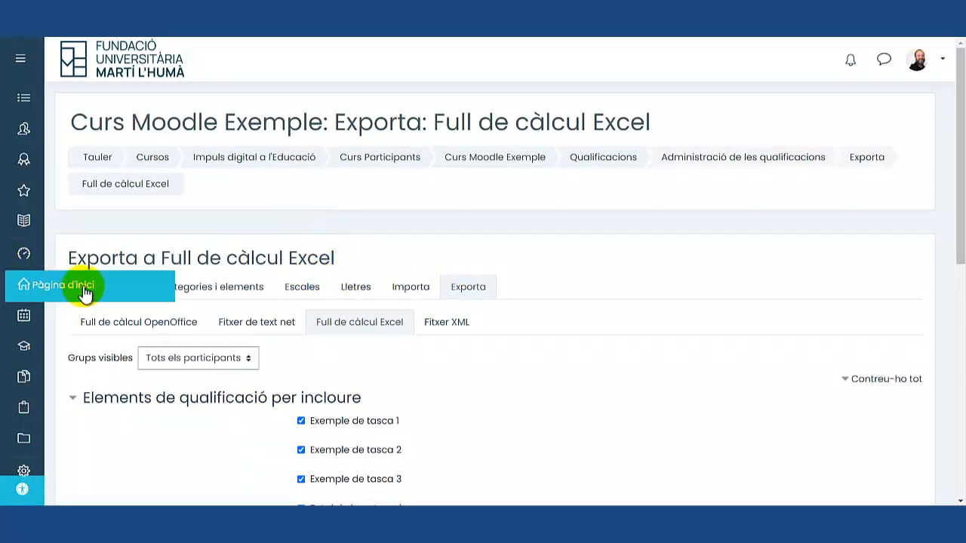
left_click(99, 289)
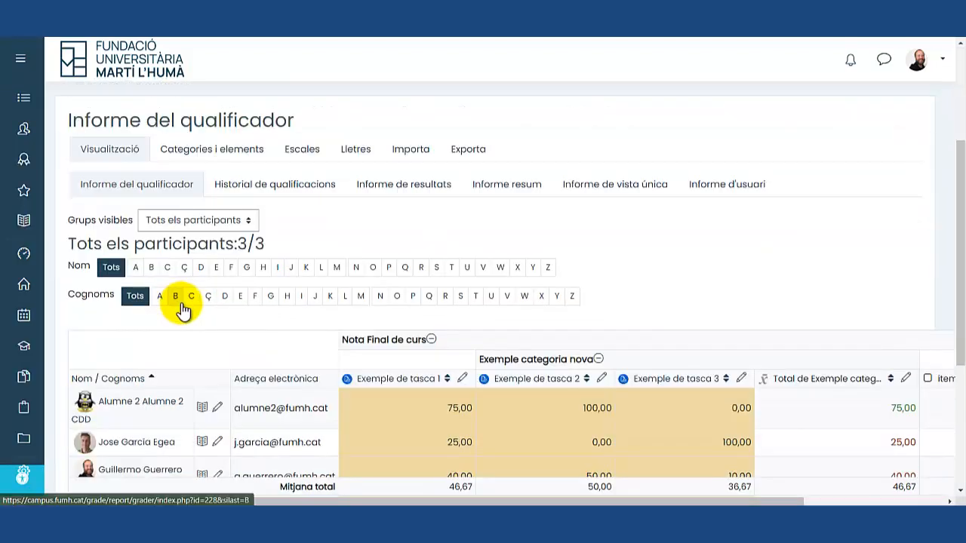
left_click(242, 151)
scroll(323, 226, "down", 5)
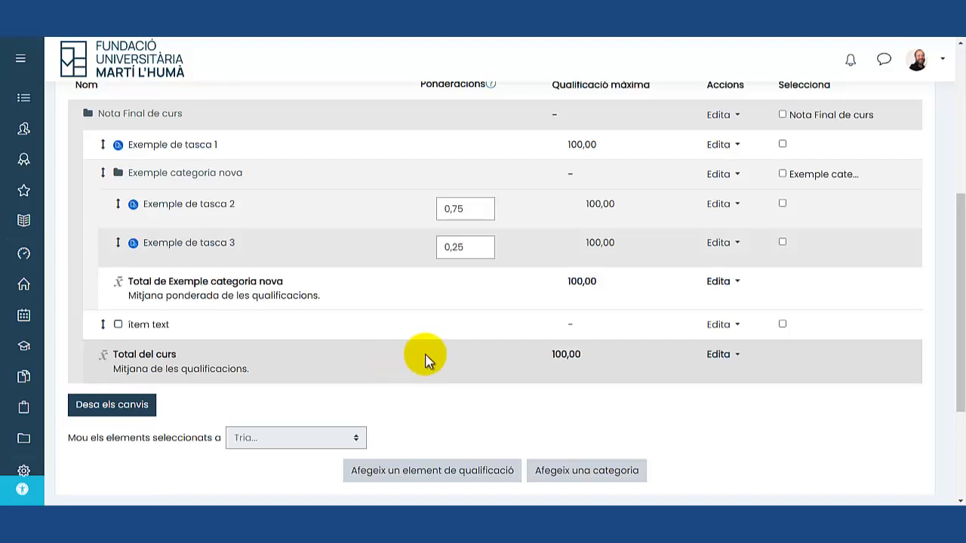
scroll(436, 360, "up", 1)
scroll(435, 360, "up", 1)
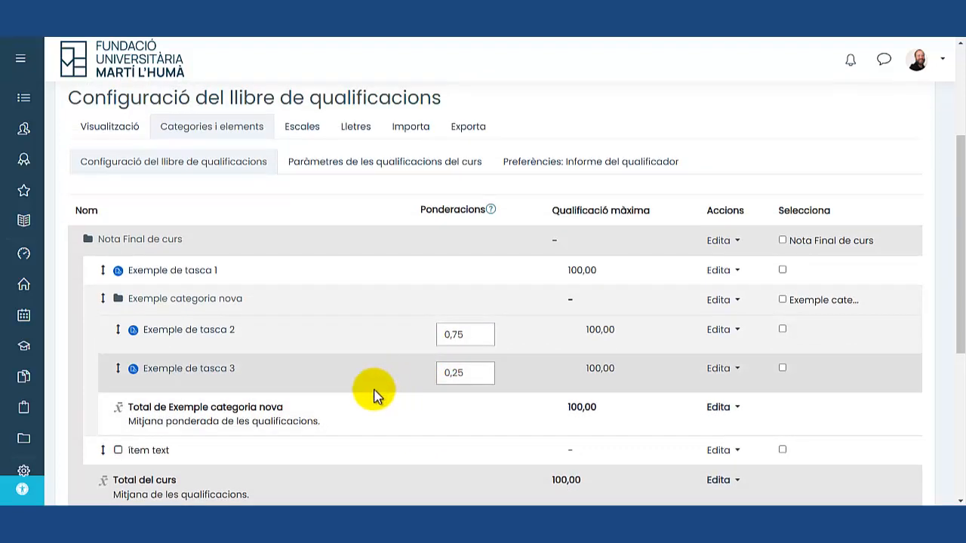
scroll(373, 393, "up", 1)
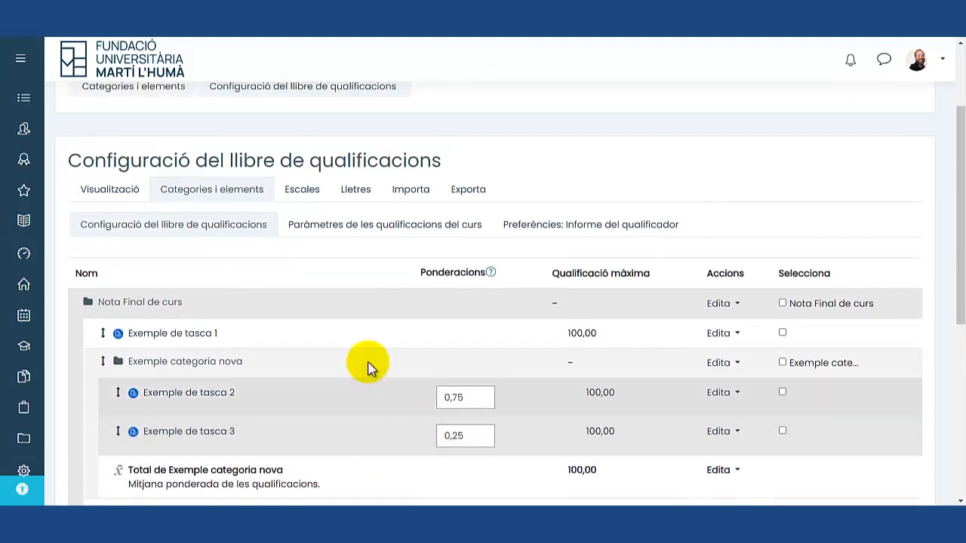
Step: Start a new scale from the course's Escales page and name it "Tasca completada"
left_click(304, 191)
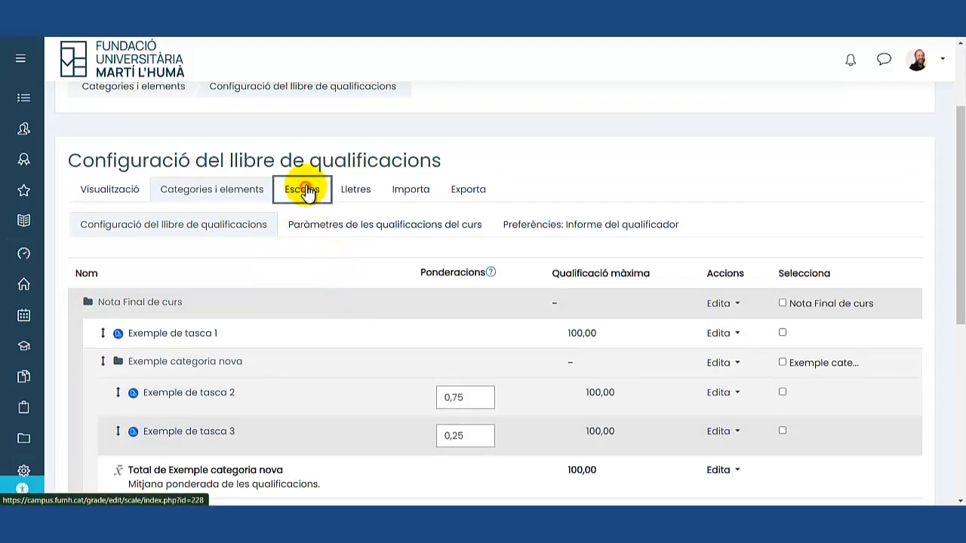
scroll(330, 286, "down", 2)
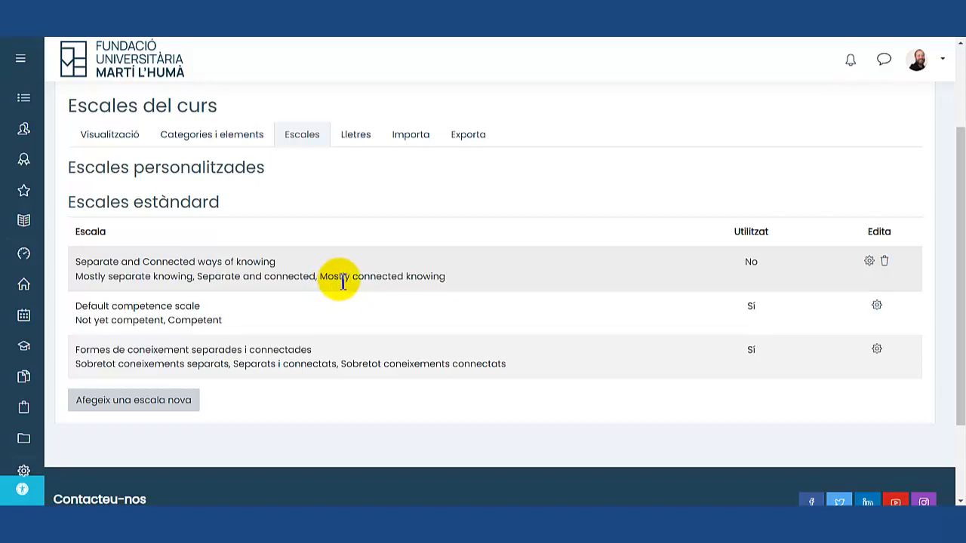
left_click(172, 406)
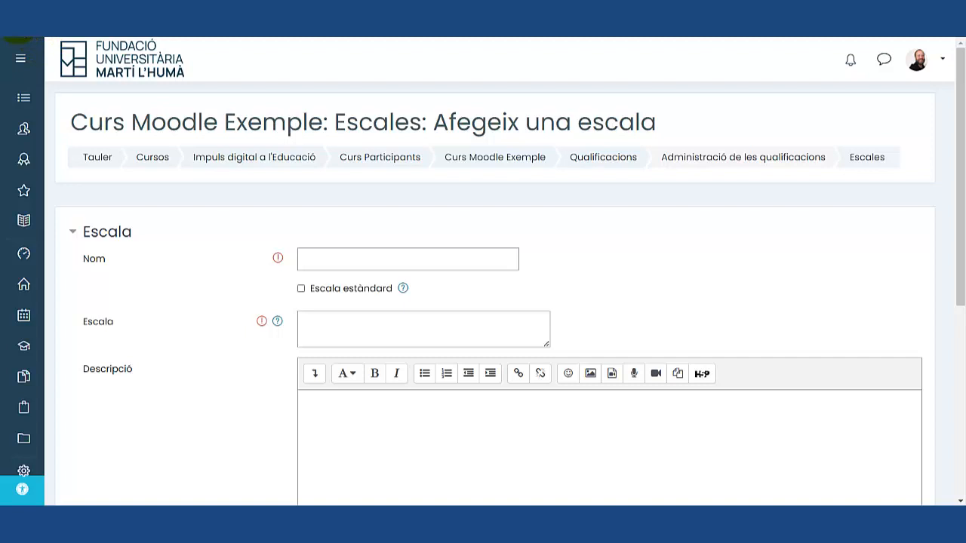
left_click(18, 23)
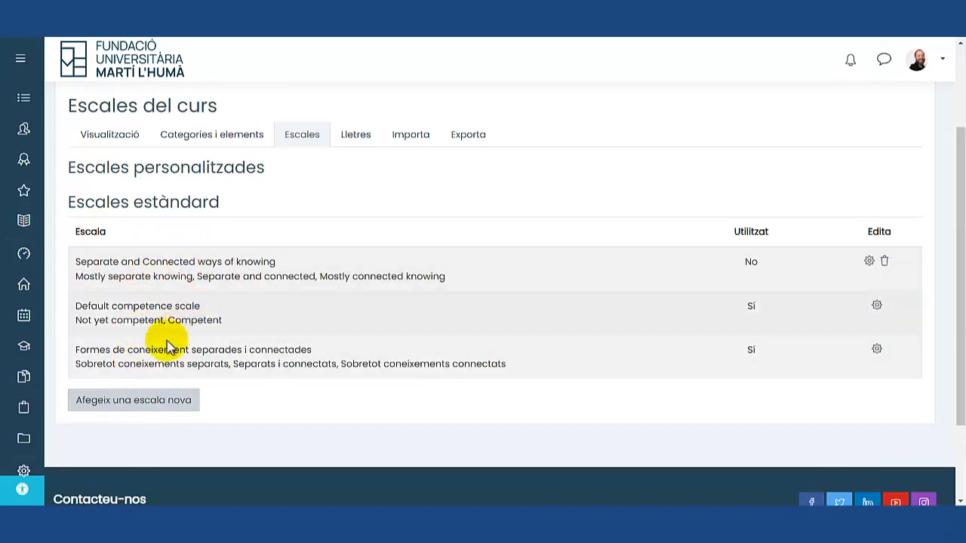
left_click(127, 402)
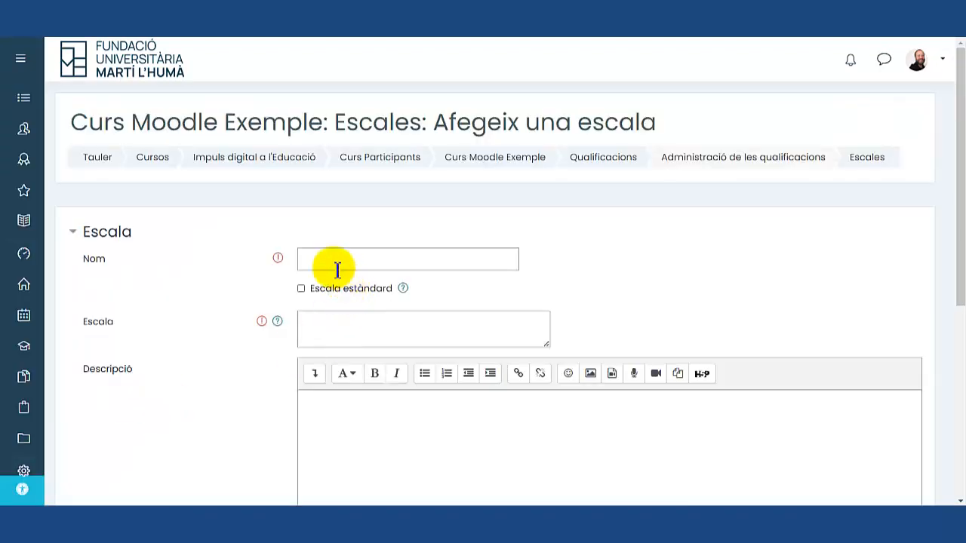
left_click(336, 266)
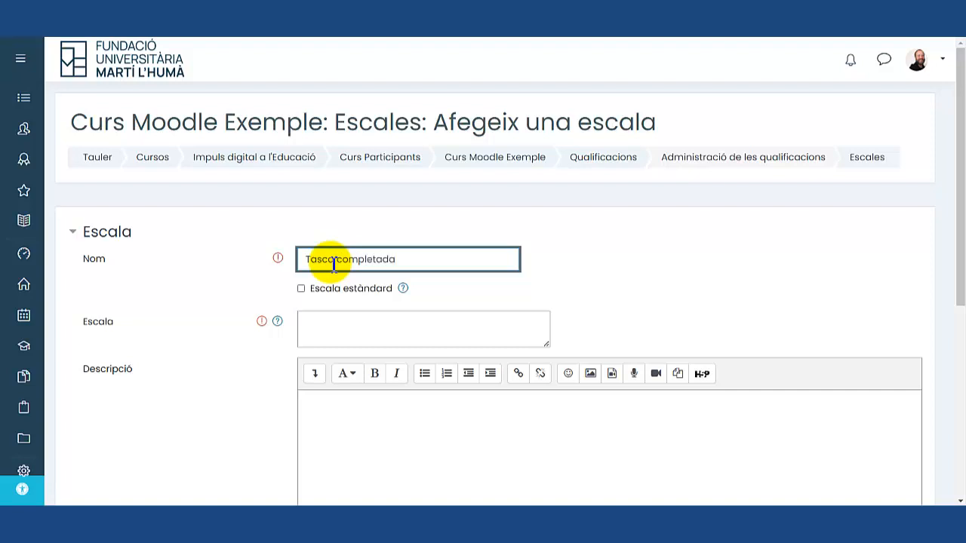
Step: Check the help on scale values and define the scale as "Tasca no completada, tasca completada"
left_click(390, 318)
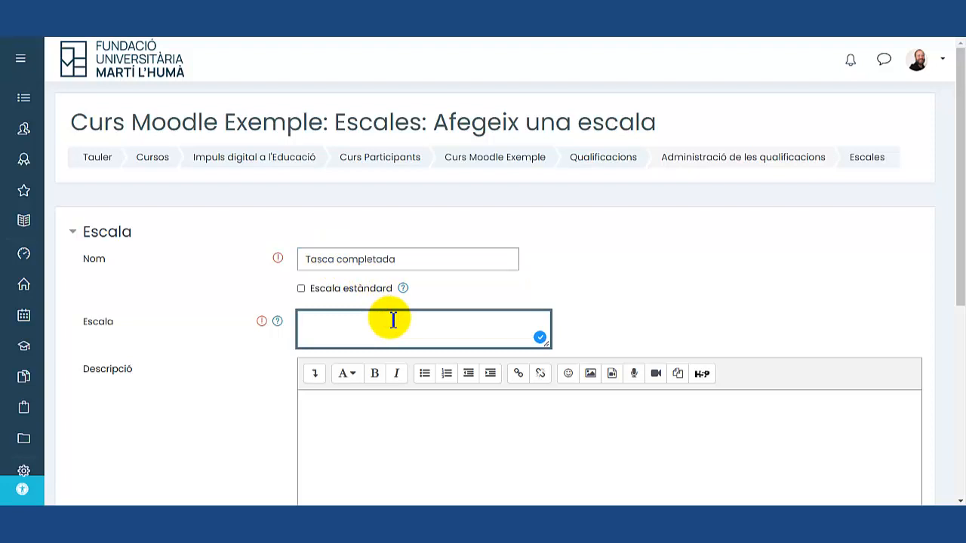
left_click(278, 322)
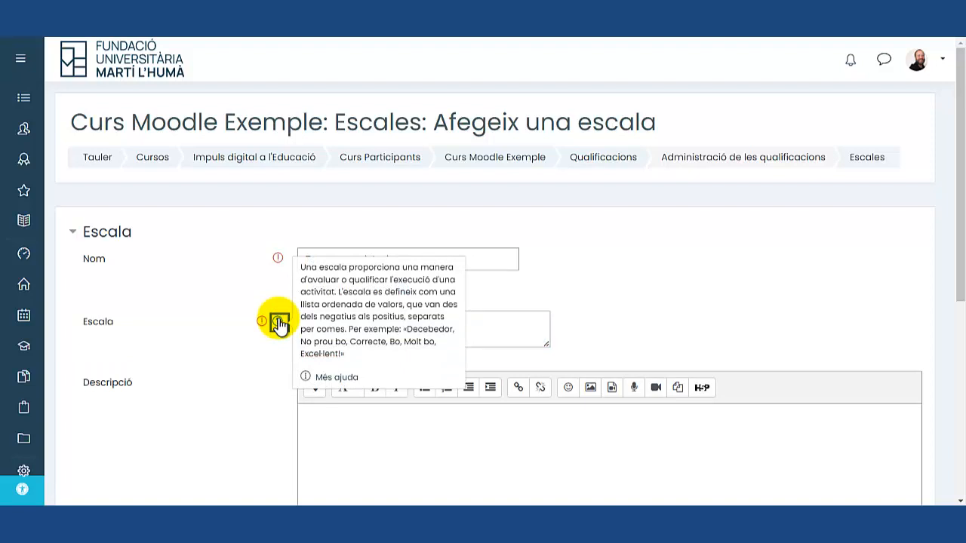
left_click(529, 322)
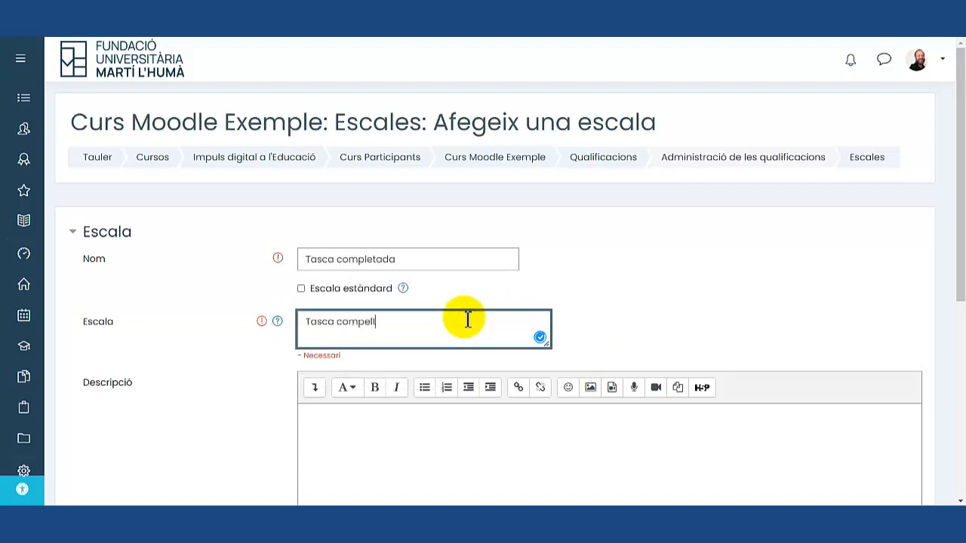
key("BackSpace")
key("BackSpace")
key("BackSpace")
type("no completada, t")
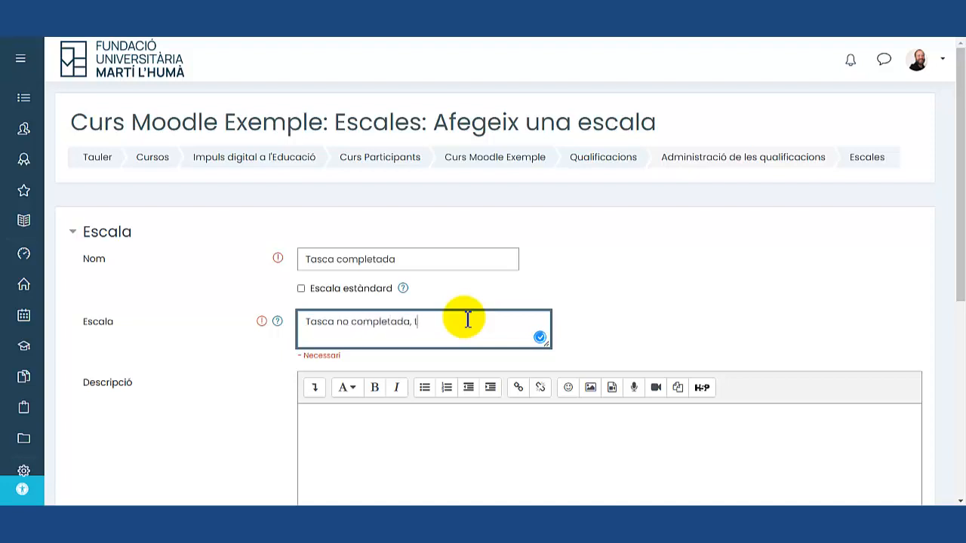
type("asca comp")
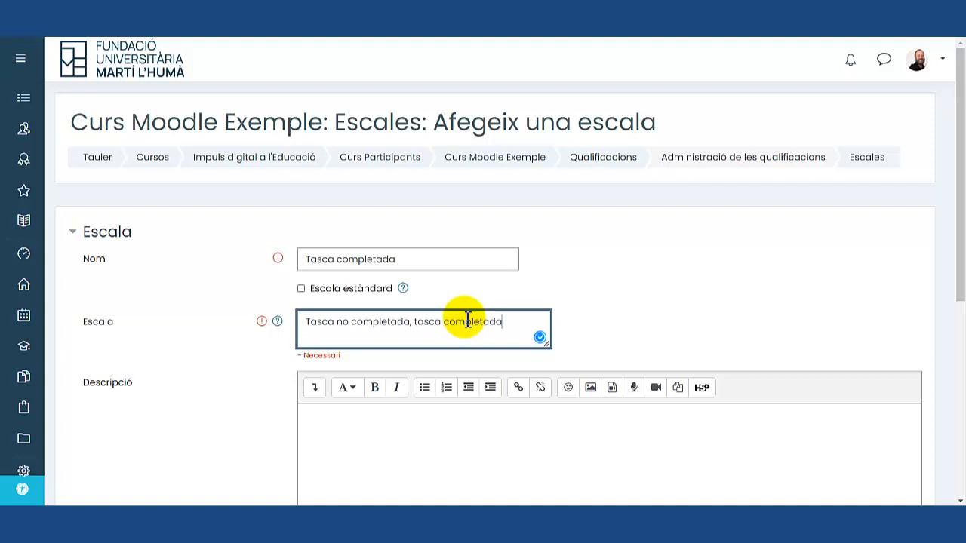
type("letada")
Step: Leave the description empty and save the new Tasca completada scale
scroll(410, 304, "down", 2)
left_click(371, 322)
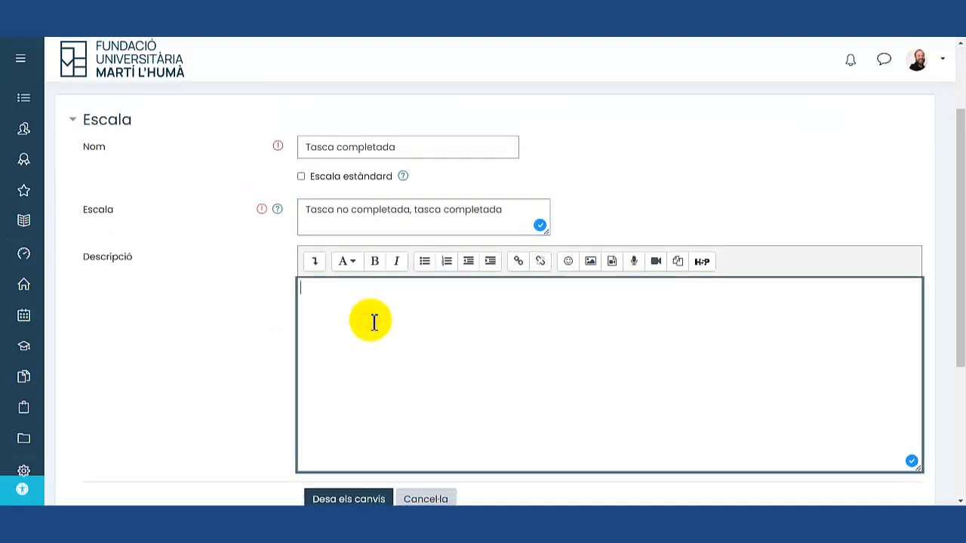
scroll(370, 325, "down", 2)
left_click(353, 373)
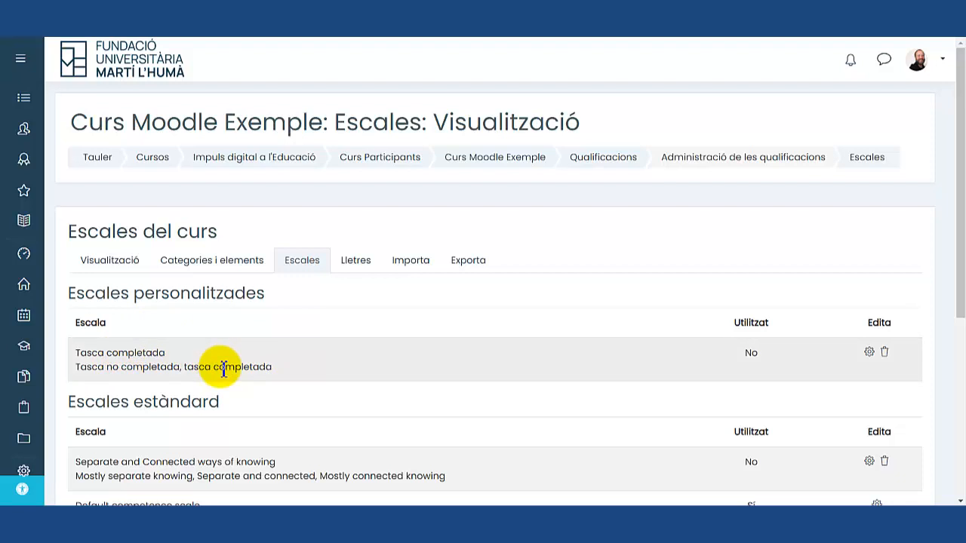
Step: Go to the Informe del qualificador and turn on editing of the grades
left_click(115, 261)
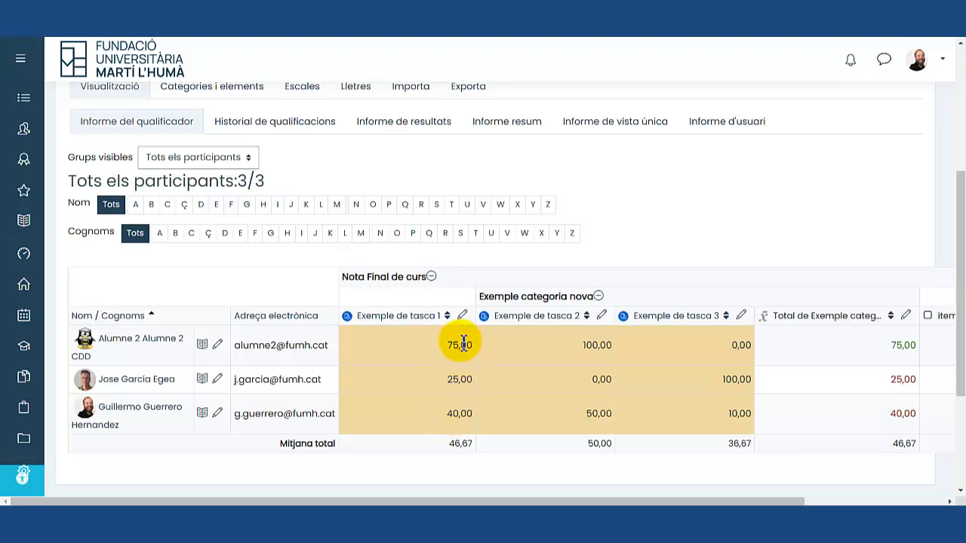
scroll(656, 317, "up", 3)
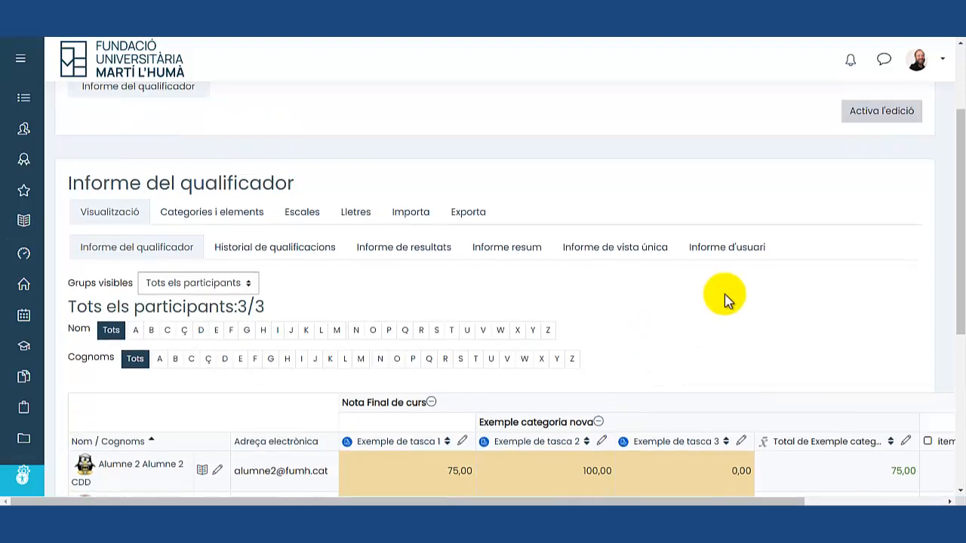
left_click(879, 112)
scroll(445, 373, "down", 3)
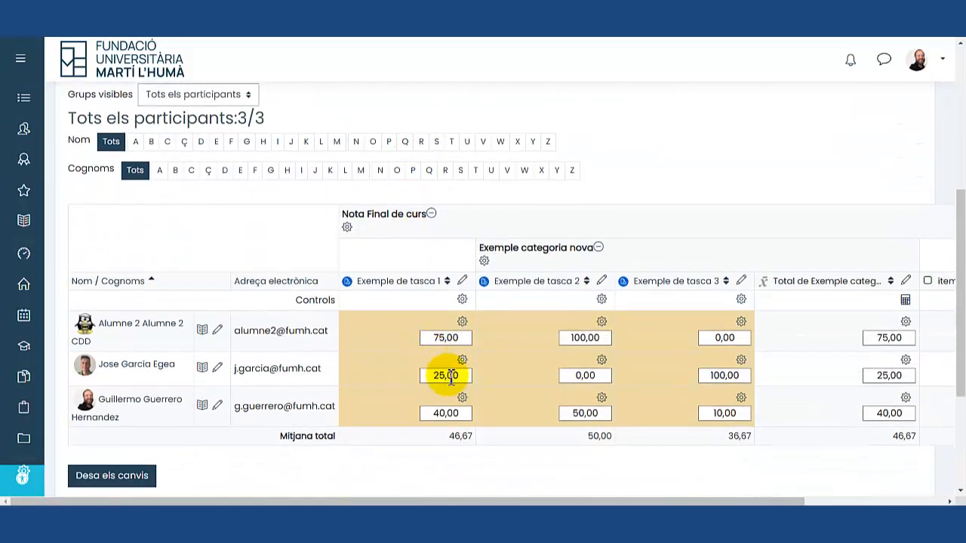
Step: Clear the Exemple de tasca 1 grades of all three students and save the changes
double_click(423, 337)
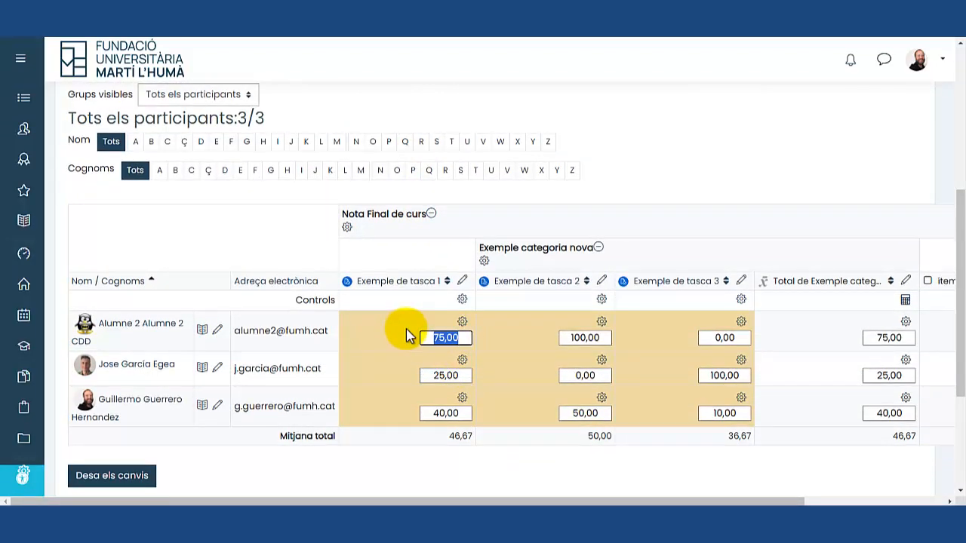
key("BackSpace")
double_click(449, 375)
key("BackSpace")
double_click(446, 413)
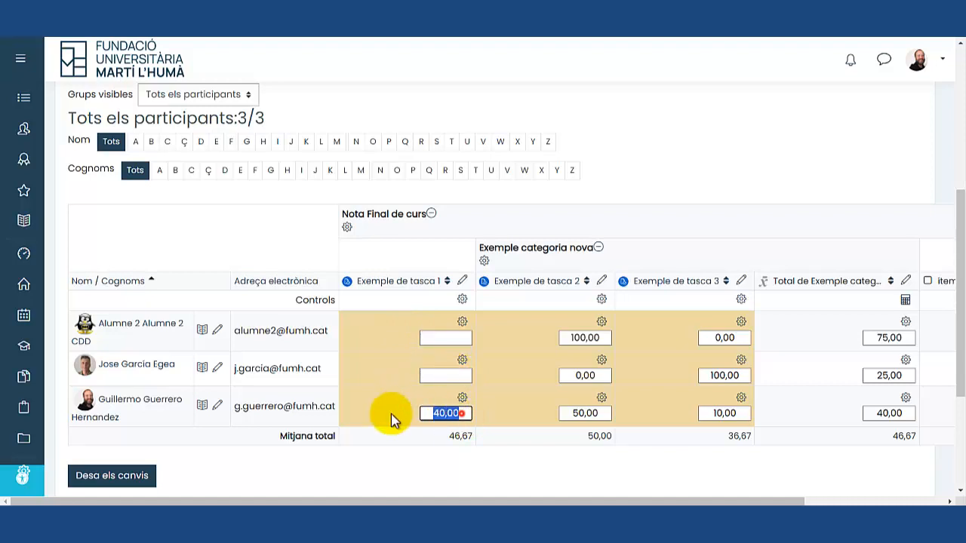
key("BackSpace")
left_click(113, 475)
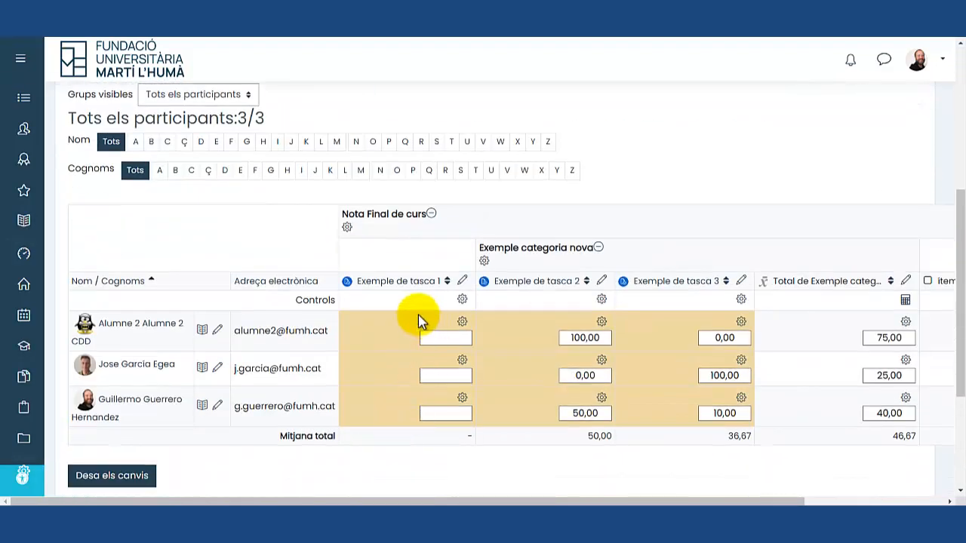
Step: Turn off editing in the Informe del qualificador and check the Exemple de tasca 1 column
scroll(853, 341, "up", 5)
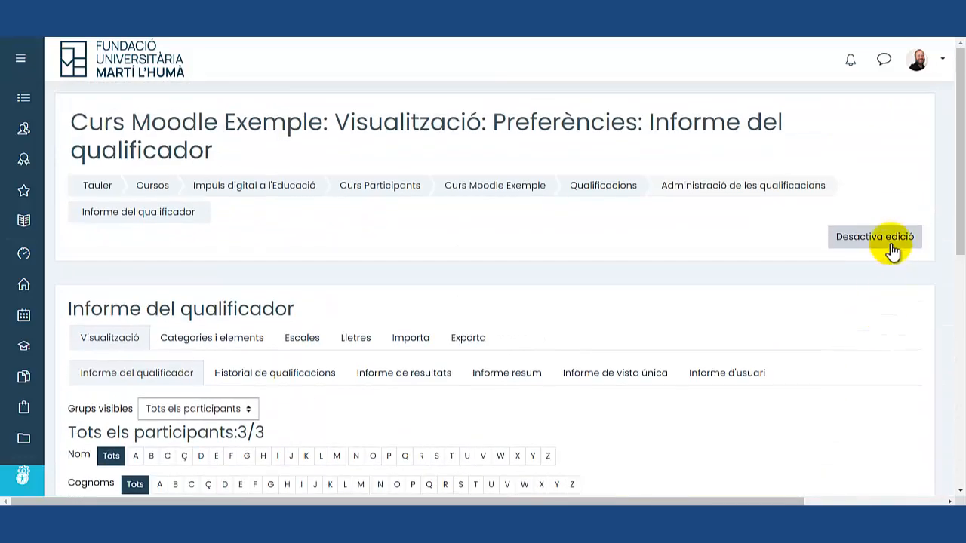
left_click(837, 246)
scroll(647, 280, "down", 5)
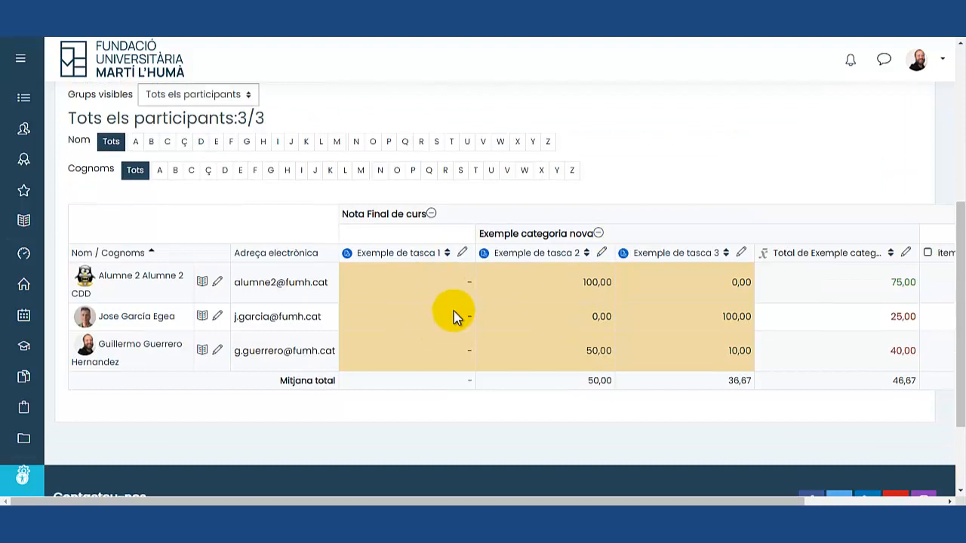
Step: Open the Exemple de tasca 1 assignment from the grader report and edit its settings
left_click(384, 257)
scroll(384, 263, "down", 1)
scroll(724, 215, "down", 2)
scroll(798, 235, "up", 3)
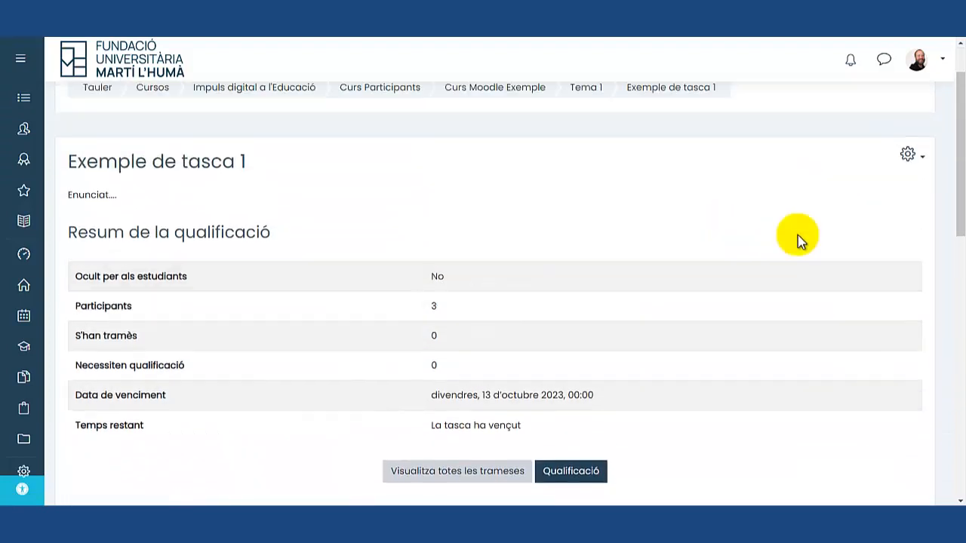
left_click(911, 225)
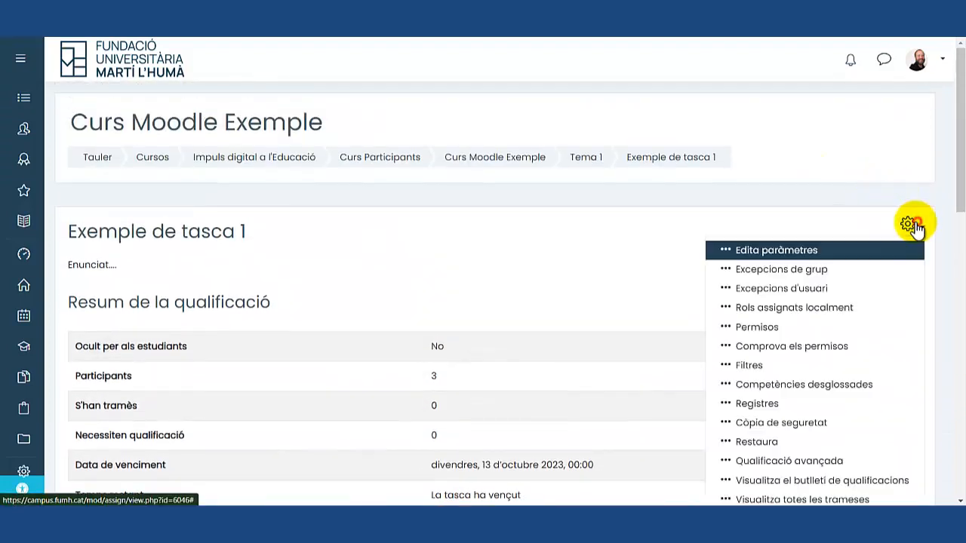
left_click(782, 251)
scroll(275, 287, "down", 1)
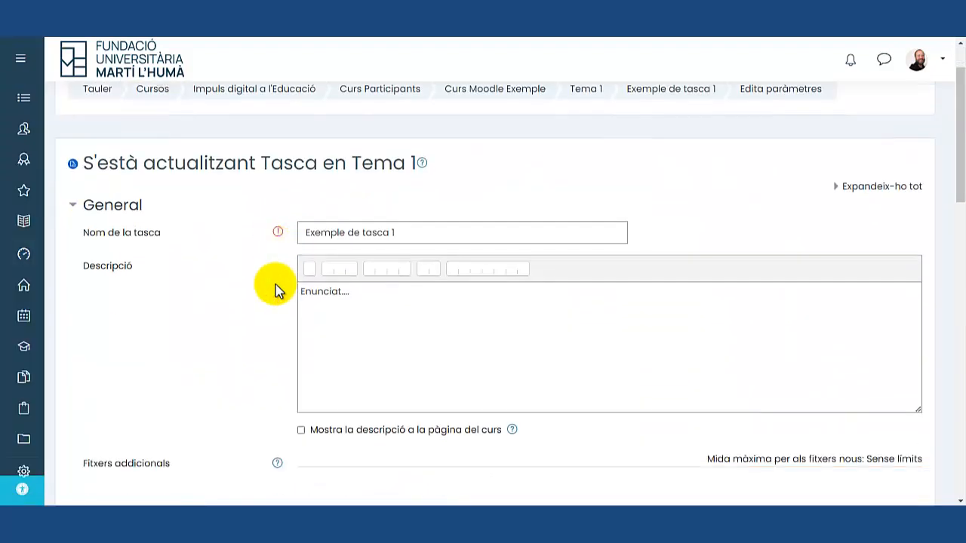
Step: In the assignment's Qualificació settings, set the grade type to Escala and choose the Tasca completada scale
scroll(227, 294, "down", 10)
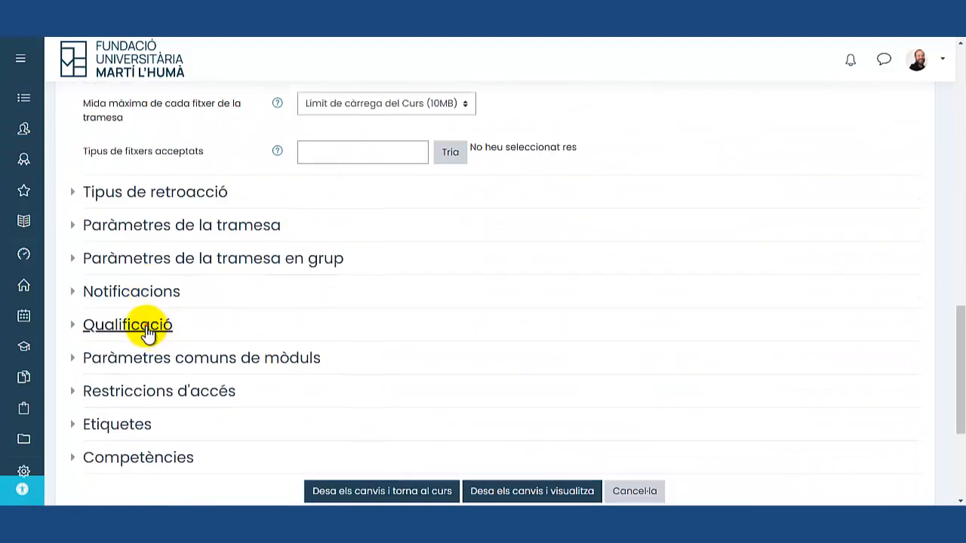
left_click(147, 328)
scroll(150, 329, "down", 2)
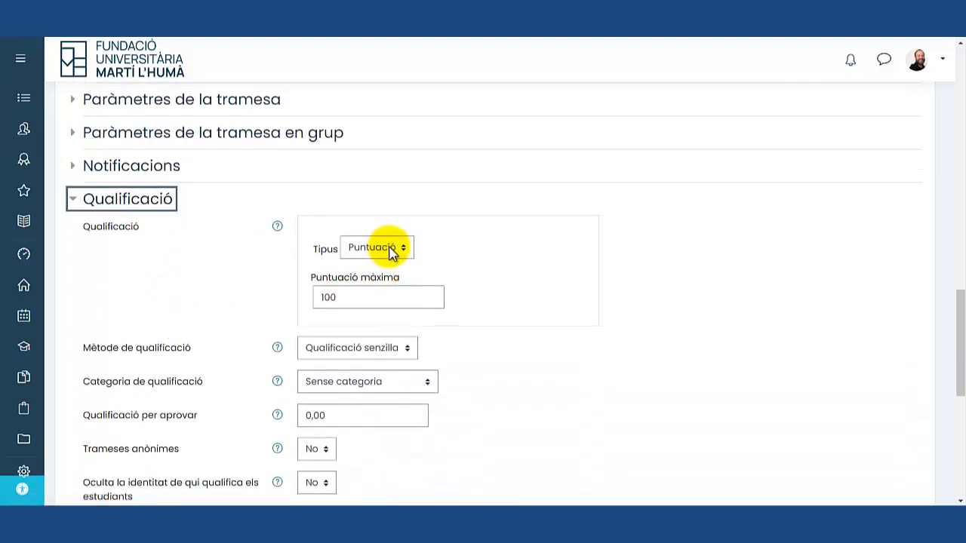
left_click(391, 251)
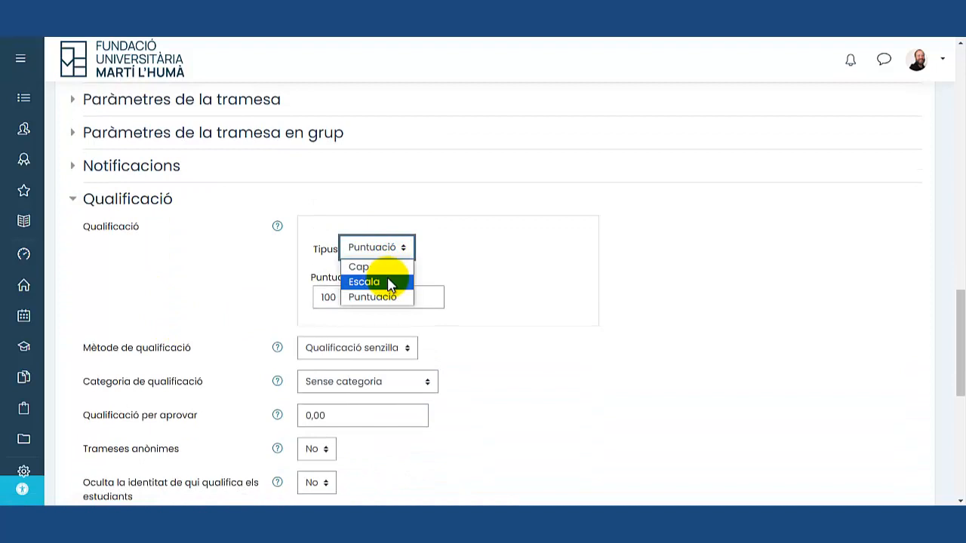
left_click(390, 285)
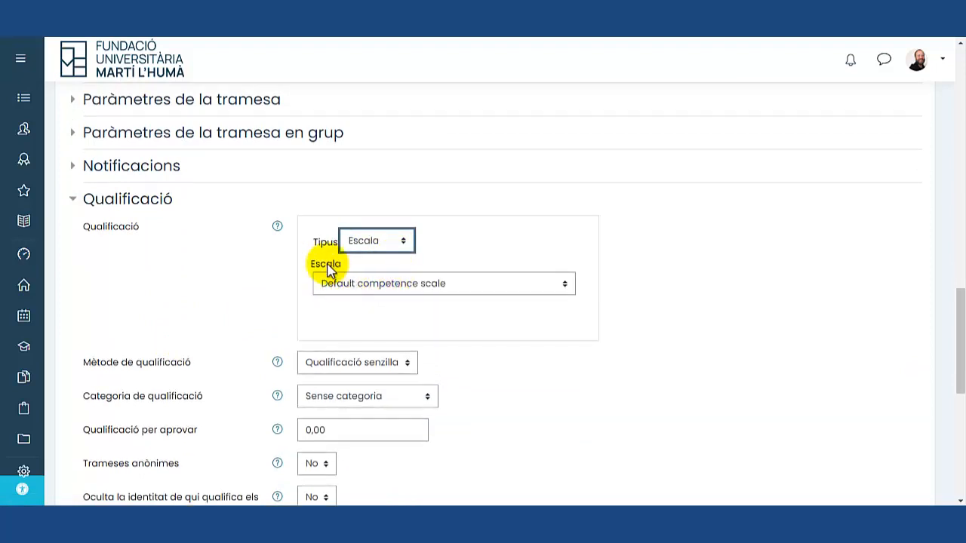
left_click(478, 286)
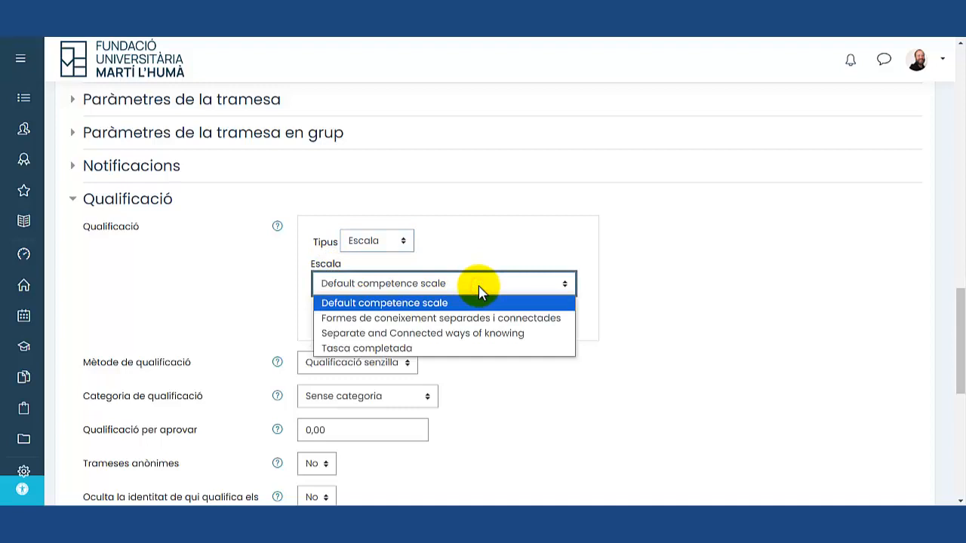
left_click(479, 349)
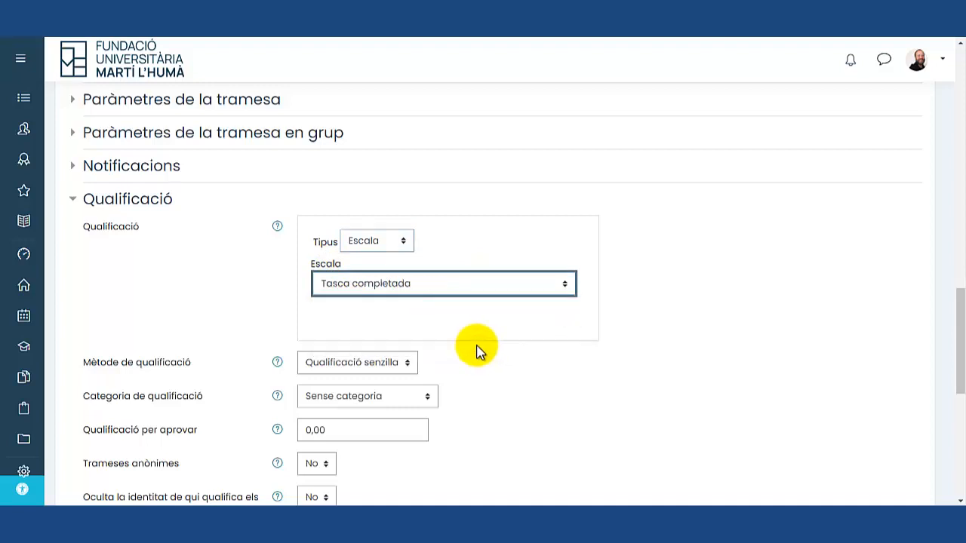
Step: Set the assignment's Qualificació per aprovar to 2
scroll(477, 343, "down", 1)
scroll(349, 232, "down", 2)
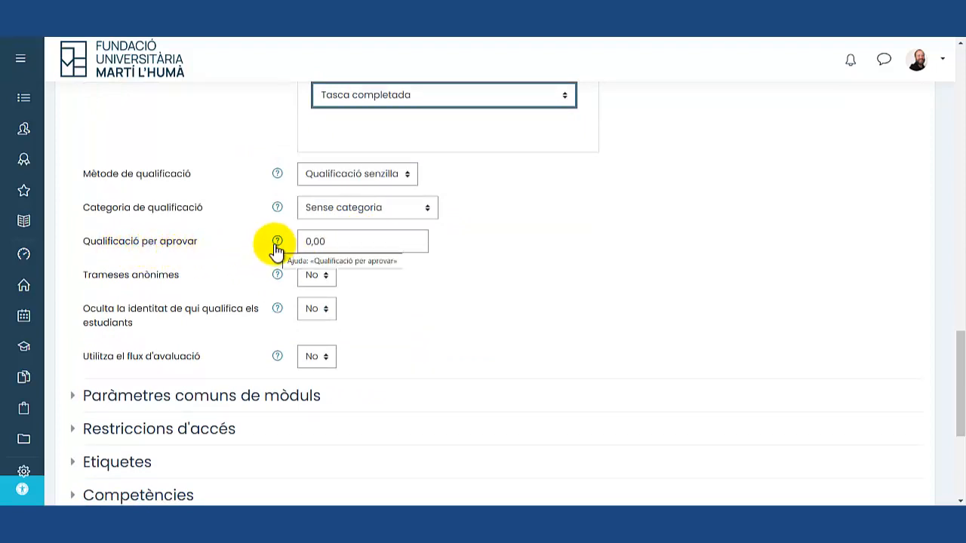
scroll(278, 251, "up", 1)
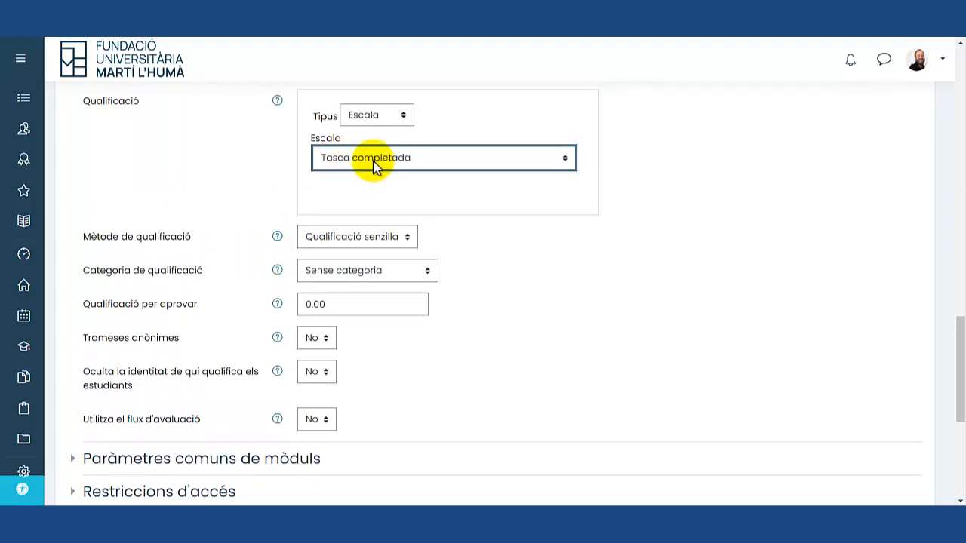
left_click_drag(332, 306, 284, 309)
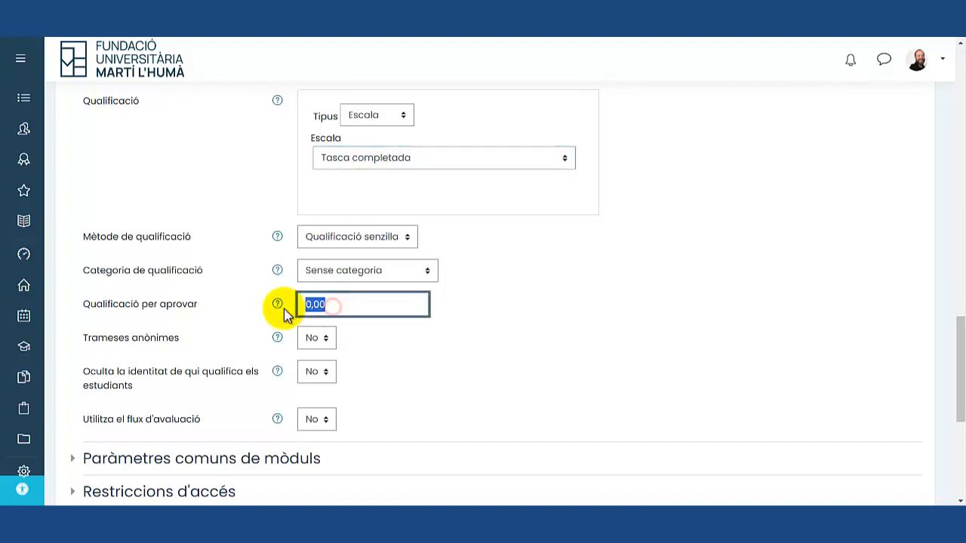
type("2")
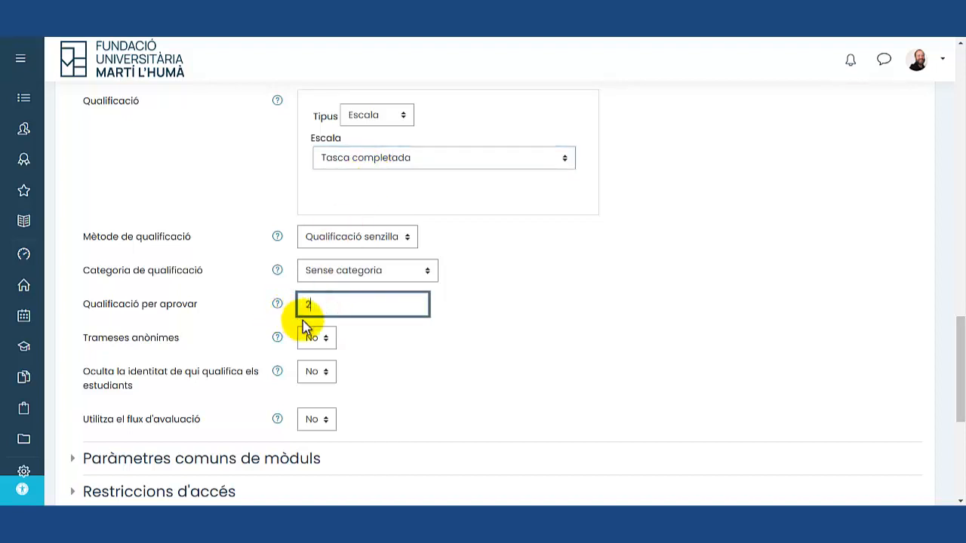
left_click(384, 345)
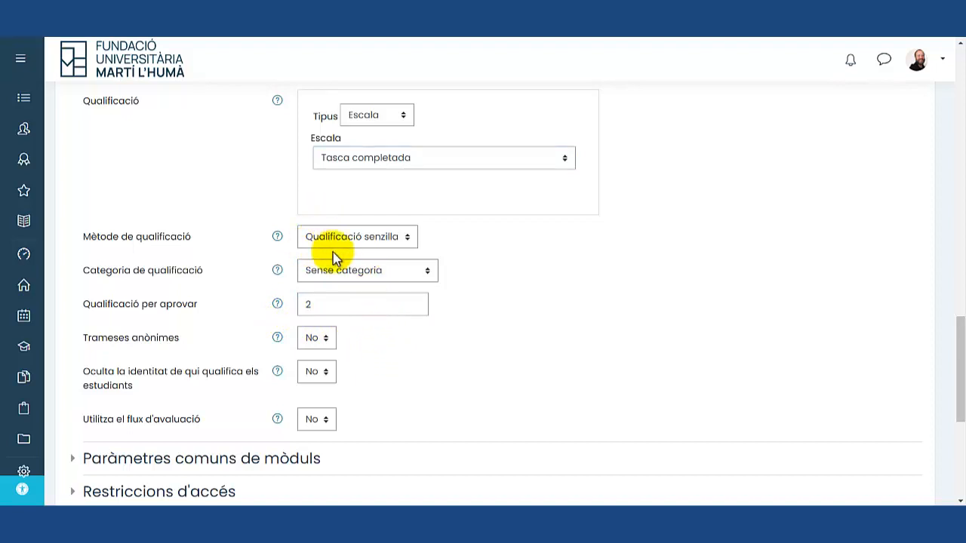
Step: Keep the assignment's Categoria de qualificació as Sense categoria, then save the settings and return to the course
scroll(365, 280, "down", 3)
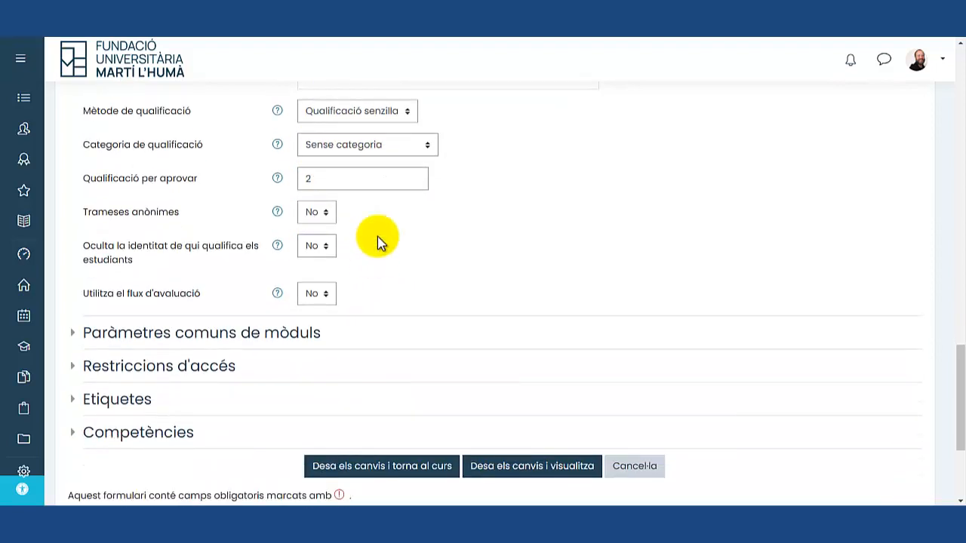
left_click(374, 145)
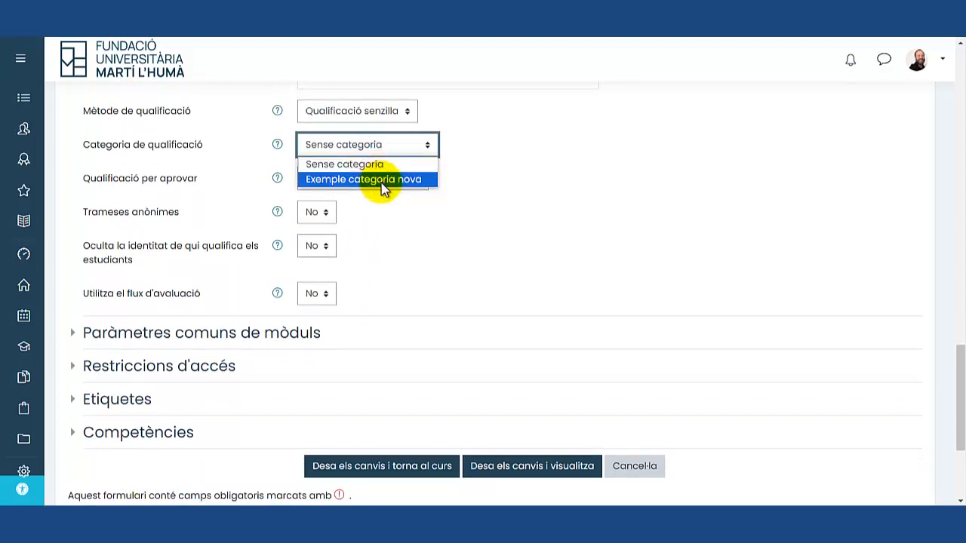
left_click(381, 164)
scroll(377, 260, "down", 3)
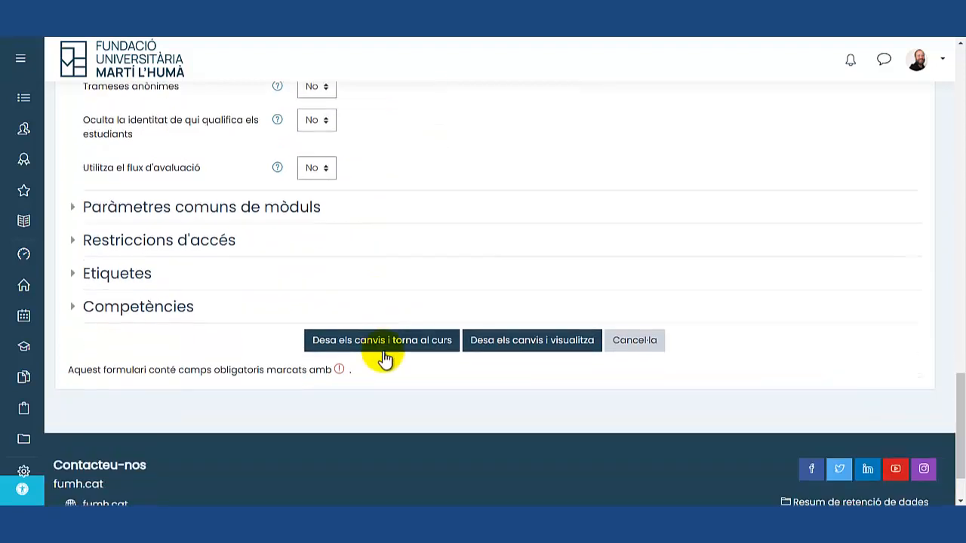
left_click(396, 341)
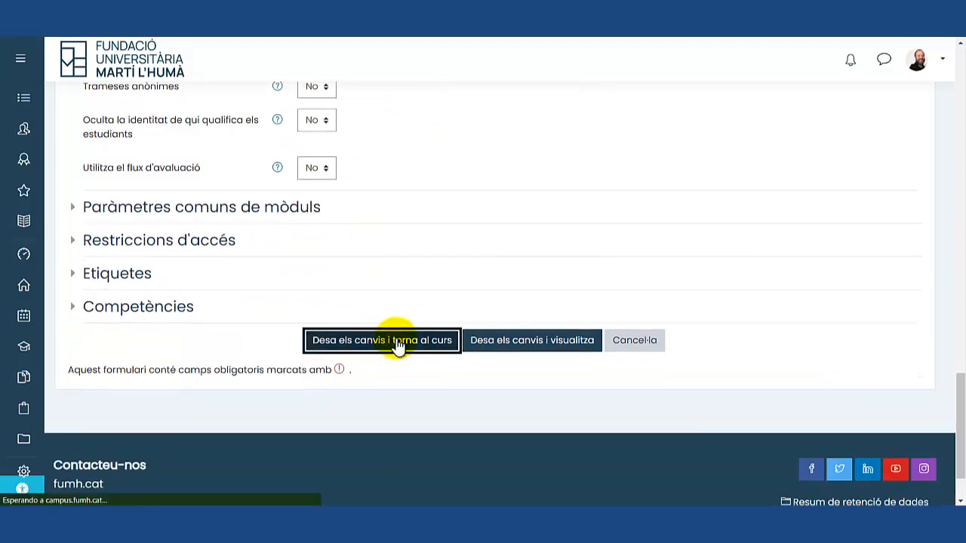
Step: Open the course's Informe del qualificador and turn on editing for the grades table
scroll(392, 332, "up", 8)
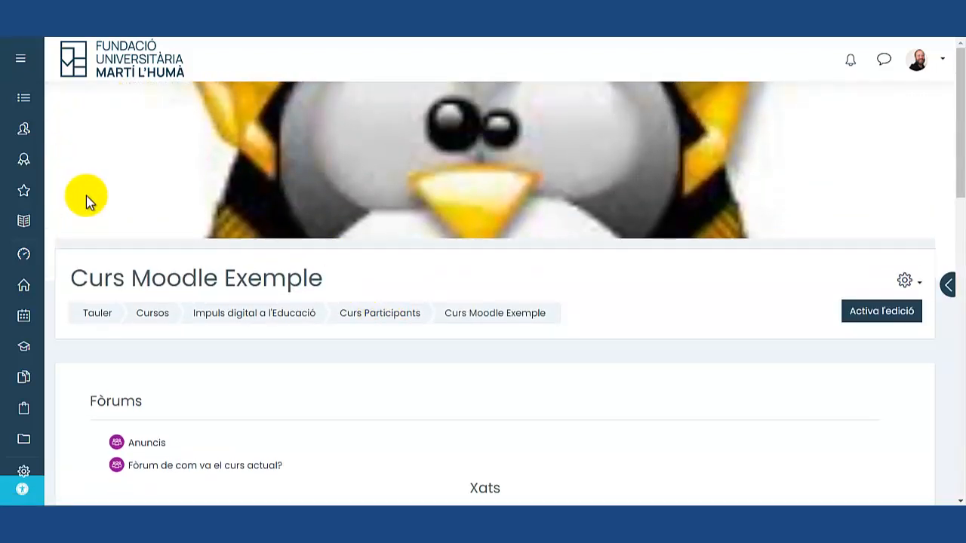
left_click(49, 226)
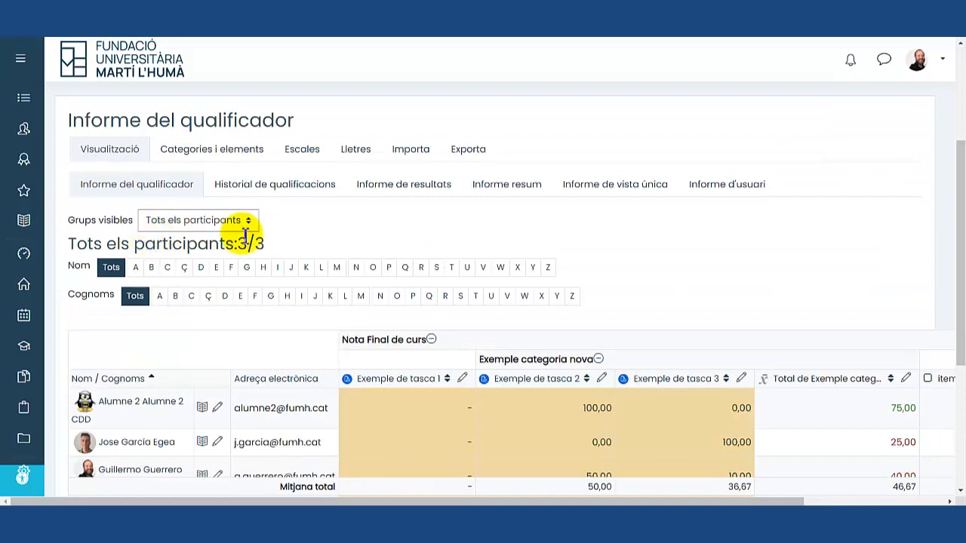
scroll(264, 237, "down", 3)
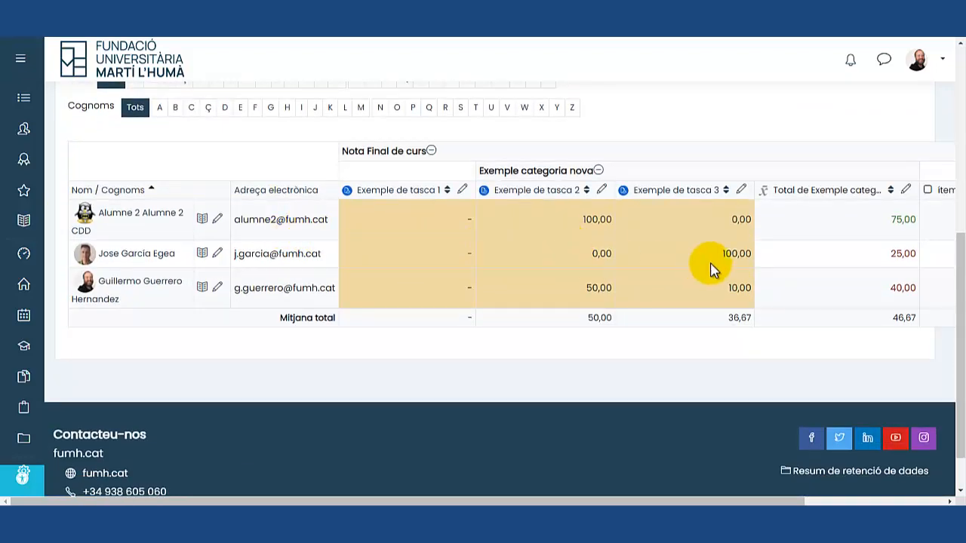
scroll(829, 309, "up", 5)
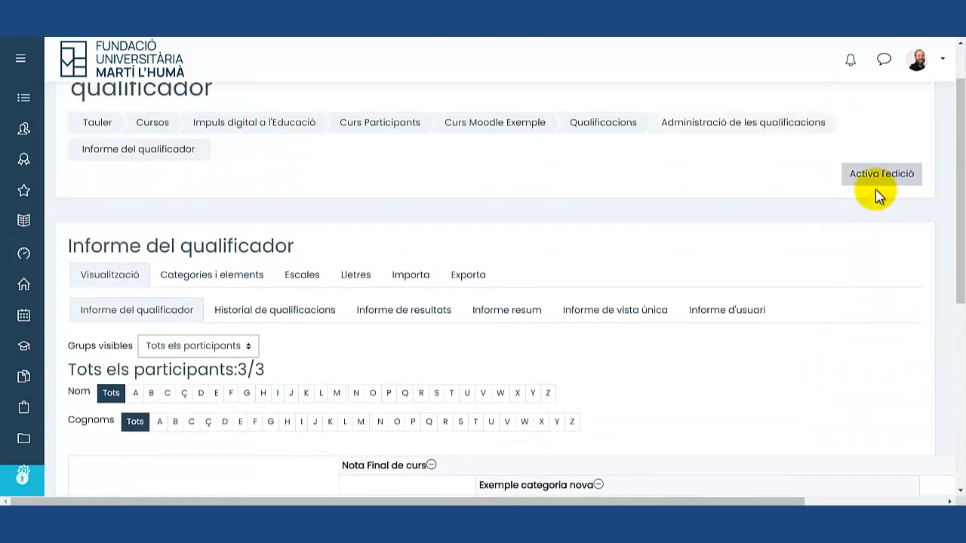
left_click(877, 179)
scroll(654, 220, "down", 1)
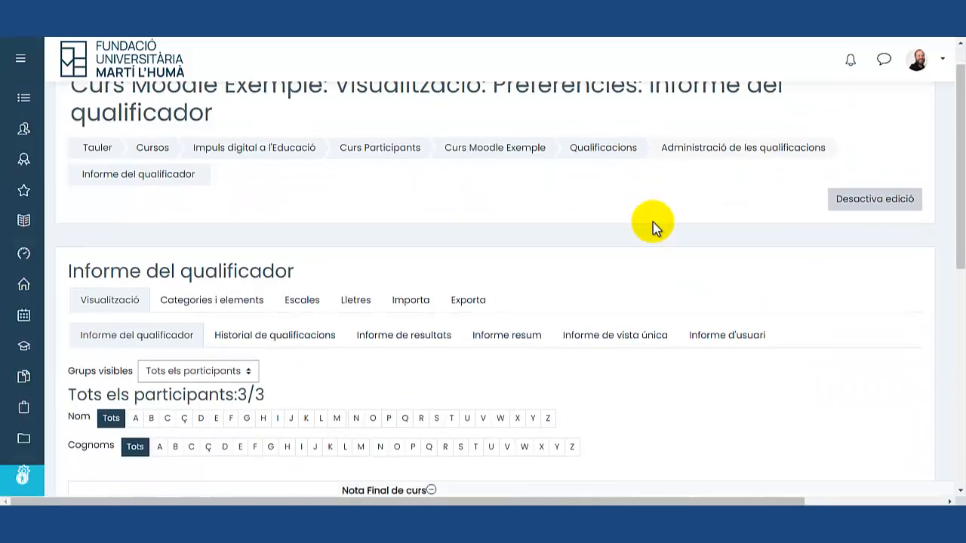
scroll(649, 224, "down", 5)
scroll(393, 302, "down", 1)
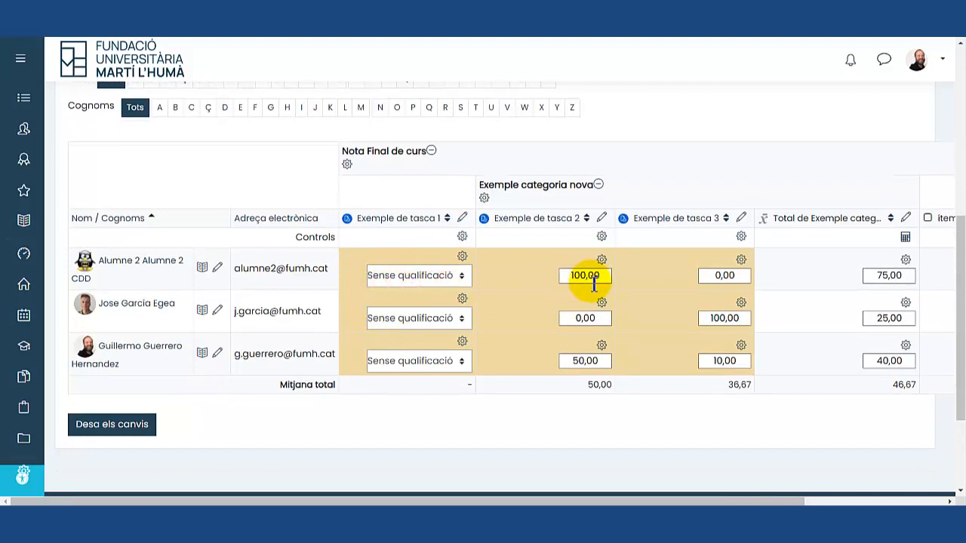
Step: Grade Exemple de tasca 1 as Tasca no completada for the first student and tasca completada for the second student
left_click(461, 277)
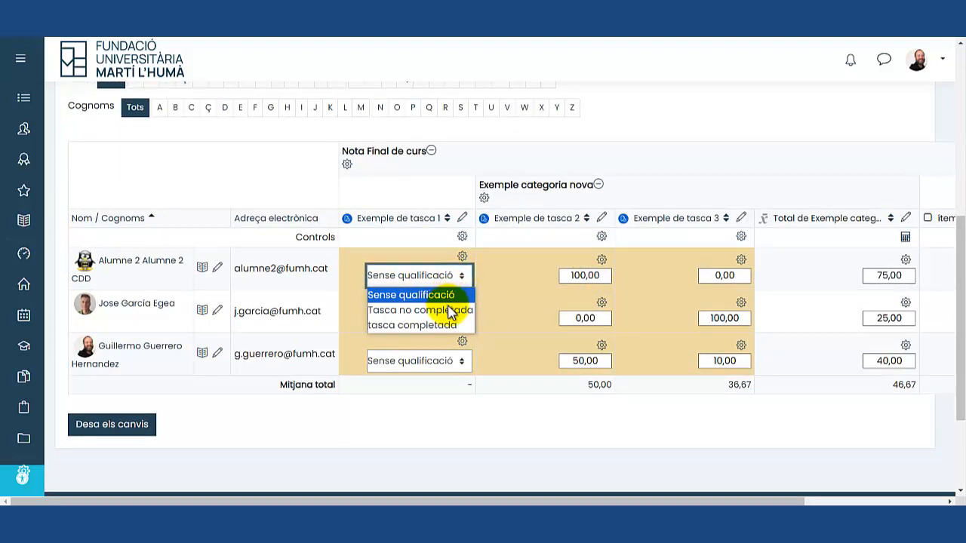
left_click(451, 311)
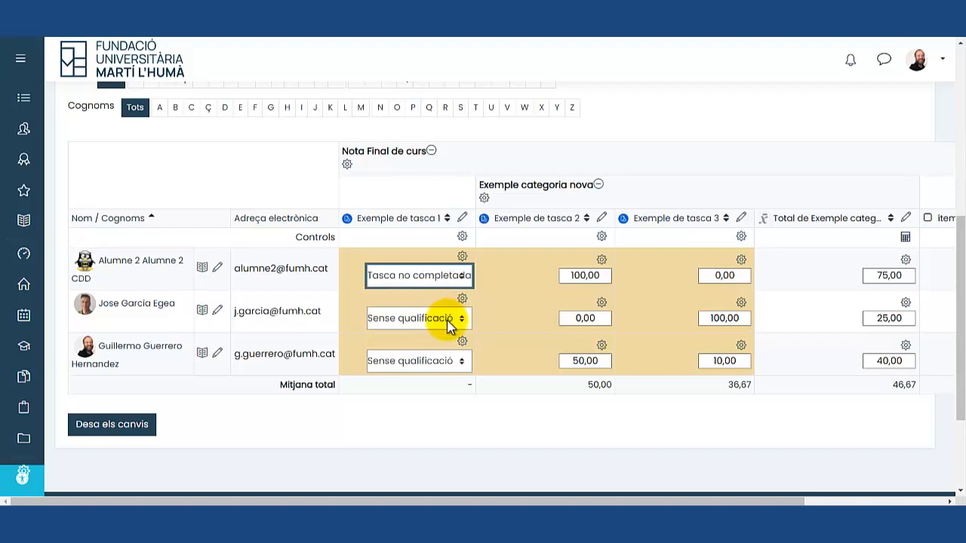
left_click(451, 321)
left_click(440, 367)
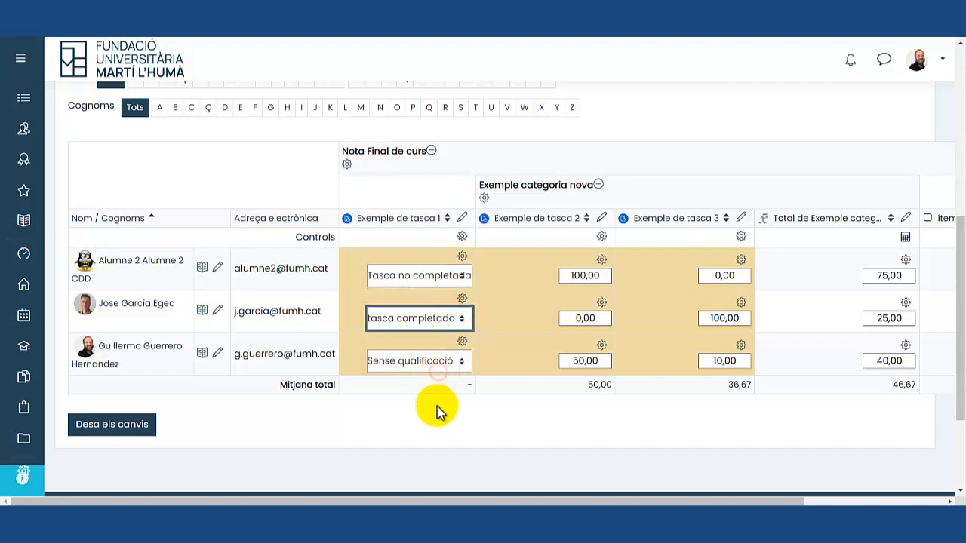
left_click(437, 413)
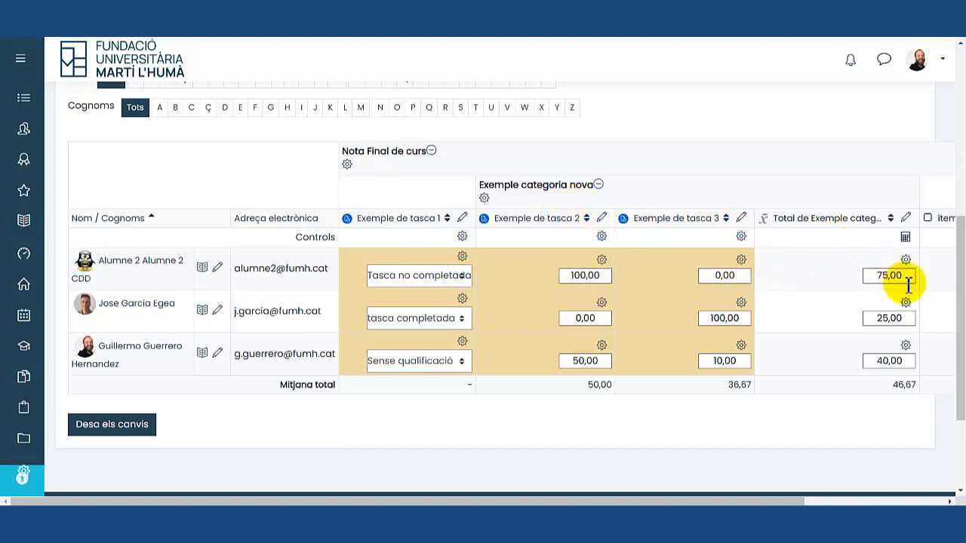
Step: Set the Exemple de tasca 3 grade to 0 for the second student and 100 for the first student
left_click_drag(689, 500, 863, 500)
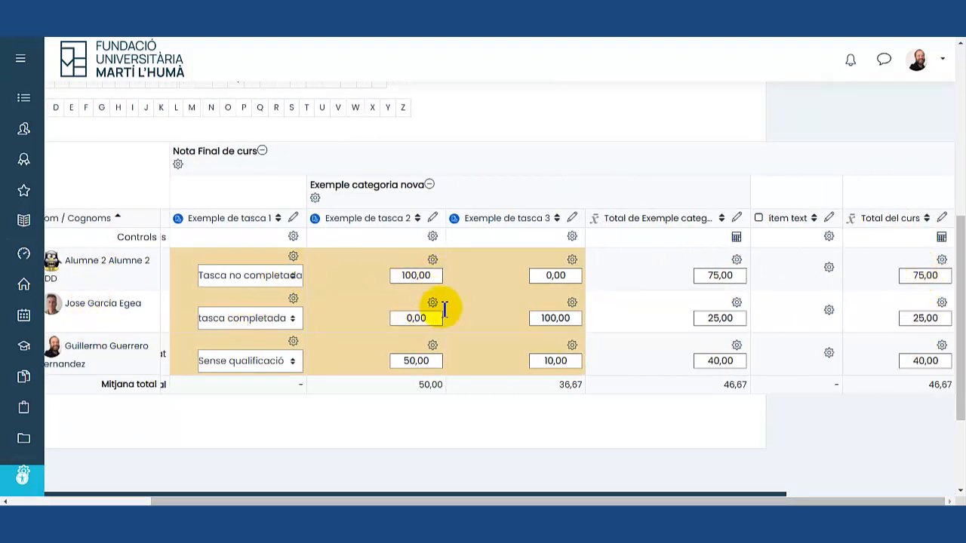
double_click(571, 318)
type("0")
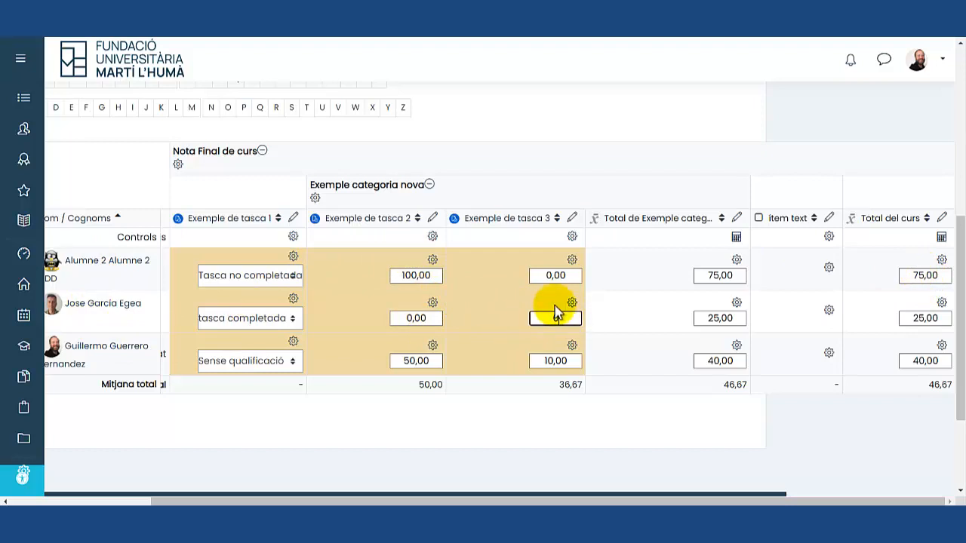
double_click(562, 277)
type("100")
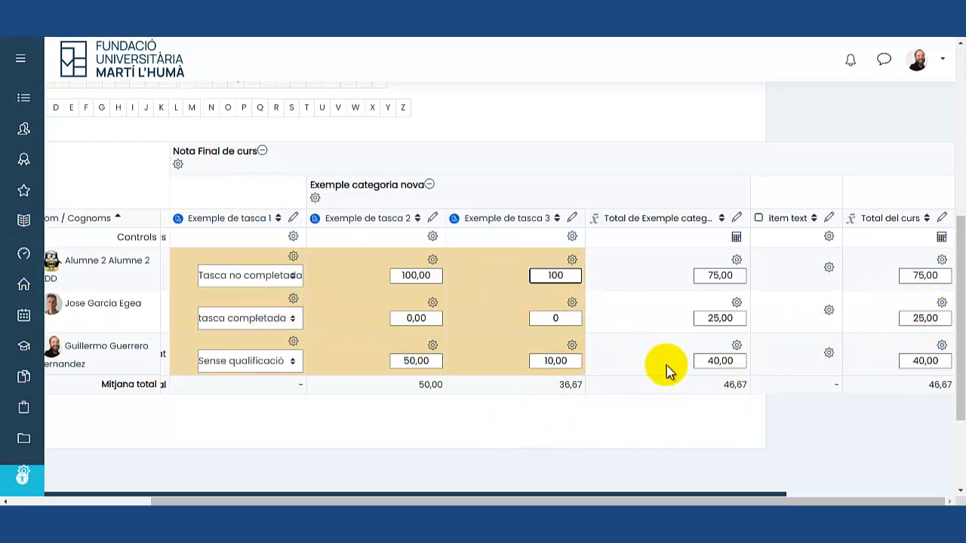
Step: Change Exemple de tasca 1 to tasca completada for the first student and Tasca no completada for the second
scroll(672, 366, "up", 2)
scroll(364, 362, "down", 2)
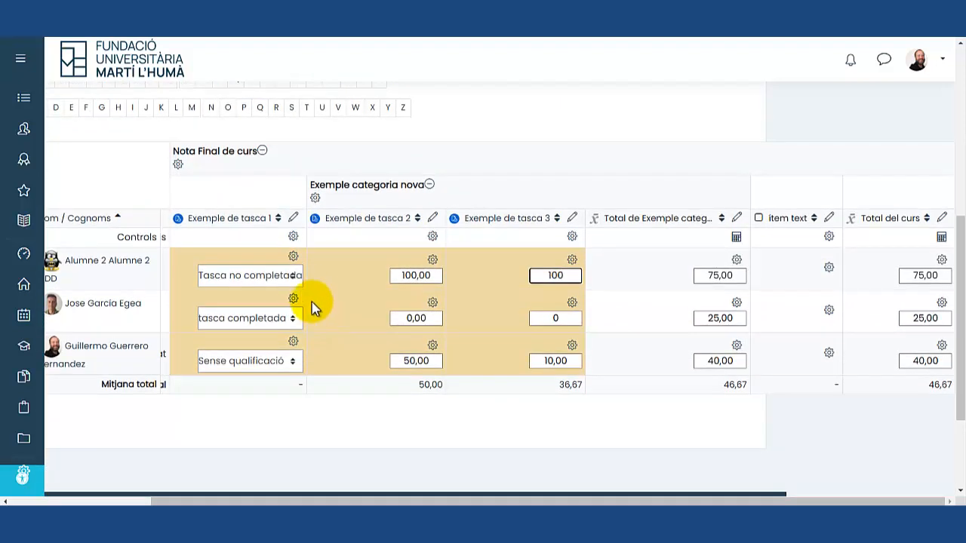
left_click(288, 278)
left_click(273, 326)
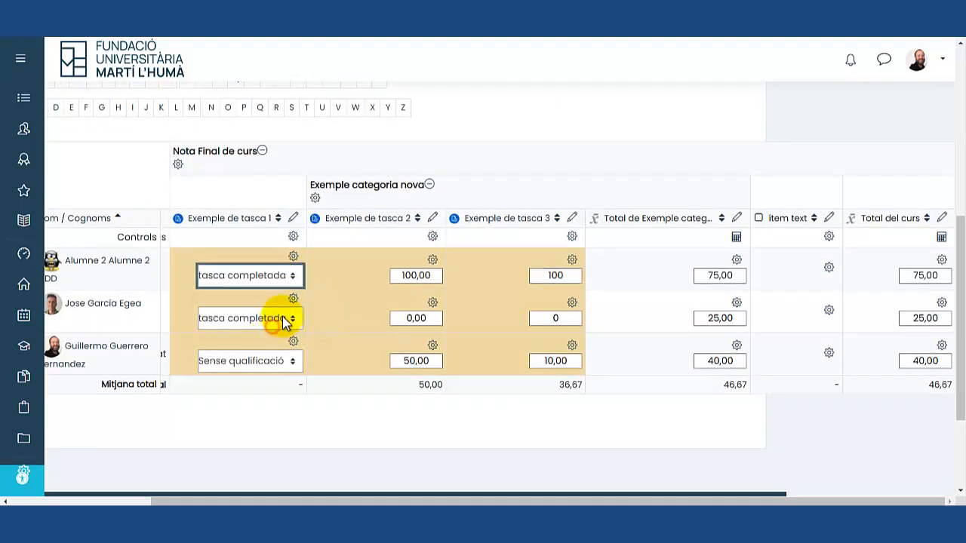
left_click(288, 318)
left_click(264, 352)
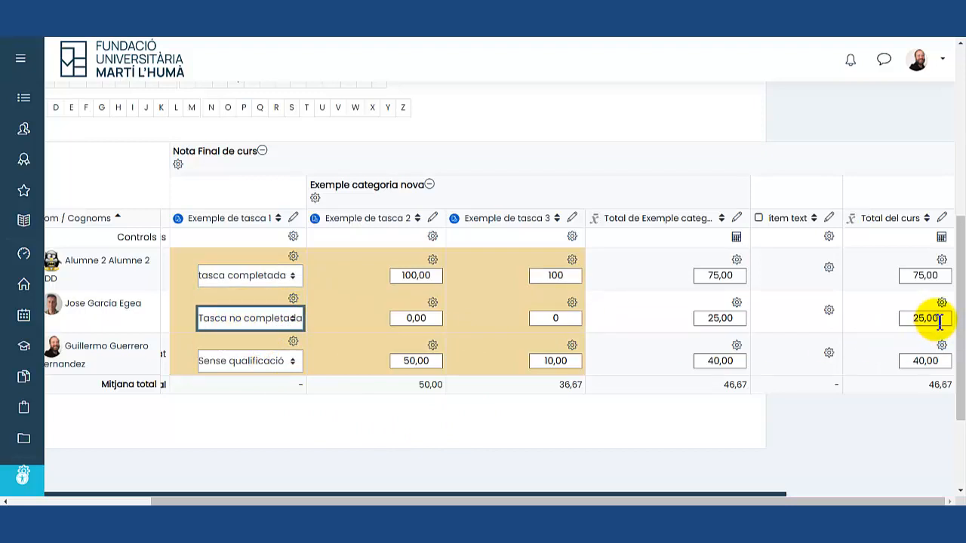
scroll(780, 377, "up", 3)
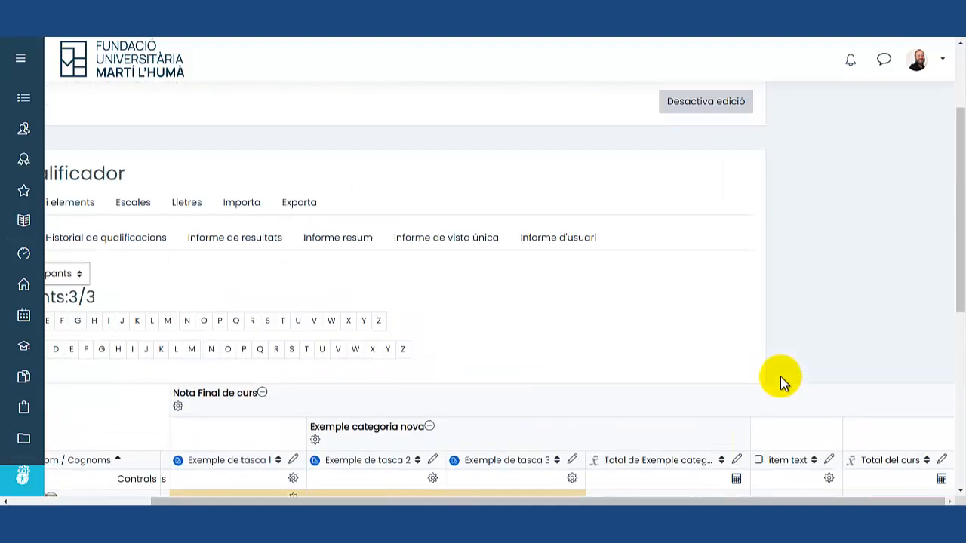
scroll(780, 376, "up", 2)
left_click(728, 237)
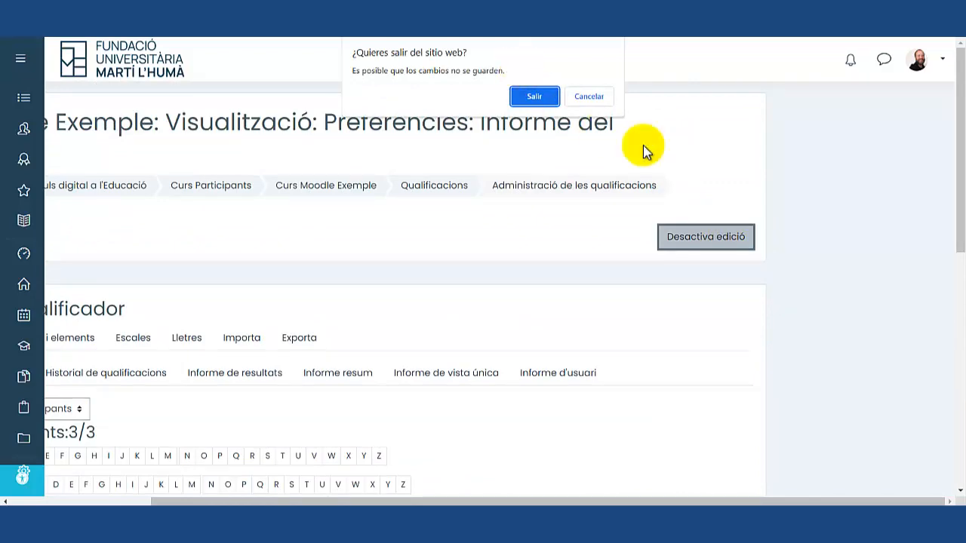
left_click(573, 95)
Step: Save the grade changes made in the Informe del qualificador
scroll(196, 411, "down", 5)
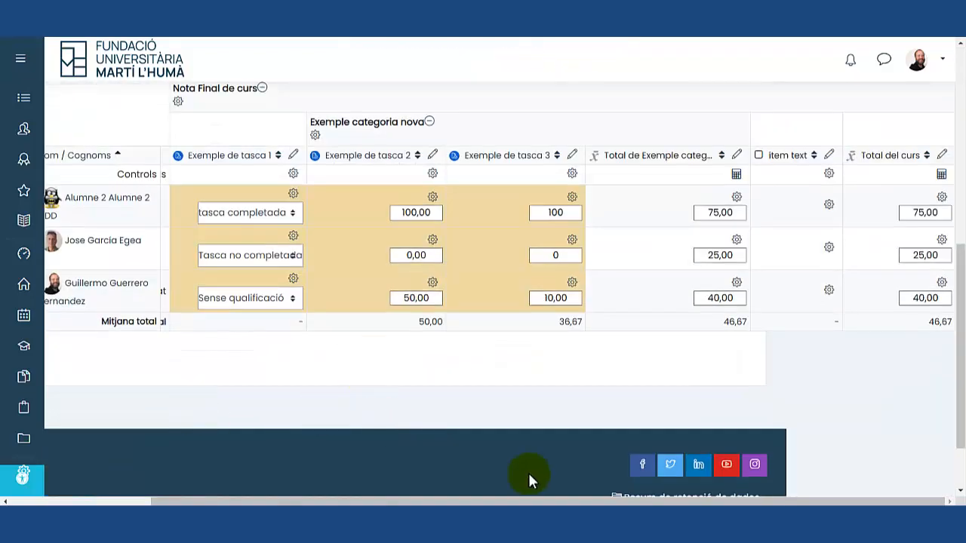
left_click_drag(534, 500, 237, 387)
left_click(121, 365)
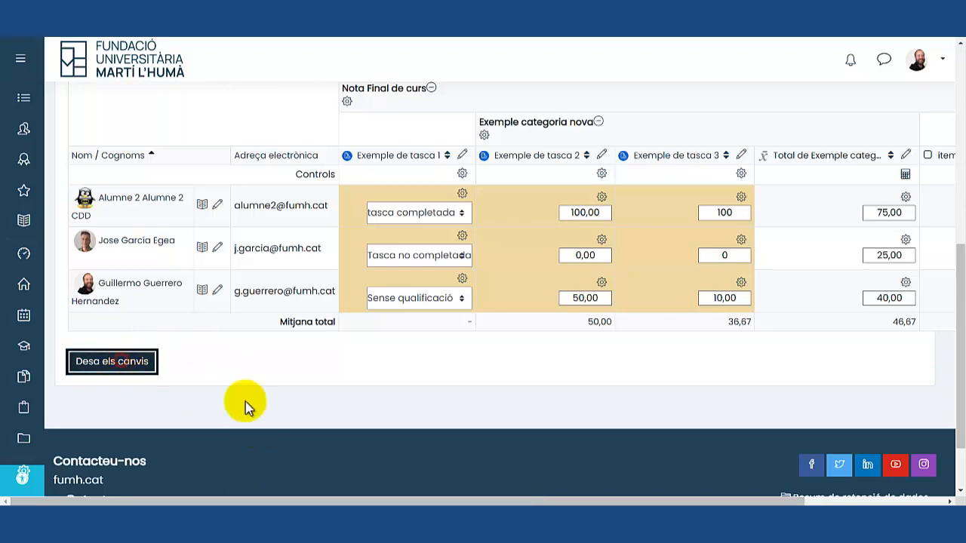
Step: Turn off editing in the Informe del qualificador and display the saved grades table
scroll(600, 476, "down", 3)
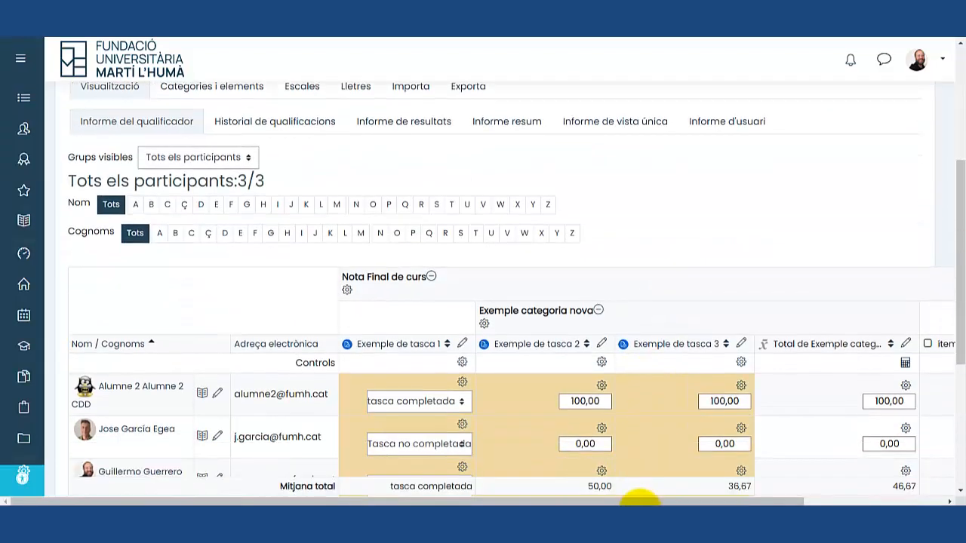
left_click_drag(626, 500, 883, 410)
scroll(867, 375, "up", 3)
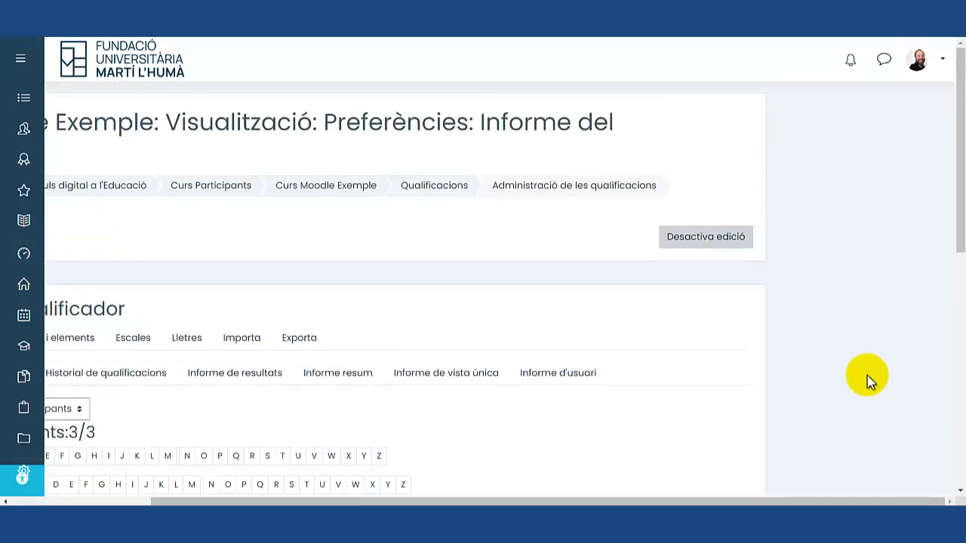
left_click(717, 240)
scroll(726, 309, "down", 3)
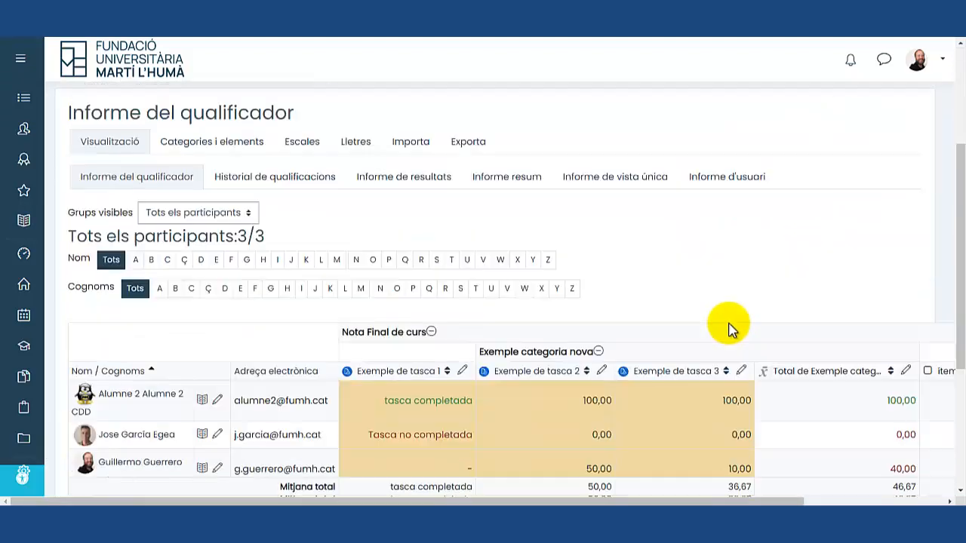
scroll(724, 336, "down", 3)
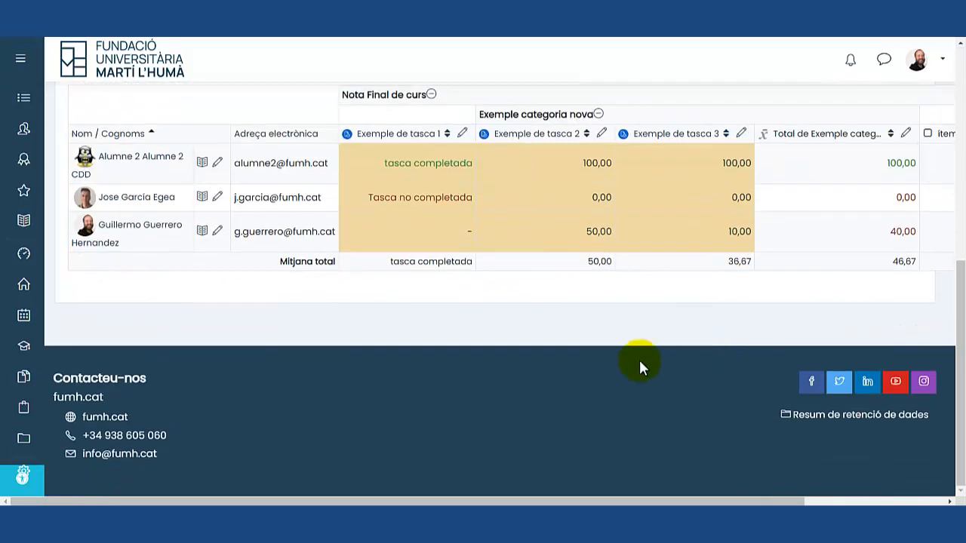
Step: Compare the first two students' Exemple de tasca 1 scale grades with their other task grades and Total del curs
left_click_drag(393, 167, 474, 170)
left_click(392, 165)
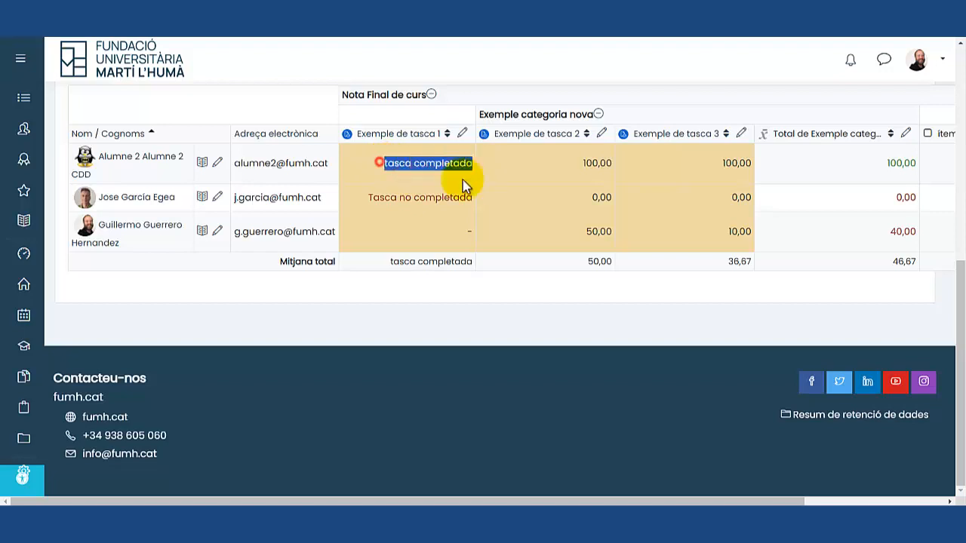
left_click_drag(367, 197, 491, 209)
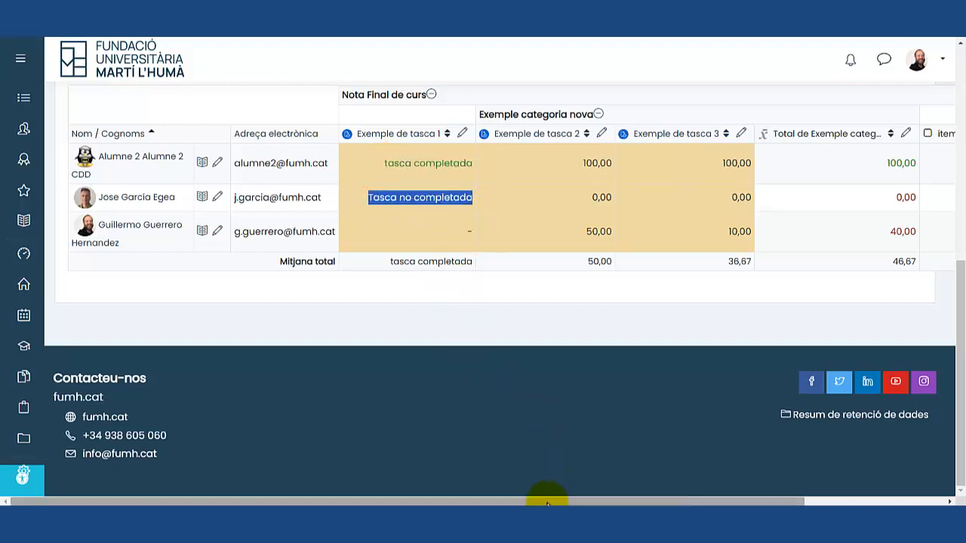
left_click_drag(547, 501, 687, 502)
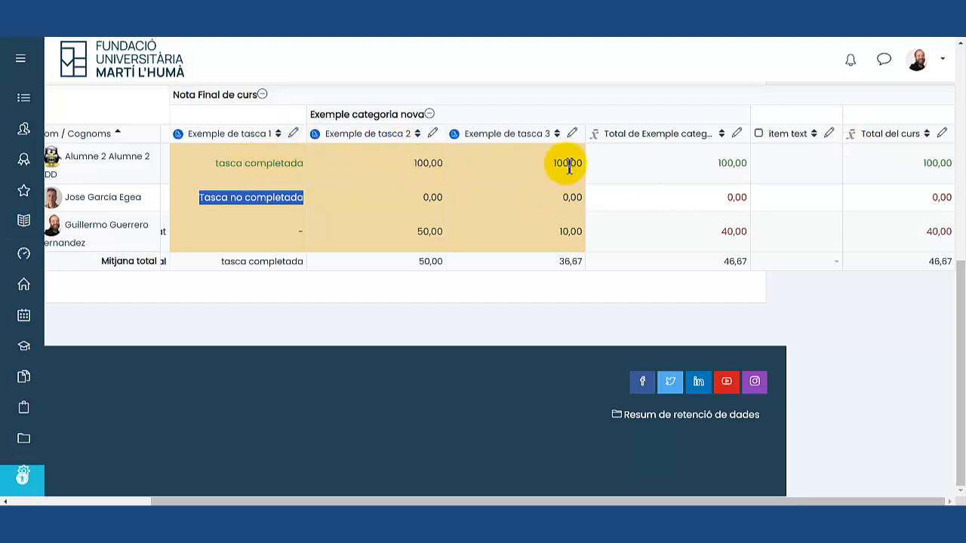
left_click_drag(922, 163, 951, 168)
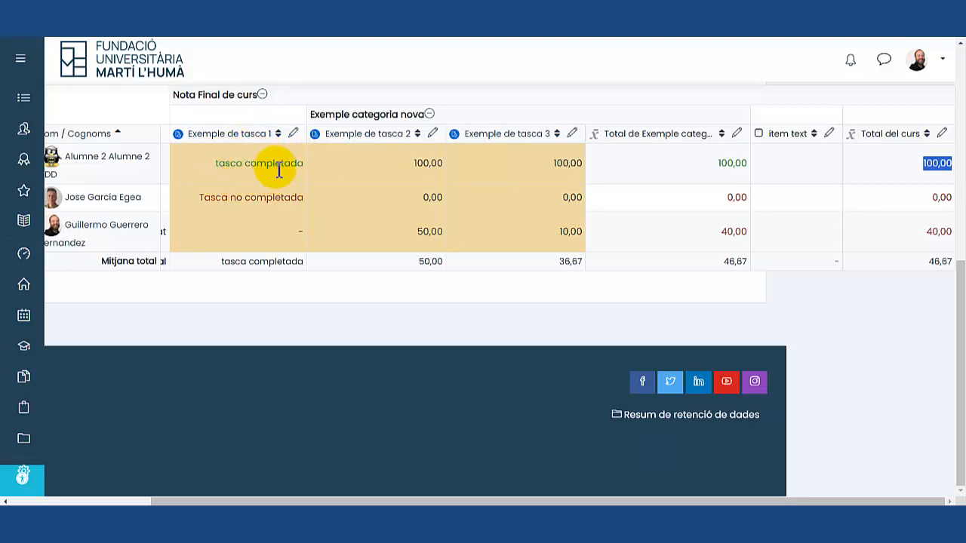
left_click_drag(213, 163, 303, 167)
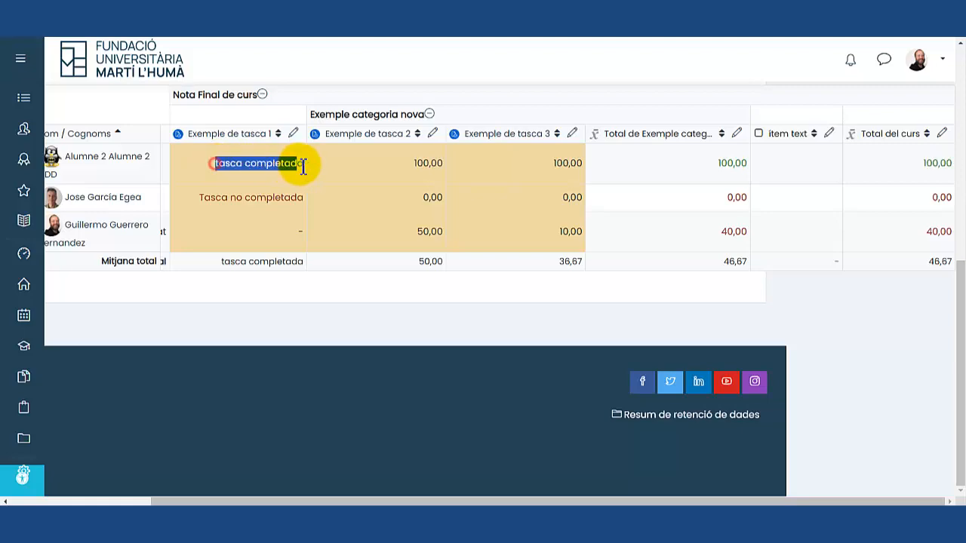
Step: Turn on editing in the Informe del qualificador and set the first student's Exemple de tasca 1 grade to Tasca no completada
scroll(628, 297, "up", 5)
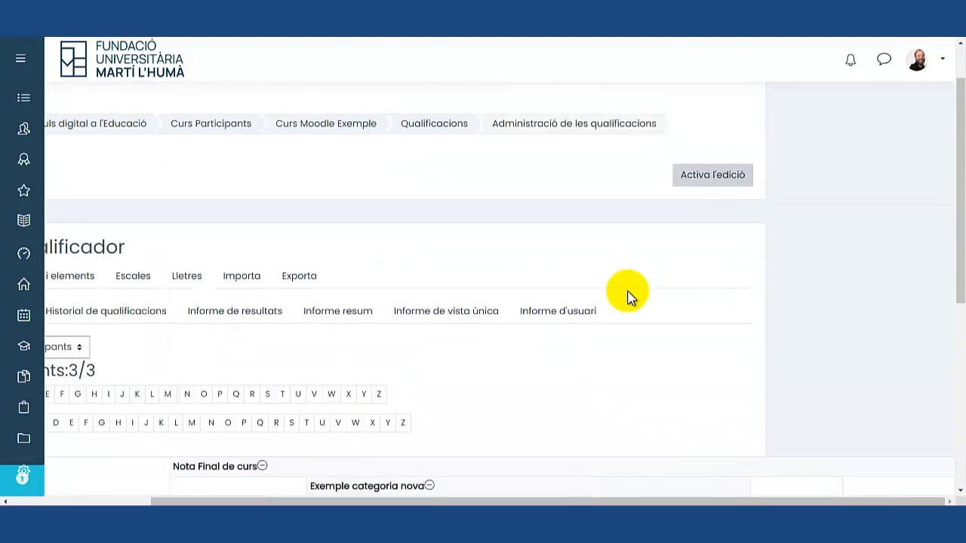
left_click(713, 239)
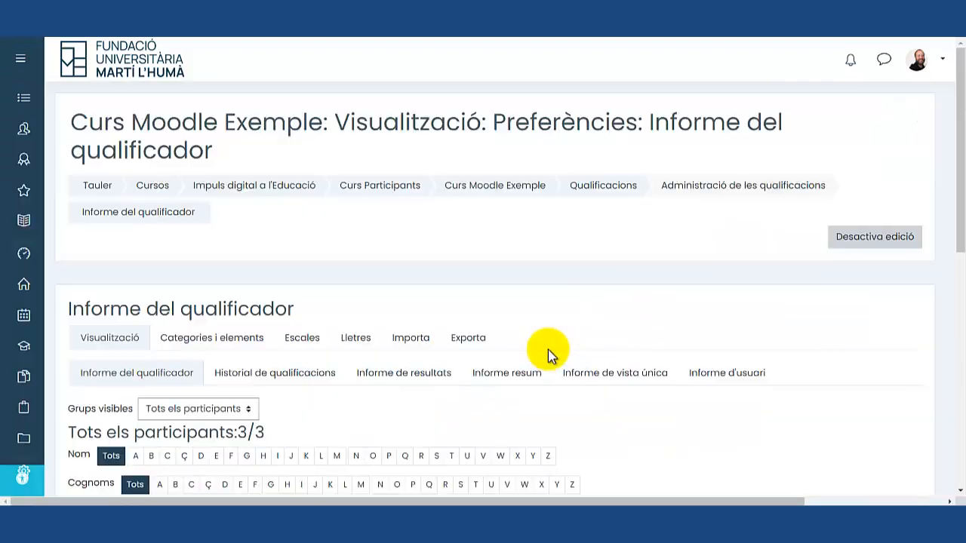
scroll(529, 350, "down", 5)
left_click(446, 277)
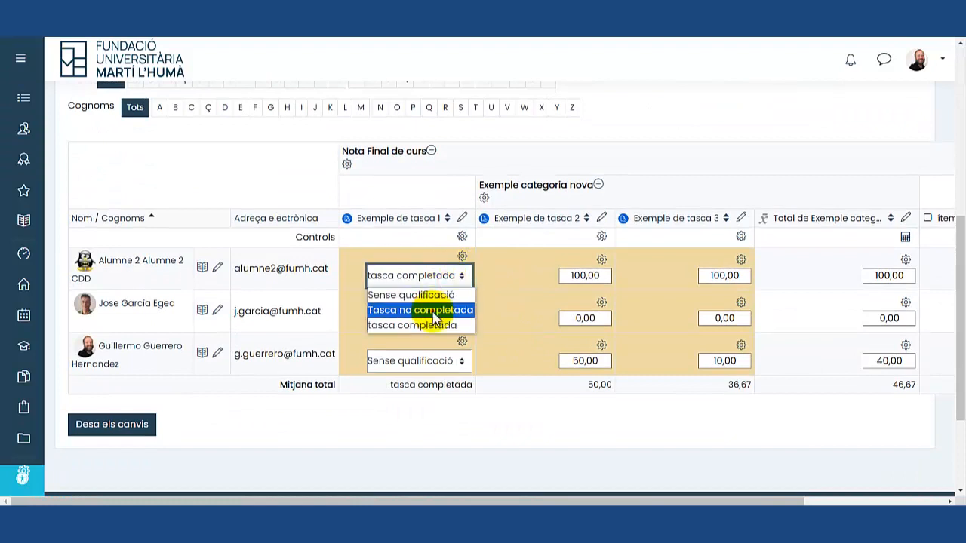
left_click(434, 311)
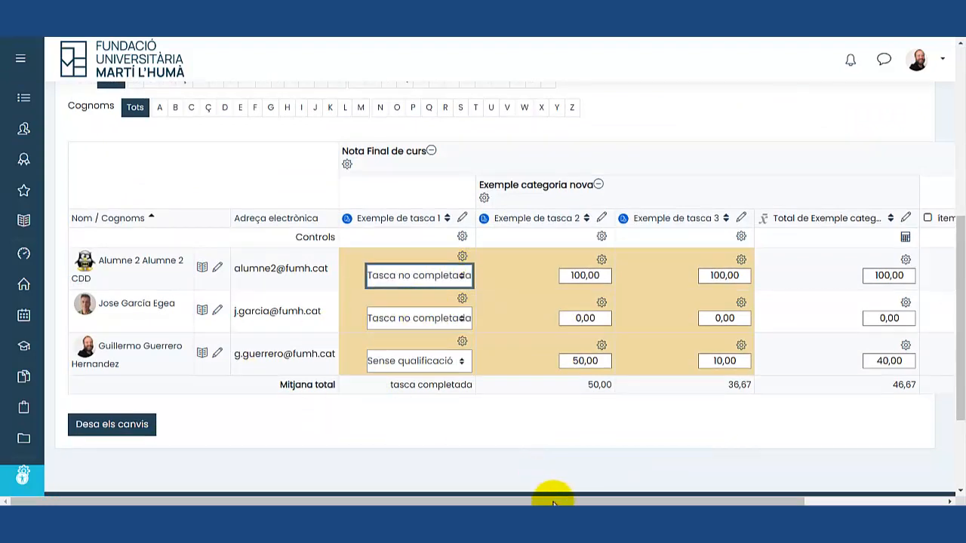
Step: Check the Total del curs column and save the changed Exemple de tasca 1 grade
left_click_drag(569, 502, 793, 501)
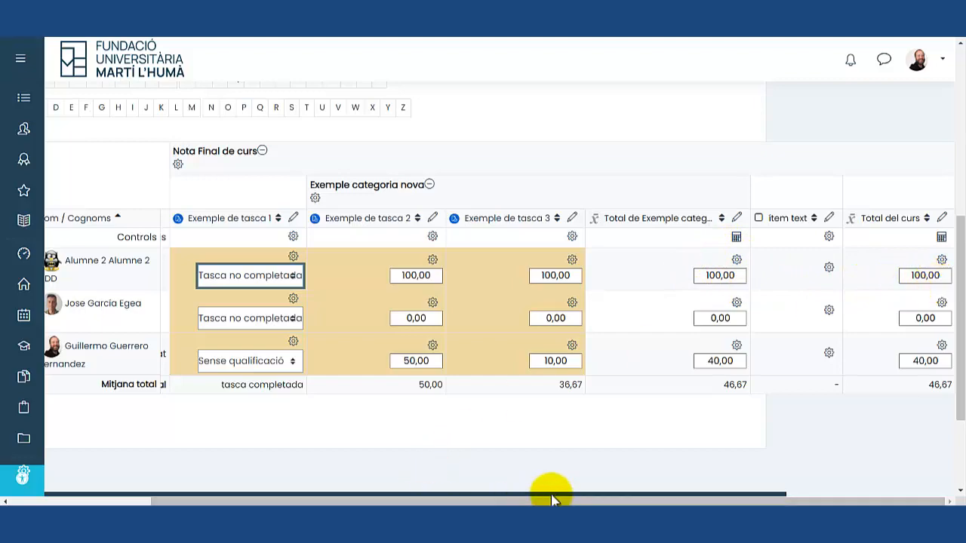
scroll(587, 475, "up", 3)
scroll(588, 460, "down", 5)
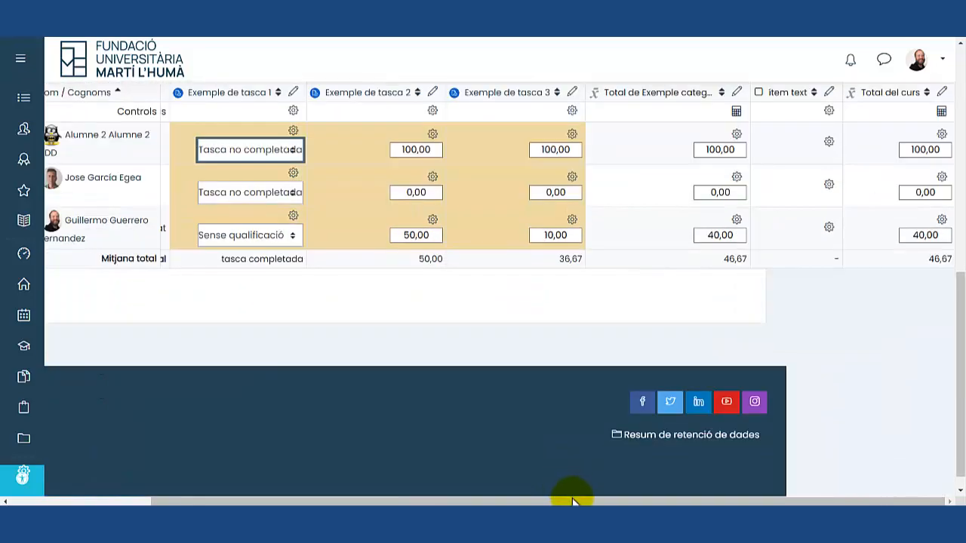
left_click_drag(567, 496, 323, 491)
left_click(117, 300)
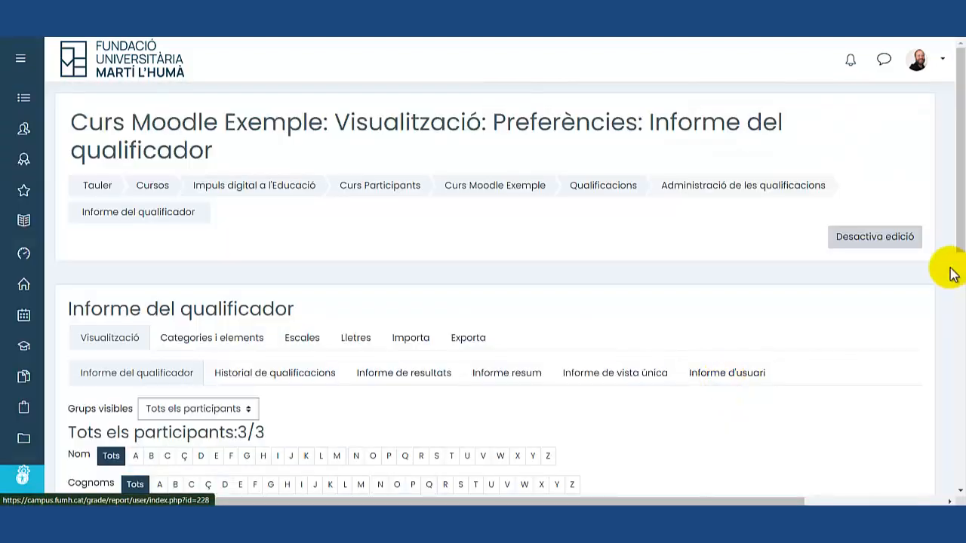
Step: Turn off editing and display the recalculated grades table up to the Total del curs column
left_click(903, 242)
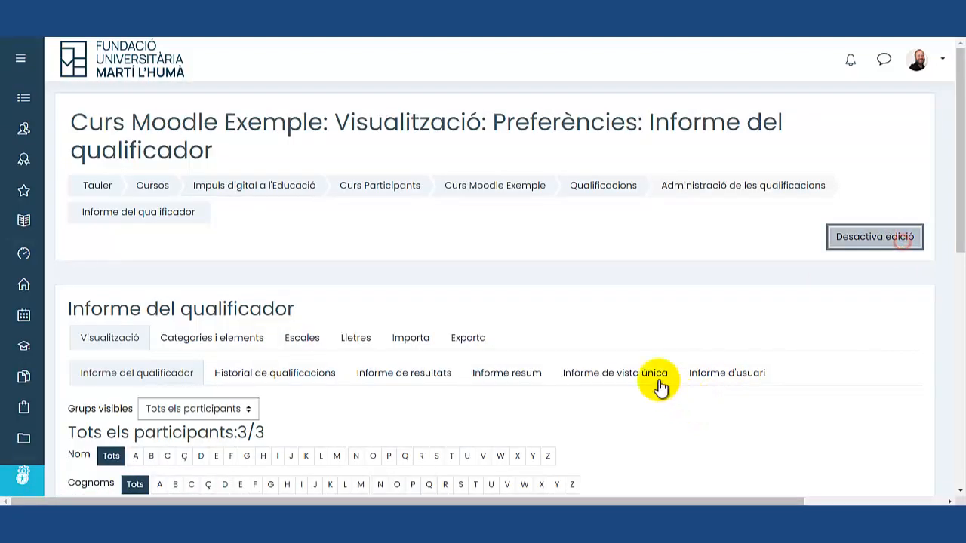
scroll(622, 363, "down", 5)
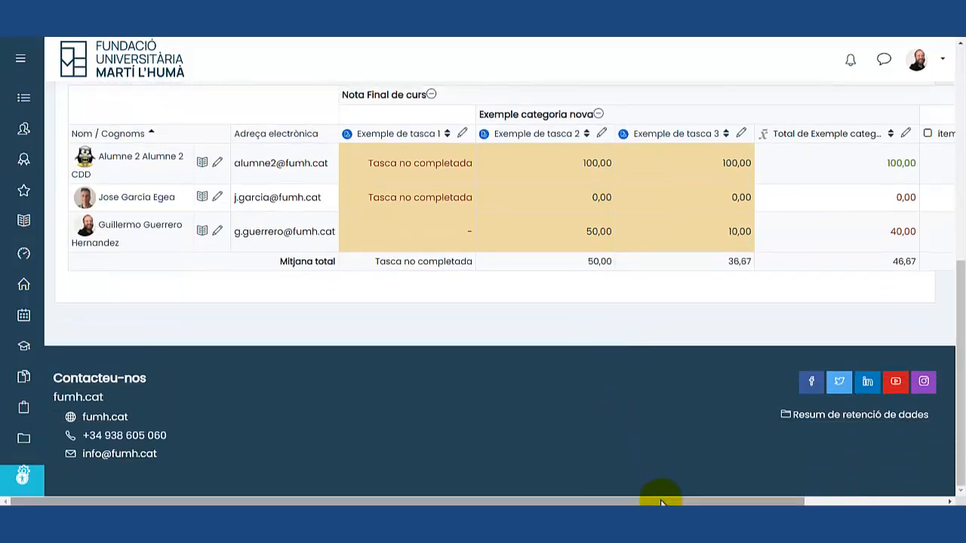
left_click_drag(662, 498, 960, 480)
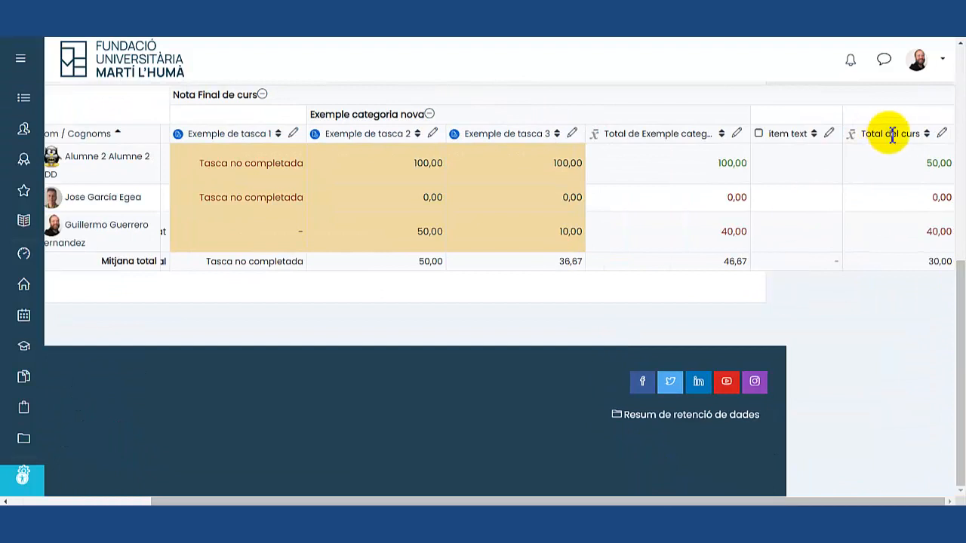
Step: Compare the first student's Total del curs with the Exemple categoria nova total and the Exemple de tasca 1 grade
left_click_drag(913, 163, 954, 170)
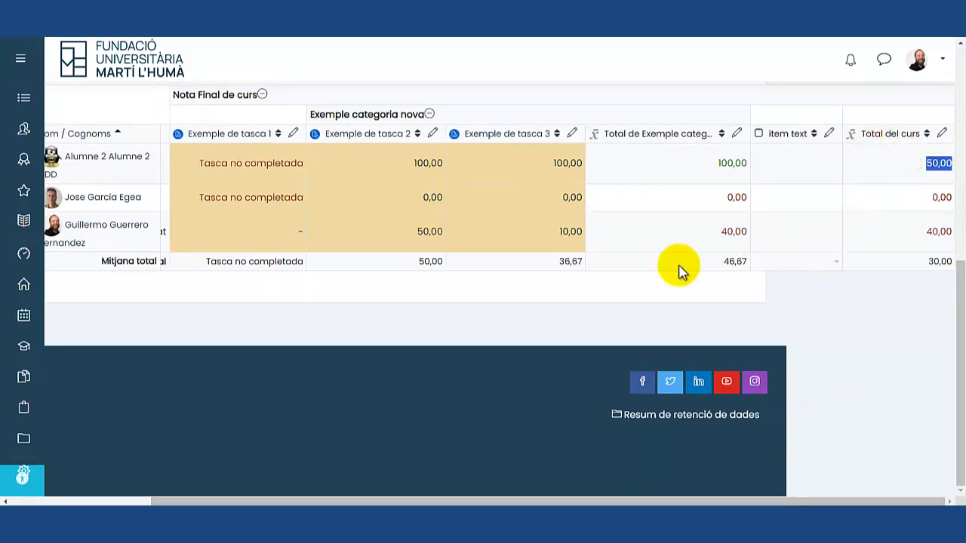
left_click_drag(696, 161, 740, 182)
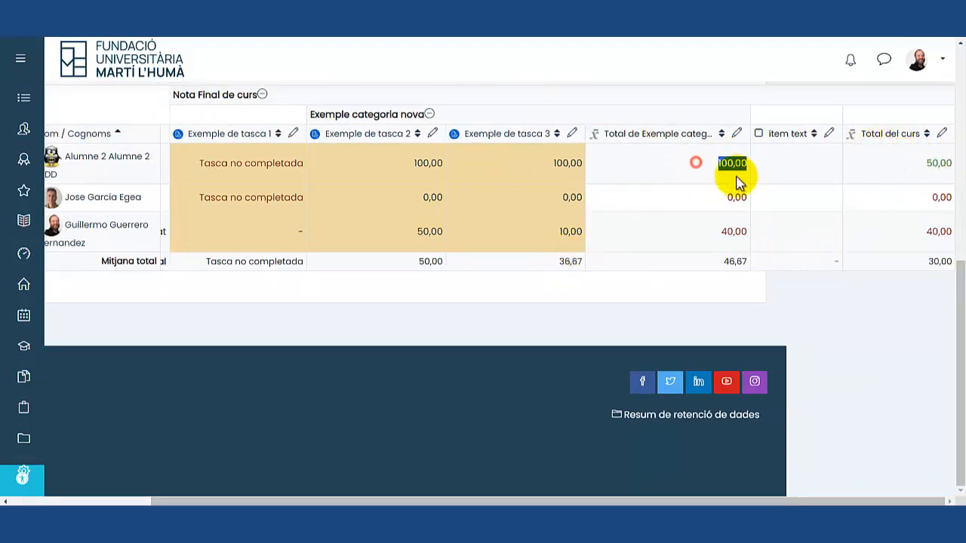
left_click_drag(196, 163, 303, 163)
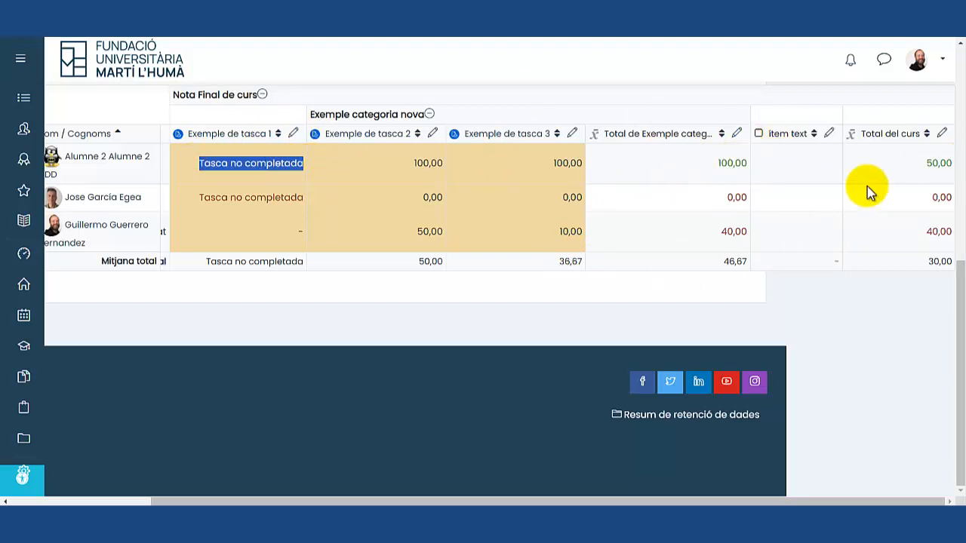
left_click_drag(905, 163, 955, 168)
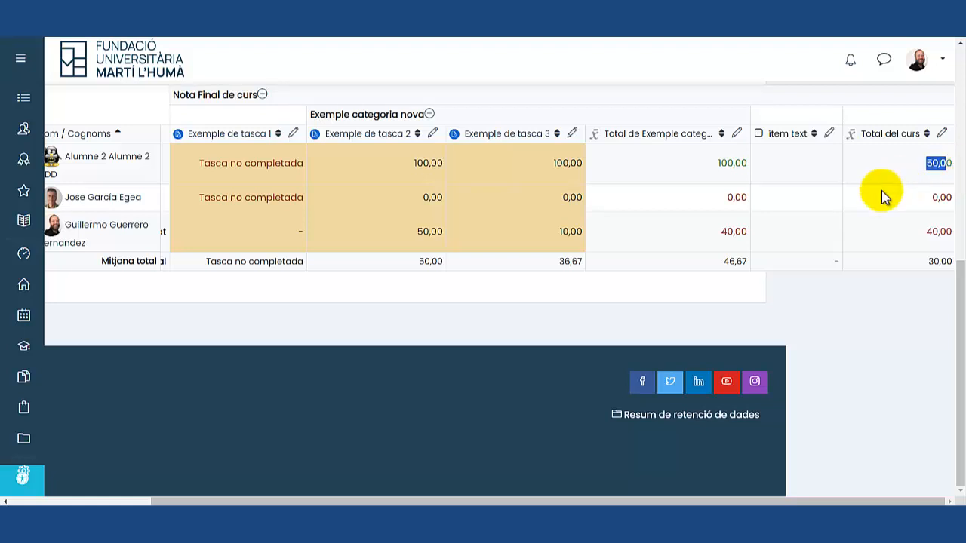
Step: Open the Historial de qualificacions and look through its grade item choices and user selection list without selecting anyone
left_click_drag(594, 501, 627, 498)
scroll(582, 347, "up", 3)
left_click_drag(638, 499, 327, 395)
scroll(325, 350, "down", 1)
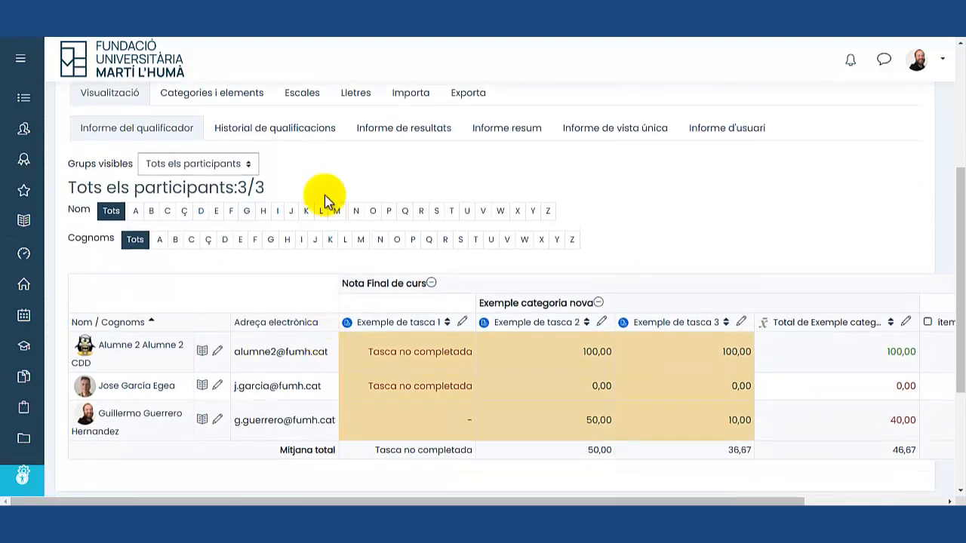
left_click(283, 142)
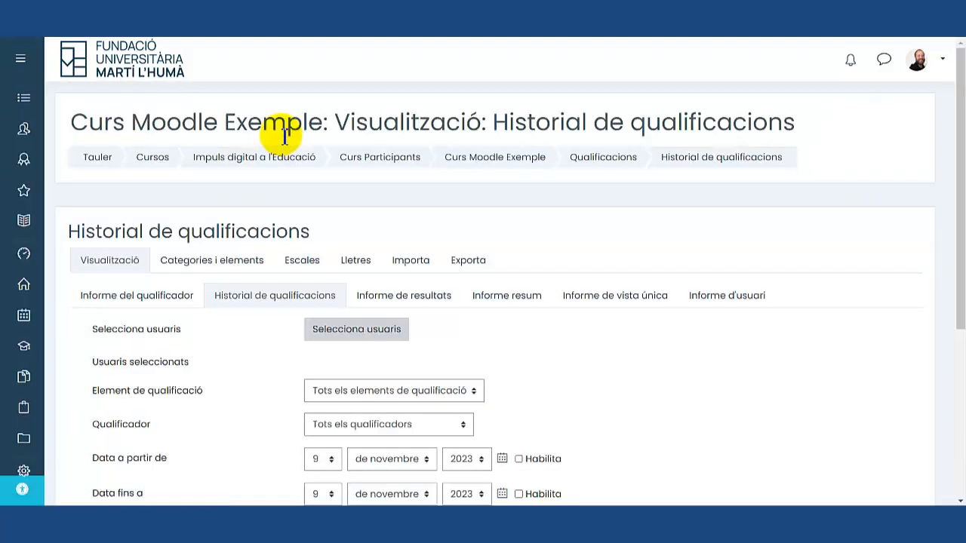
scroll(294, 151, "down", 5)
left_click(430, 202)
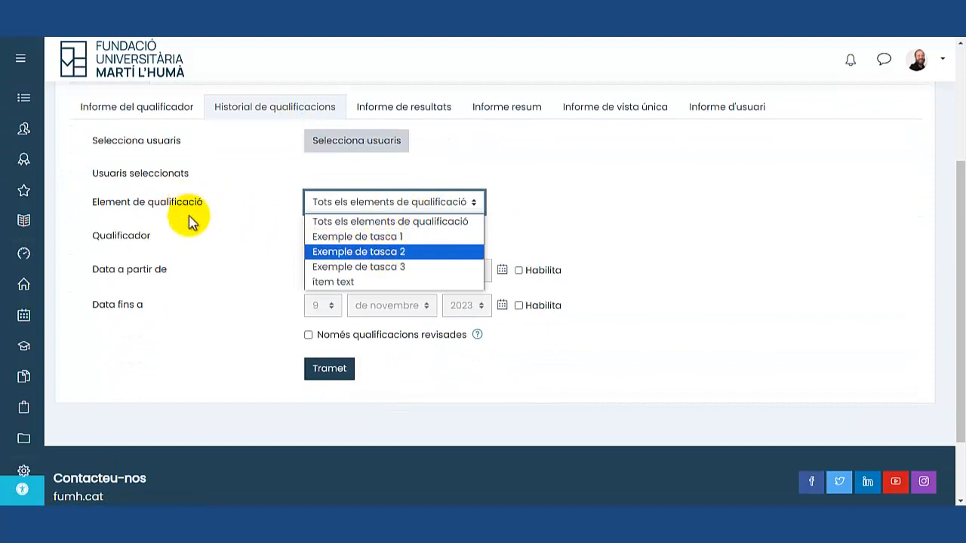
left_click(374, 149)
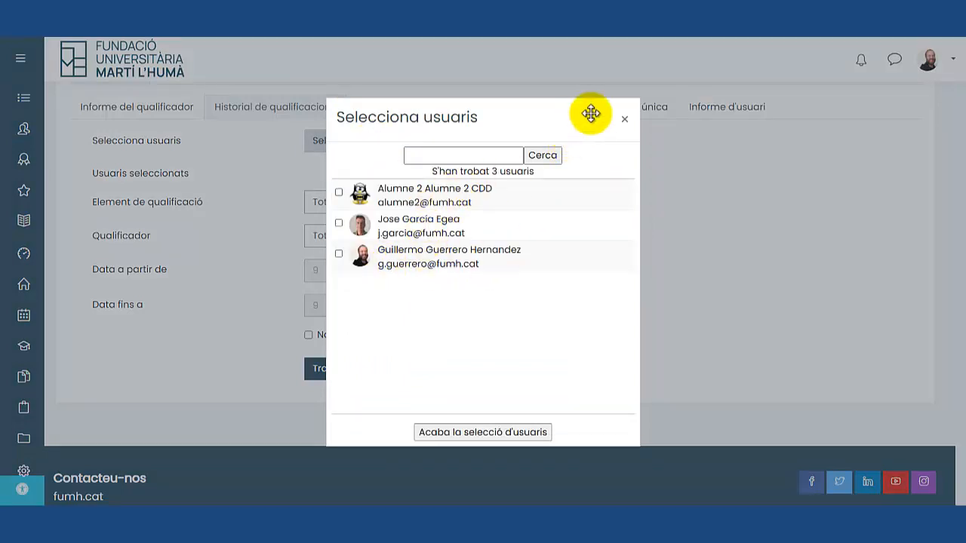
left_click(624, 121)
Step: Open the Informe de resultats and review the column headings of its table
left_click(440, 114)
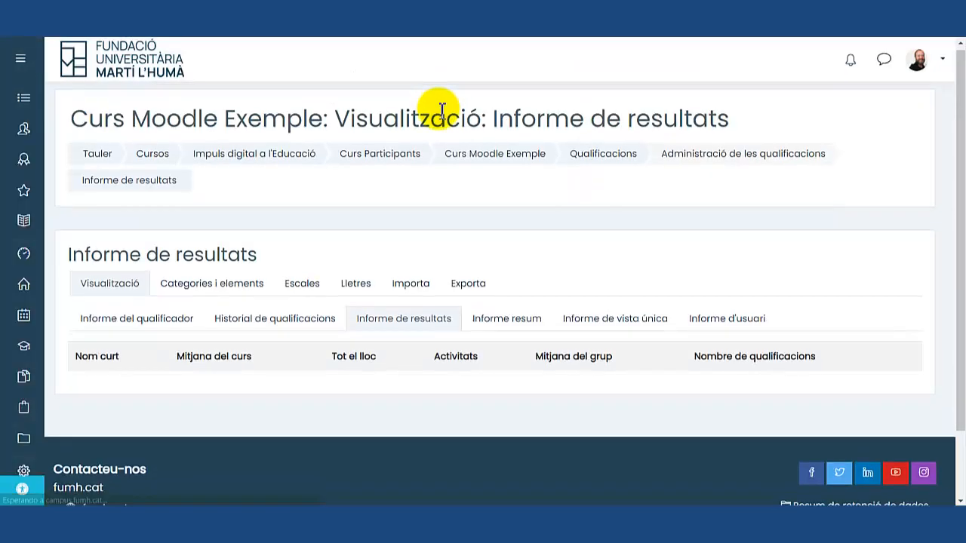
scroll(254, 308, "down", 2)
left_click_drag(93, 291, 858, 294)
Step: Open the Informe resum and display the first student's grades across courses, keeping Tots els participants as the group
left_click(422, 334)
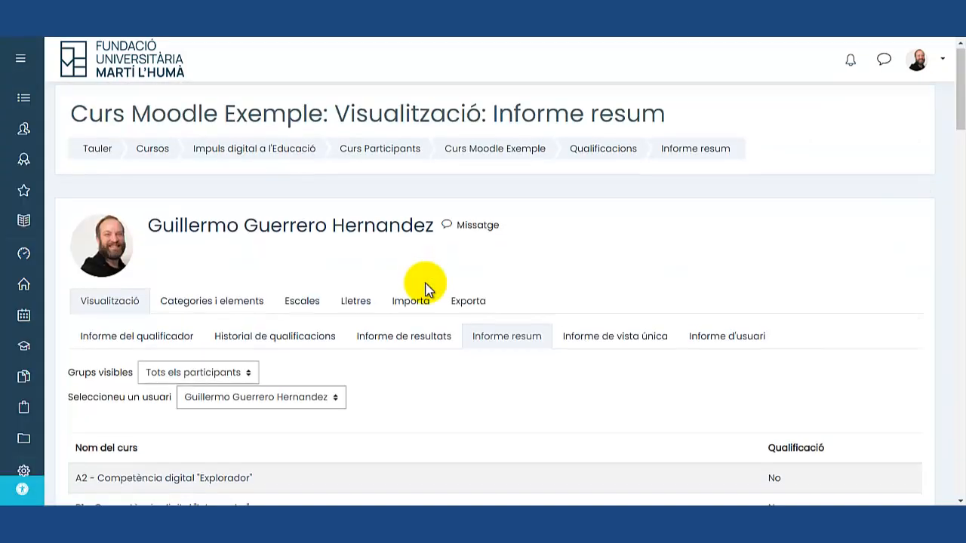
scroll(426, 287, "down", 3)
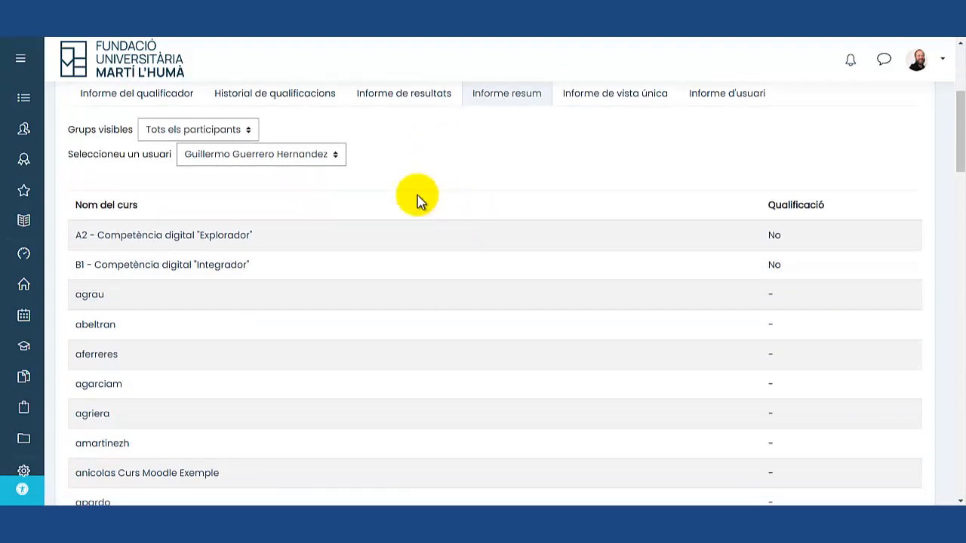
left_click(228, 133)
left_click(241, 130)
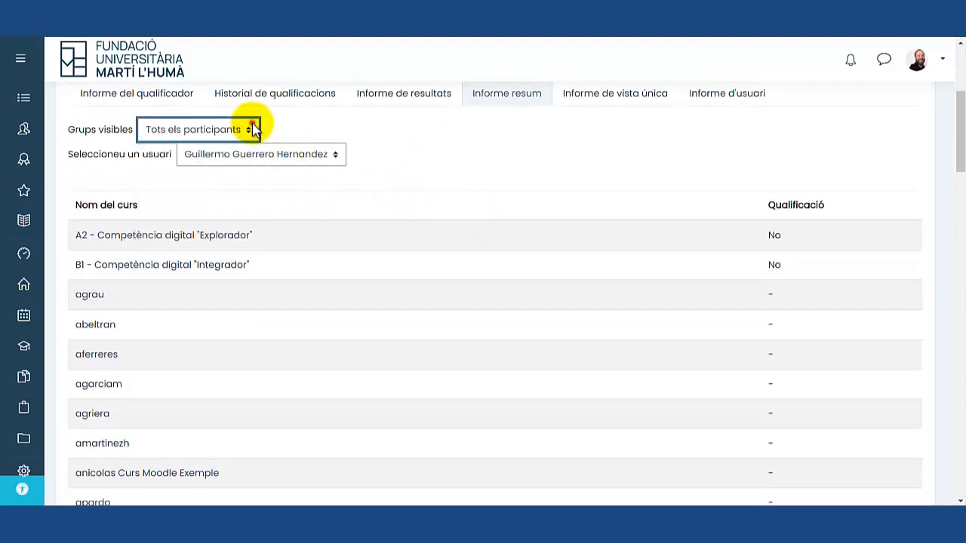
left_click(295, 157)
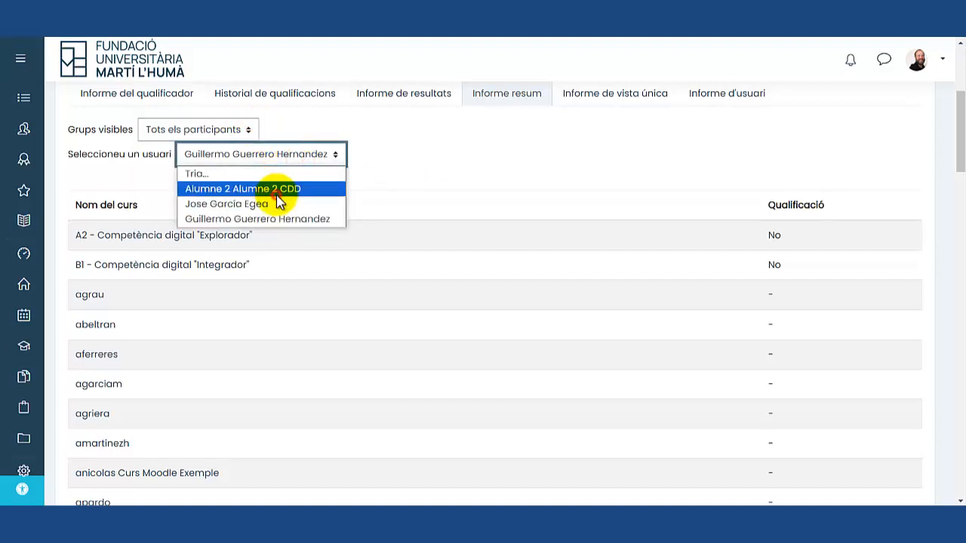
left_click(276, 190)
scroll(381, 227, "down", 5)
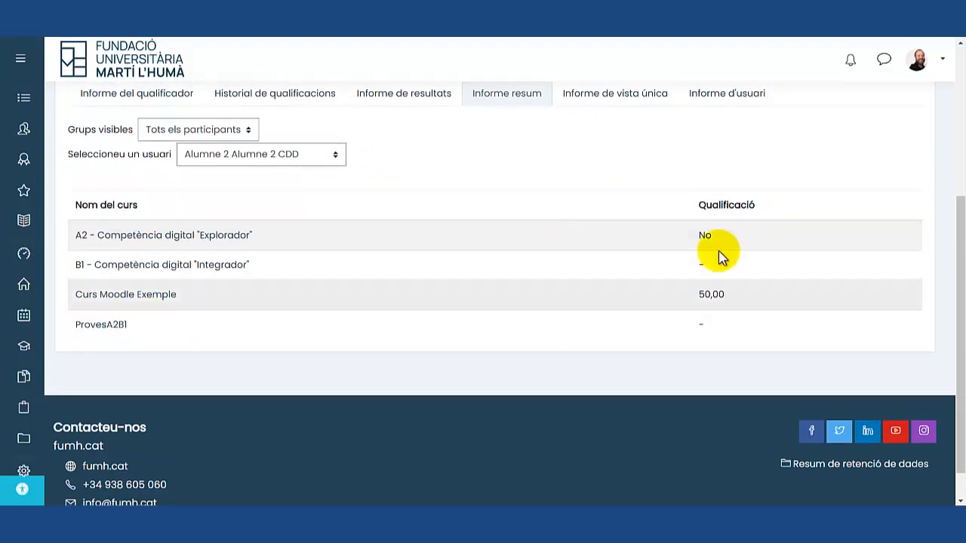
Step: Open the Informe de vista única and view its options for choosing a grade item or user
scroll(664, 296, "up", 3)
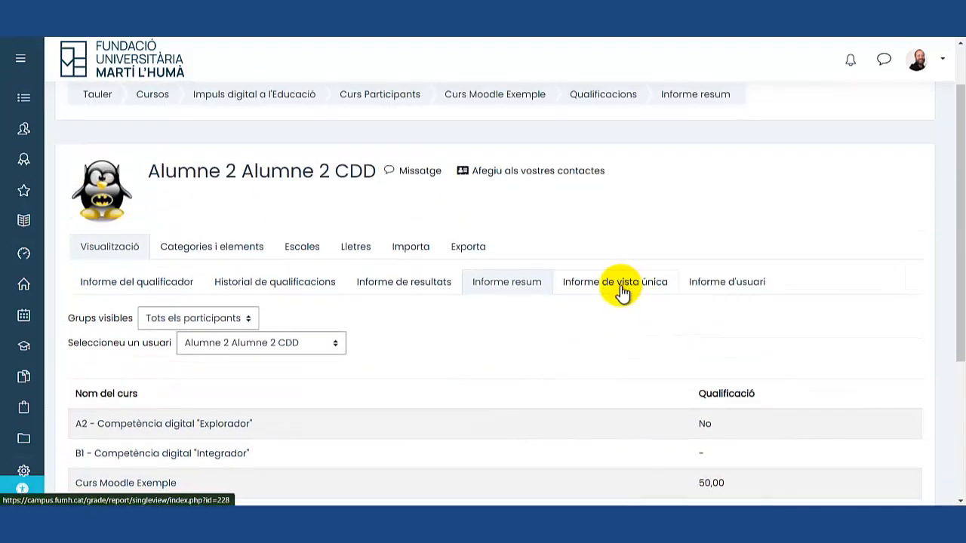
left_click(618, 285)
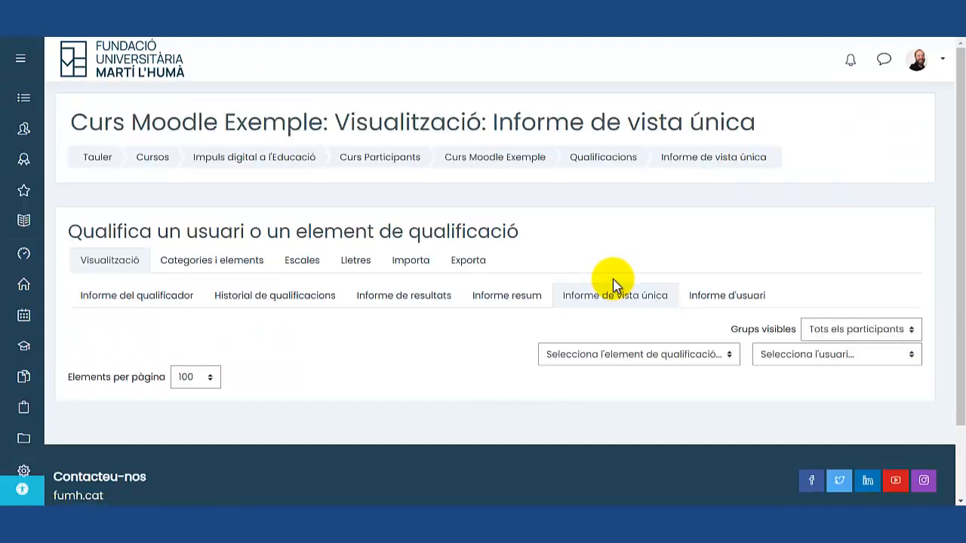
scroll(566, 332, "down", 2)
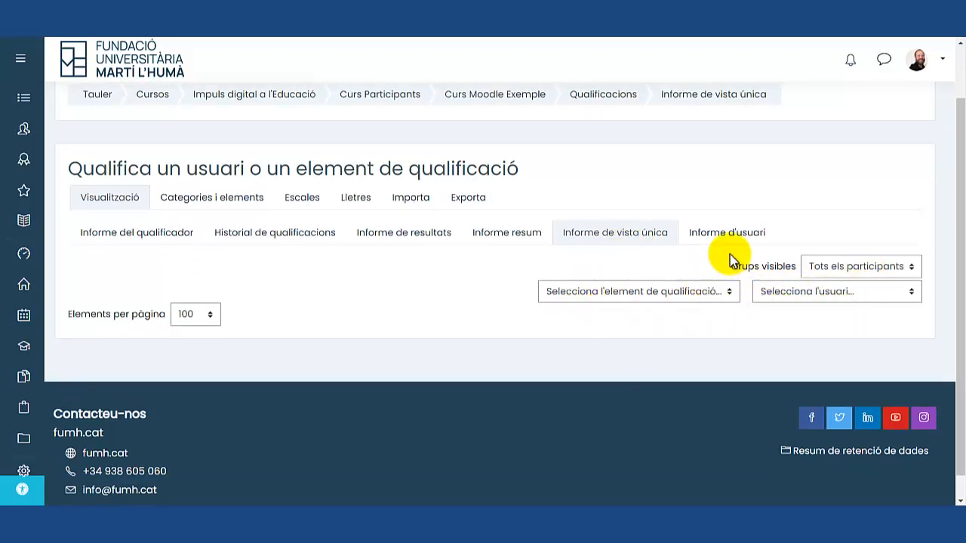
Step: Open the Informe d'usuari and display the report of the second student in the user list
left_click(723, 232)
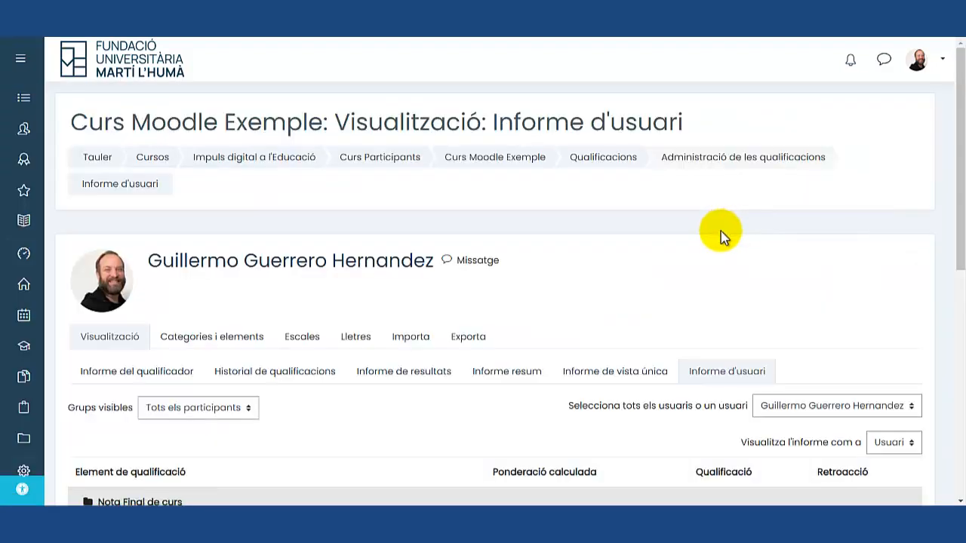
scroll(723, 234, "down", 3)
left_click(819, 219)
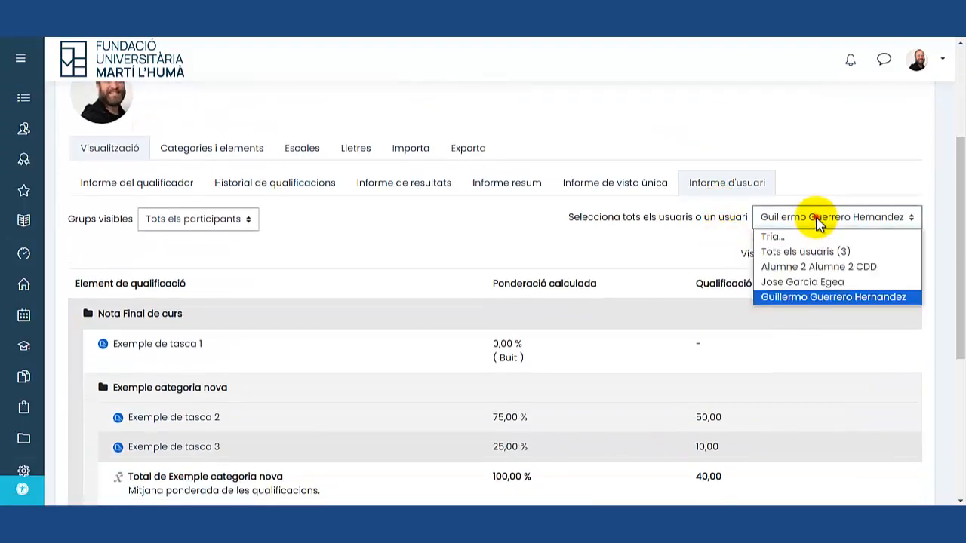
left_click(800, 280)
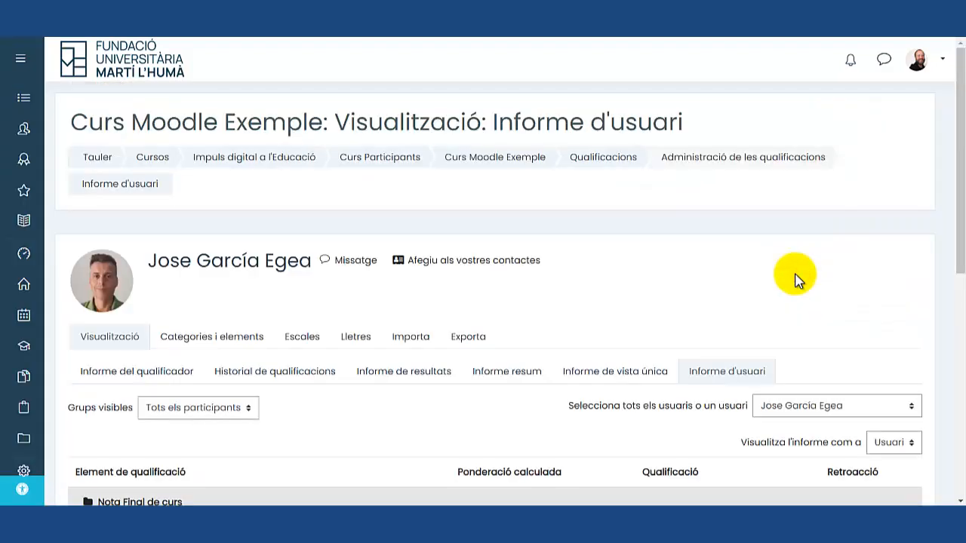
Step: Examine the calculated weights and grades of the tasks, category total and course total in the student's report
scroll(800, 279, "down", 5)
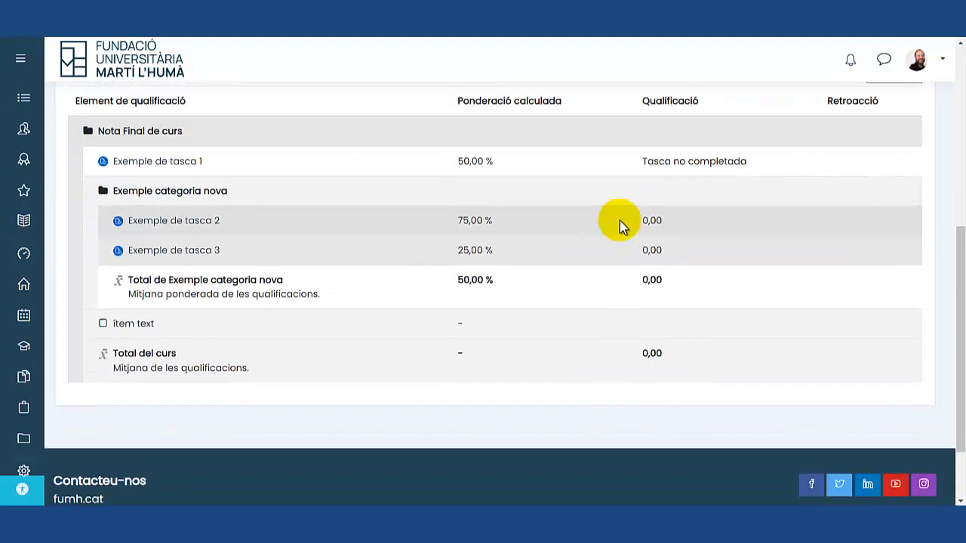
left_click_drag(464, 157, 551, 281)
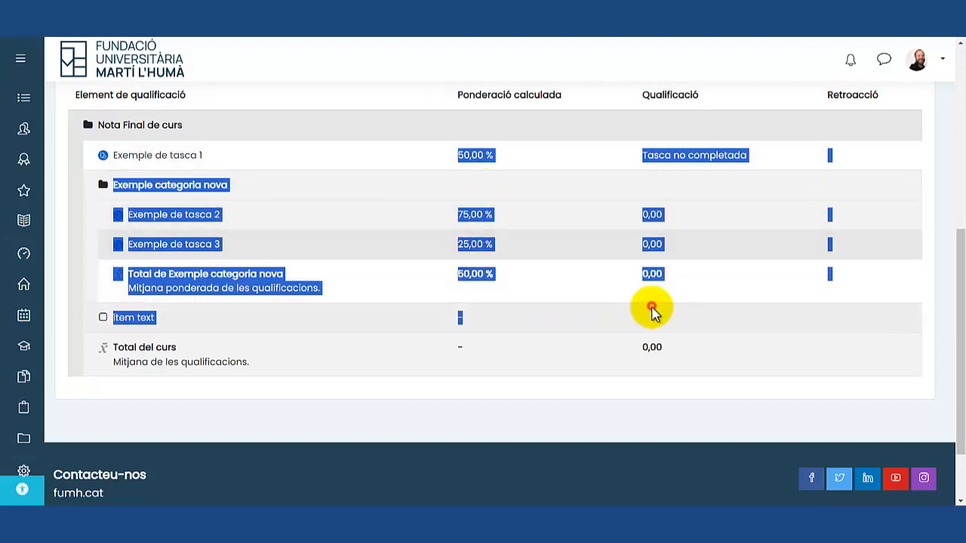
scroll(647, 266, "up", 1)
left_click(595, 253)
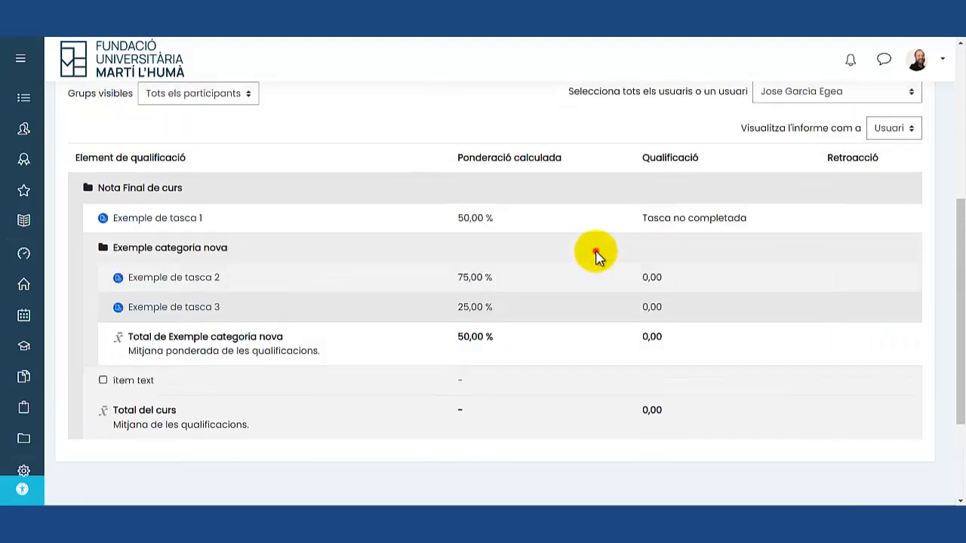
scroll(595, 250, "up", 1)
Step: Reset the report's user selection to Tria... and return to the grades table in the Informe del qualificador
left_click(808, 155)
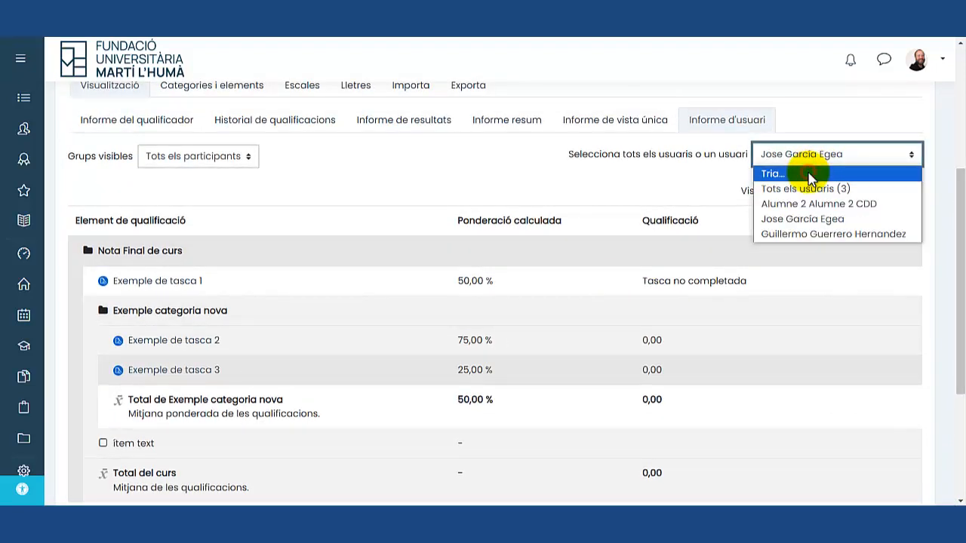
left_click(773, 174)
scroll(351, 204, "up", 3)
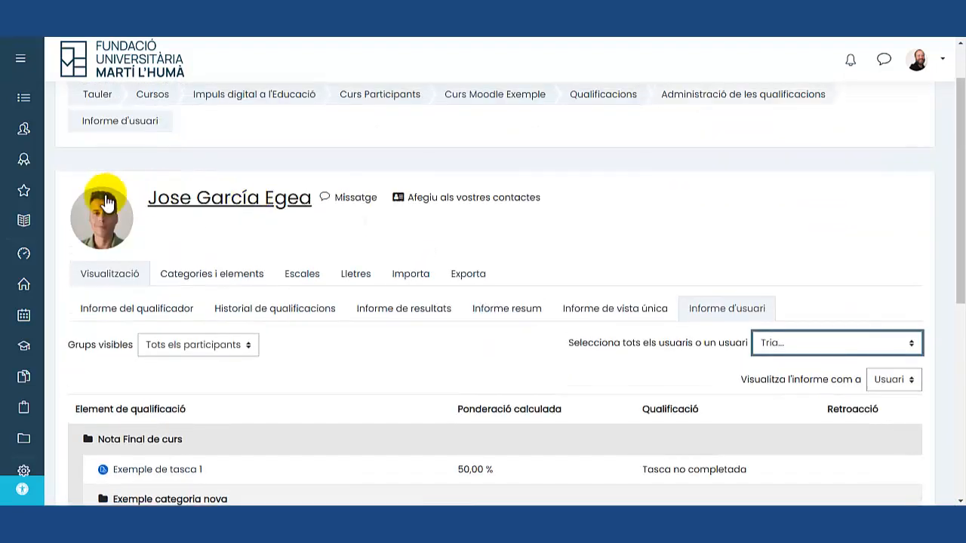
left_click(113, 307)
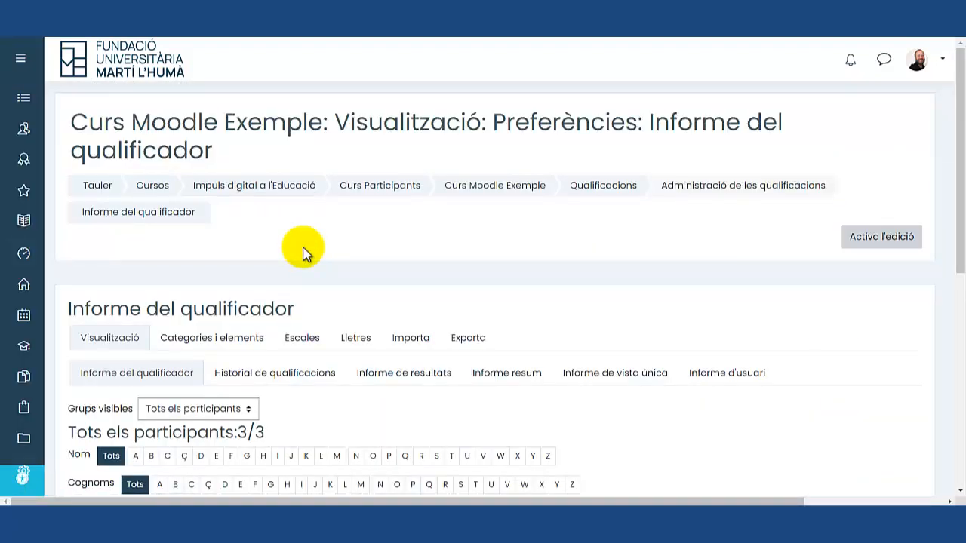
scroll(304, 248, "down", 5)
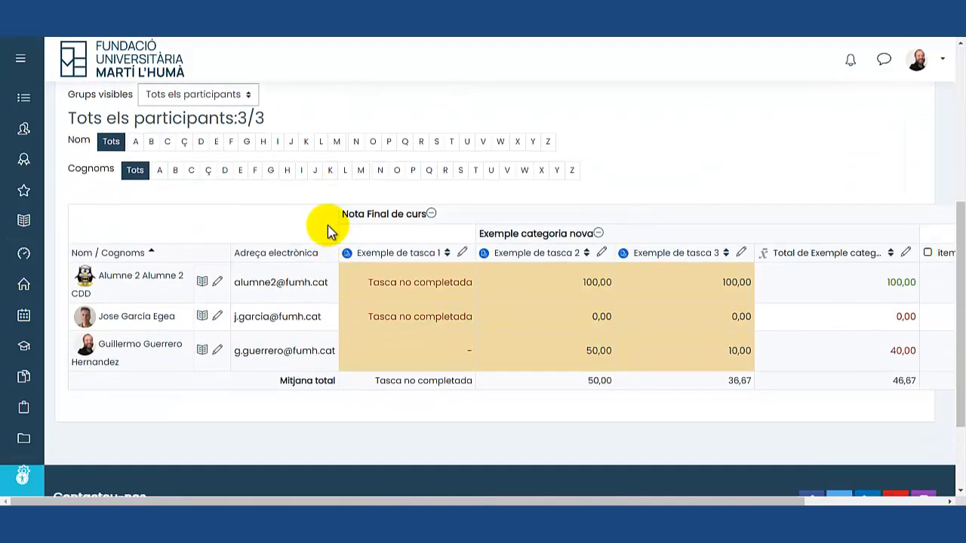